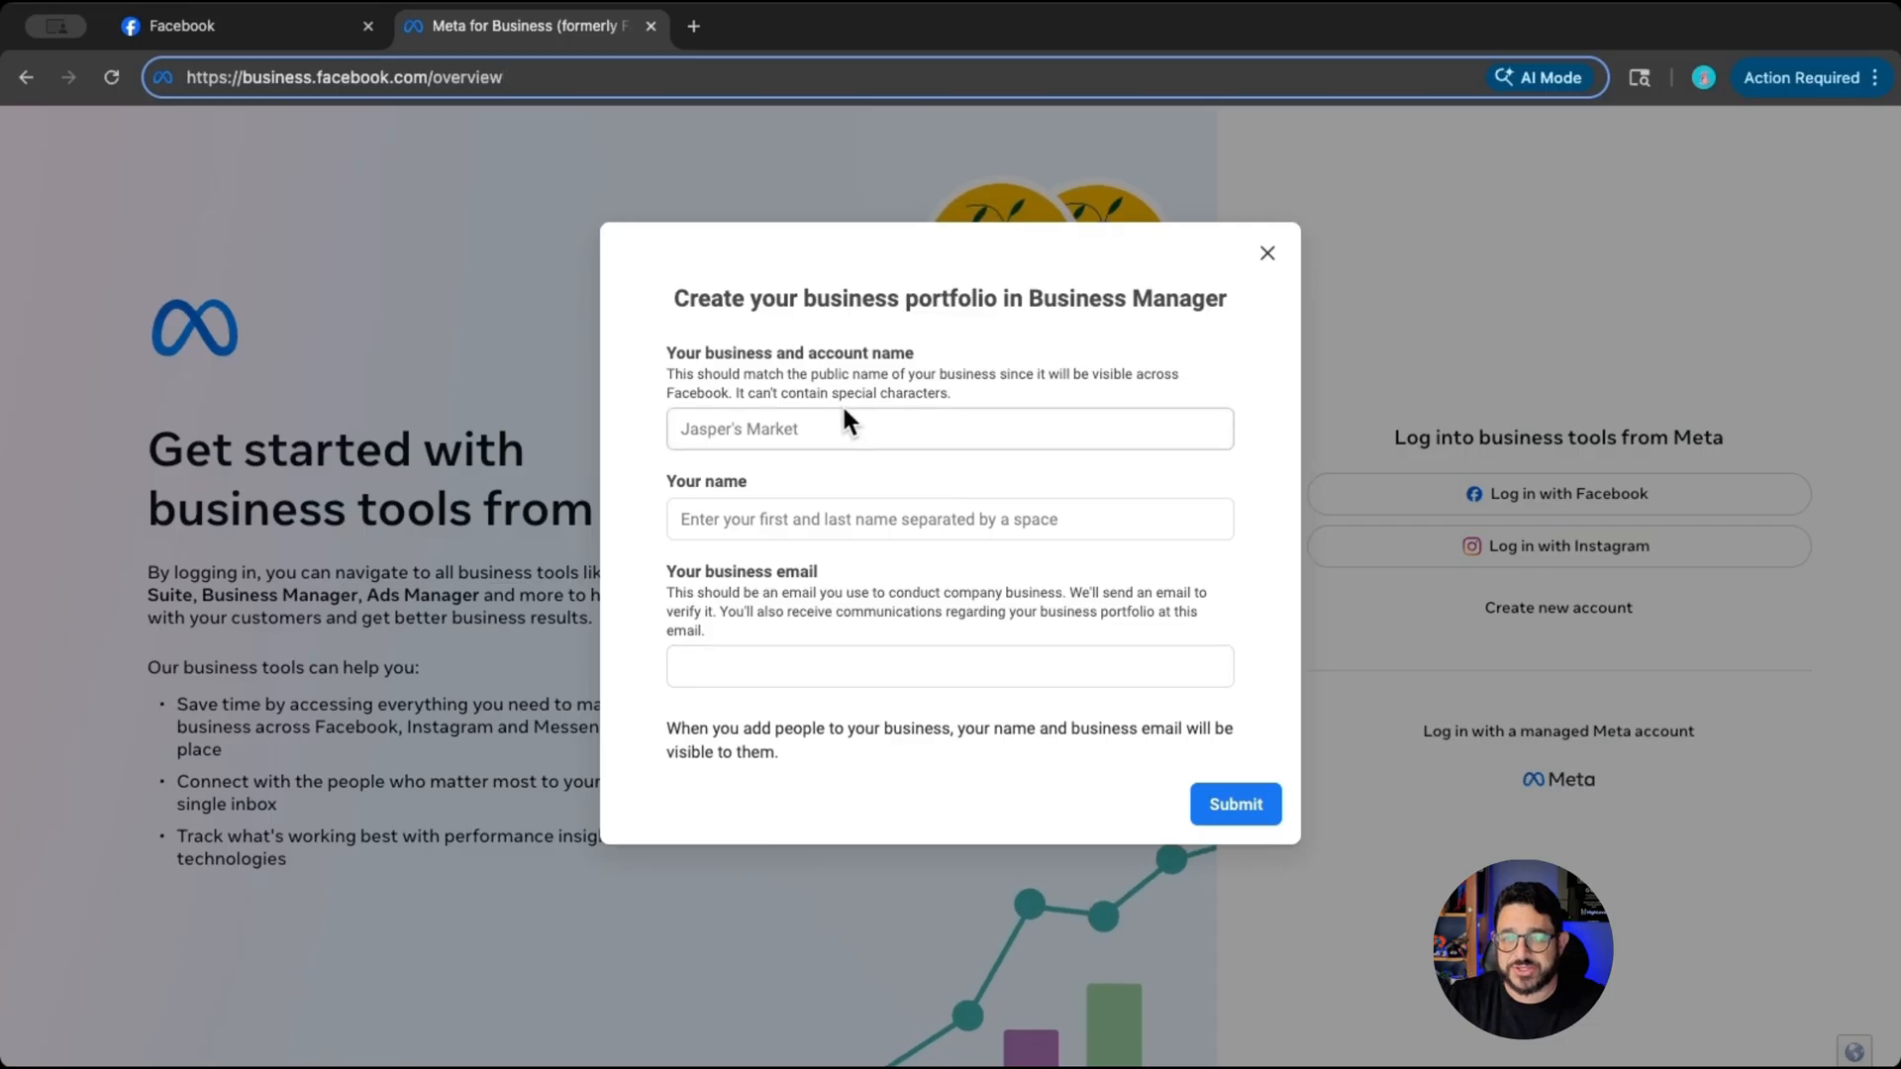
- Create a business portfolio named MC Digital, entering the owner's full name and business email, and submit it
{"action": "left_click", "coordinate": [835, 425]}
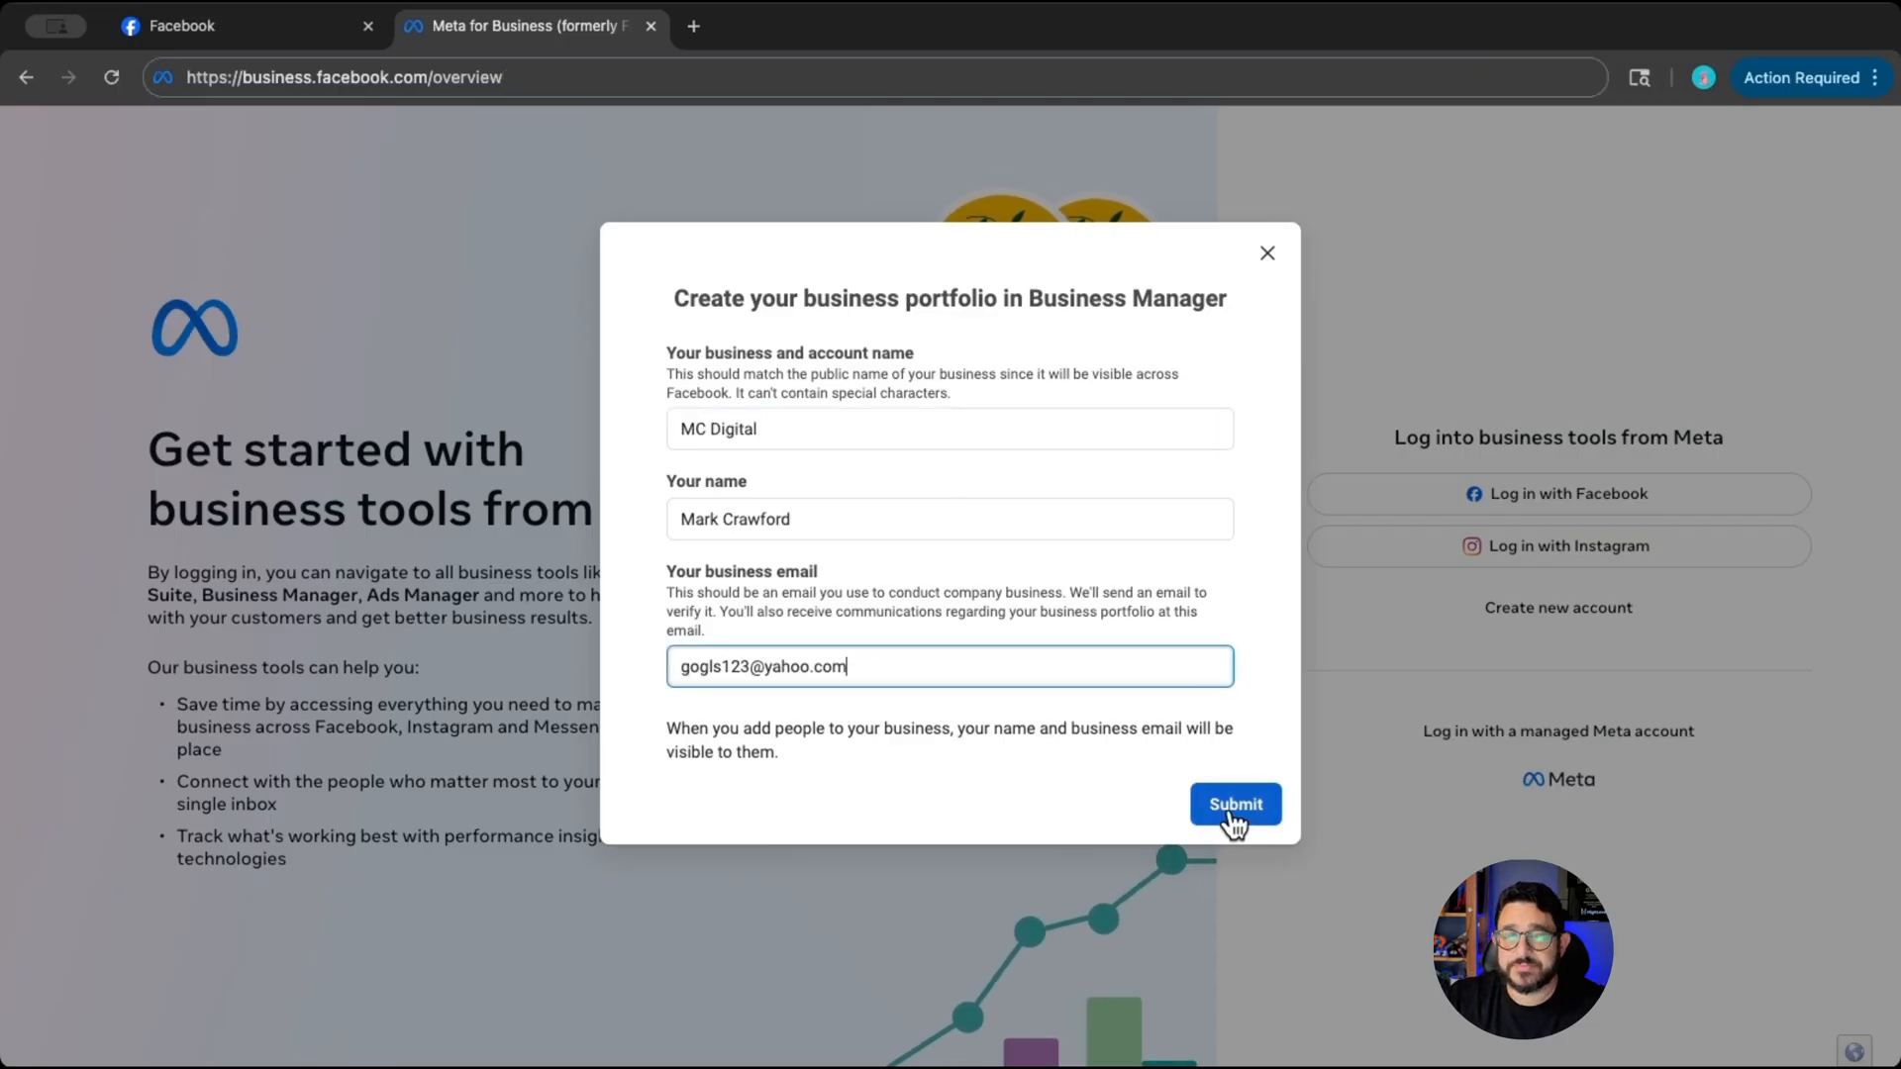
{"action": "left_click", "coordinate": [1231, 811]}
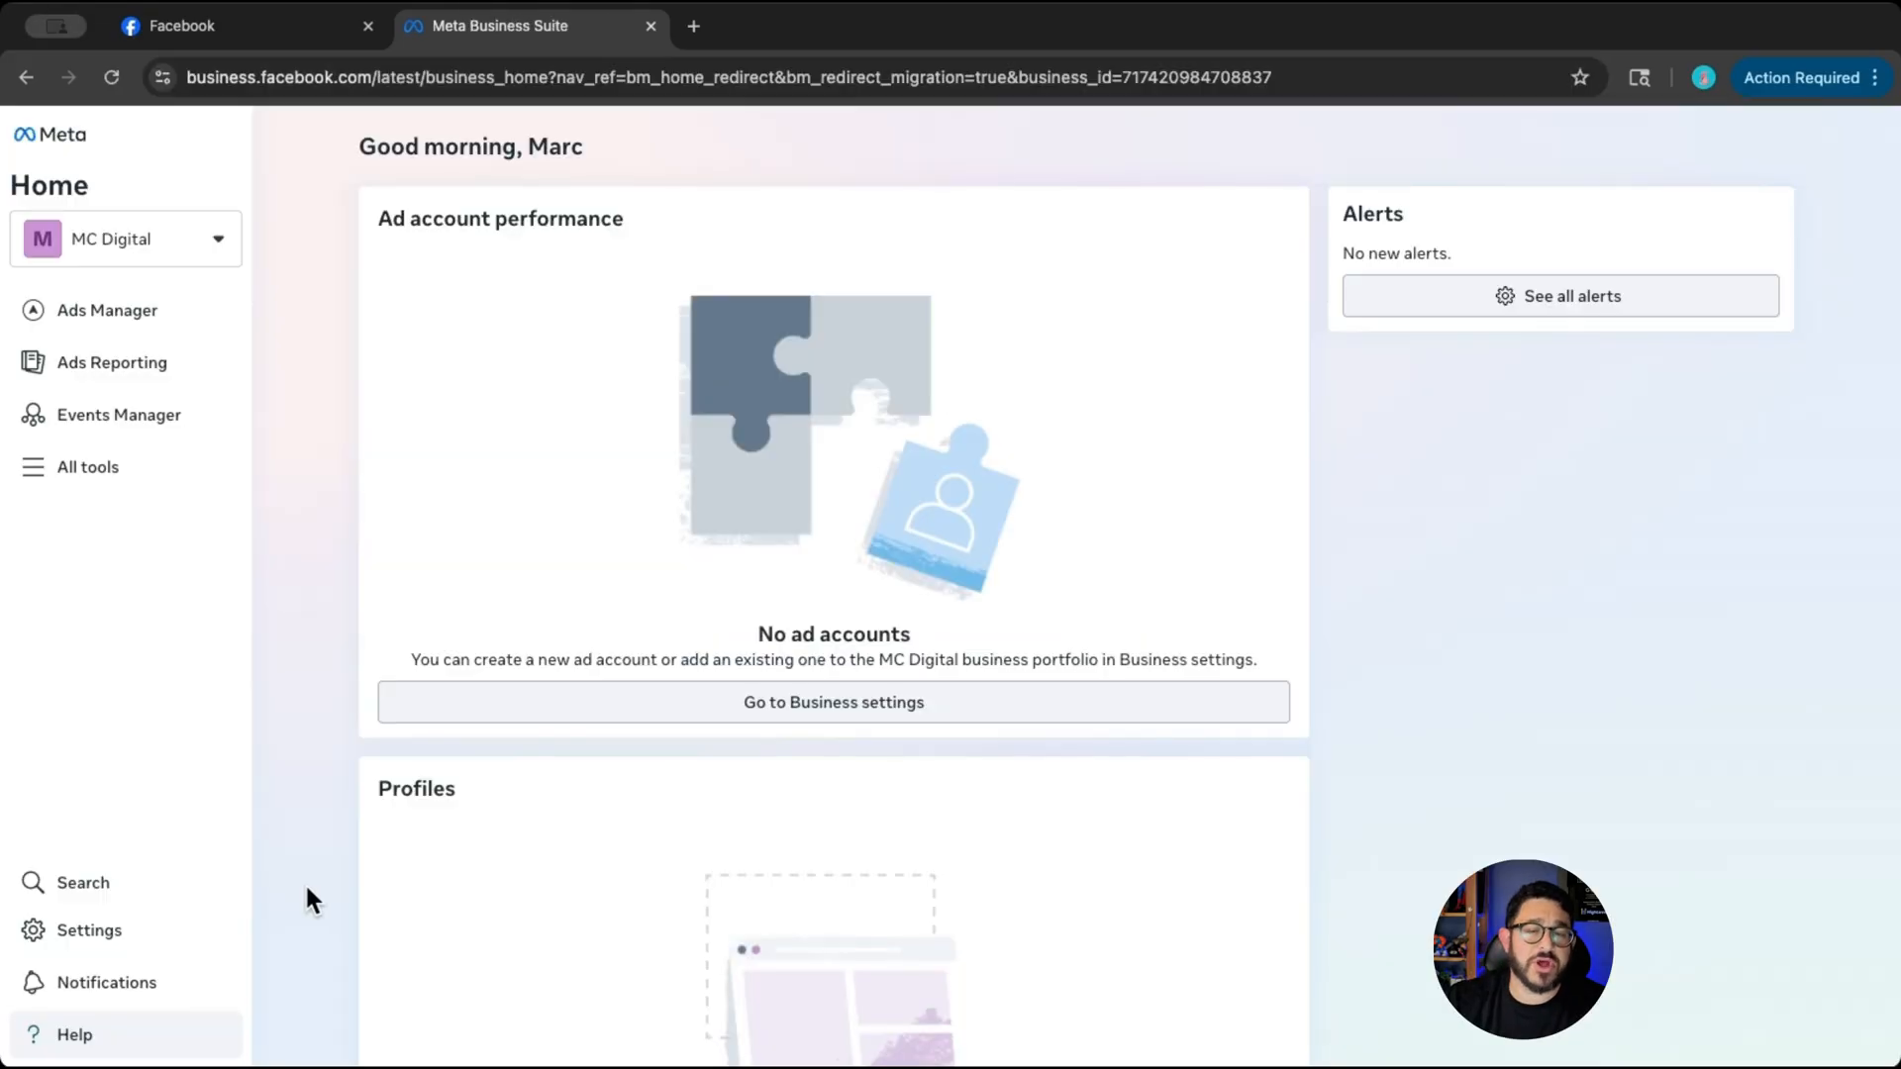
- Start a new ad account in the business portfolio's settings and name it MC Digital
{"action": "left_click", "coordinate": [156, 923]}
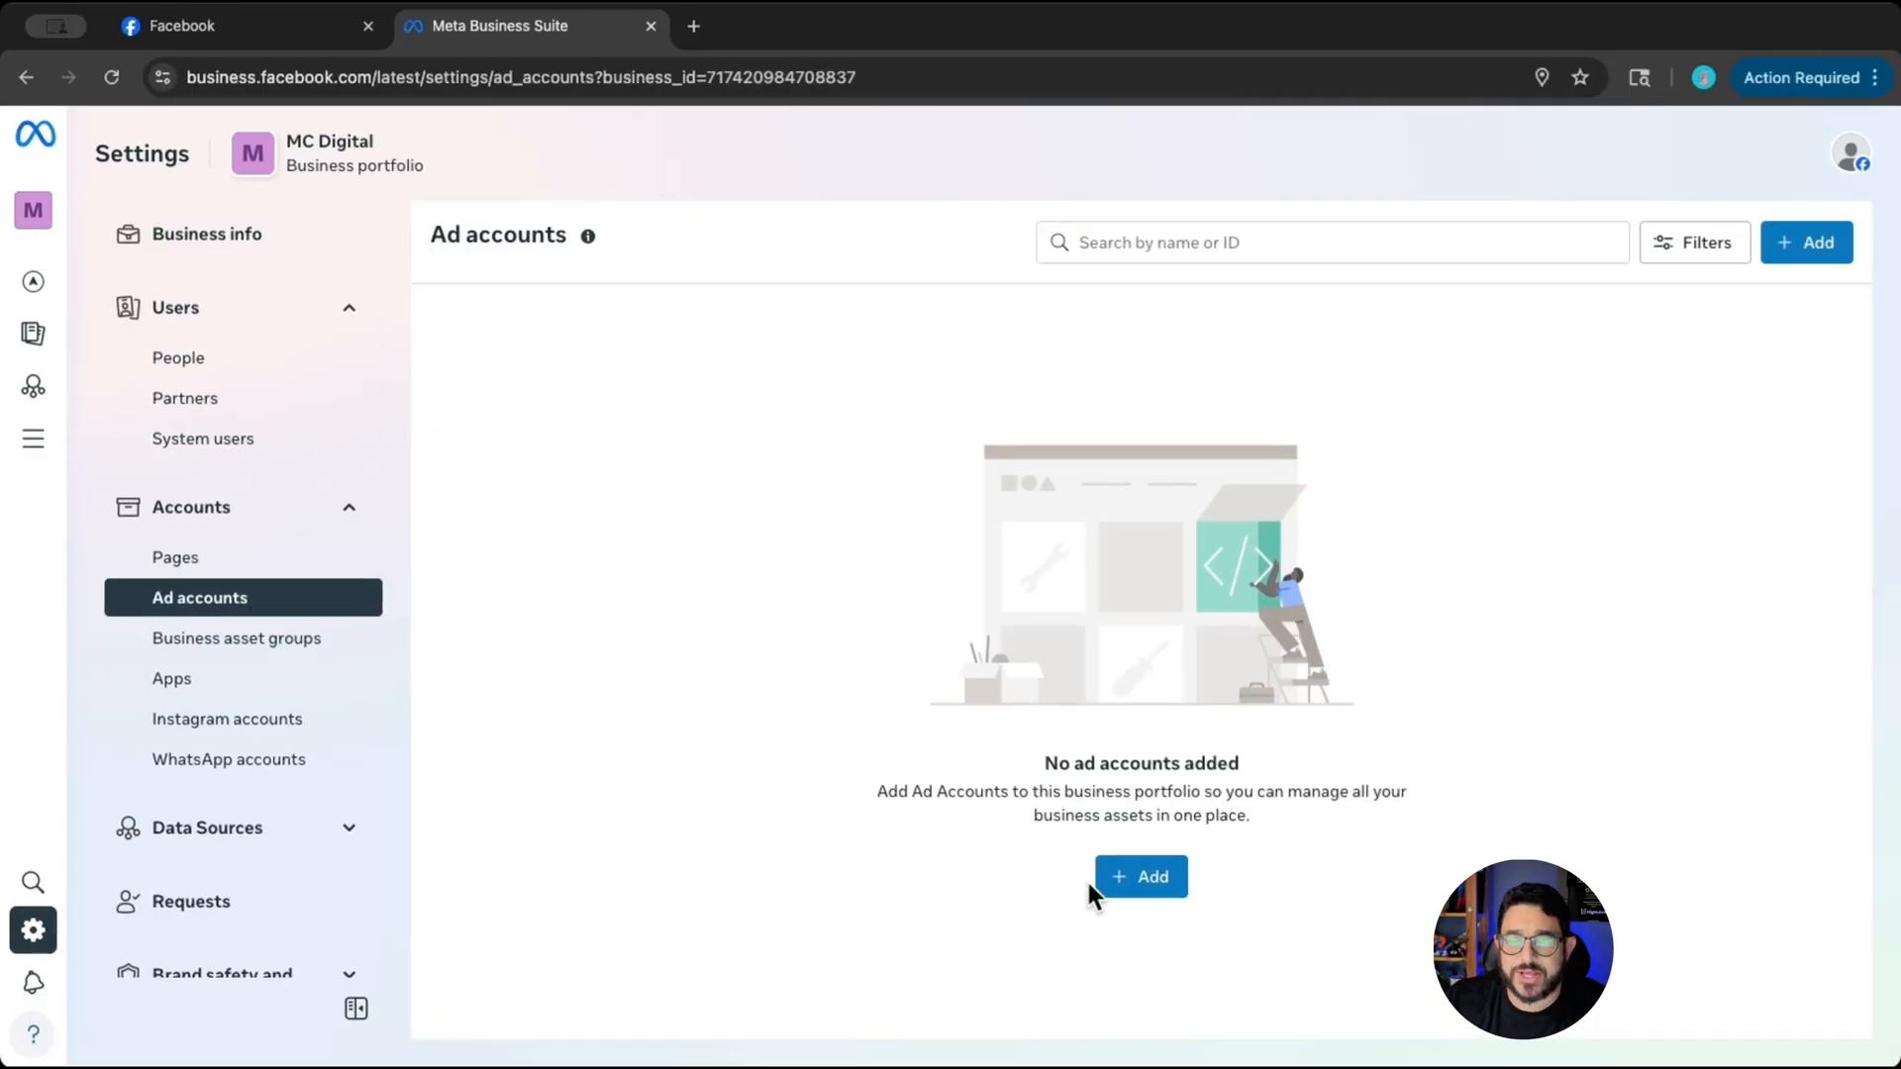
{"action": "left_click", "coordinate": [1154, 889]}
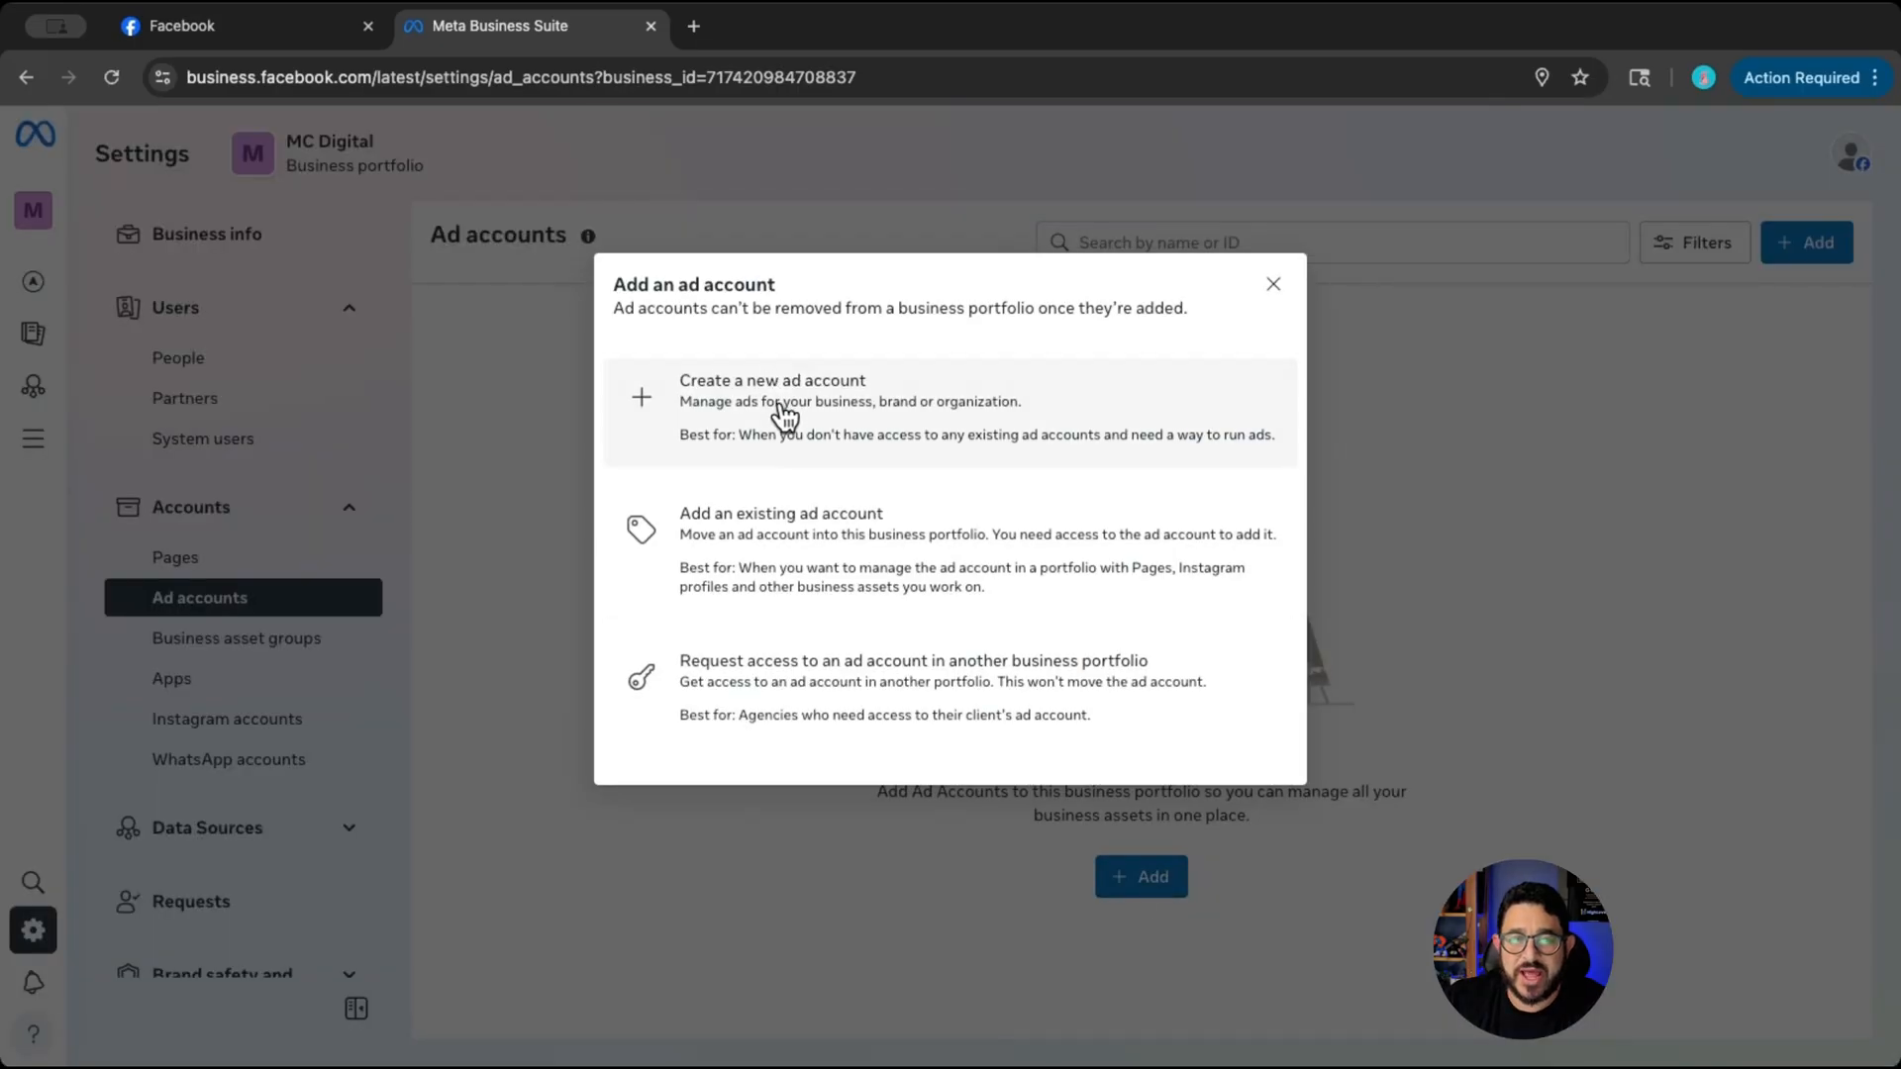
{"action": "left_click", "coordinate": [784, 424]}
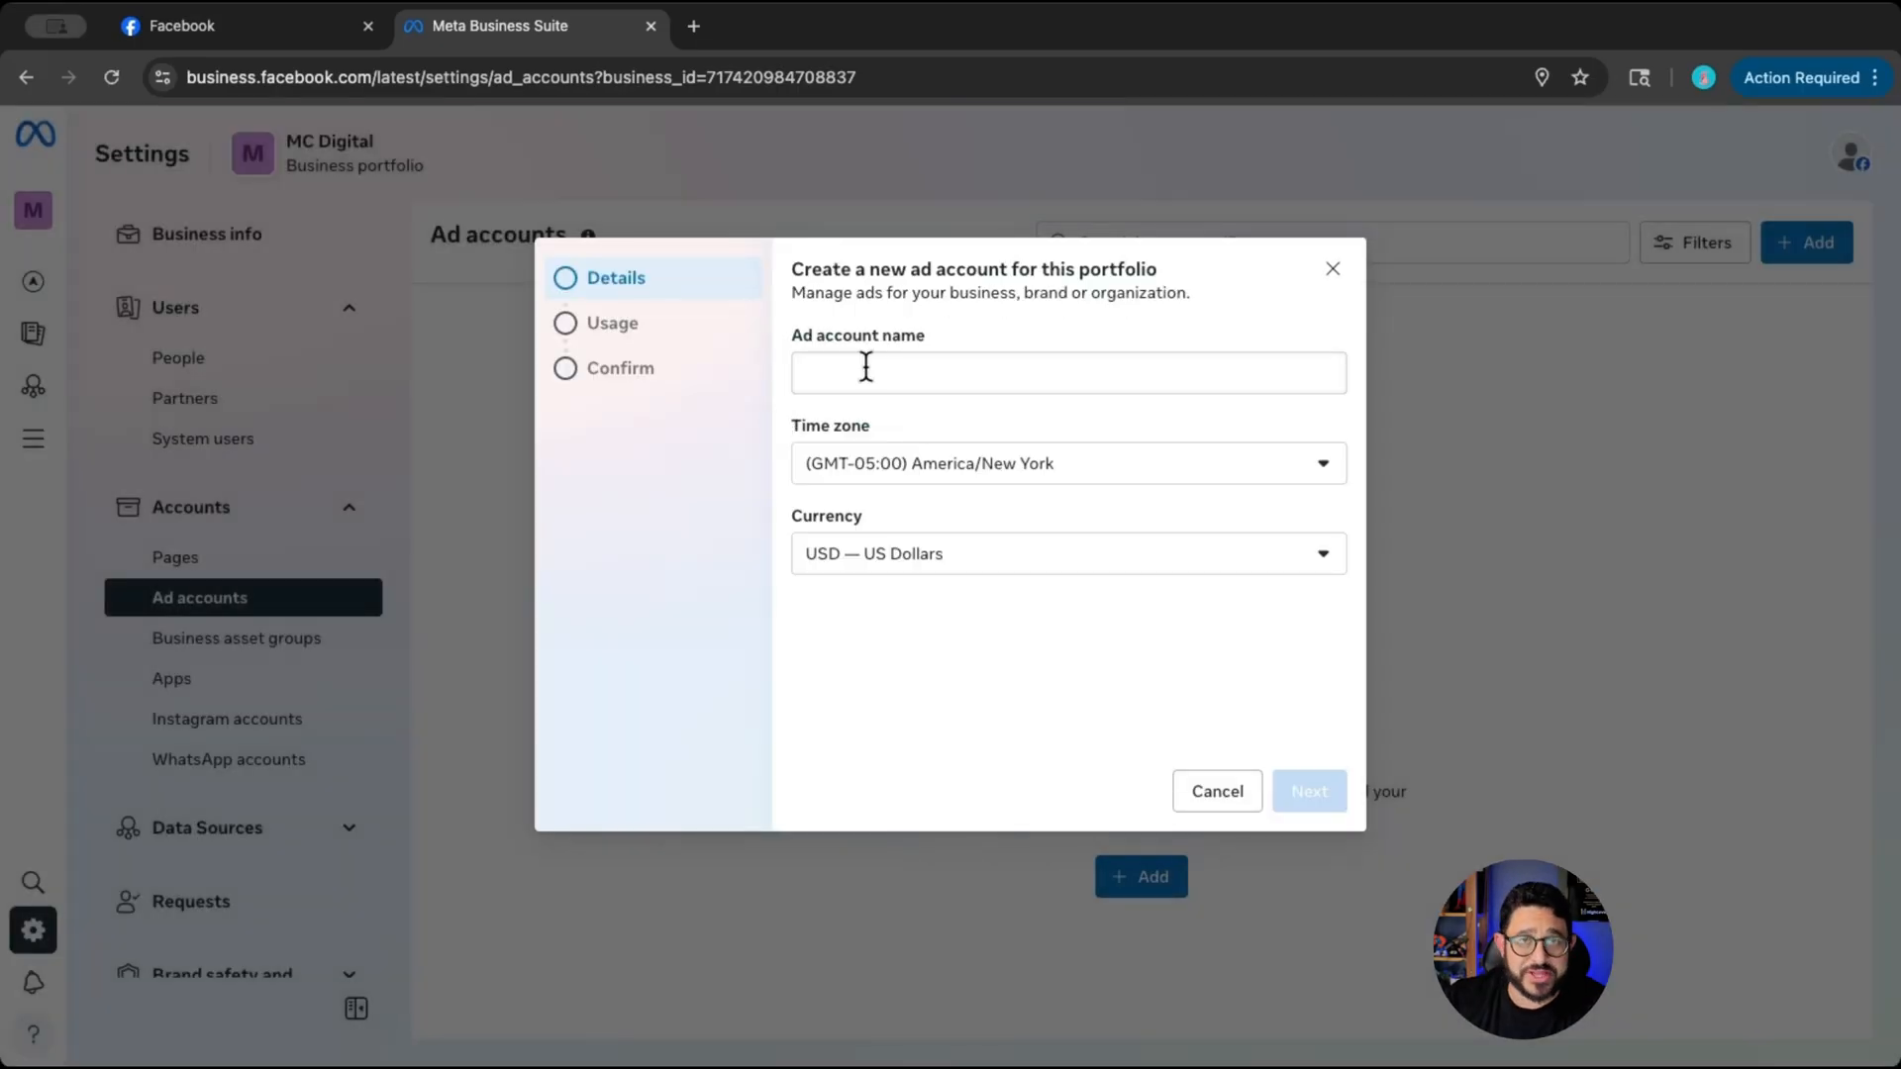
{"action": "left_click", "coordinate": [866, 366]}
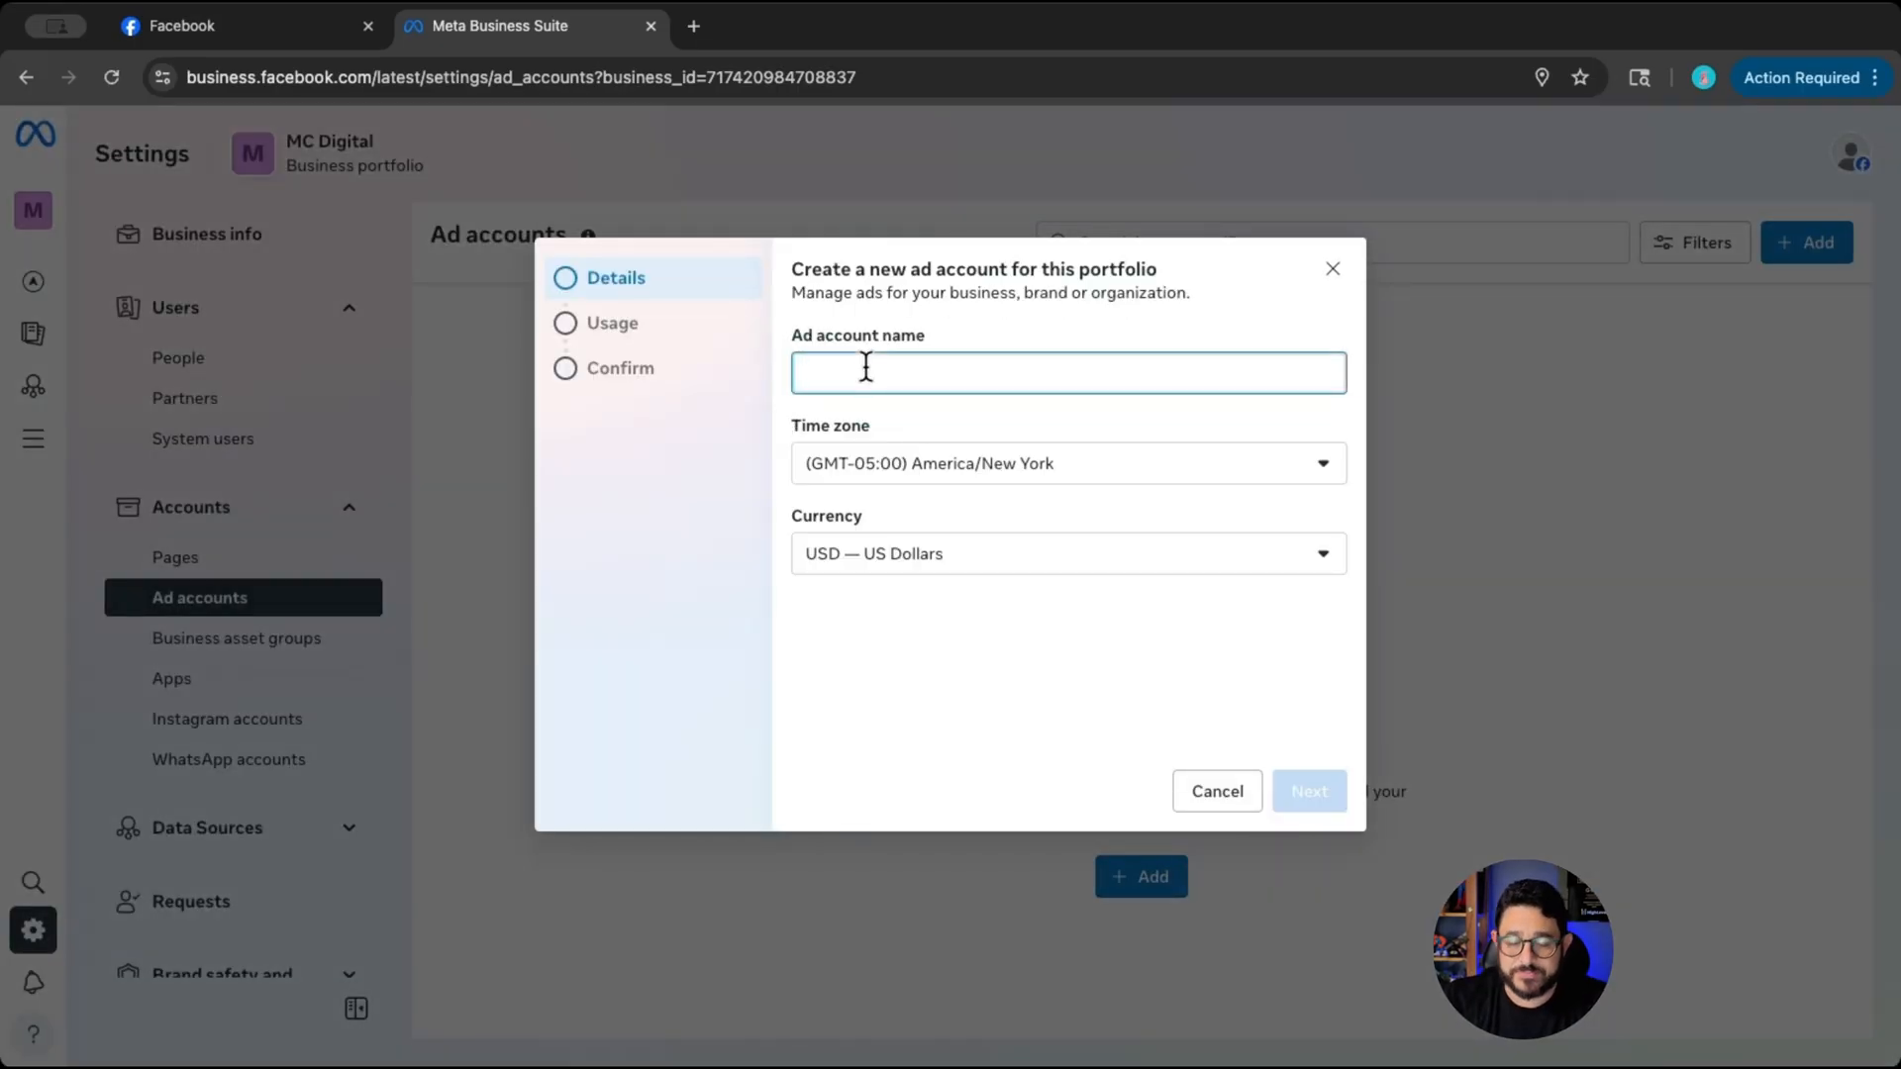
{"action": "type", "text": "MC Digital"}
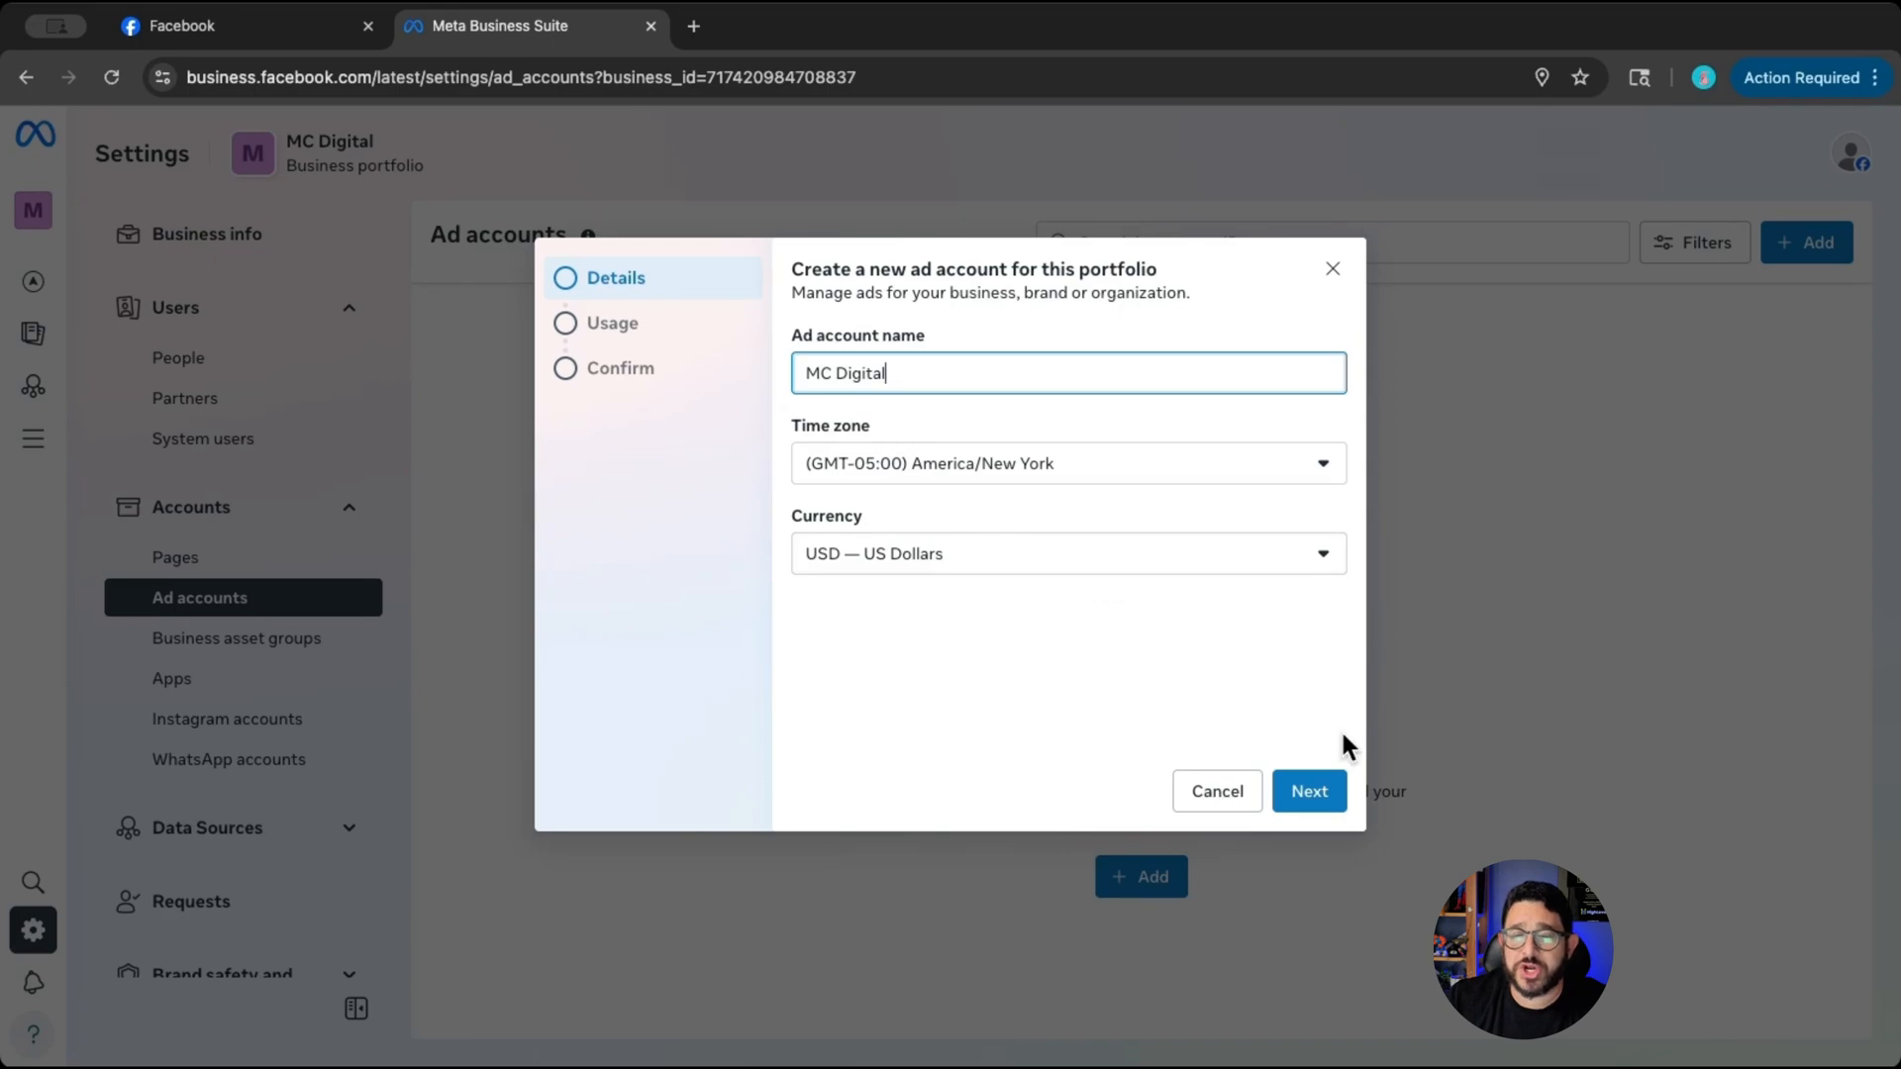
{"action": "left_click", "coordinate": [1309, 792]}
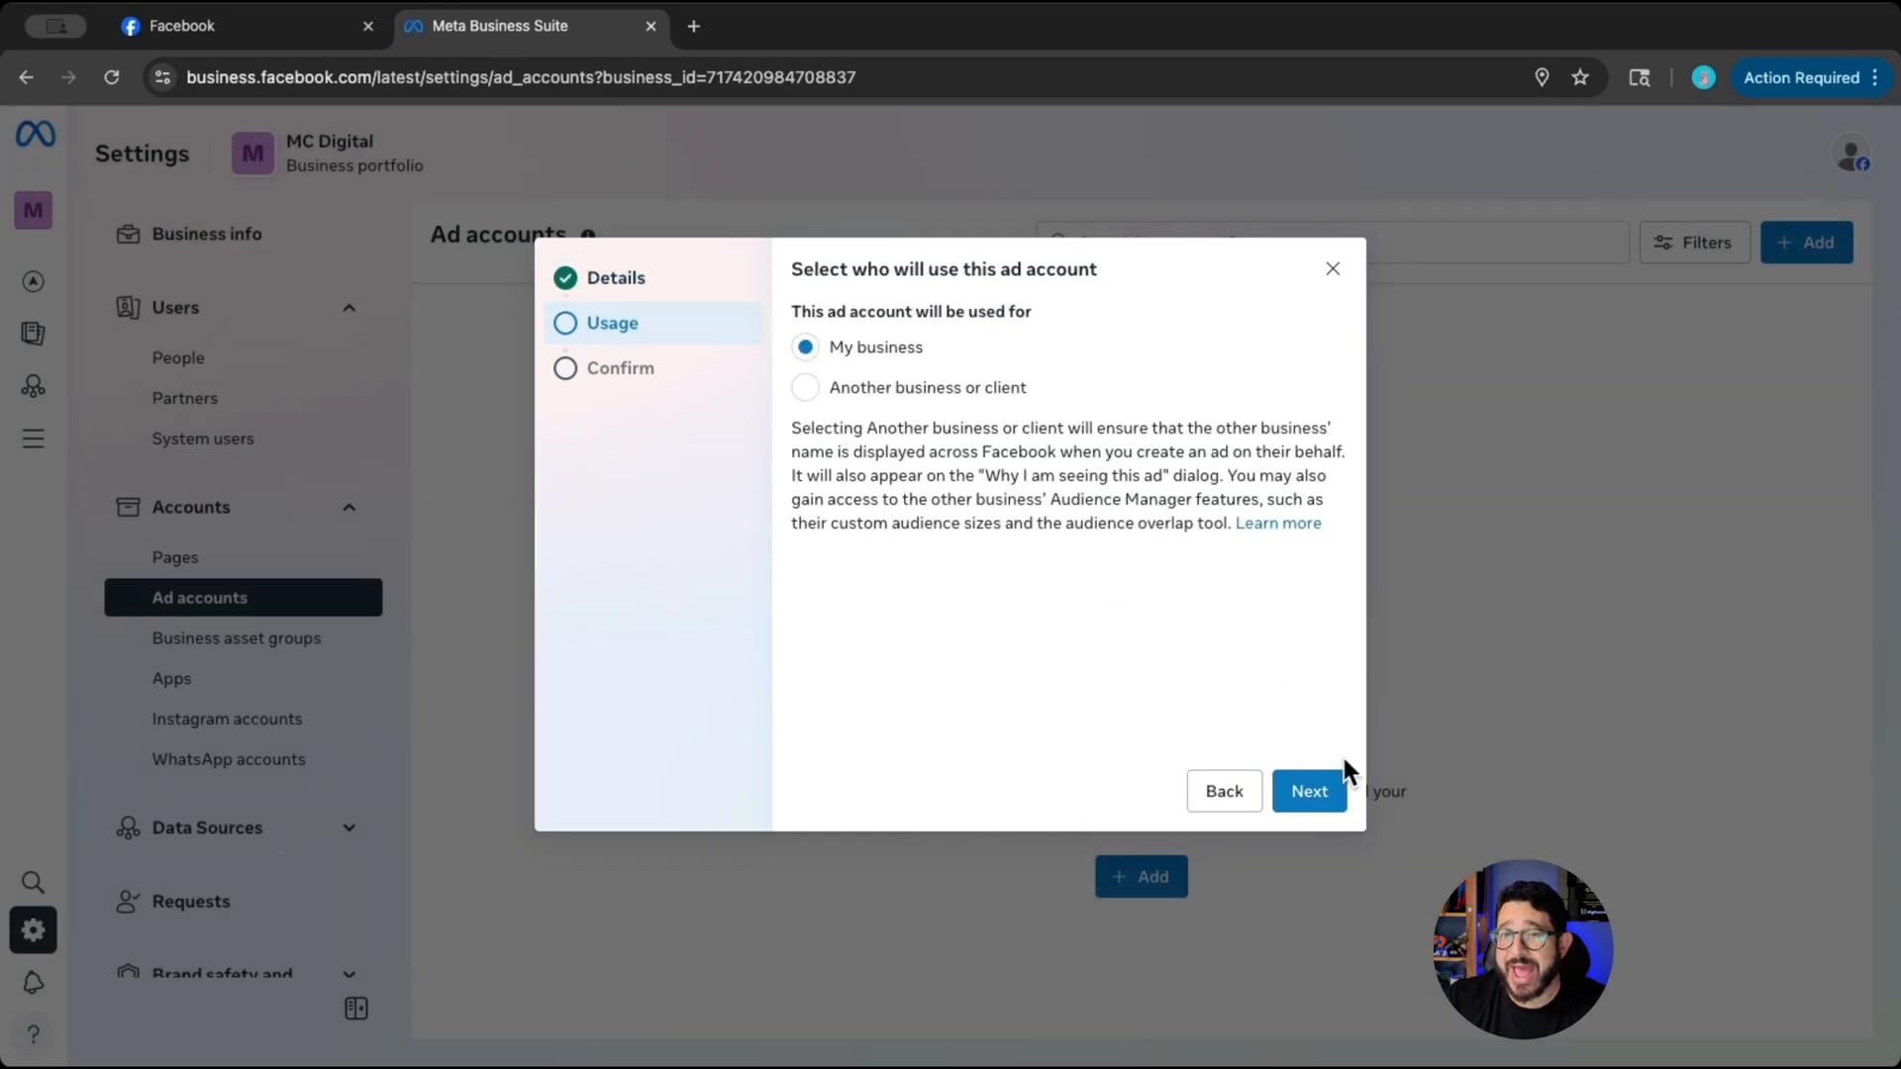
- Keep My business as the ad account's usage, agree to the commercial terms and advertising policies, and finish creating the account
{"action": "left_click", "coordinate": [1331, 792]}
{"action": "left_click", "coordinate": [804, 695]}
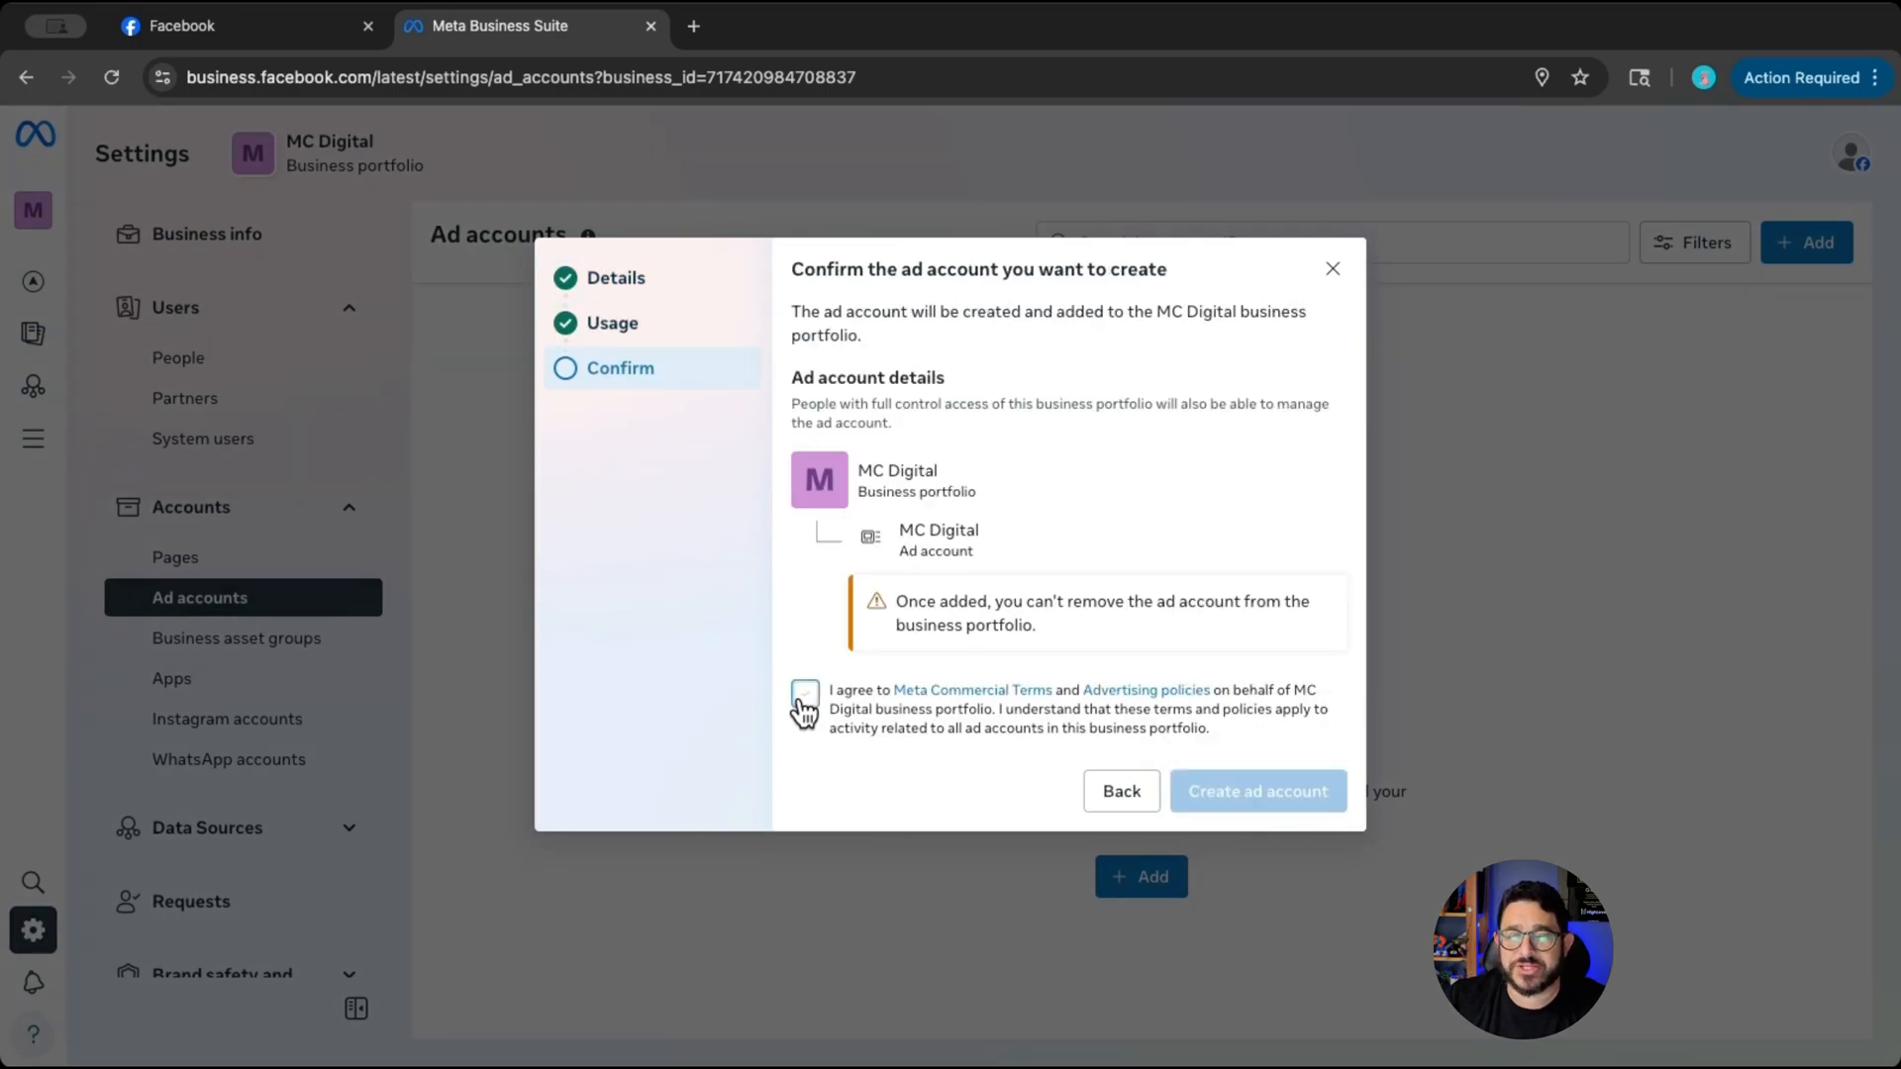
{"action": "left_click", "coordinate": [1287, 798]}
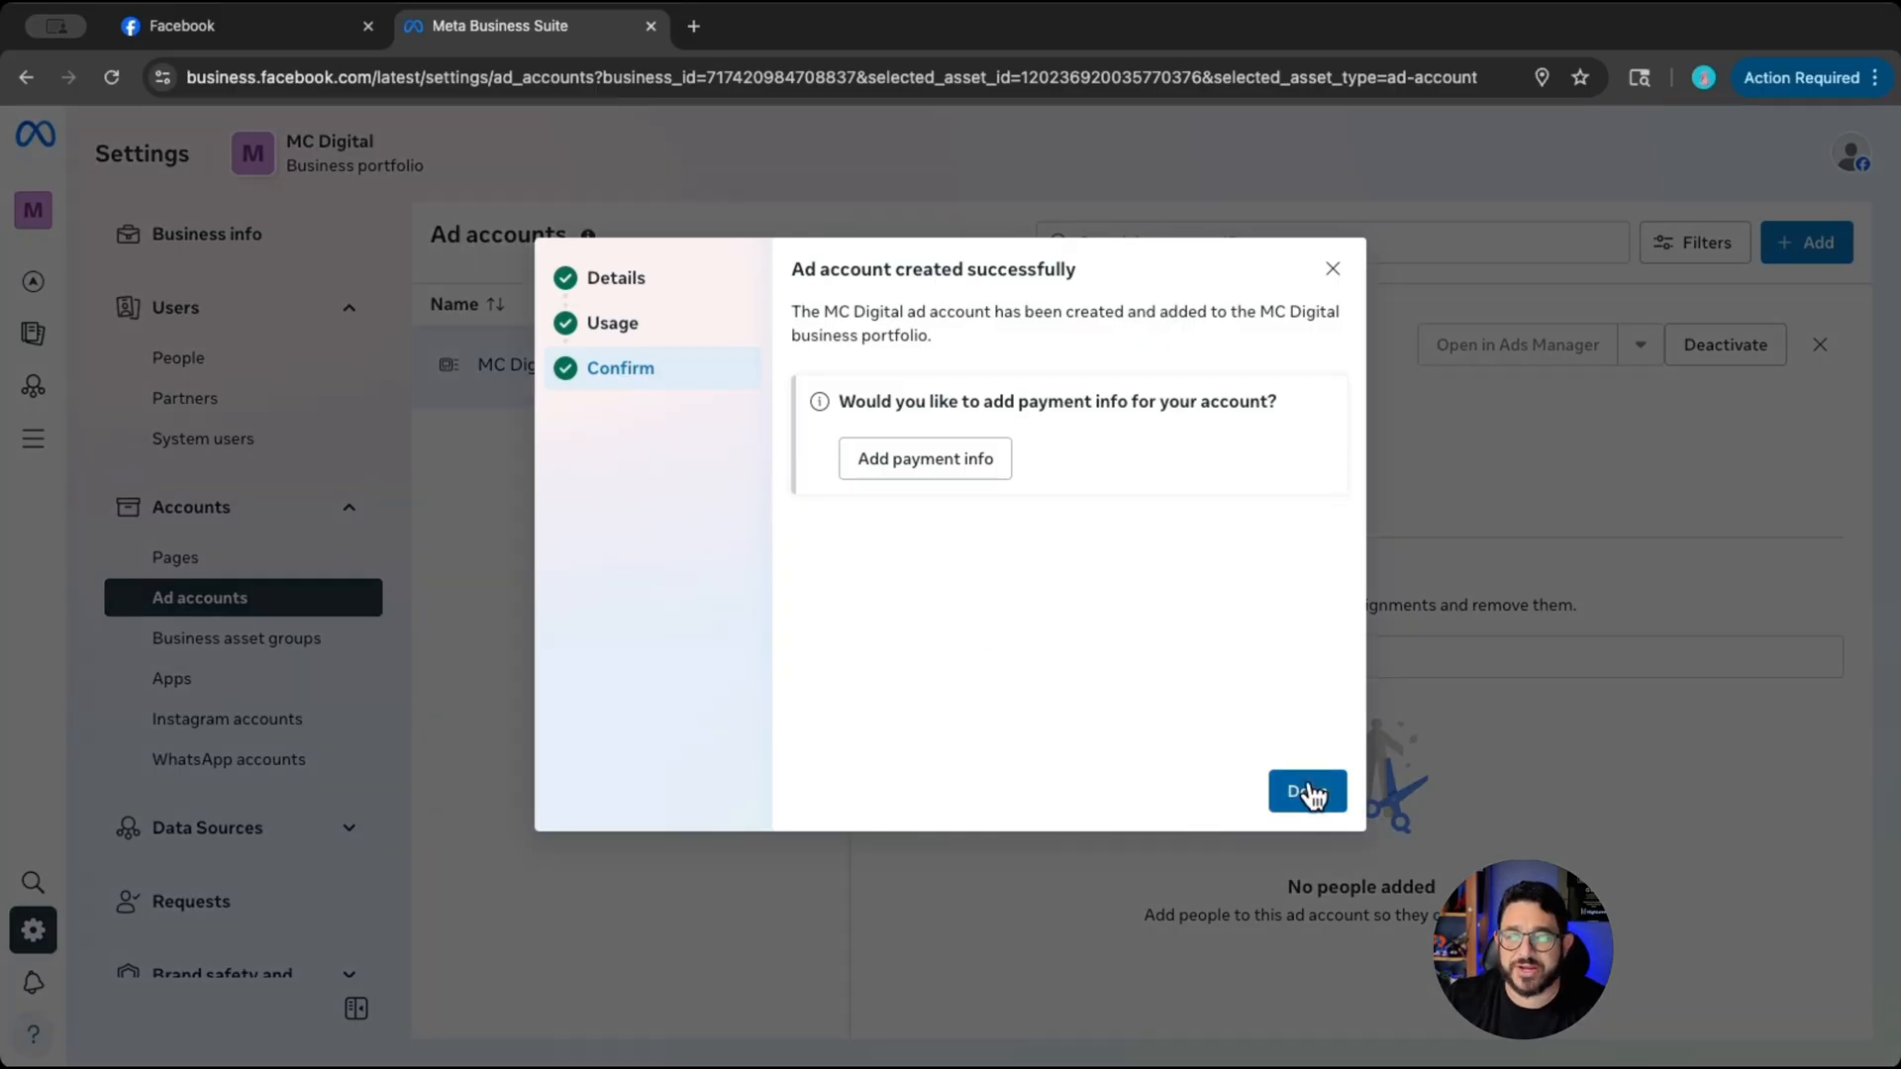
{"action": "left_click", "coordinate": [1306, 789]}
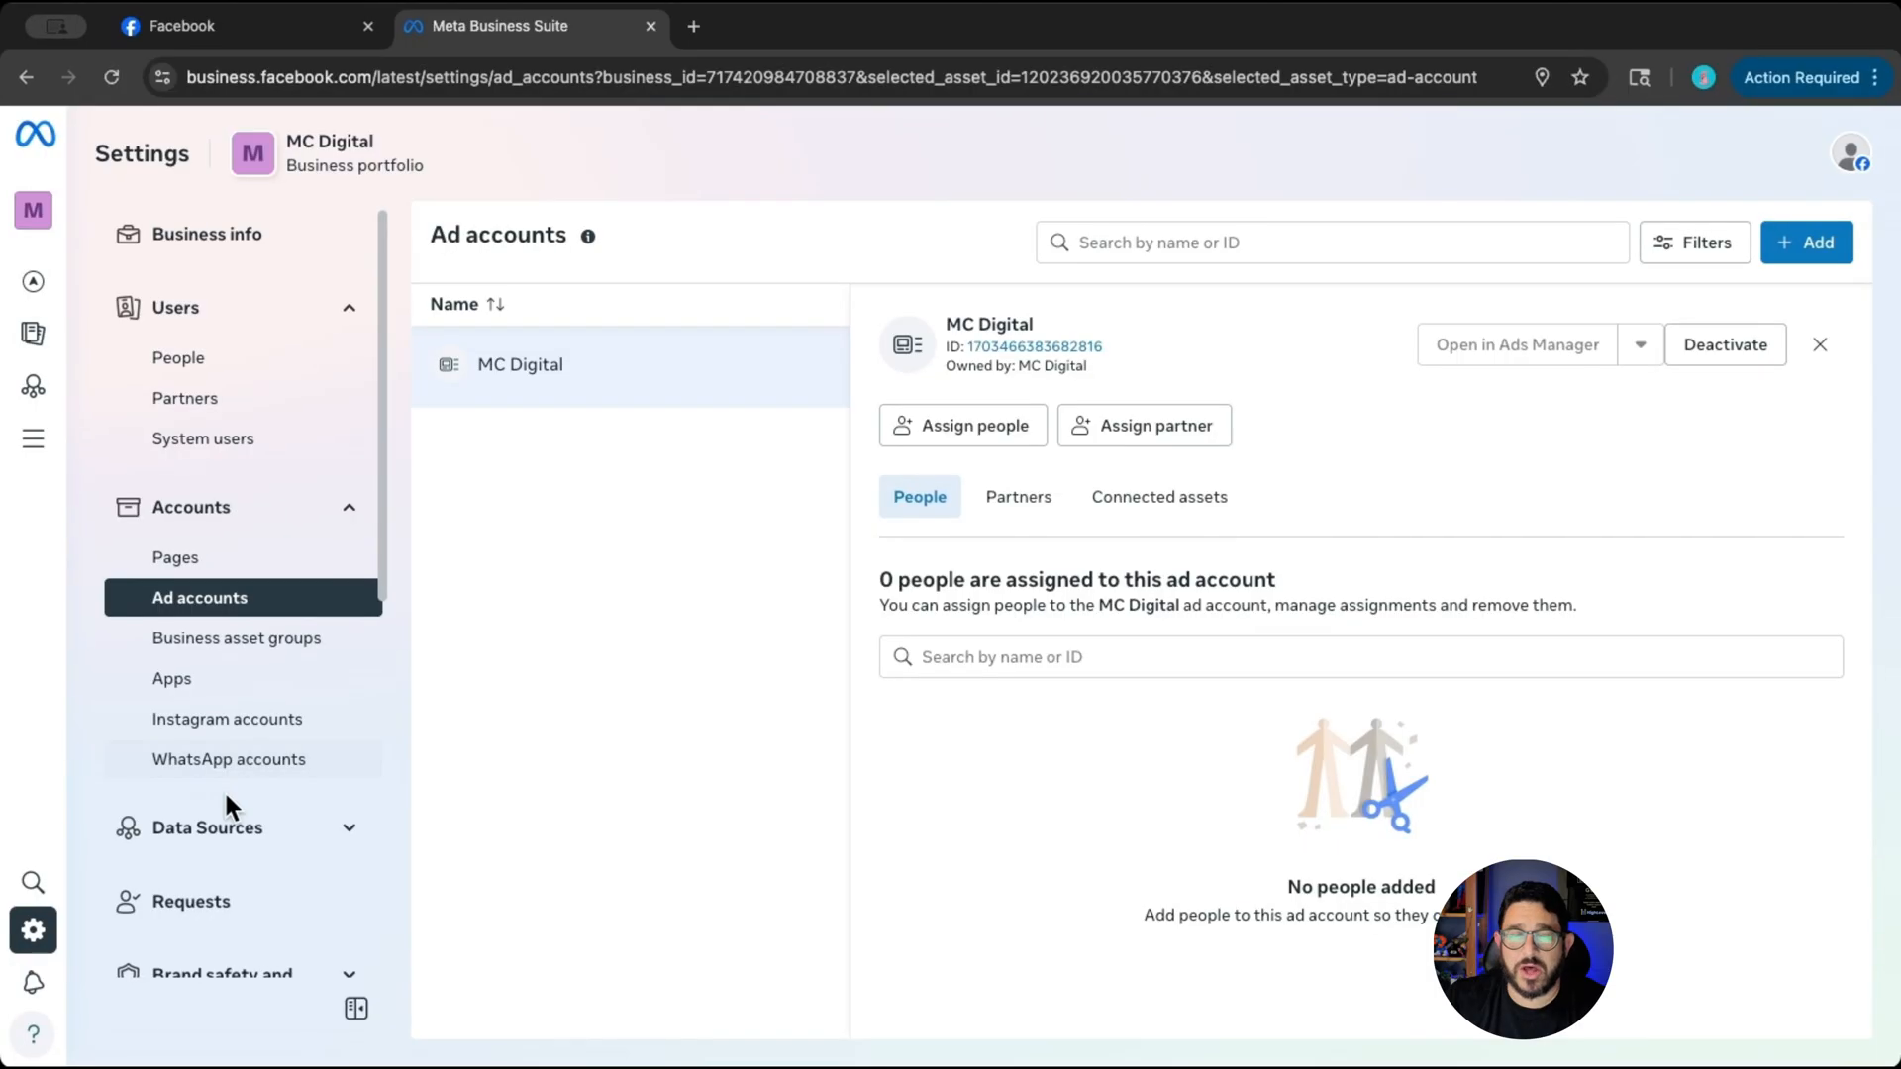
- Create a new dataset named MC Digital under the portfolio's Datasets & pixels data sources
{"action": "left_click", "coordinate": [235, 834]}
{"action": "scroll", "coordinate": [241, 768], "scroll_direction": "down", "scroll_amount": 3}
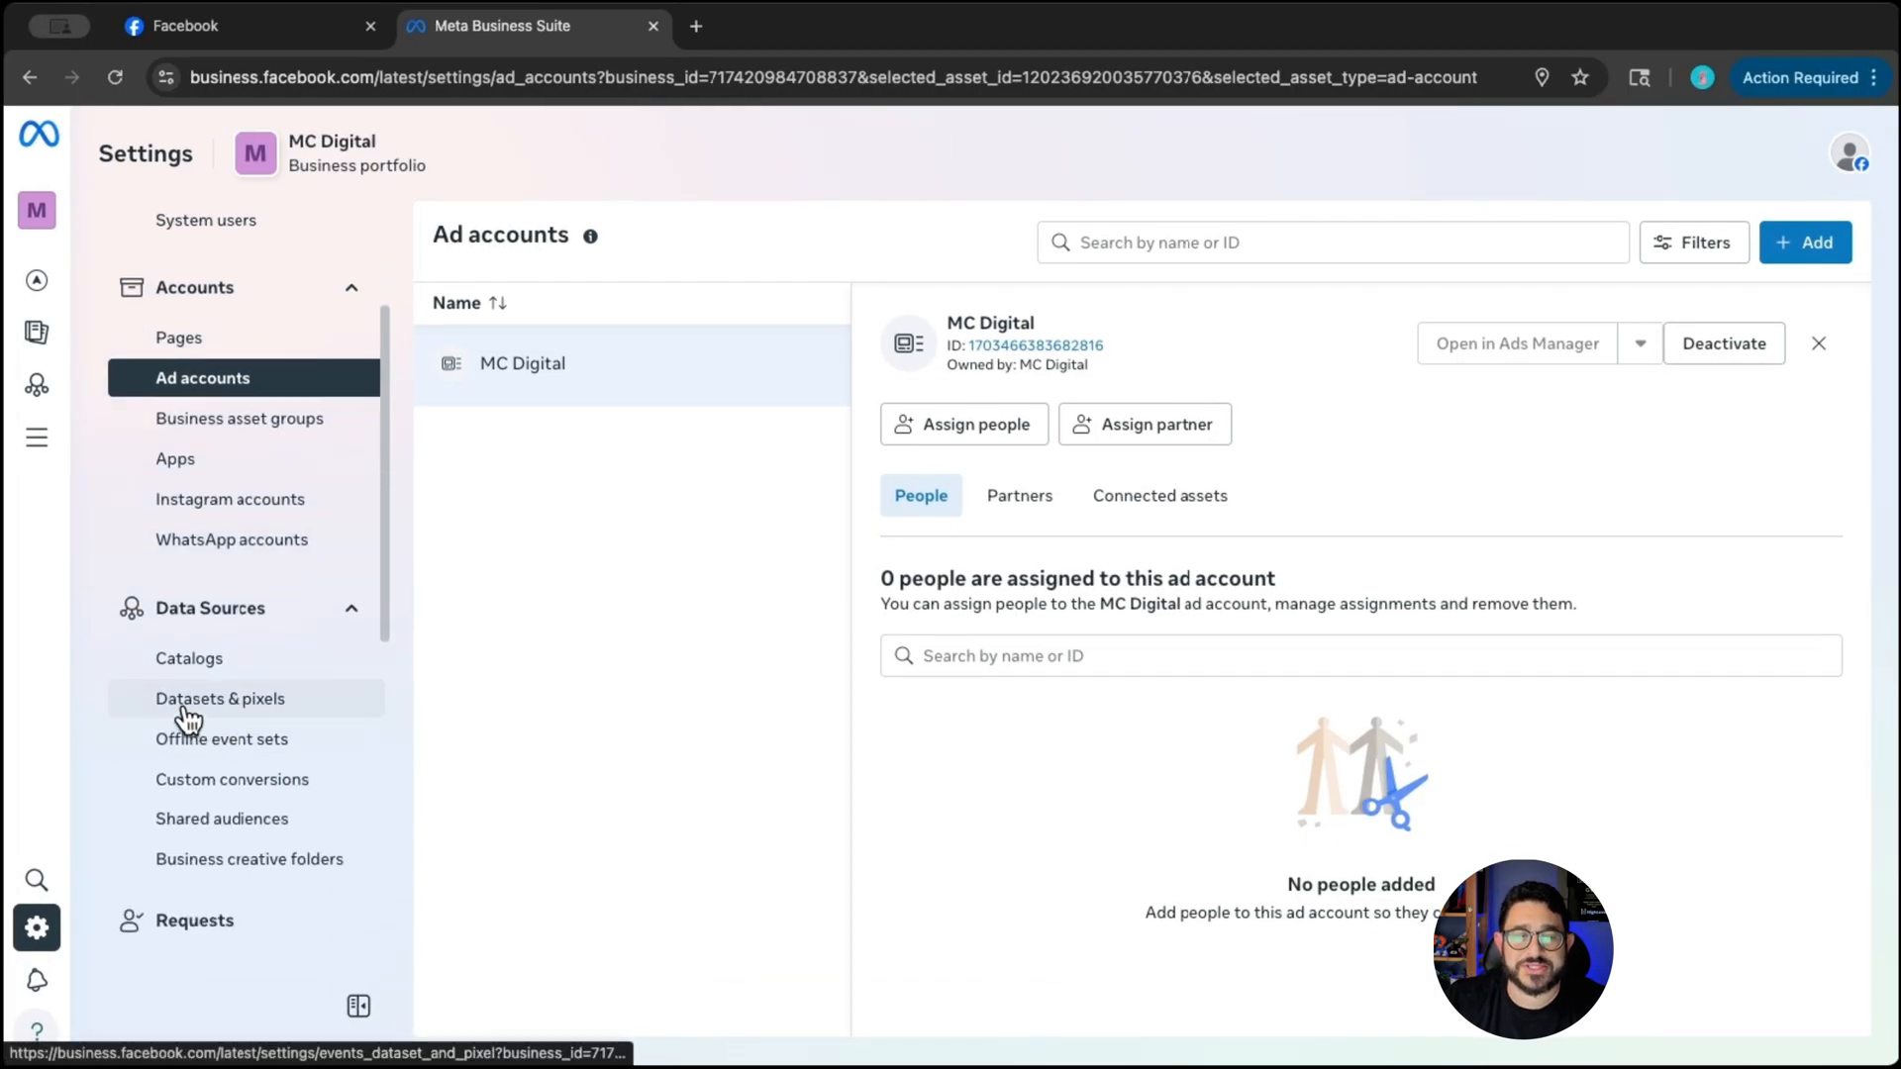
{"action": "left_click", "coordinate": [191, 714]}
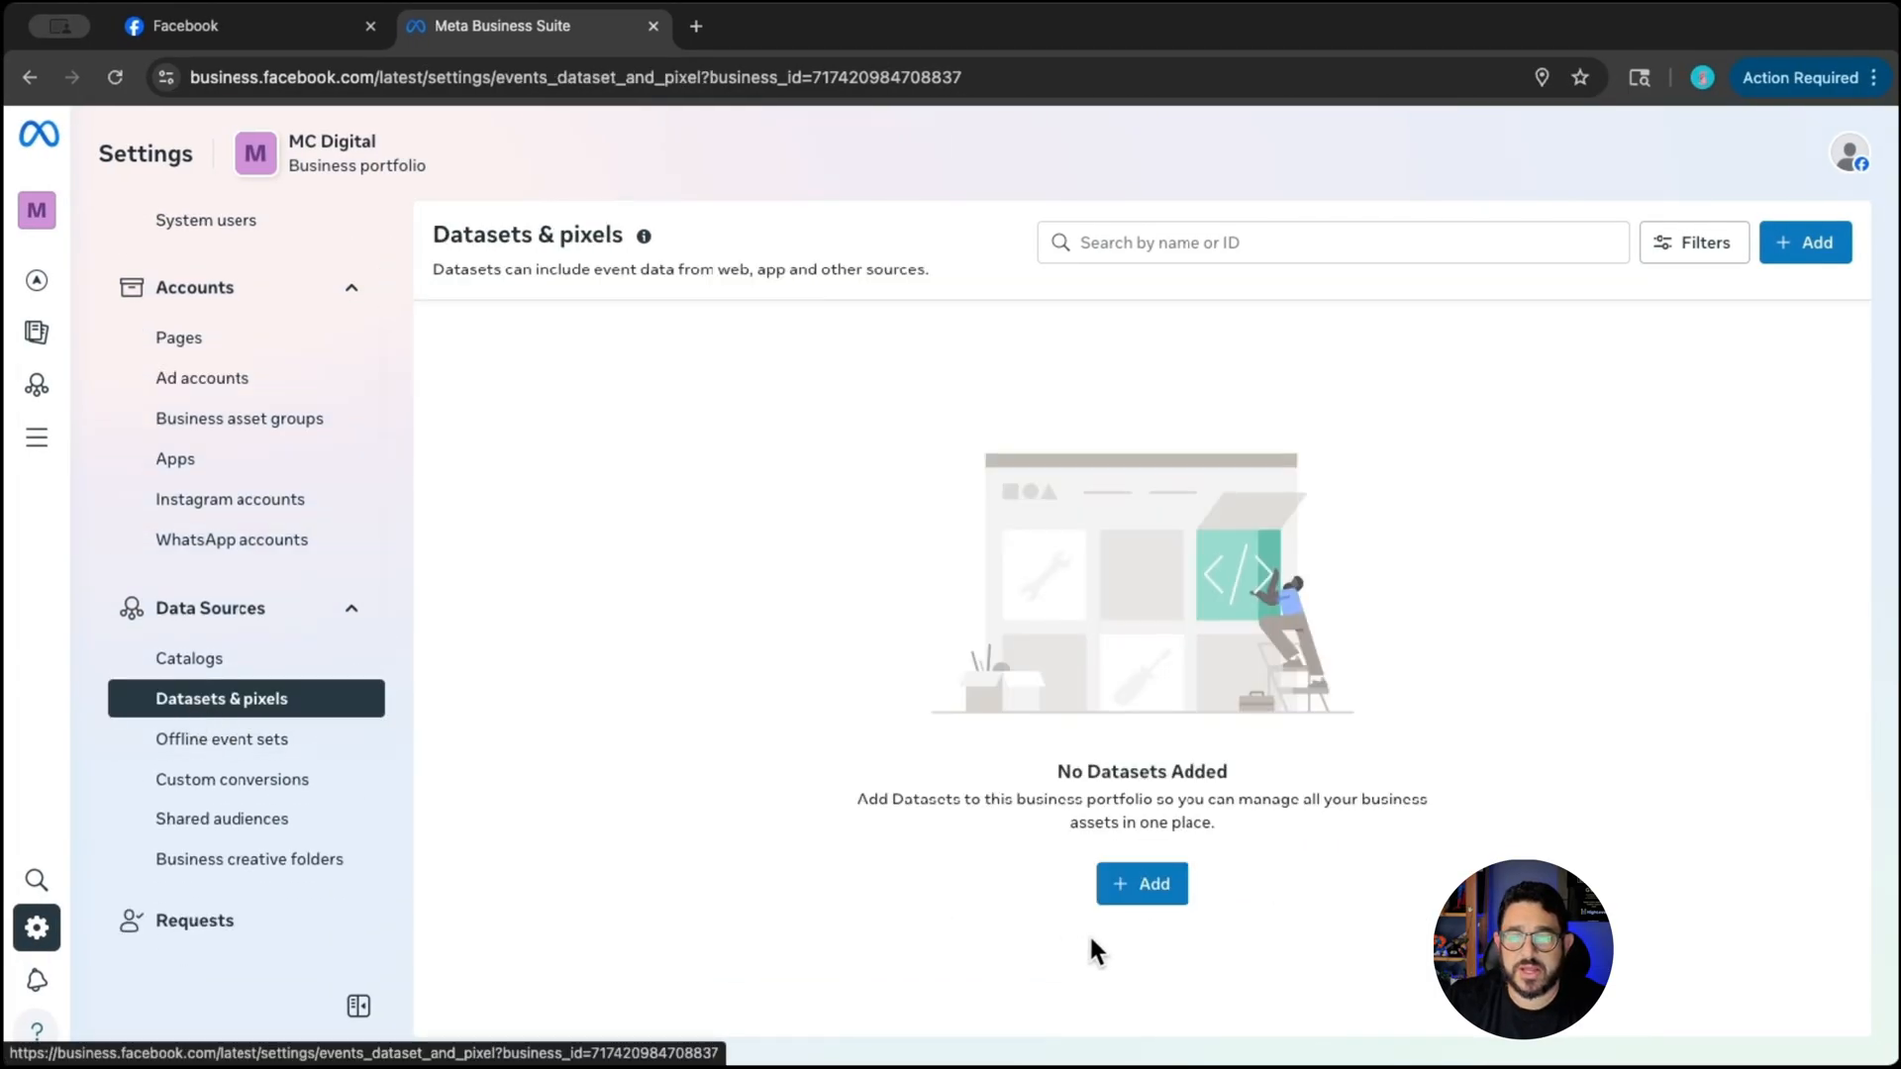
{"action": "left_click", "coordinate": [1152, 889]}
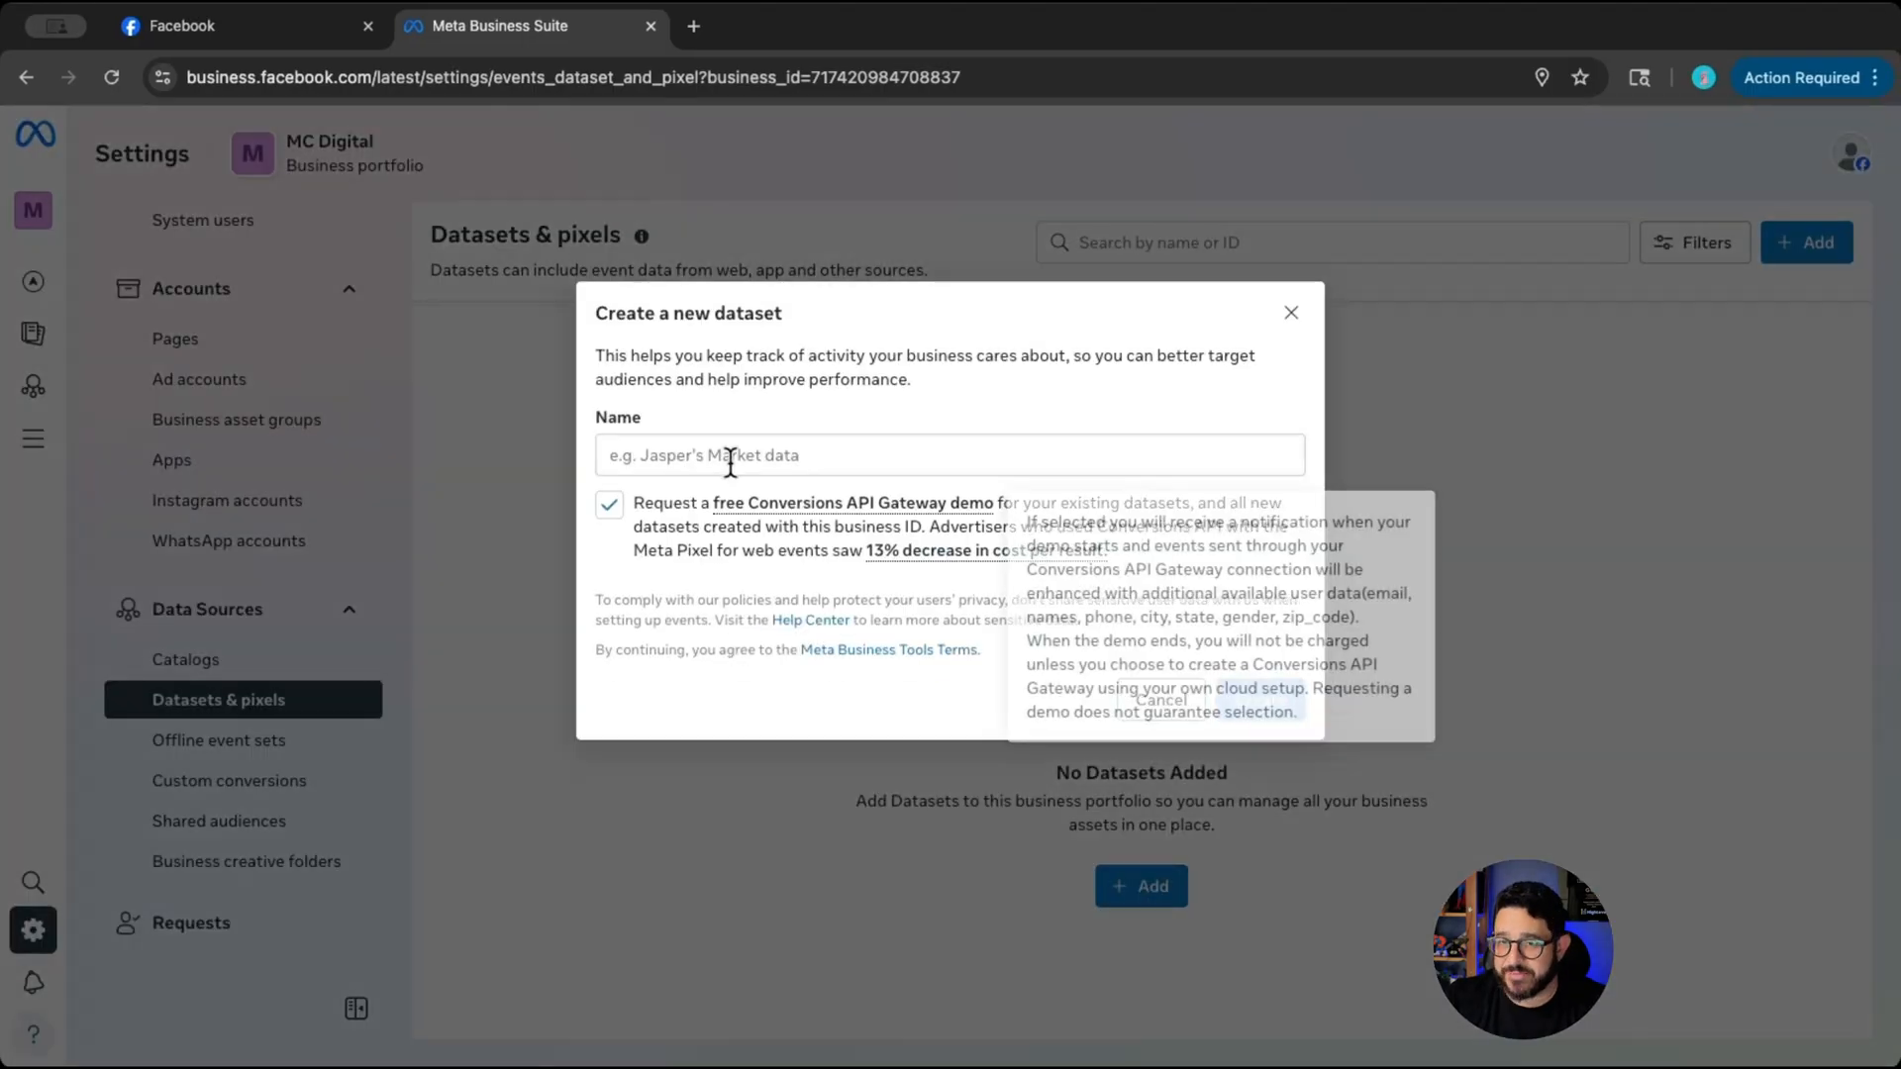
{"action": "left_click", "coordinate": [735, 457]}
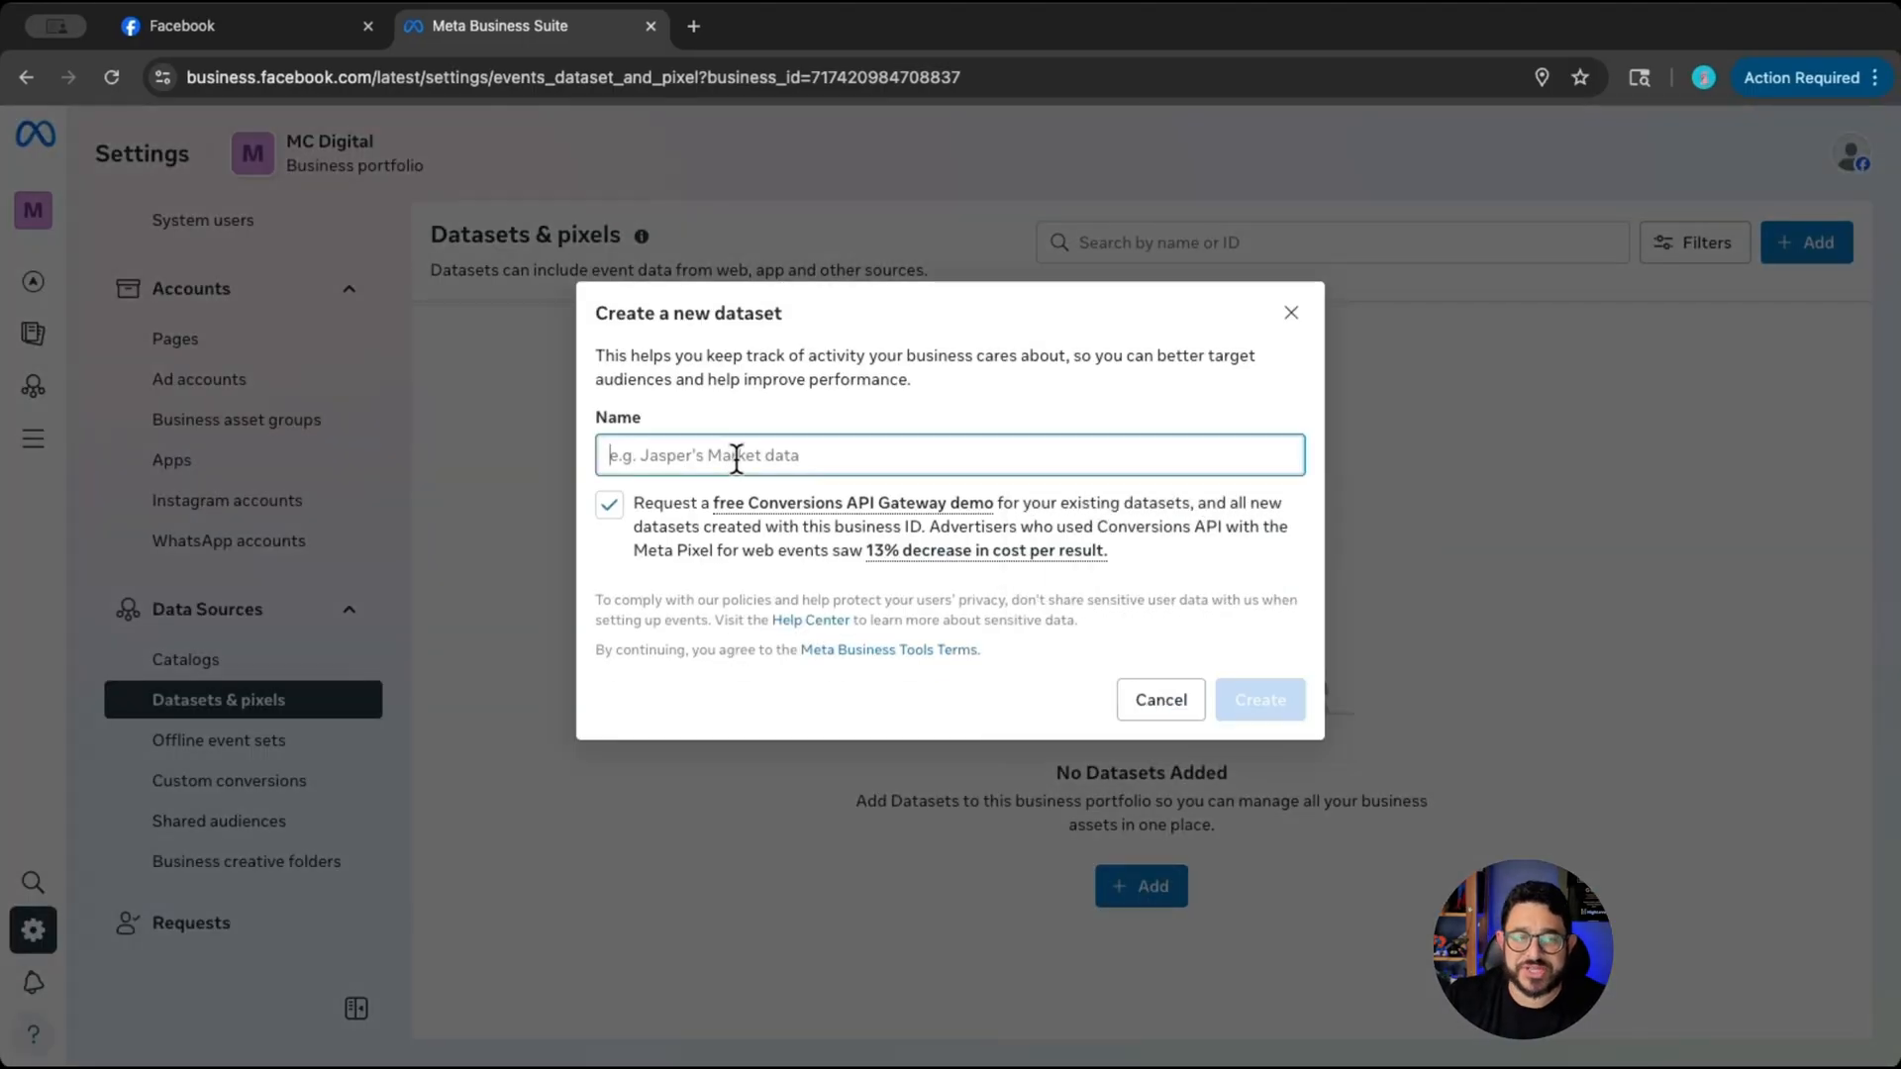
{"action": "type", "text": "MC Digital"}
{"action": "left_click", "coordinate": [1253, 703]}
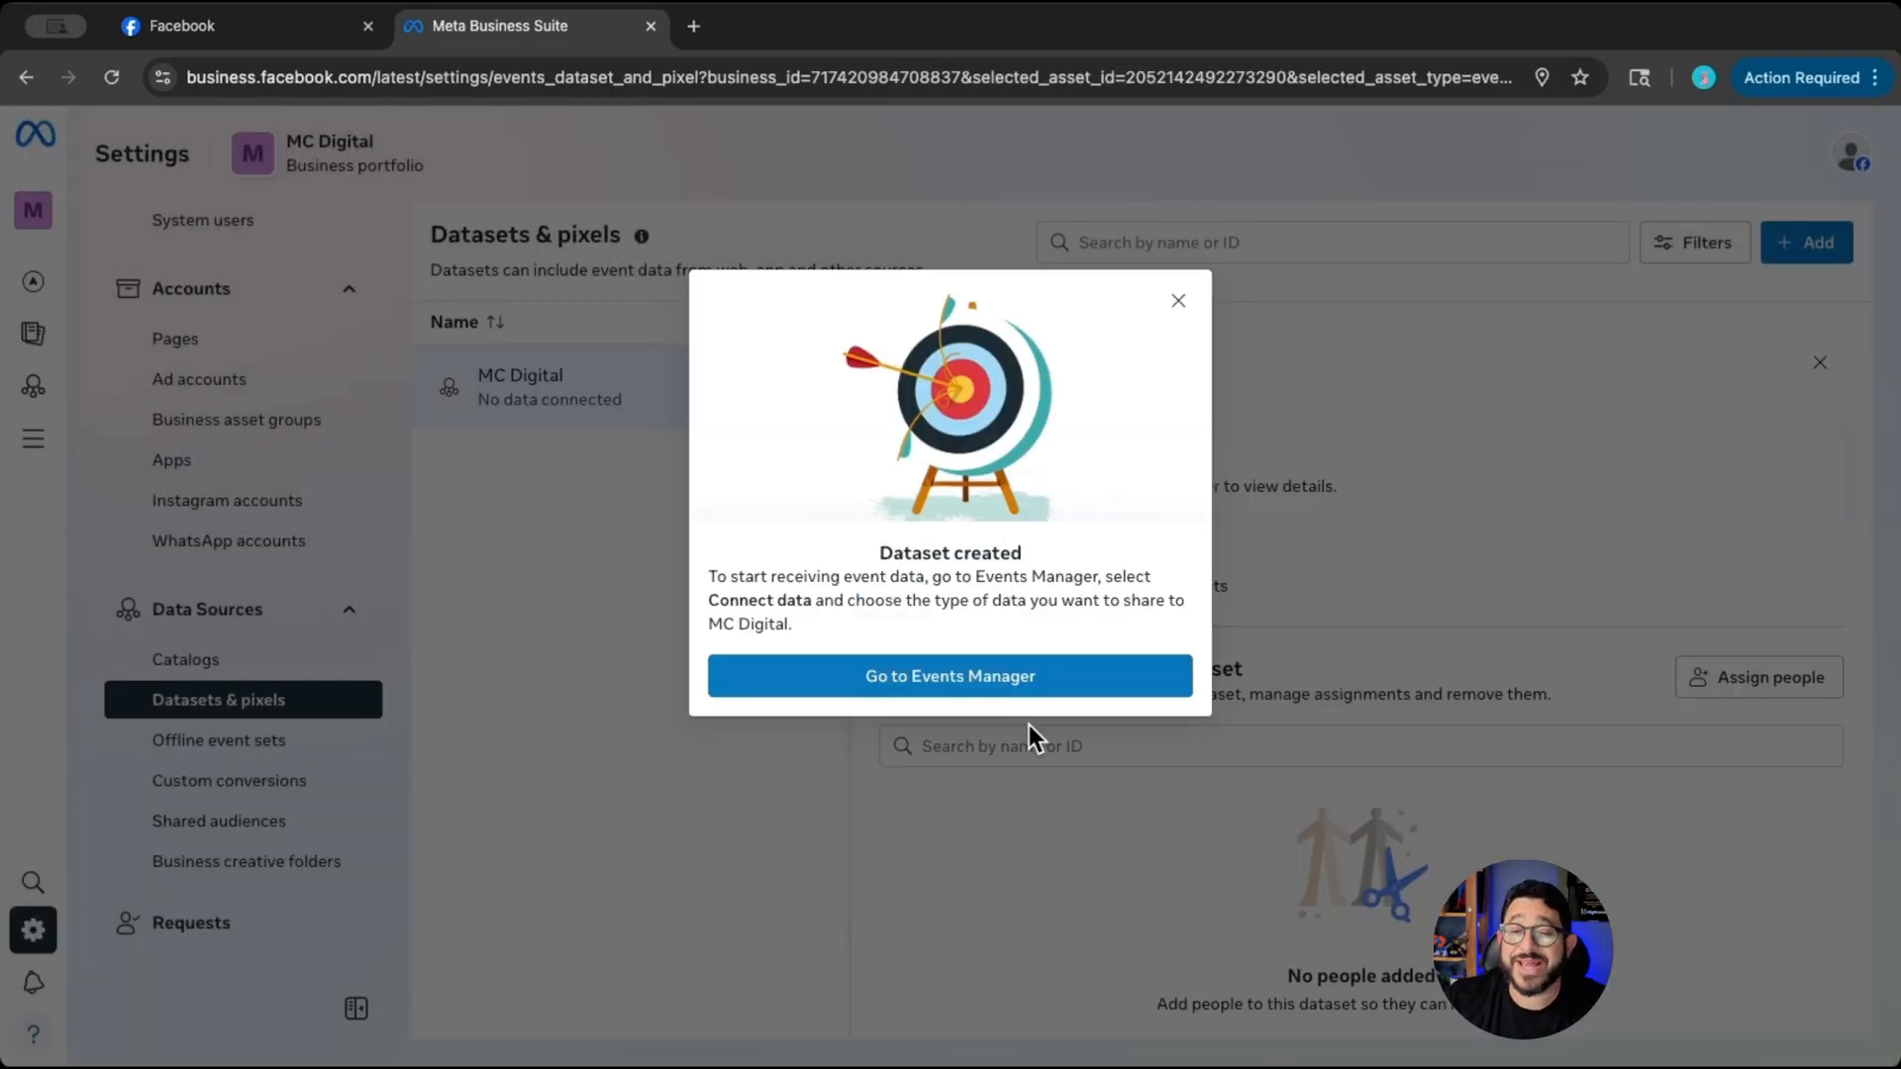
- Set up the Meta Pixel for the new dataset in Events Manager using manual installation and copy its base code
{"action": "left_click", "coordinate": [975, 693]}
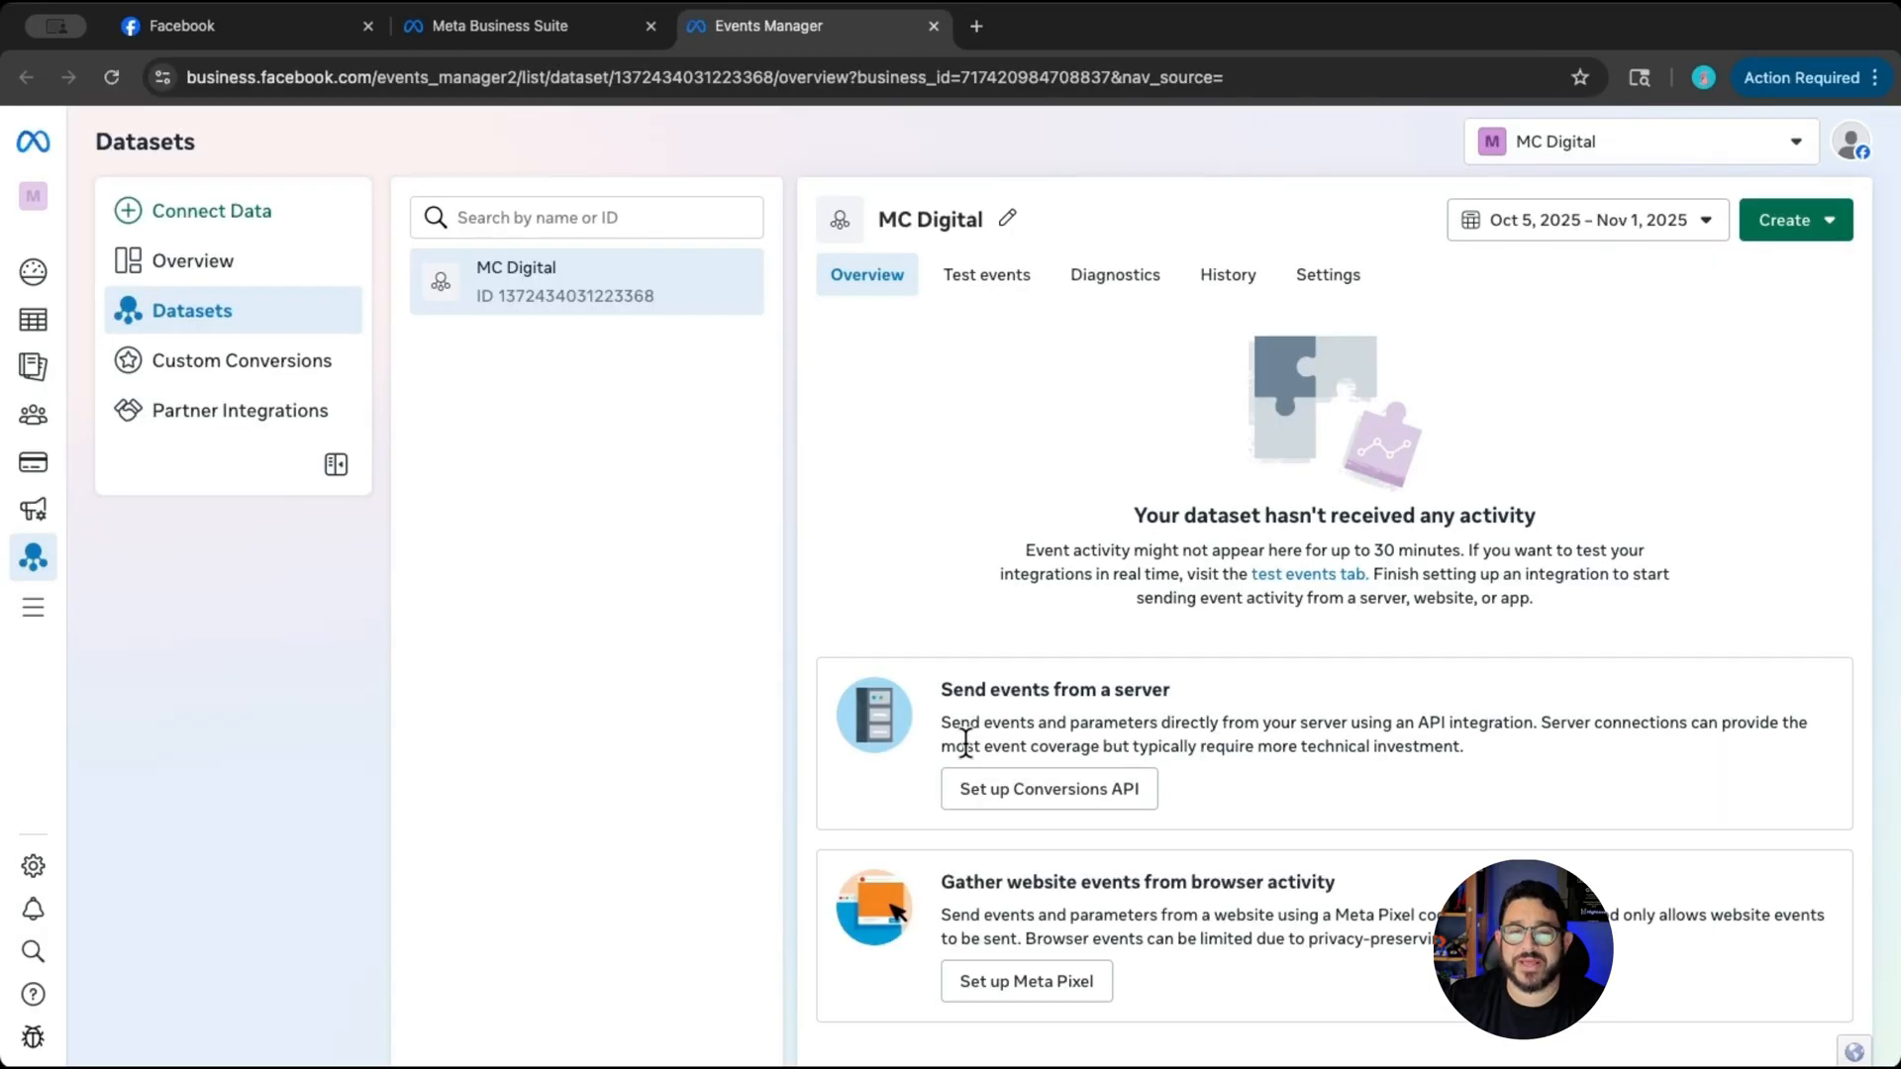
{"action": "left_click", "coordinate": [1086, 1008]}
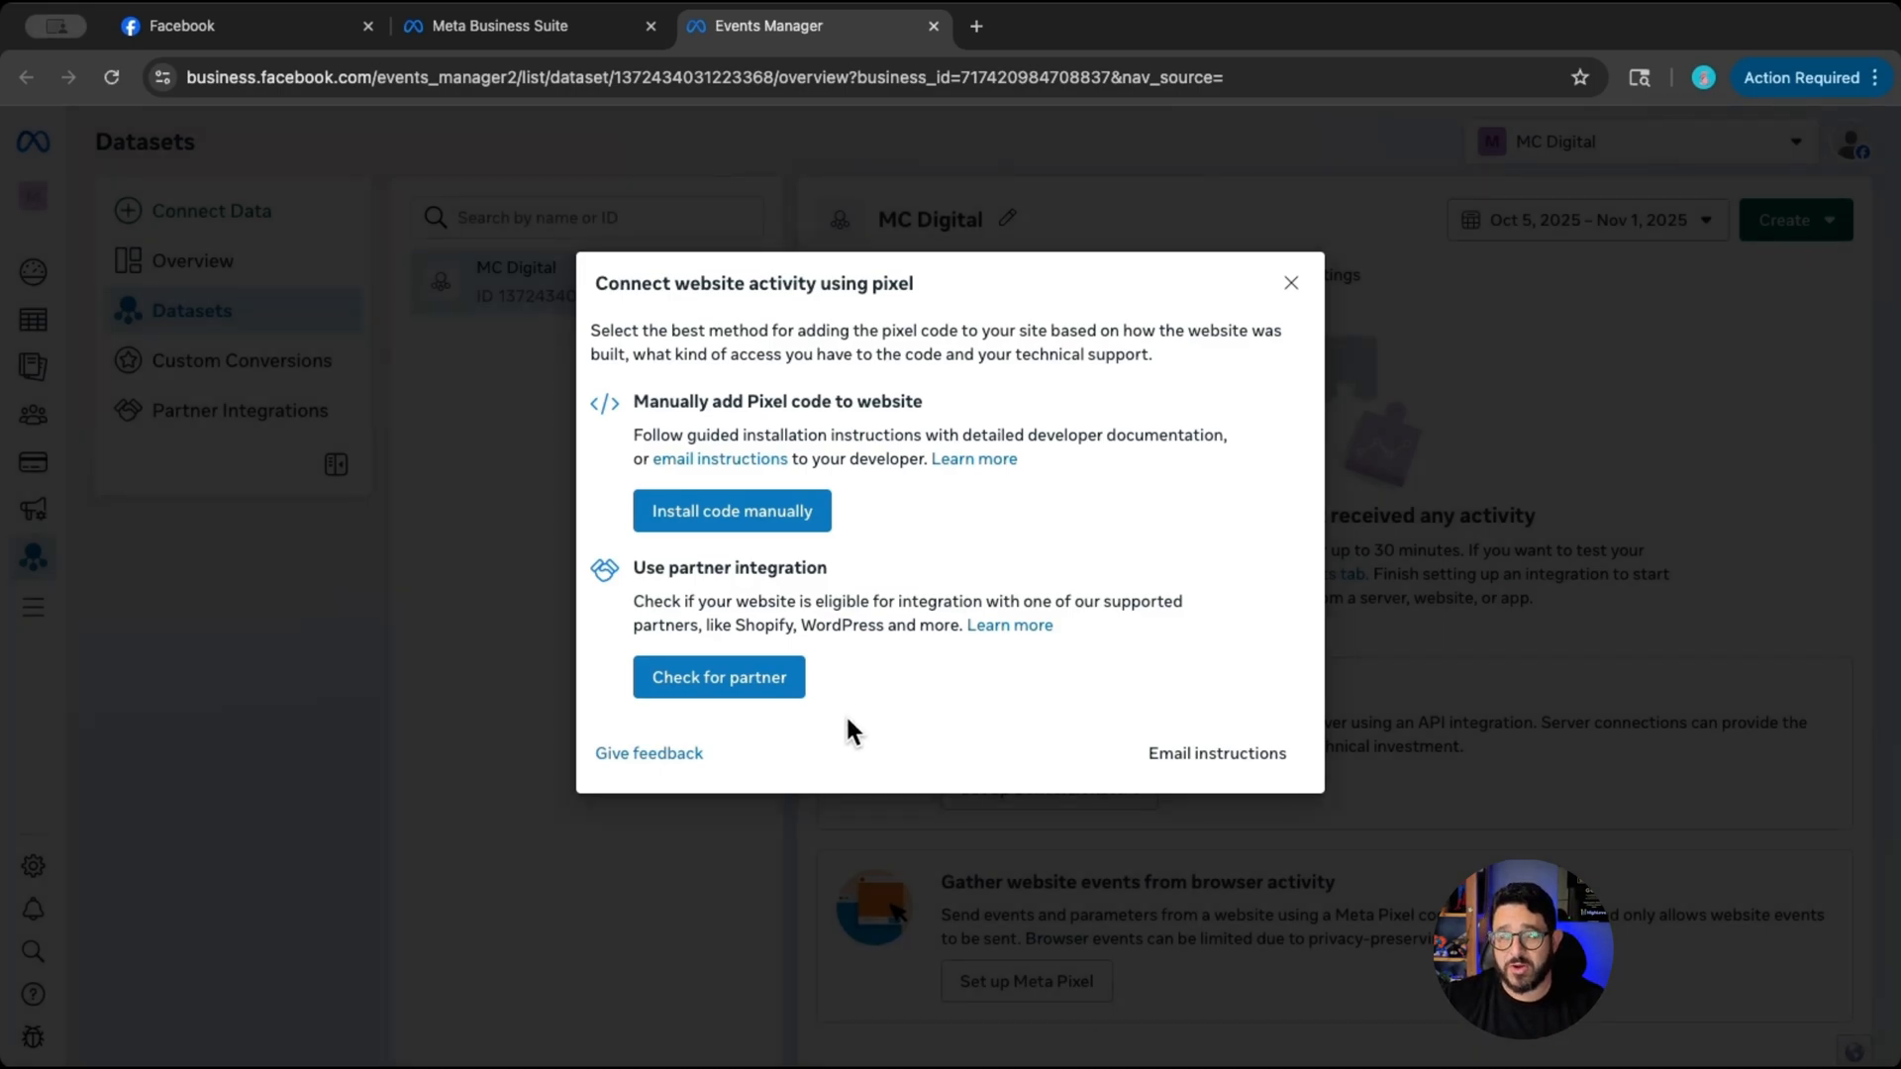
{"action": "left_click", "coordinate": [703, 517]}
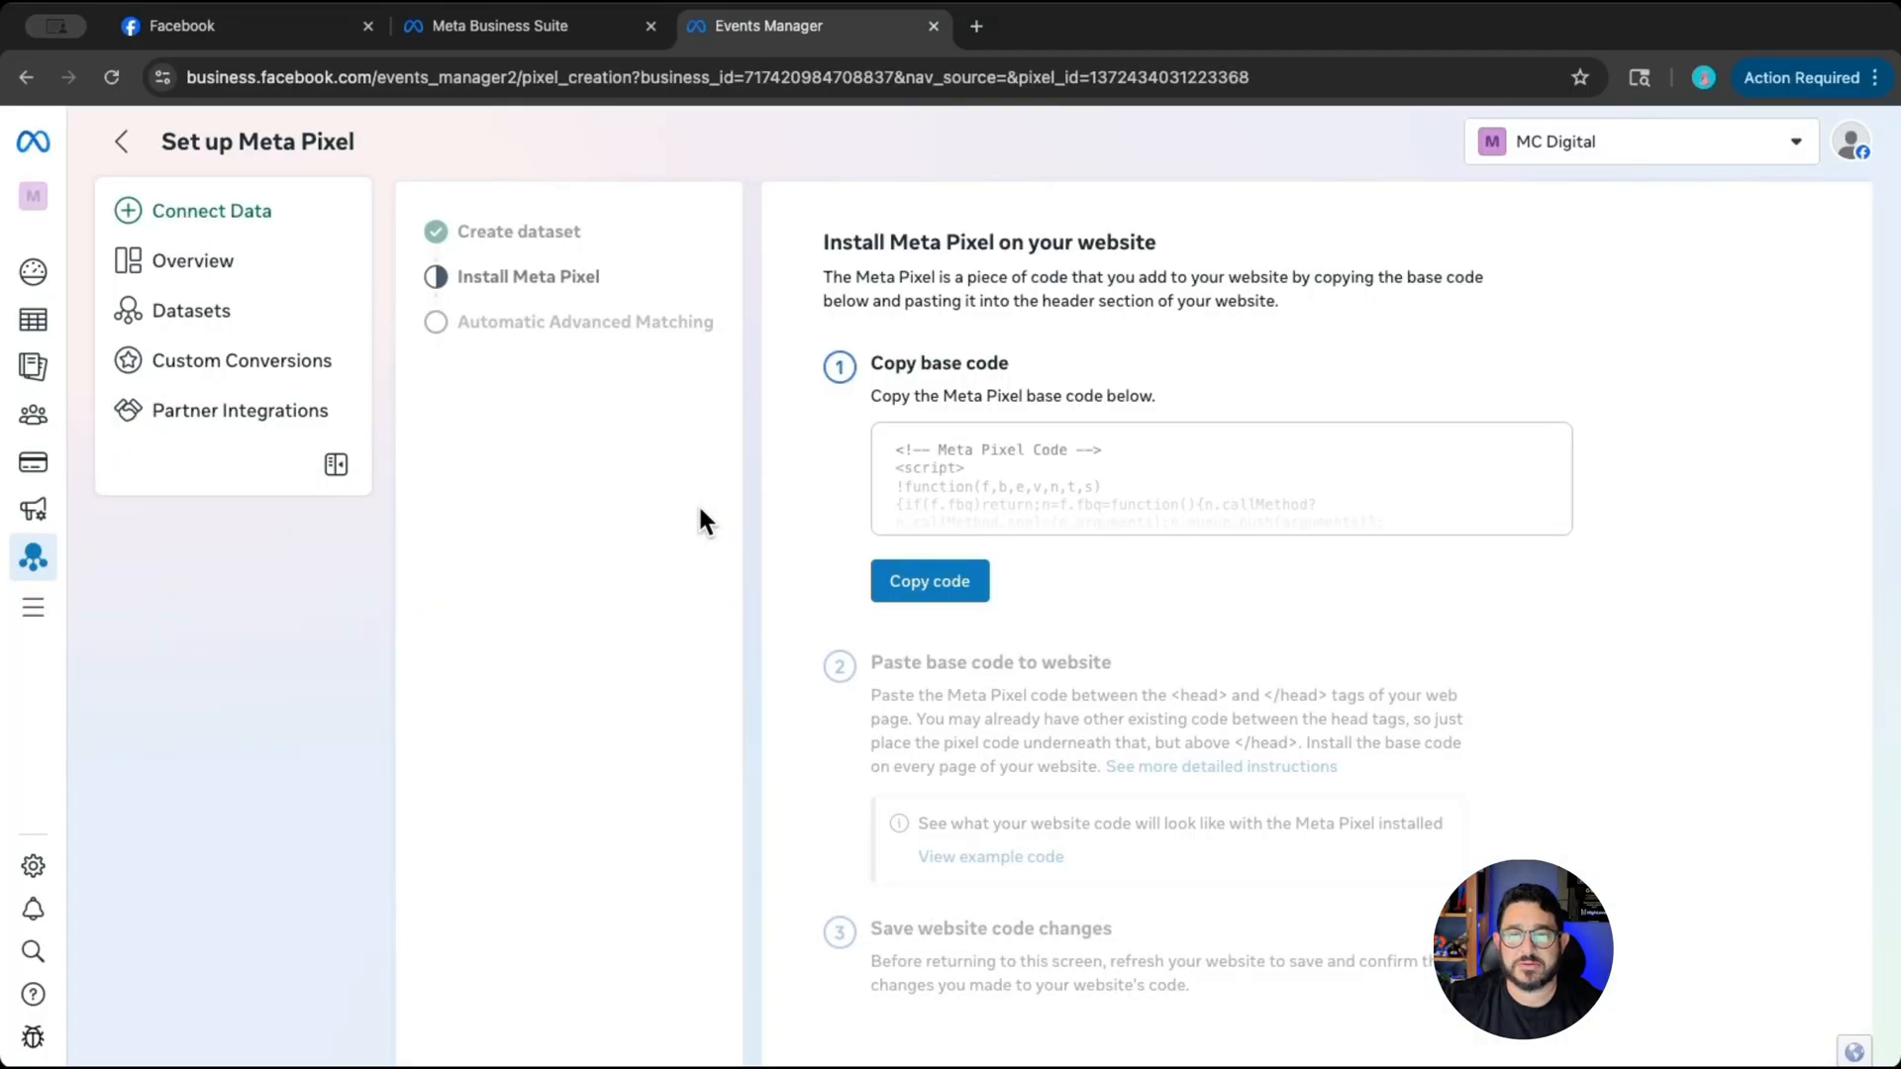
{"action": "left_click", "coordinate": [930, 594]}
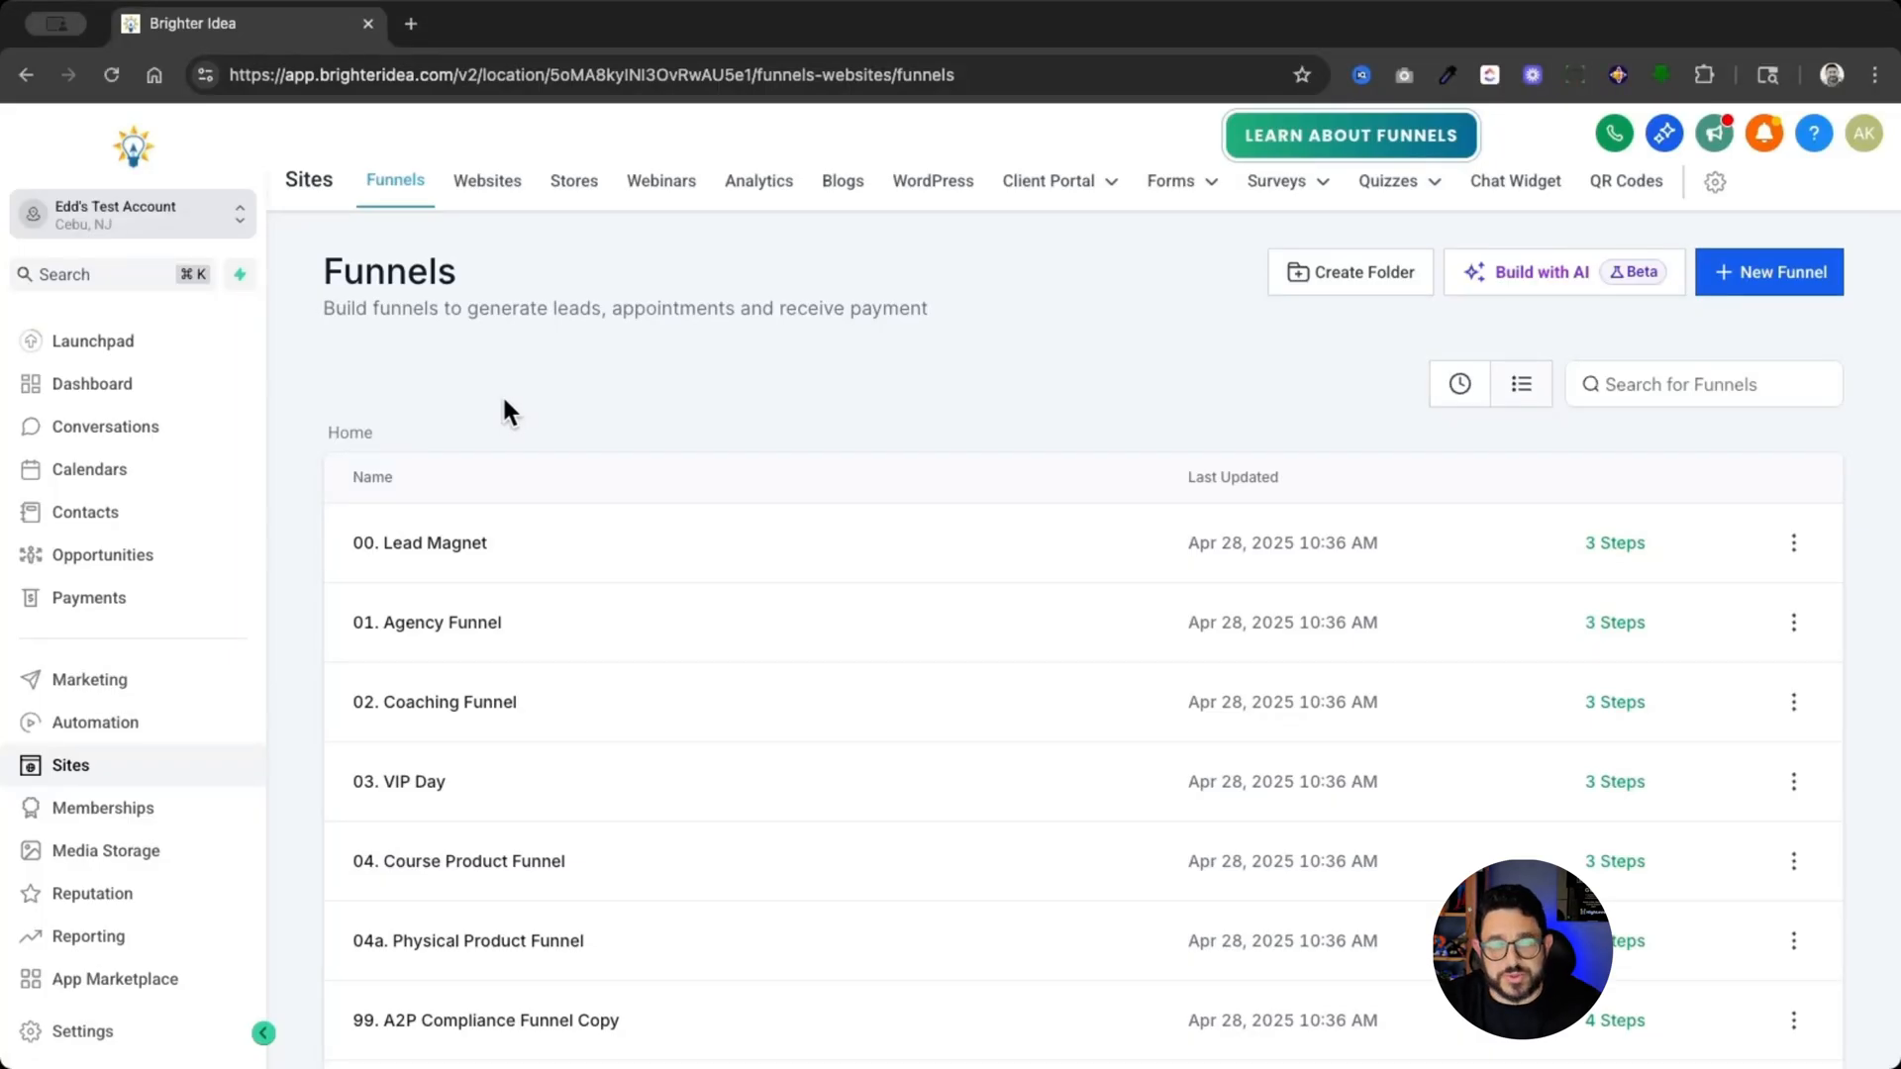
- In Brighter Idea, paste the Meta Pixel code into the 00. Lead Magnet funnel's head tracking code and save the funnel settings
{"action": "left_click", "coordinate": [436, 544]}
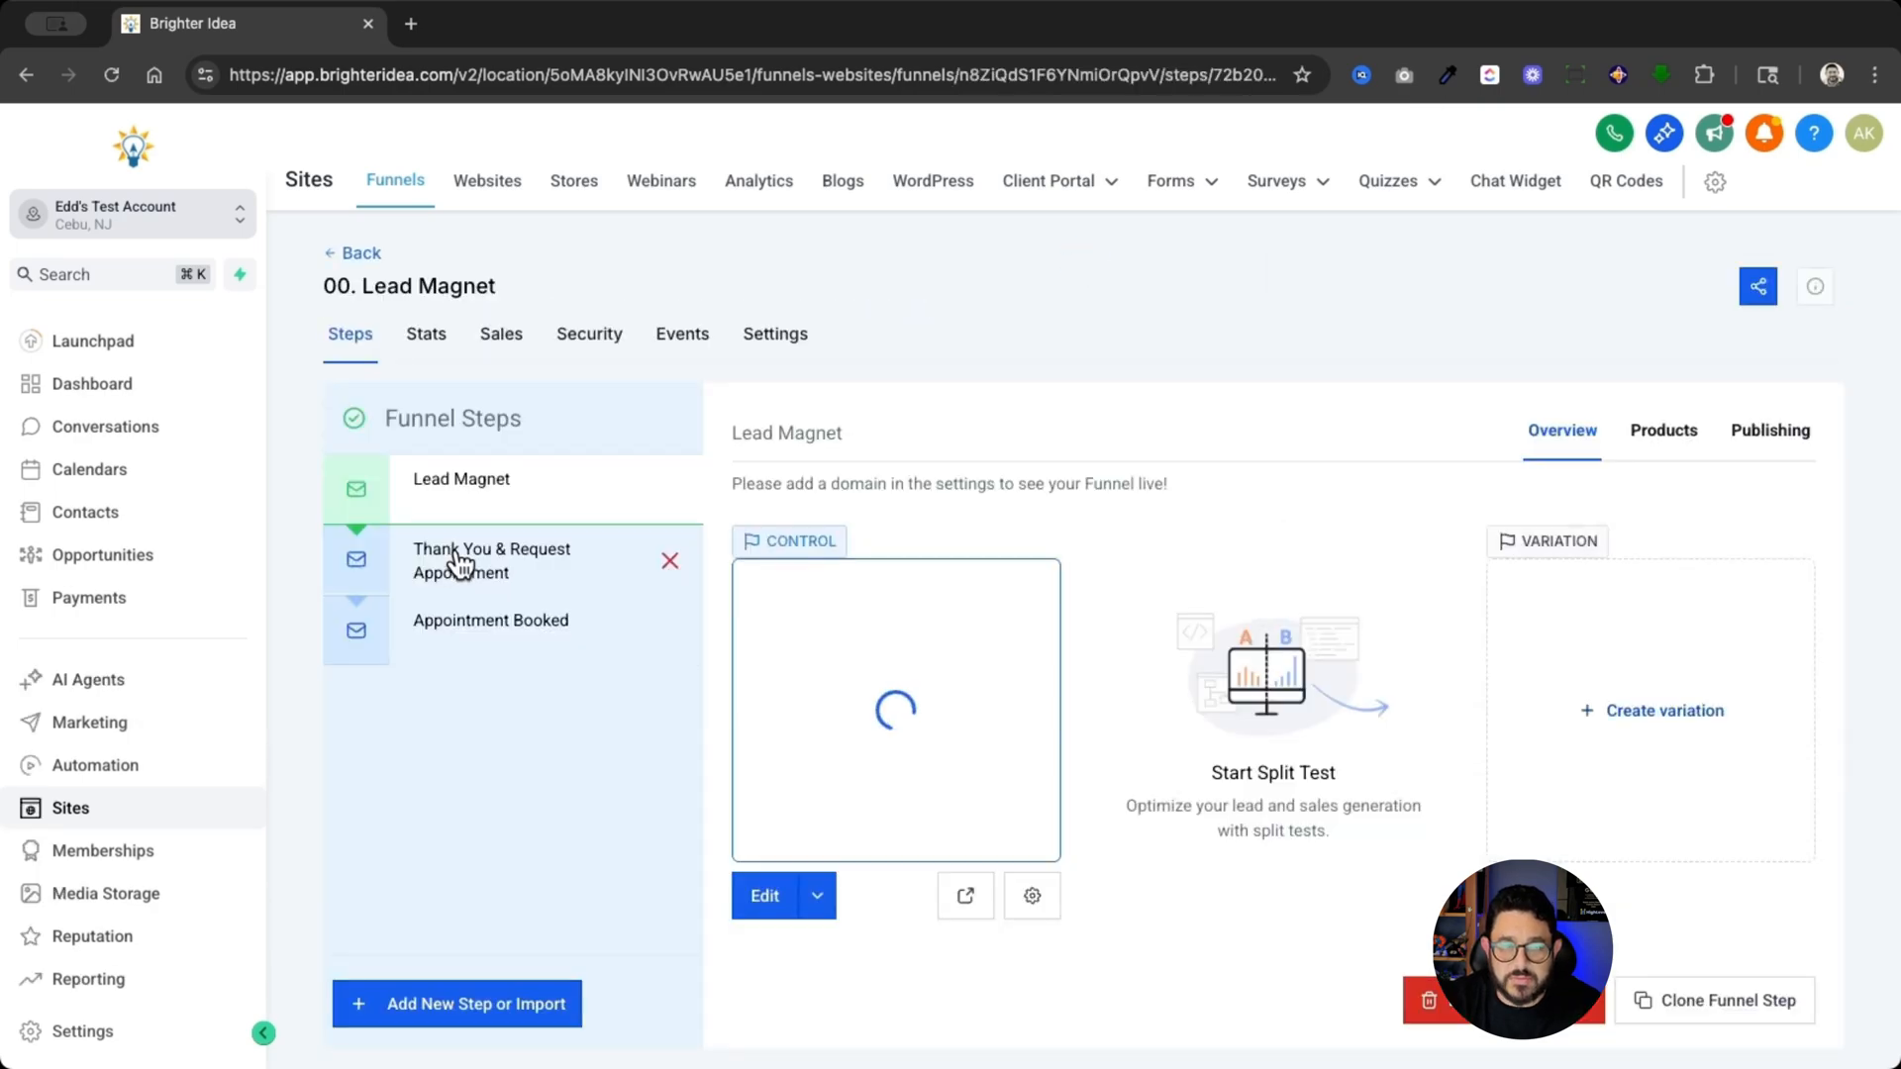
{"action": "left_click", "coordinate": [781, 342]}
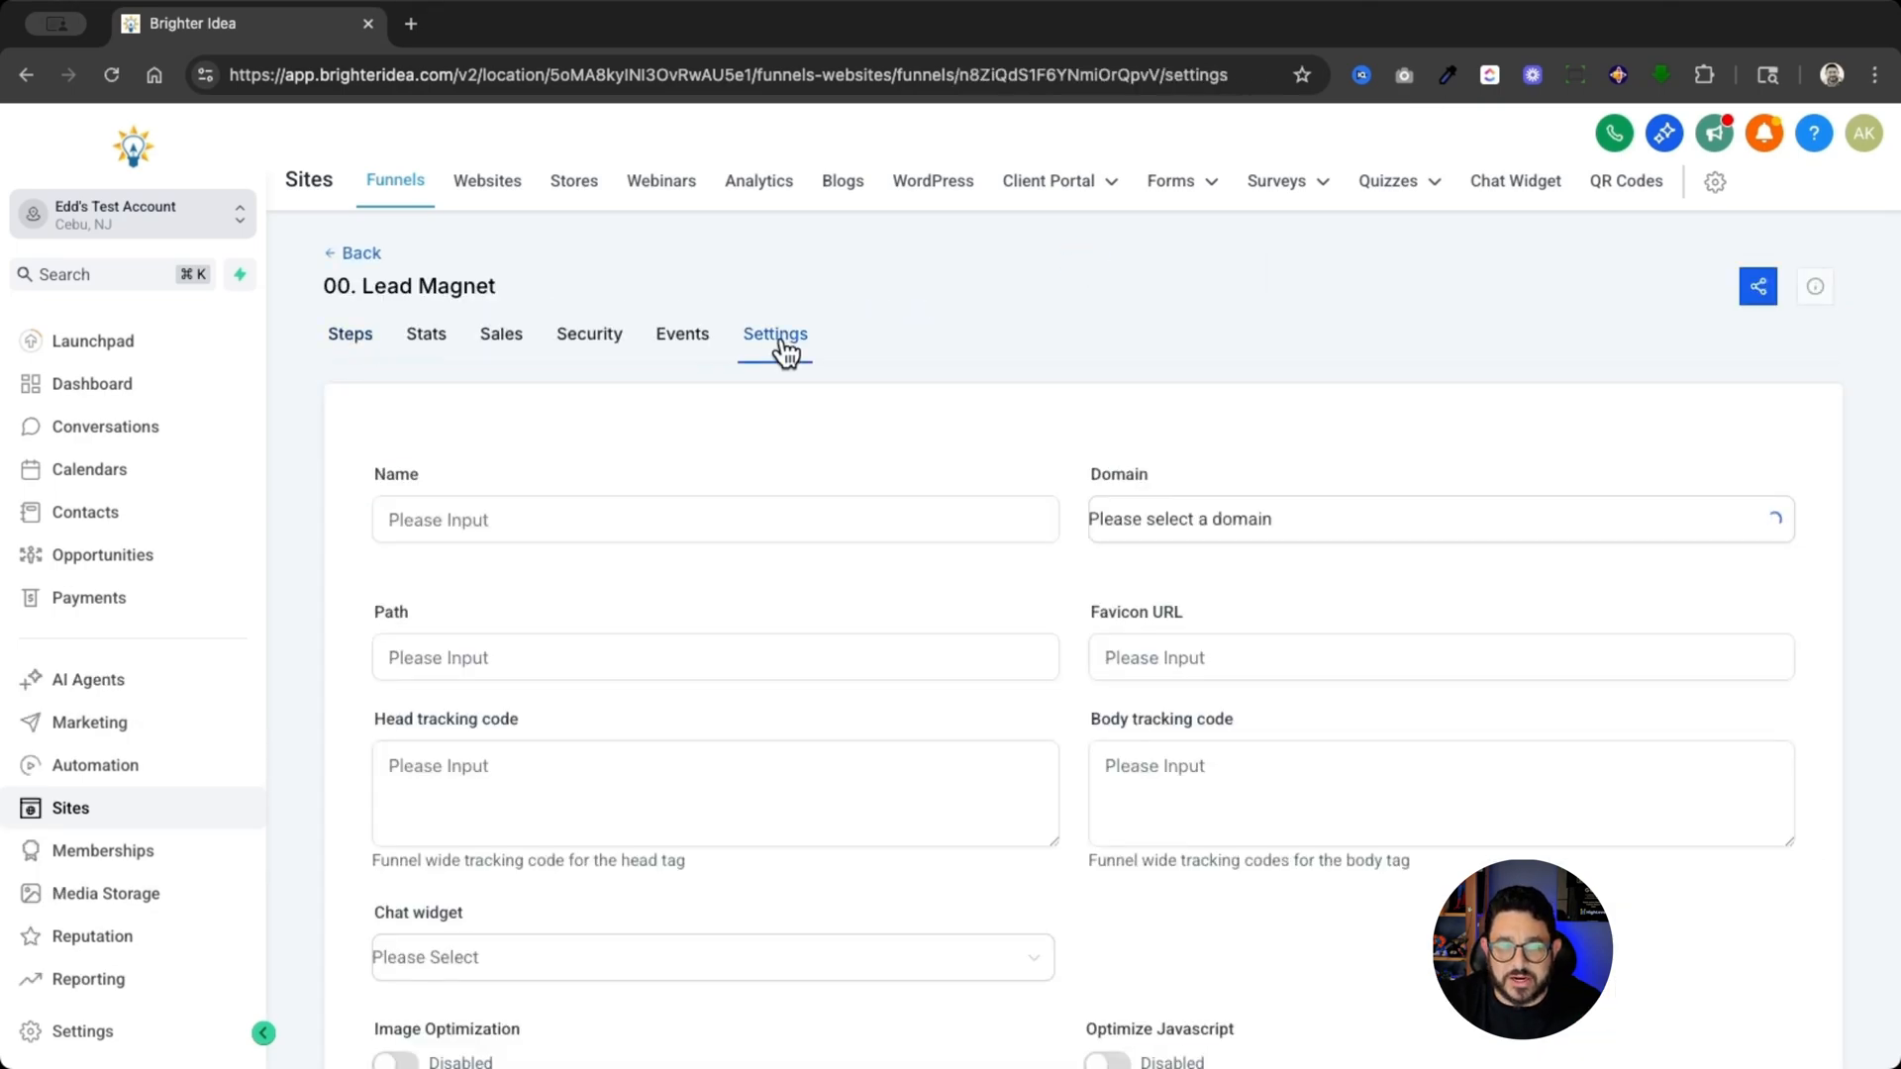
{"action": "scroll", "coordinate": [786, 353], "scroll_direction": "down", "scroll_amount": 1}
{"action": "scroll", "coordinate": [786, 353], "scroll_direction": "down", "scroll_amount": 2}
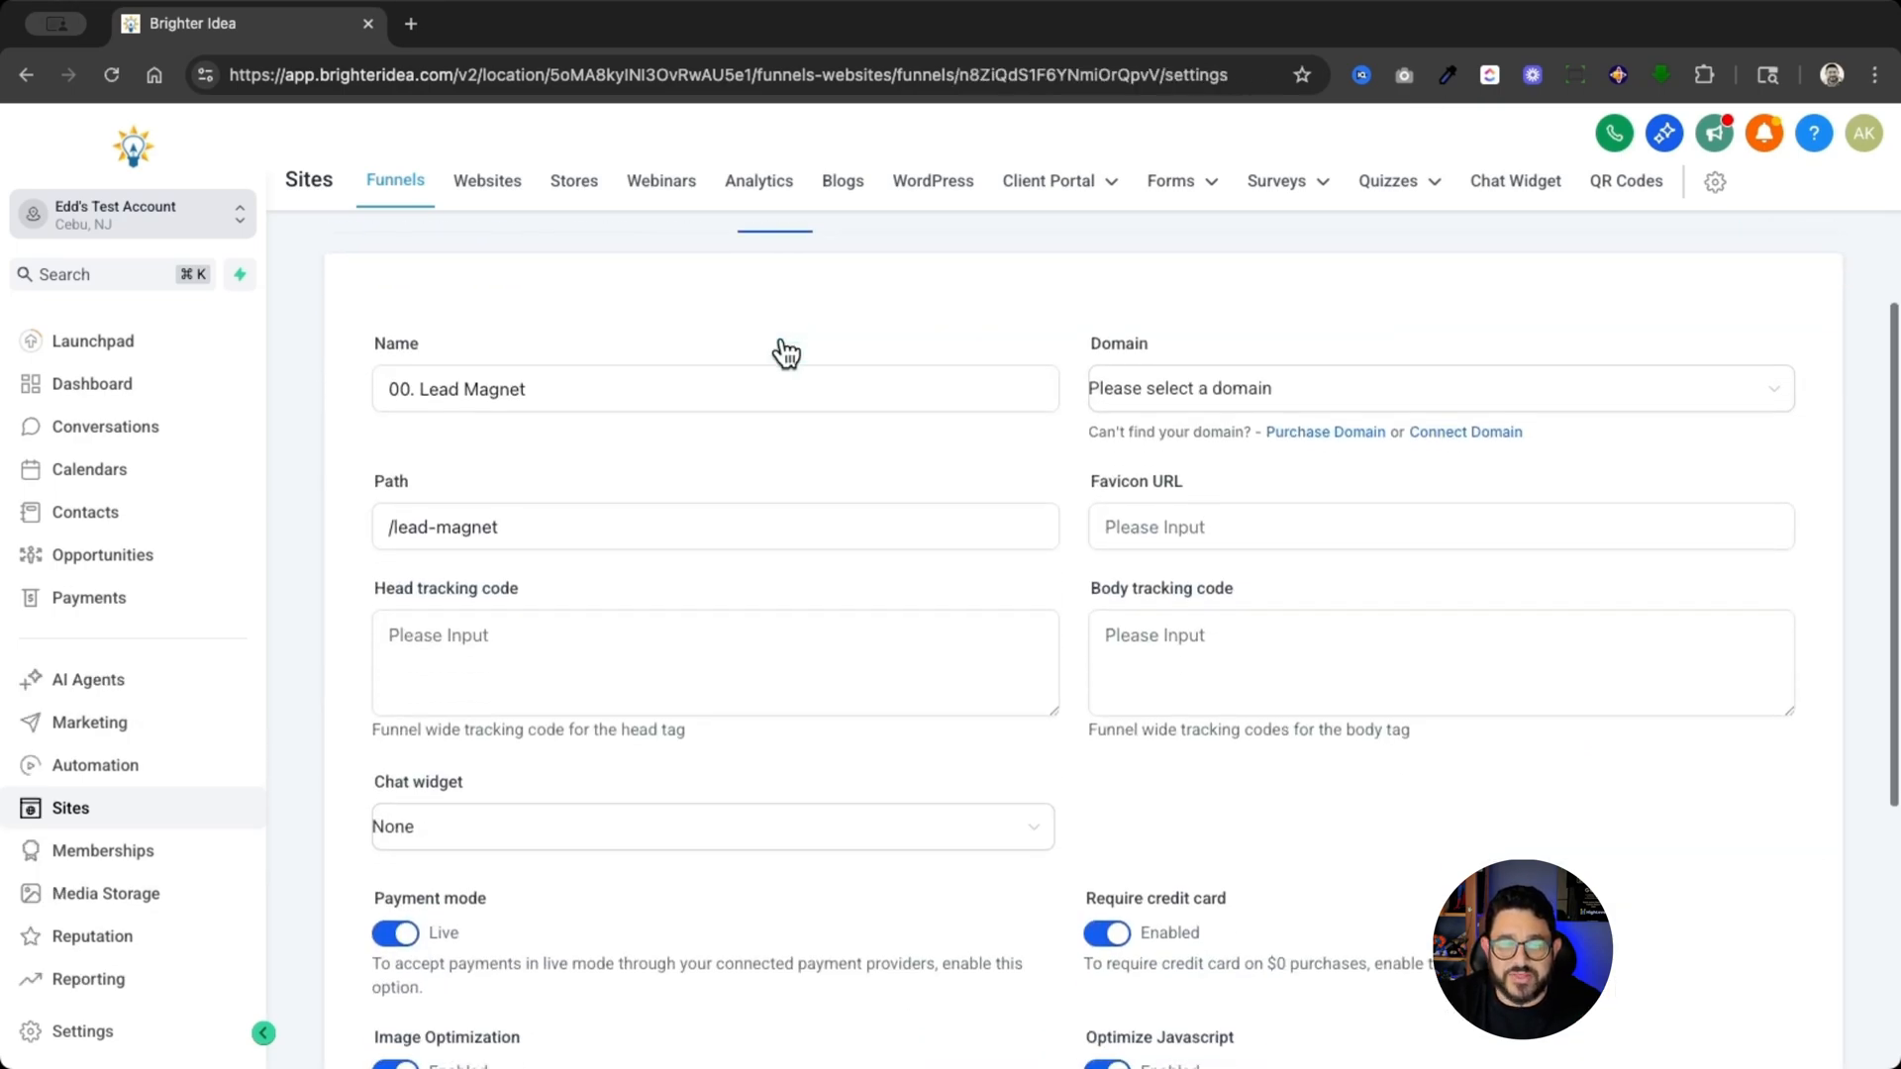
{"action": "left_click", "coordinate": [526, 610]}
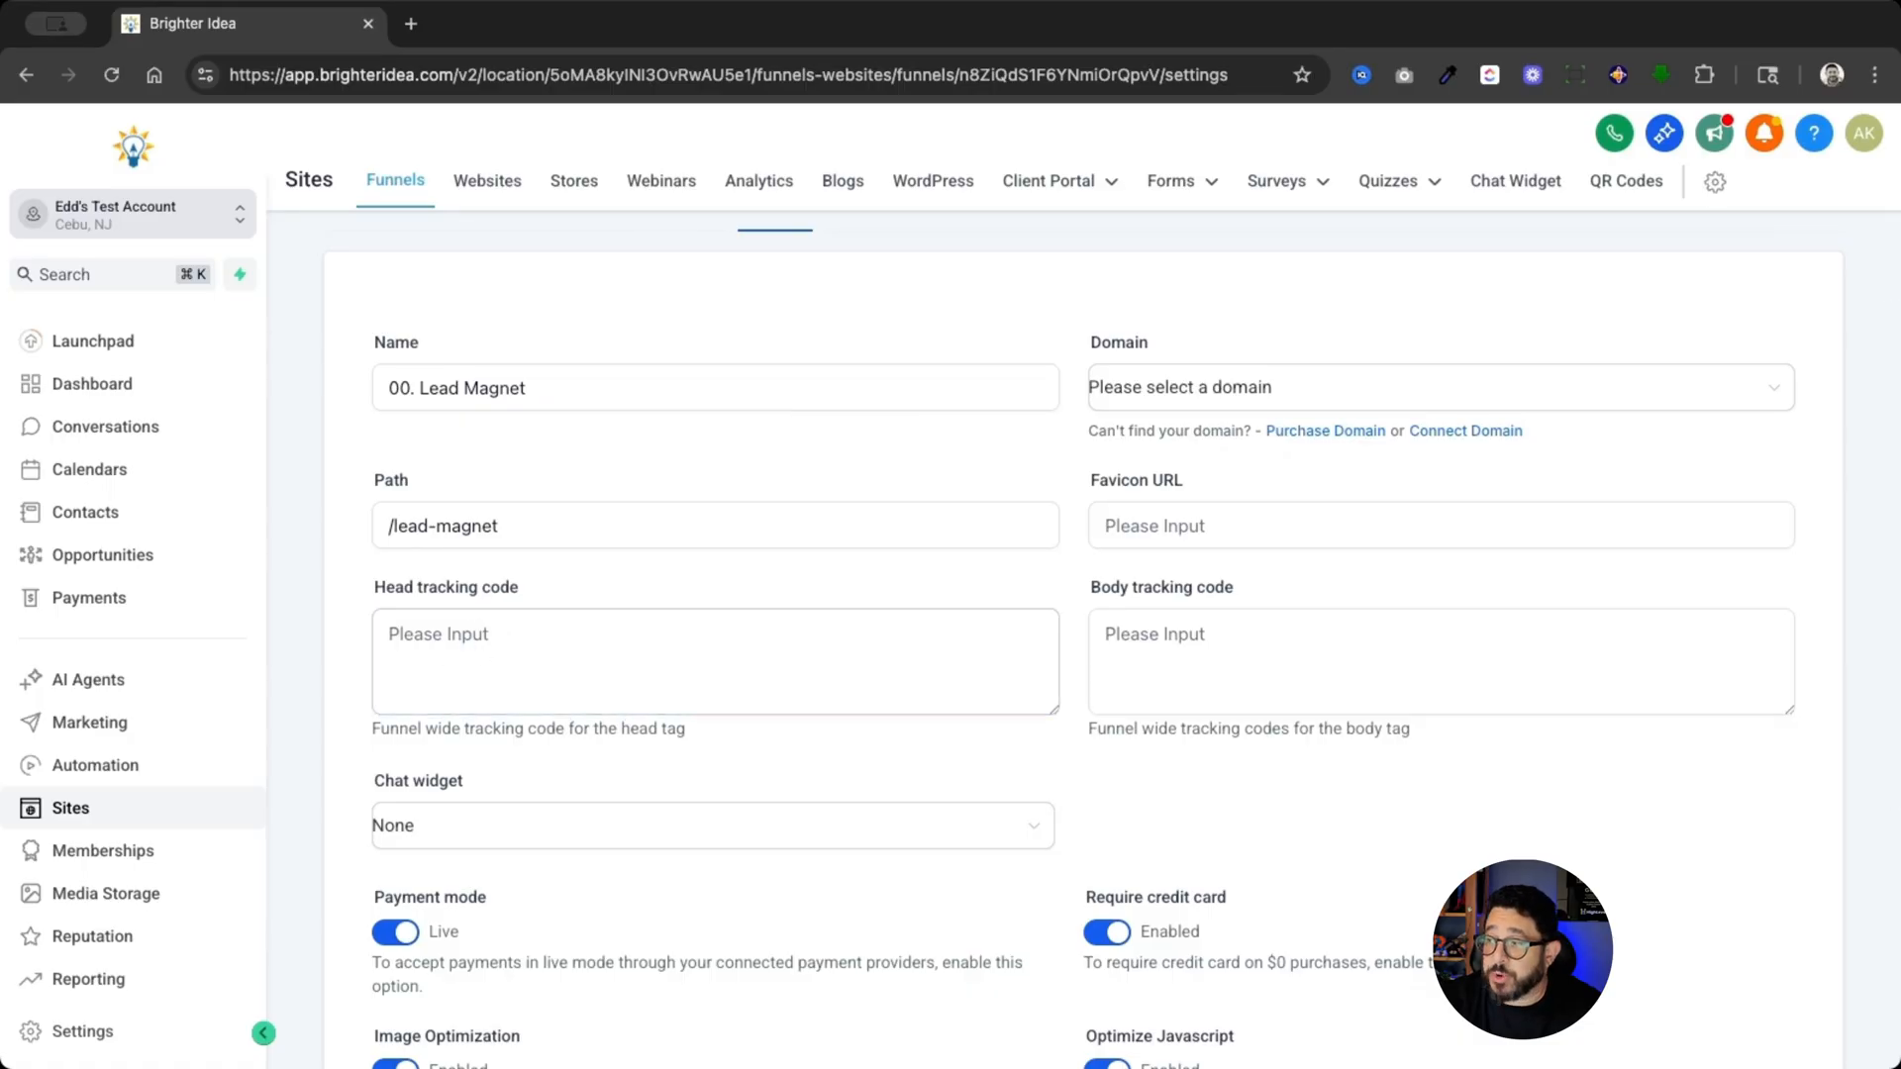
{"action": "left_click", "coordinate": [669, 648]}
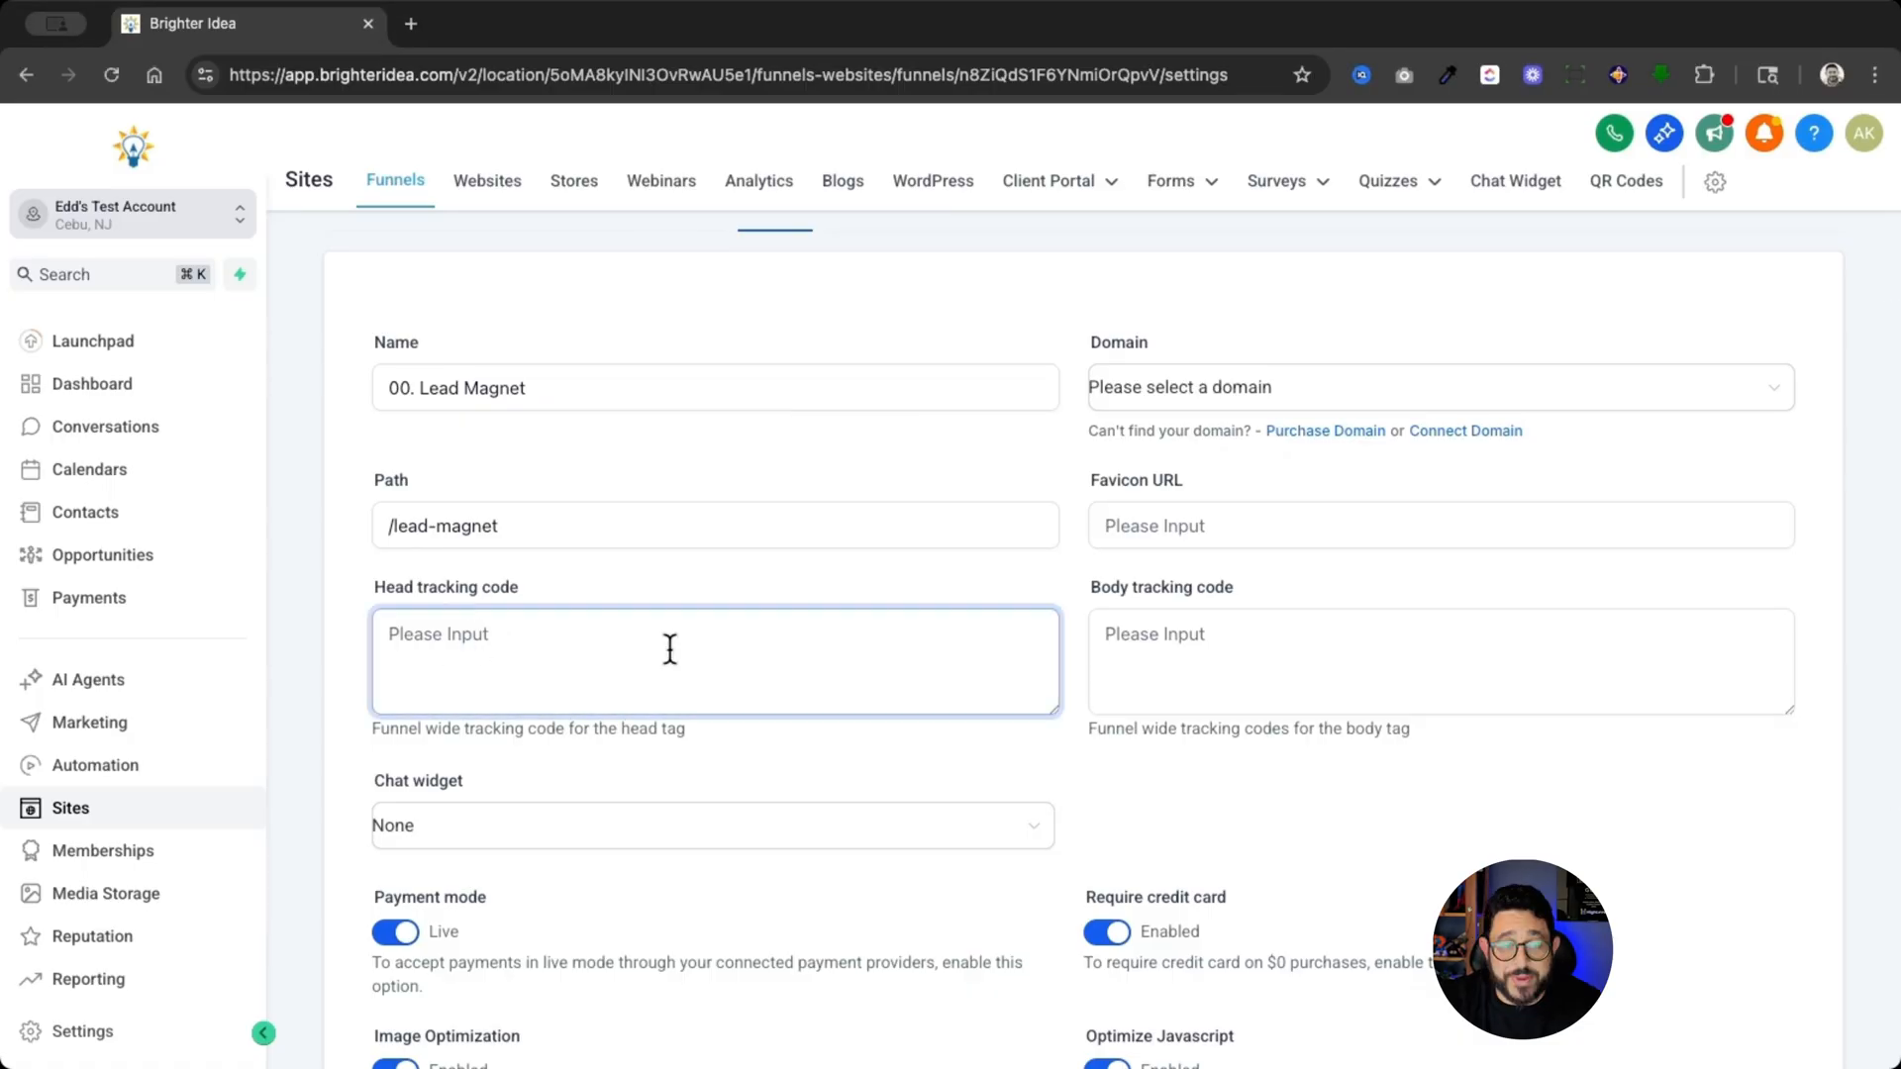
{"action": "key", "text": "super+v"}
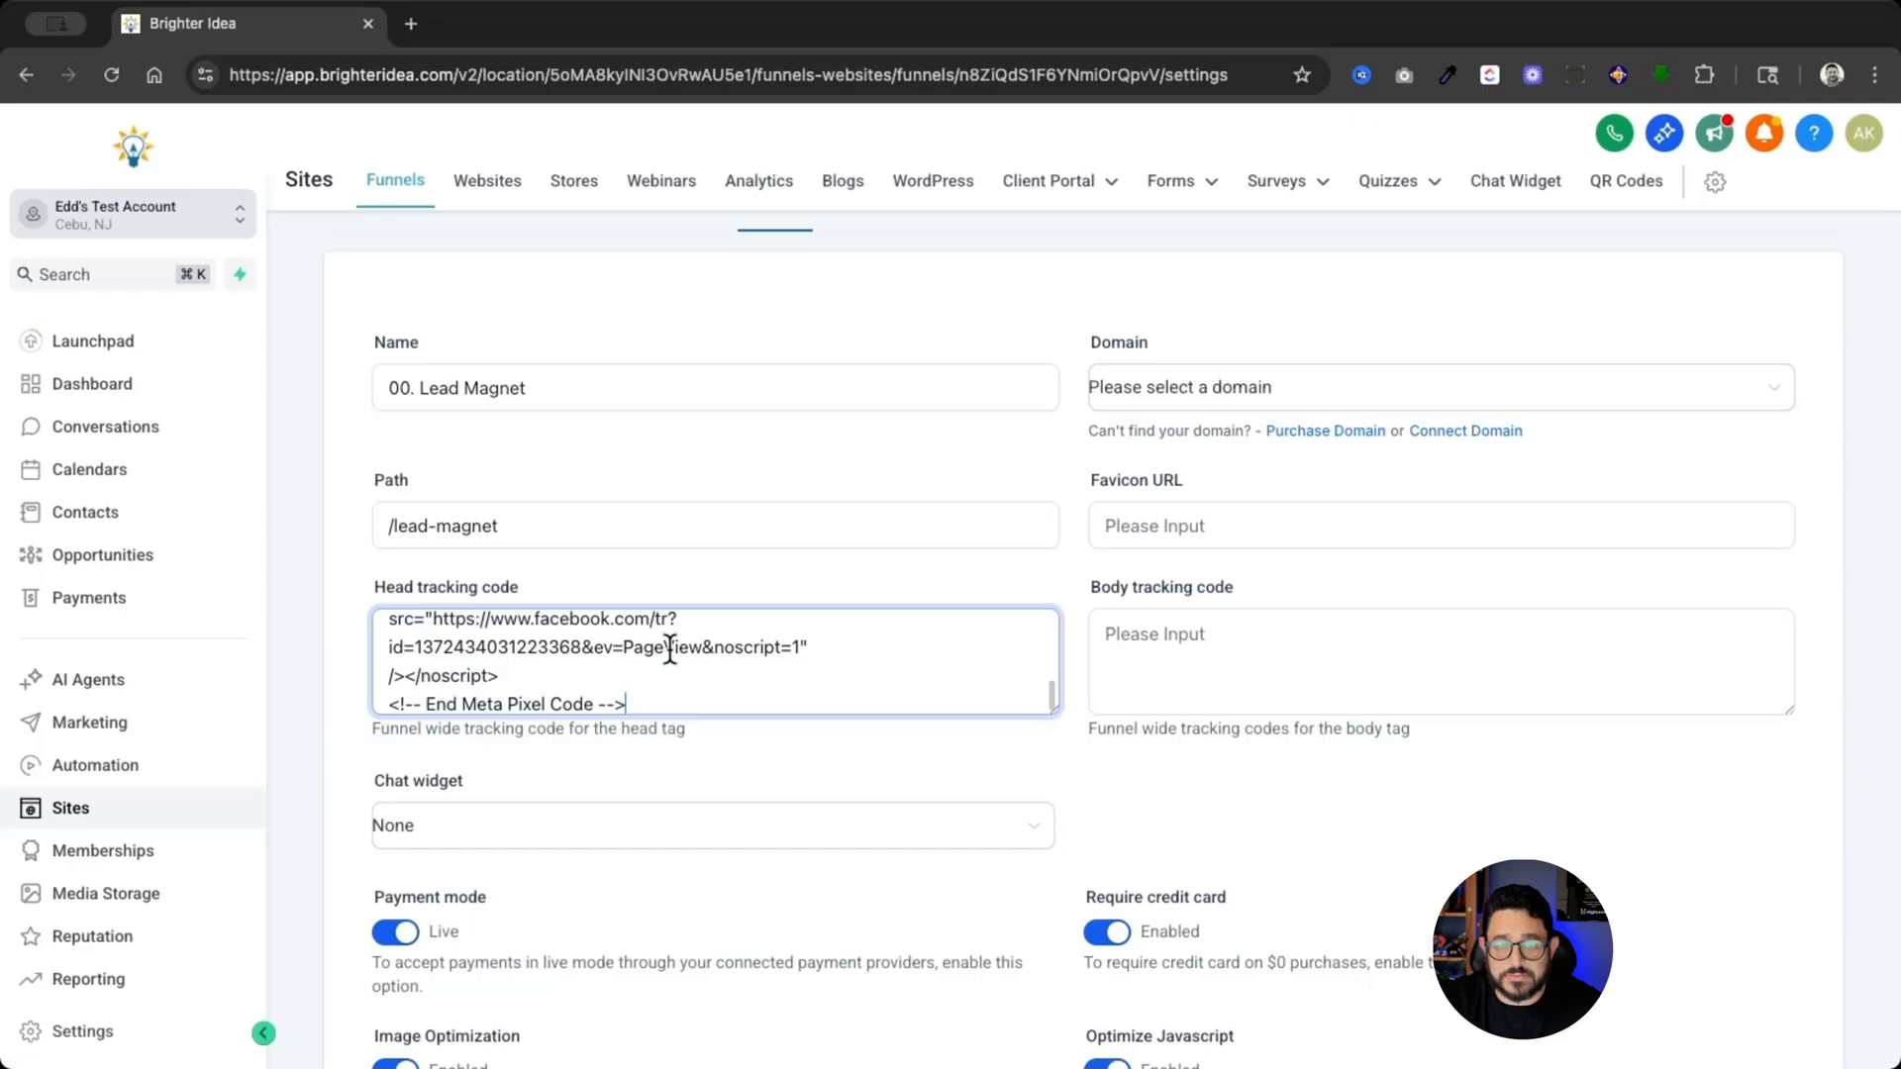
{"action": "scroll", "coordinate": [907, 758], "scroll_direction": "down", "scroll_amount": 5}
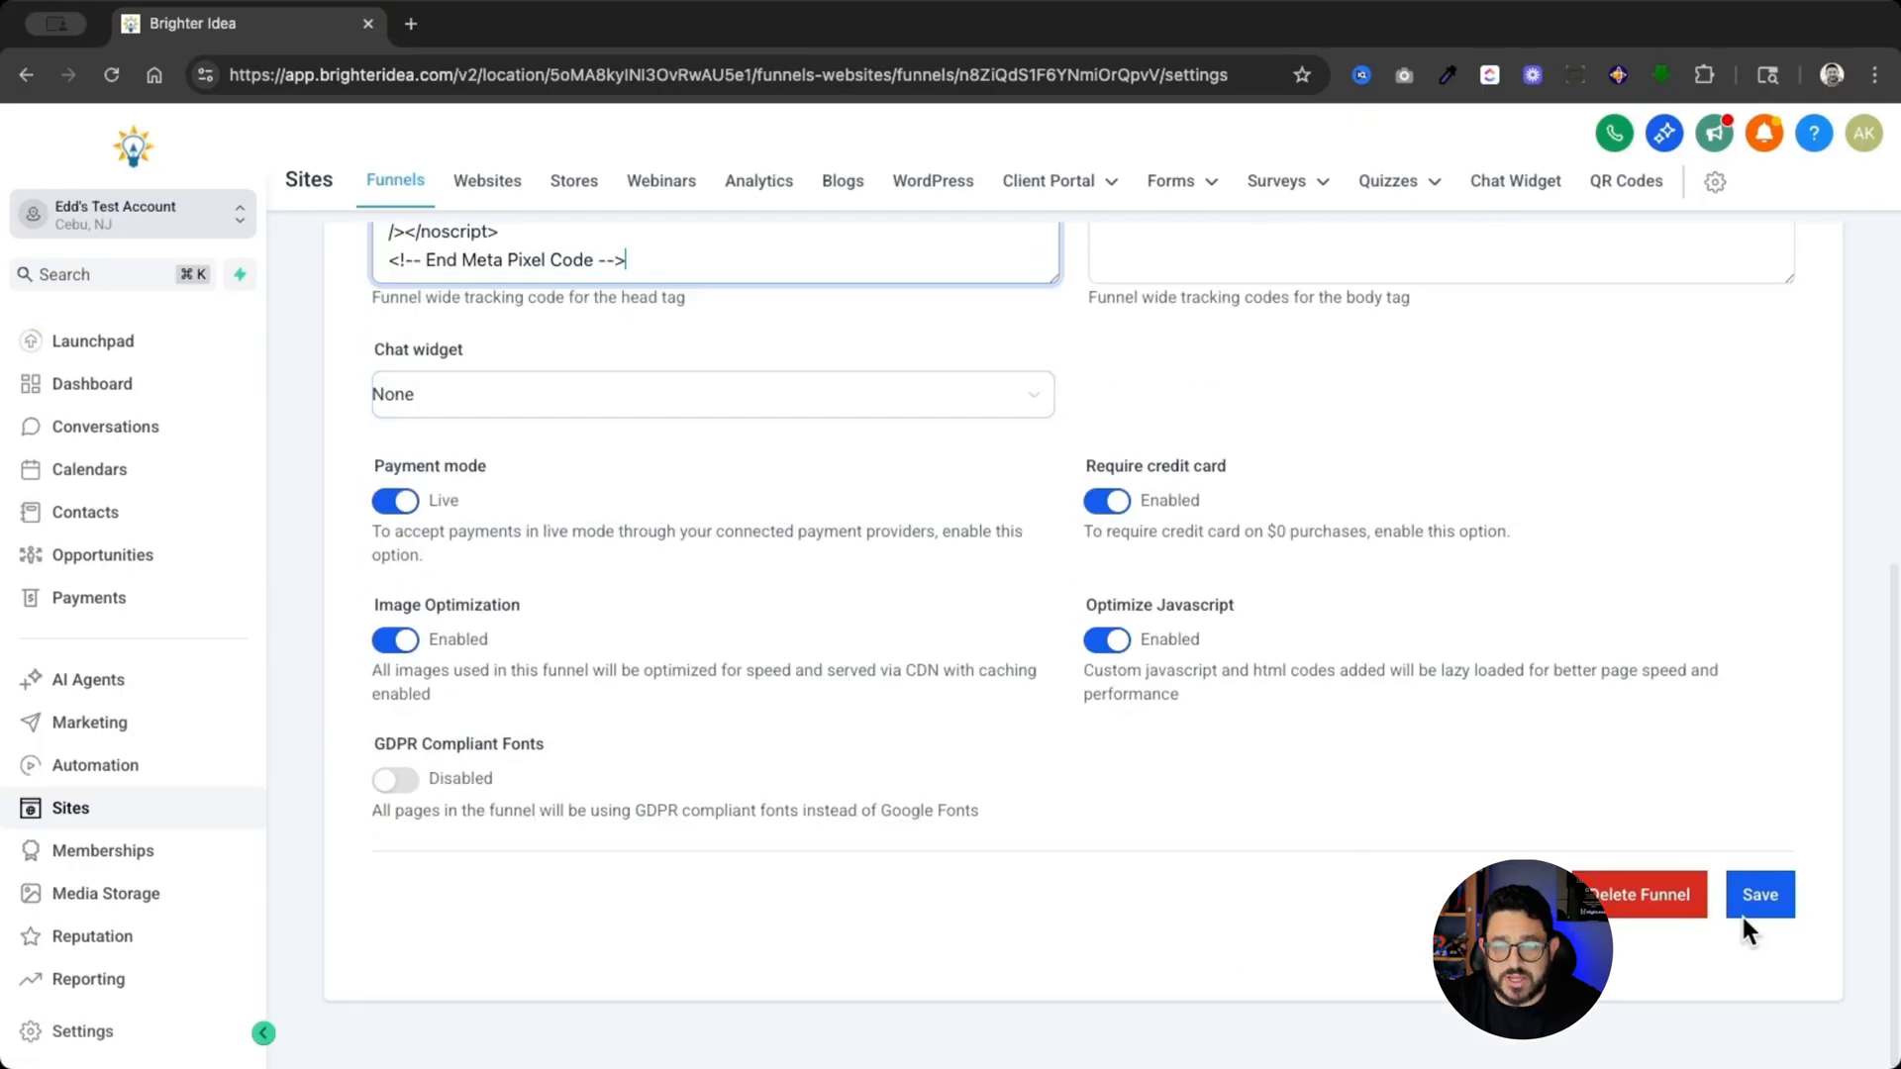
{"action": "left_click", "coordinate": [1782, 903]}
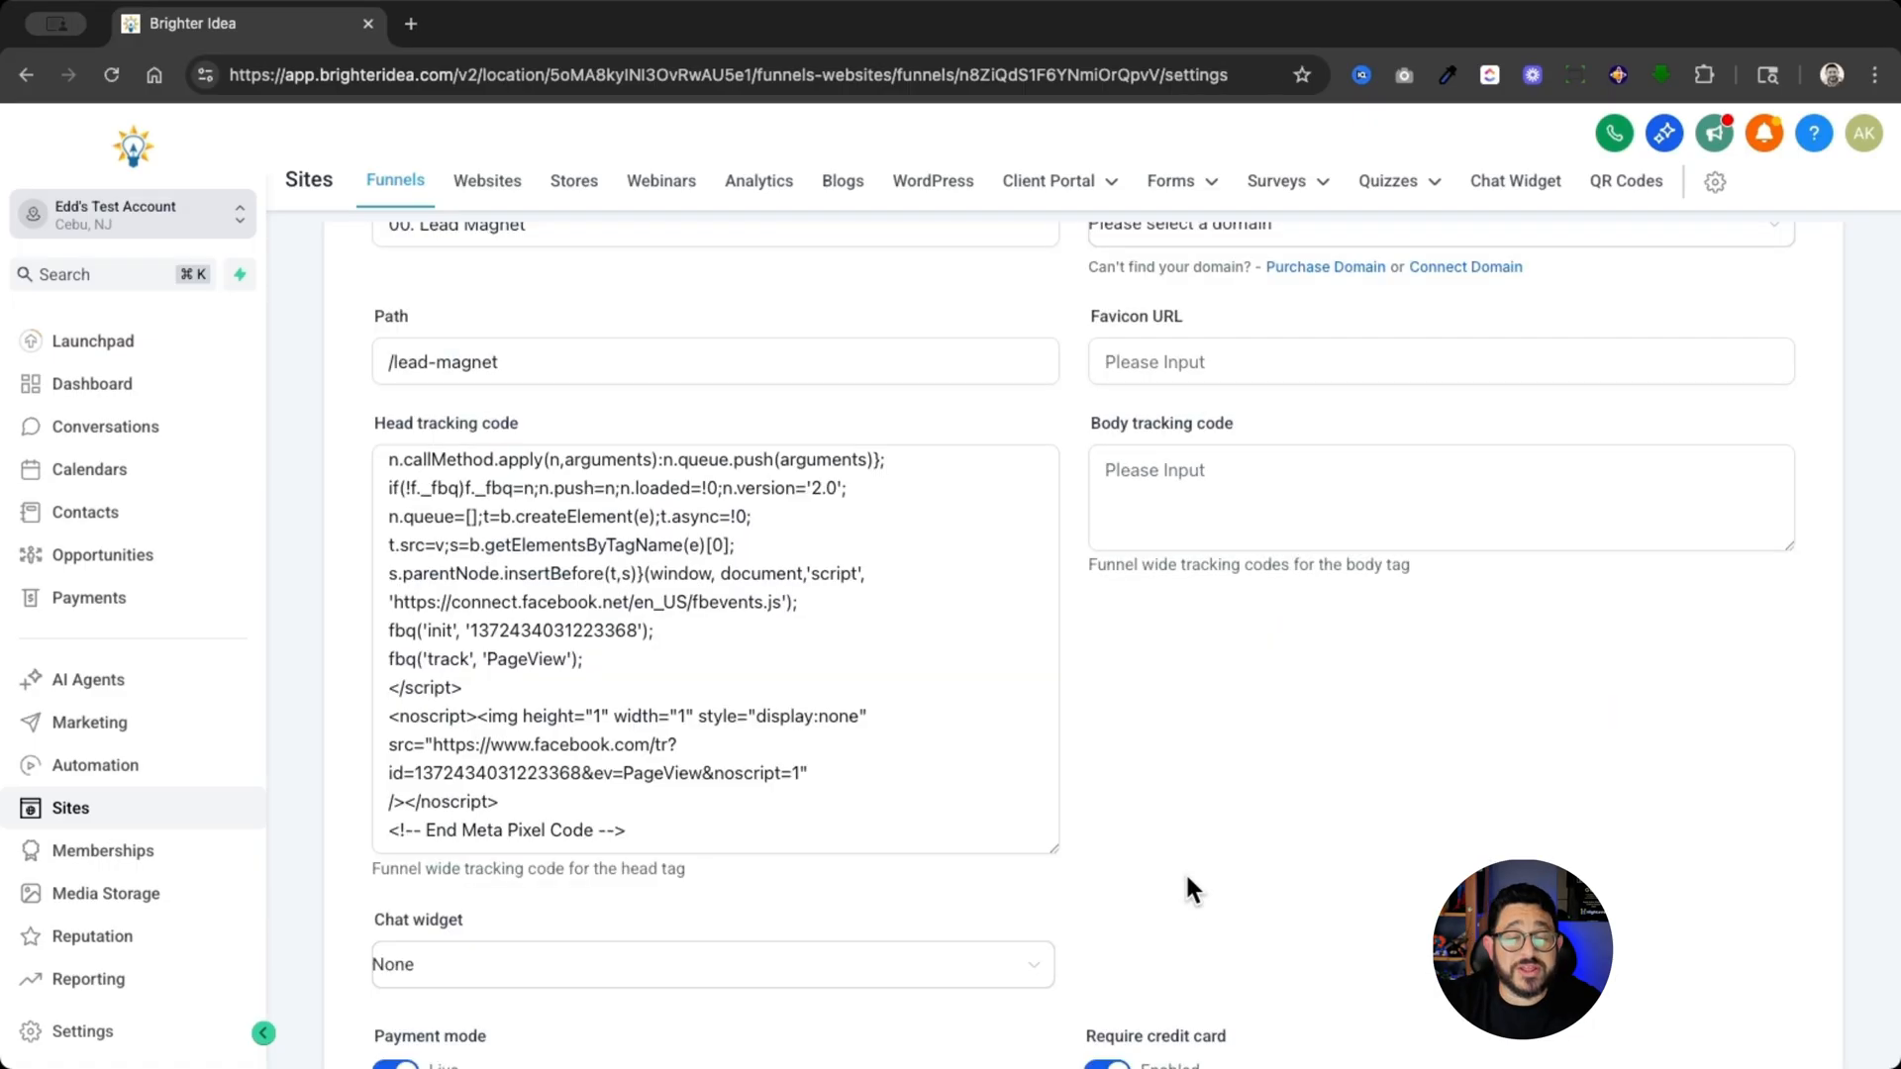
{"action": "left_click", "coordinate": [633, 670]}
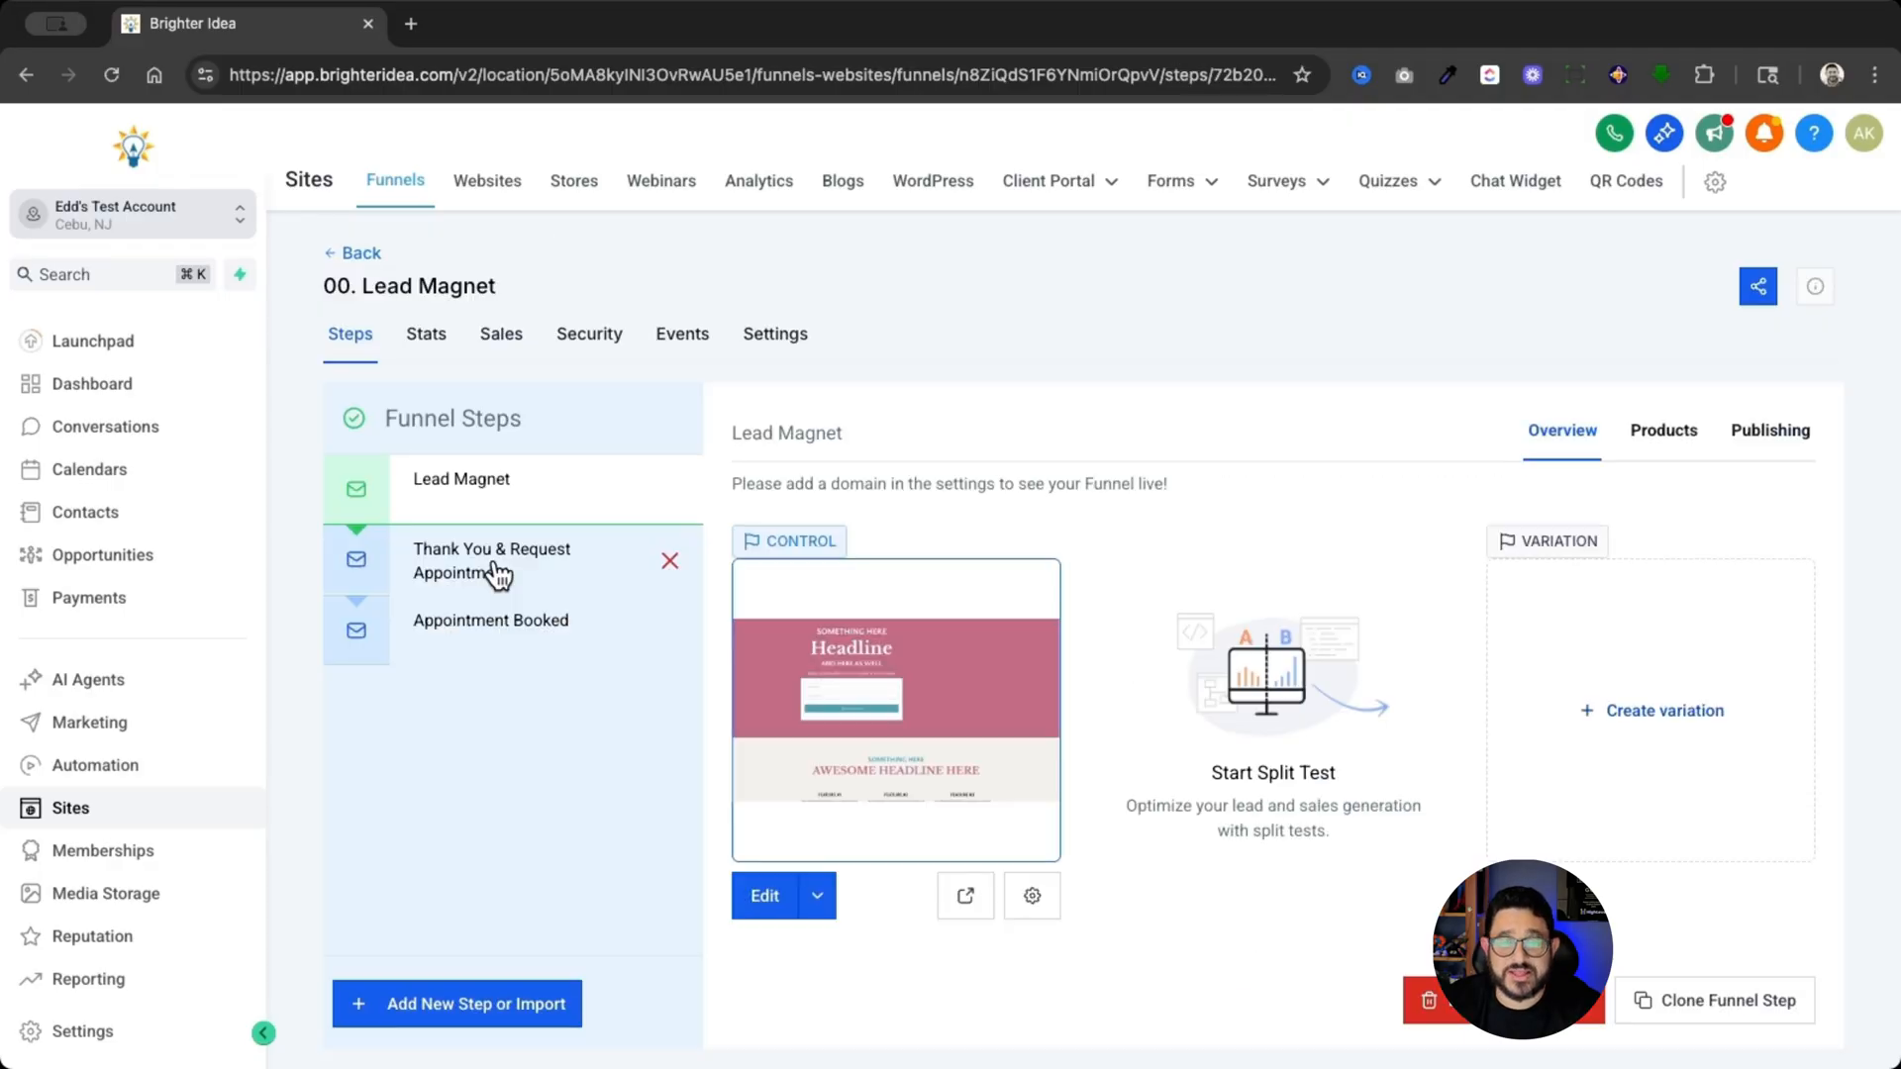
- Edit the Thank You & Request Appointment page and paste the Meta Pixel code into its header tracking code
{"action": "left_click", "coordinate": [498, 574]}
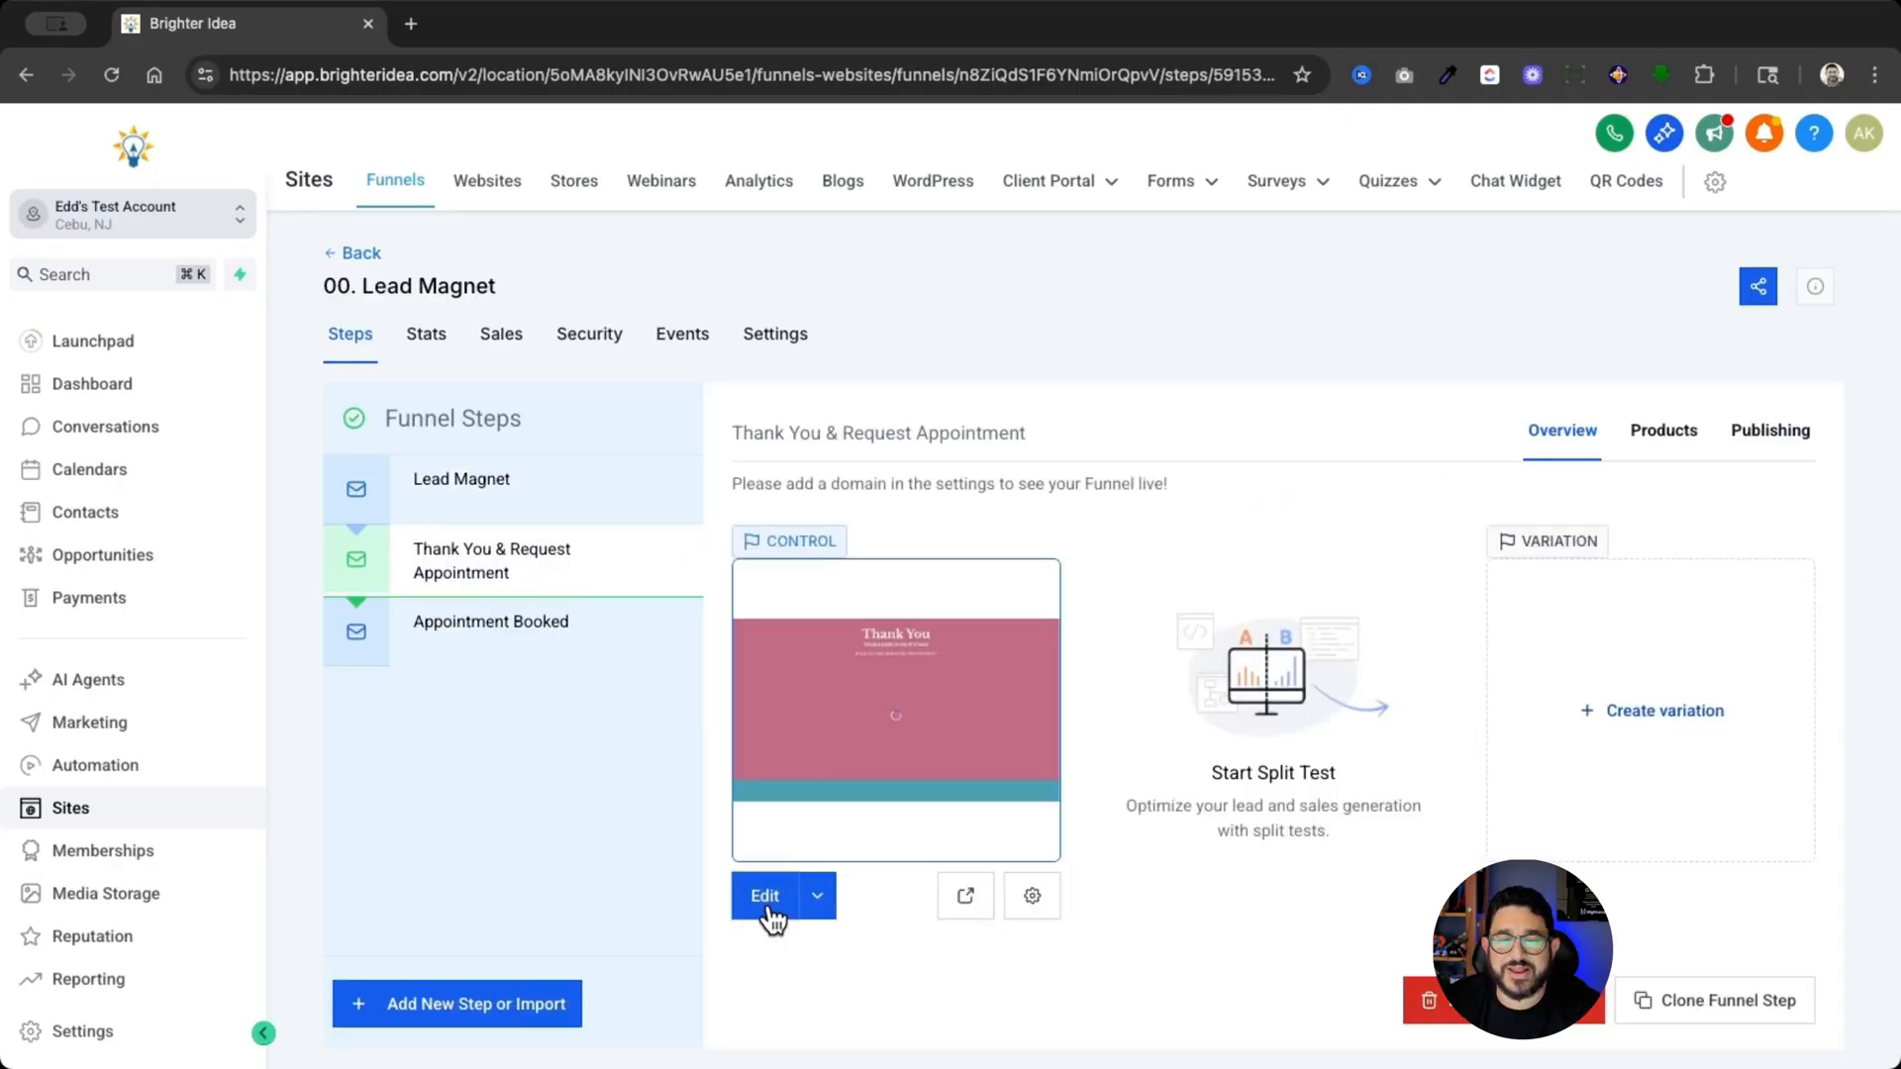
{"action": "left_click", "coordinate": [764, 896]}
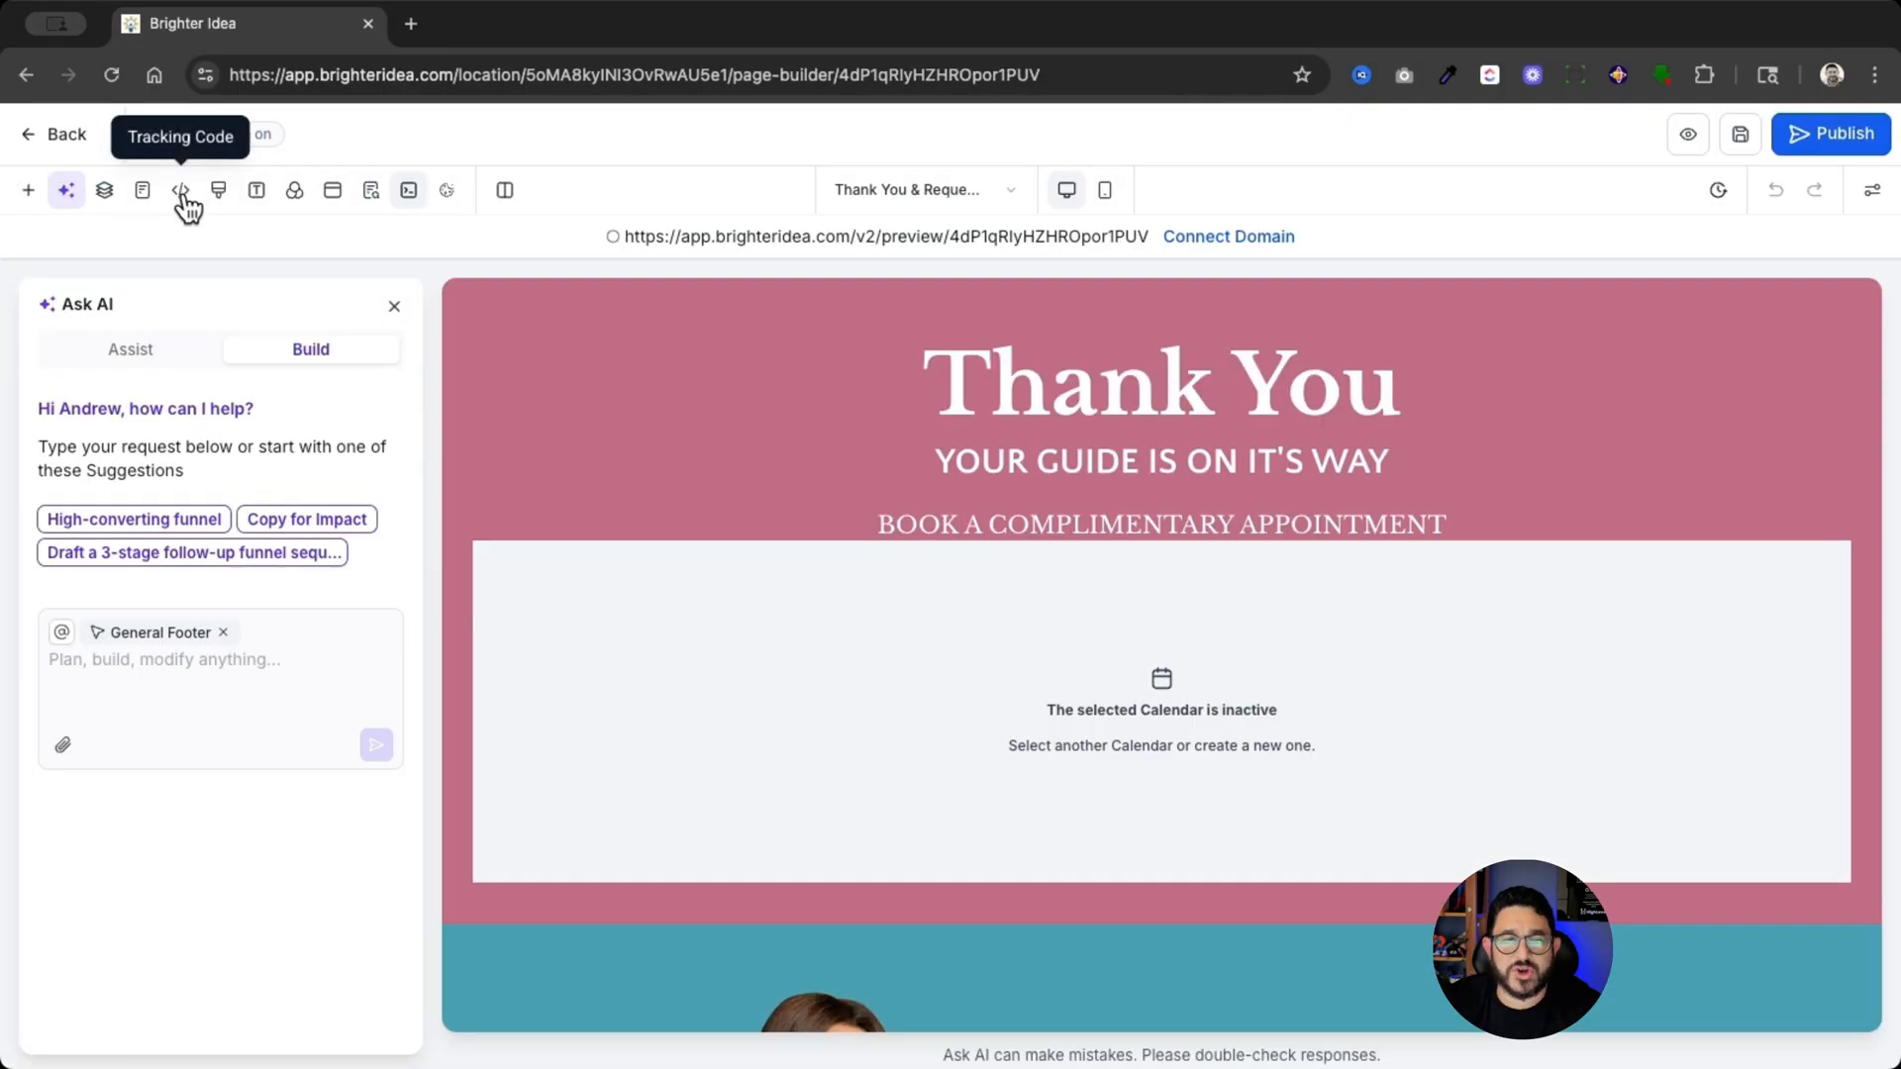
{"action": "left_click", "coordinate": [181, 192]}
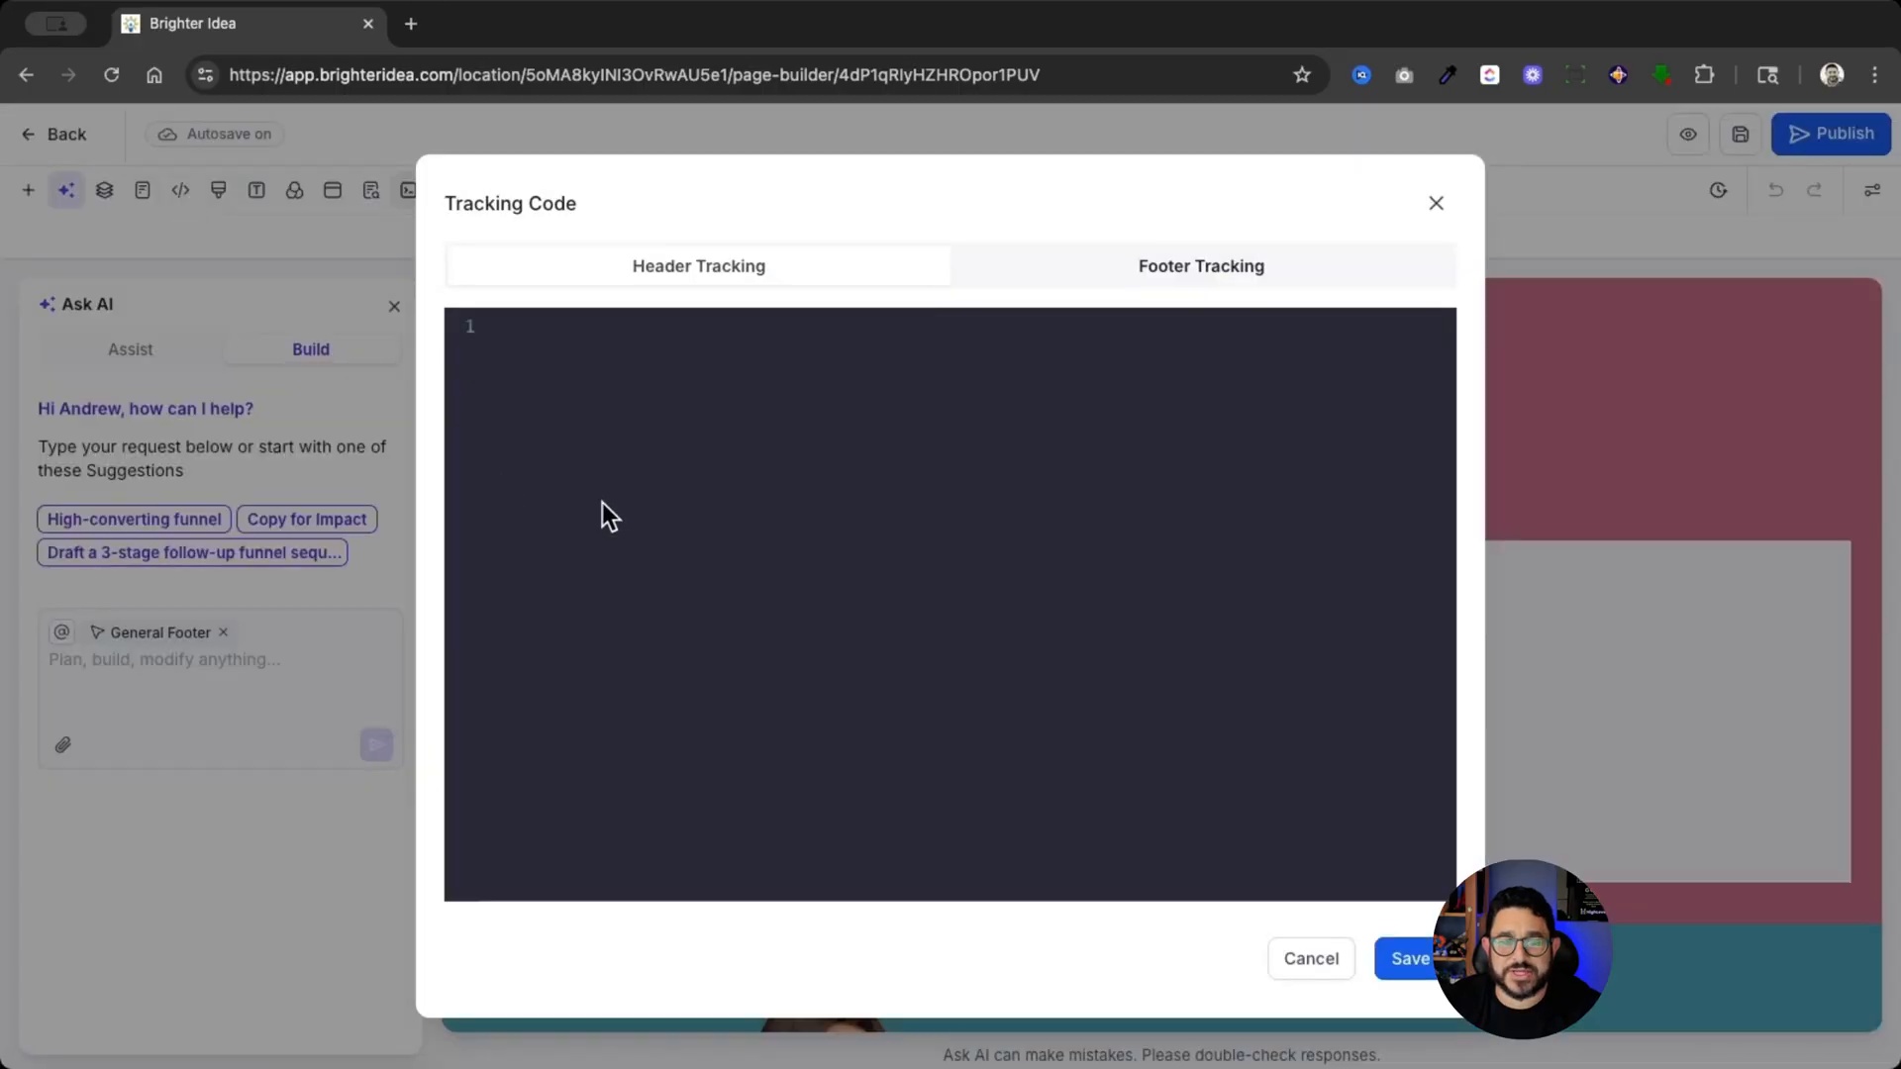
{"action": "key", "text": "super+v"}
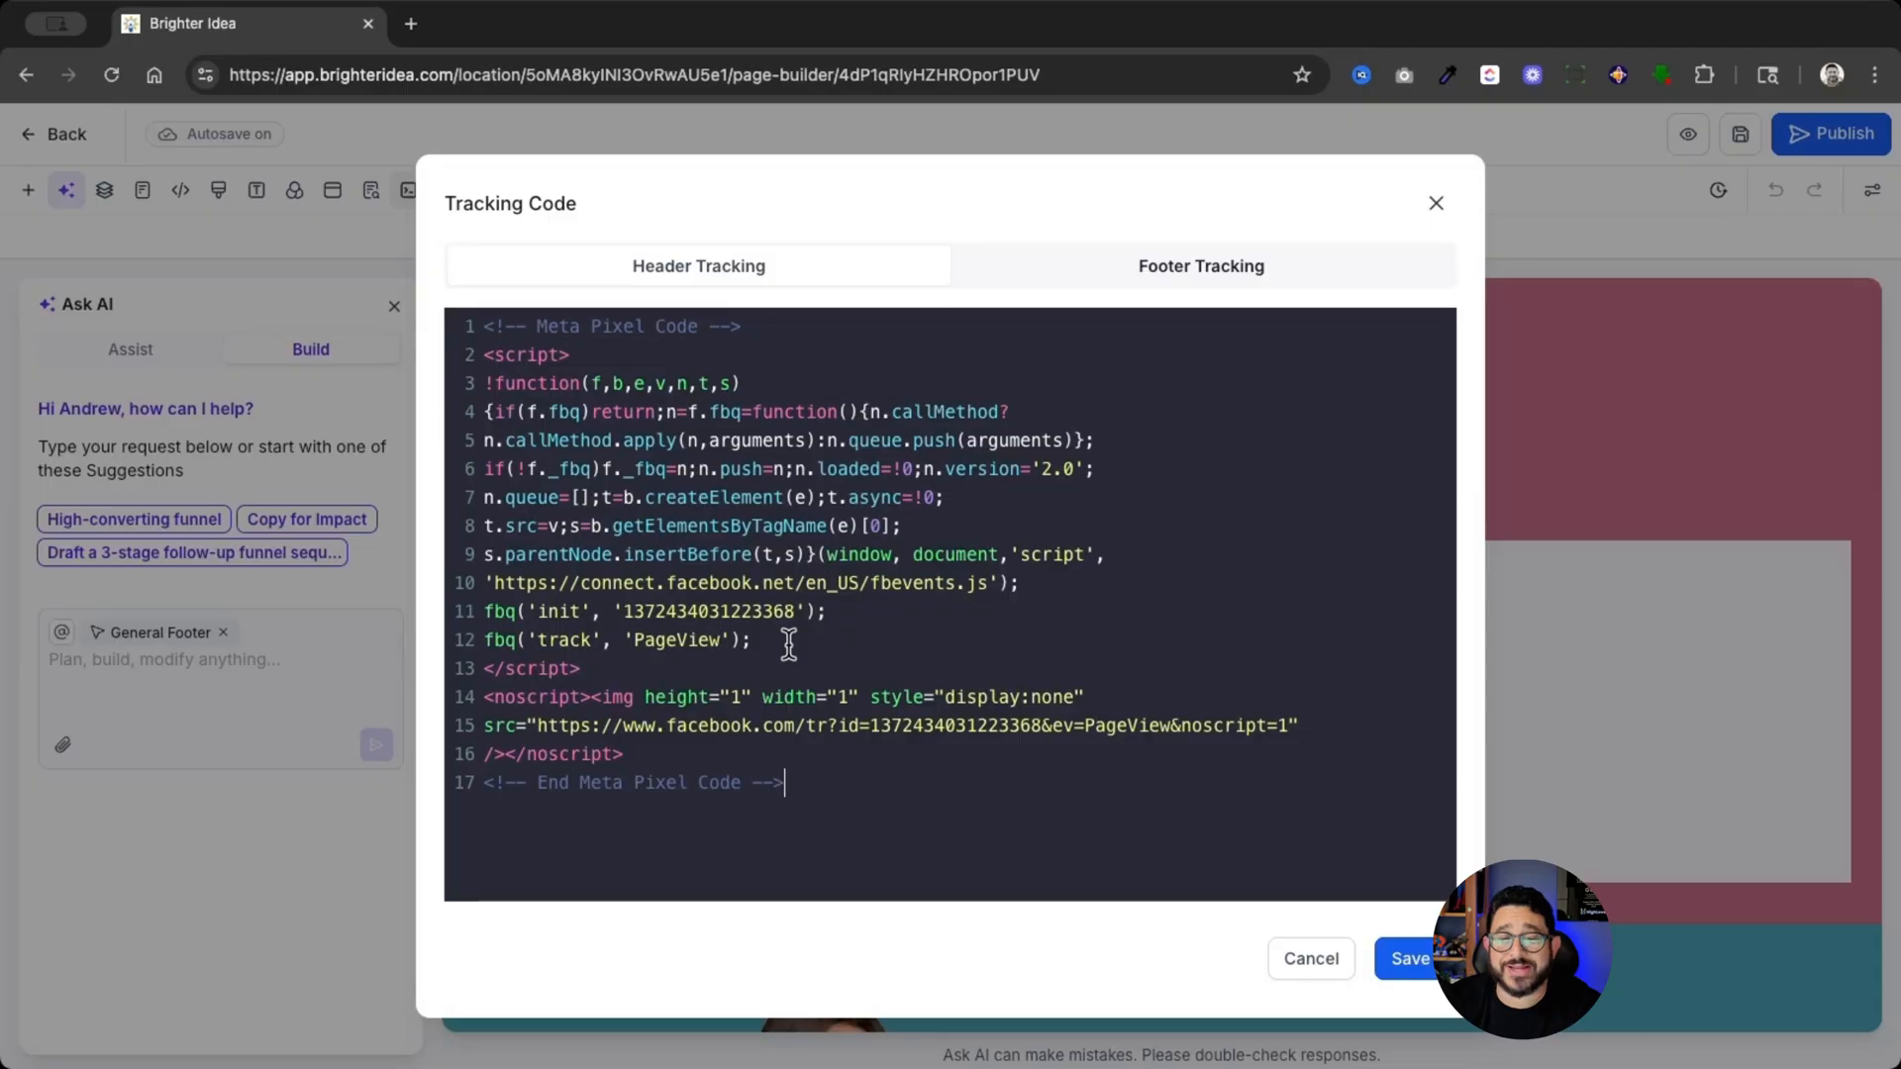
- Duplicate the PageView tracking line below itself in the header code, set its event to Lead, and save the tracking code
{"action": "left_click_drag", "start_coordinate": [781, 641], "coordinate": [482, 641]}
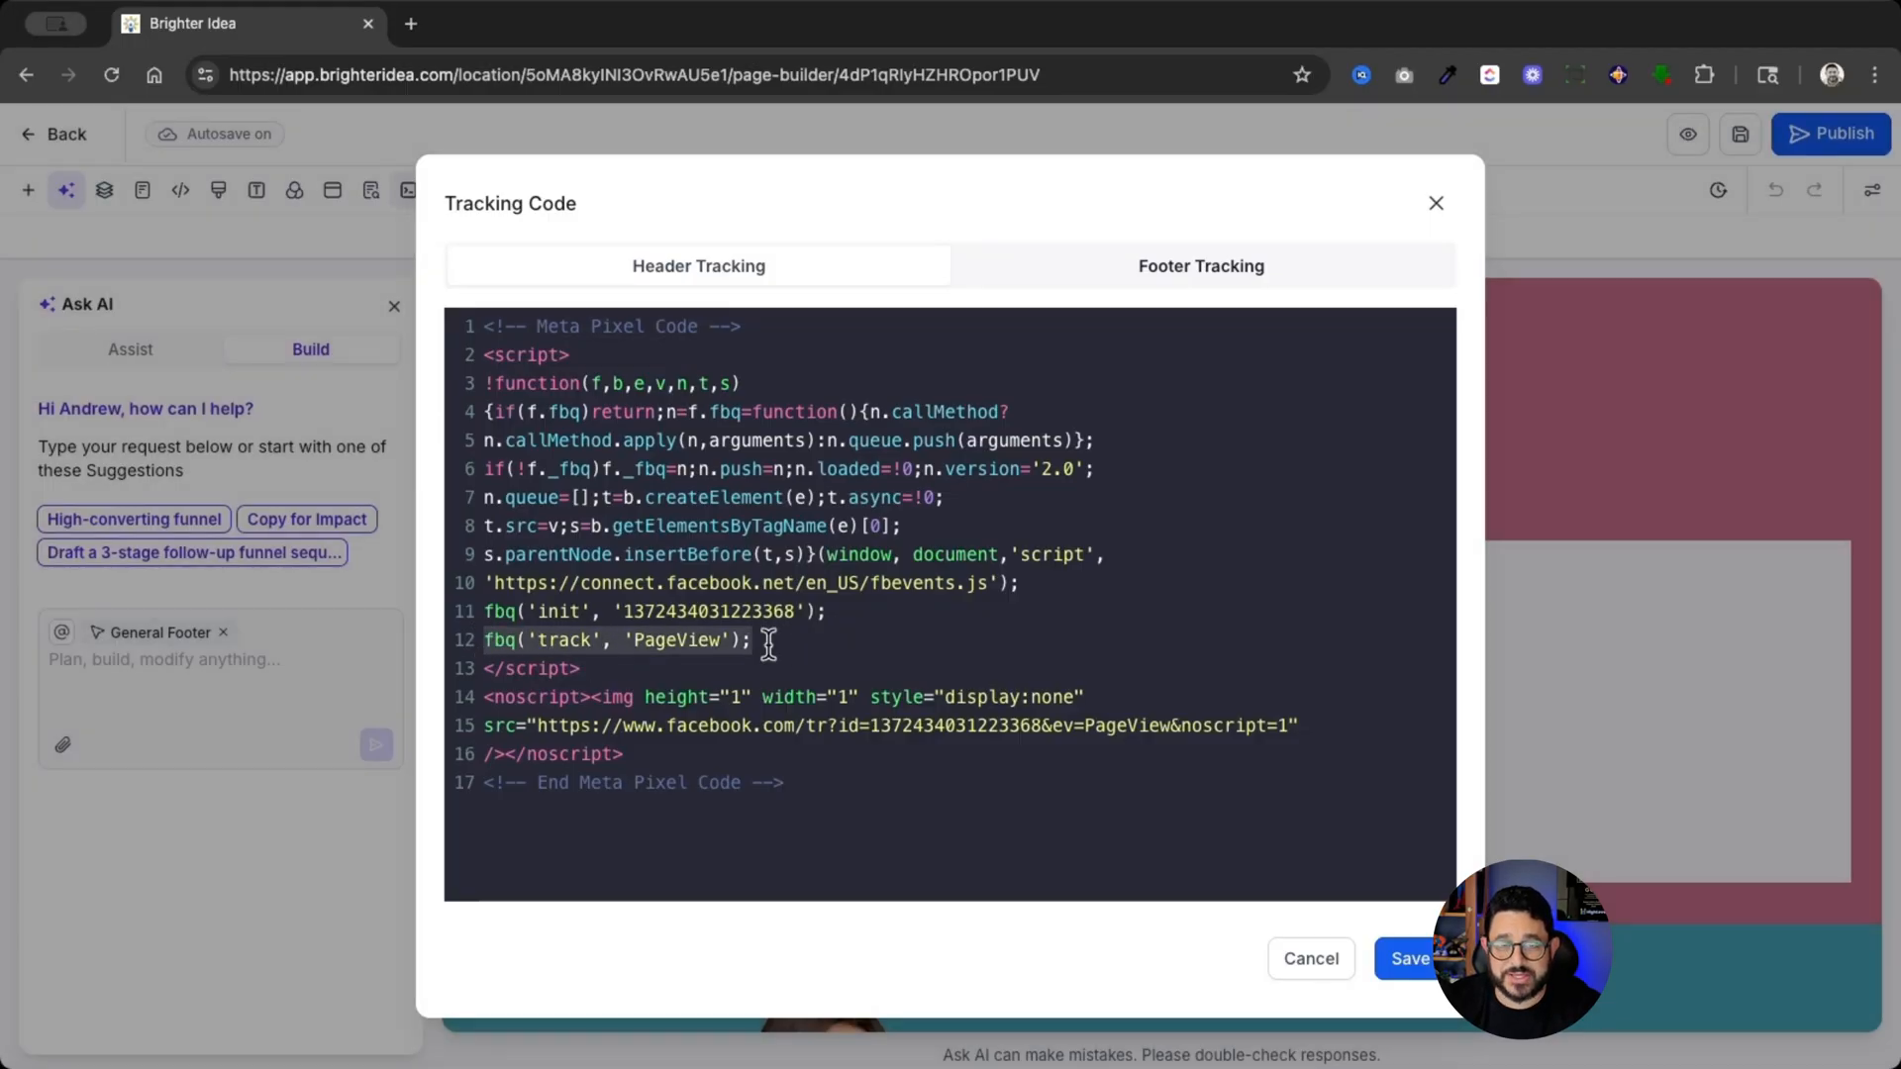
{"action": "left_click", "coordinate": [808, 642]}
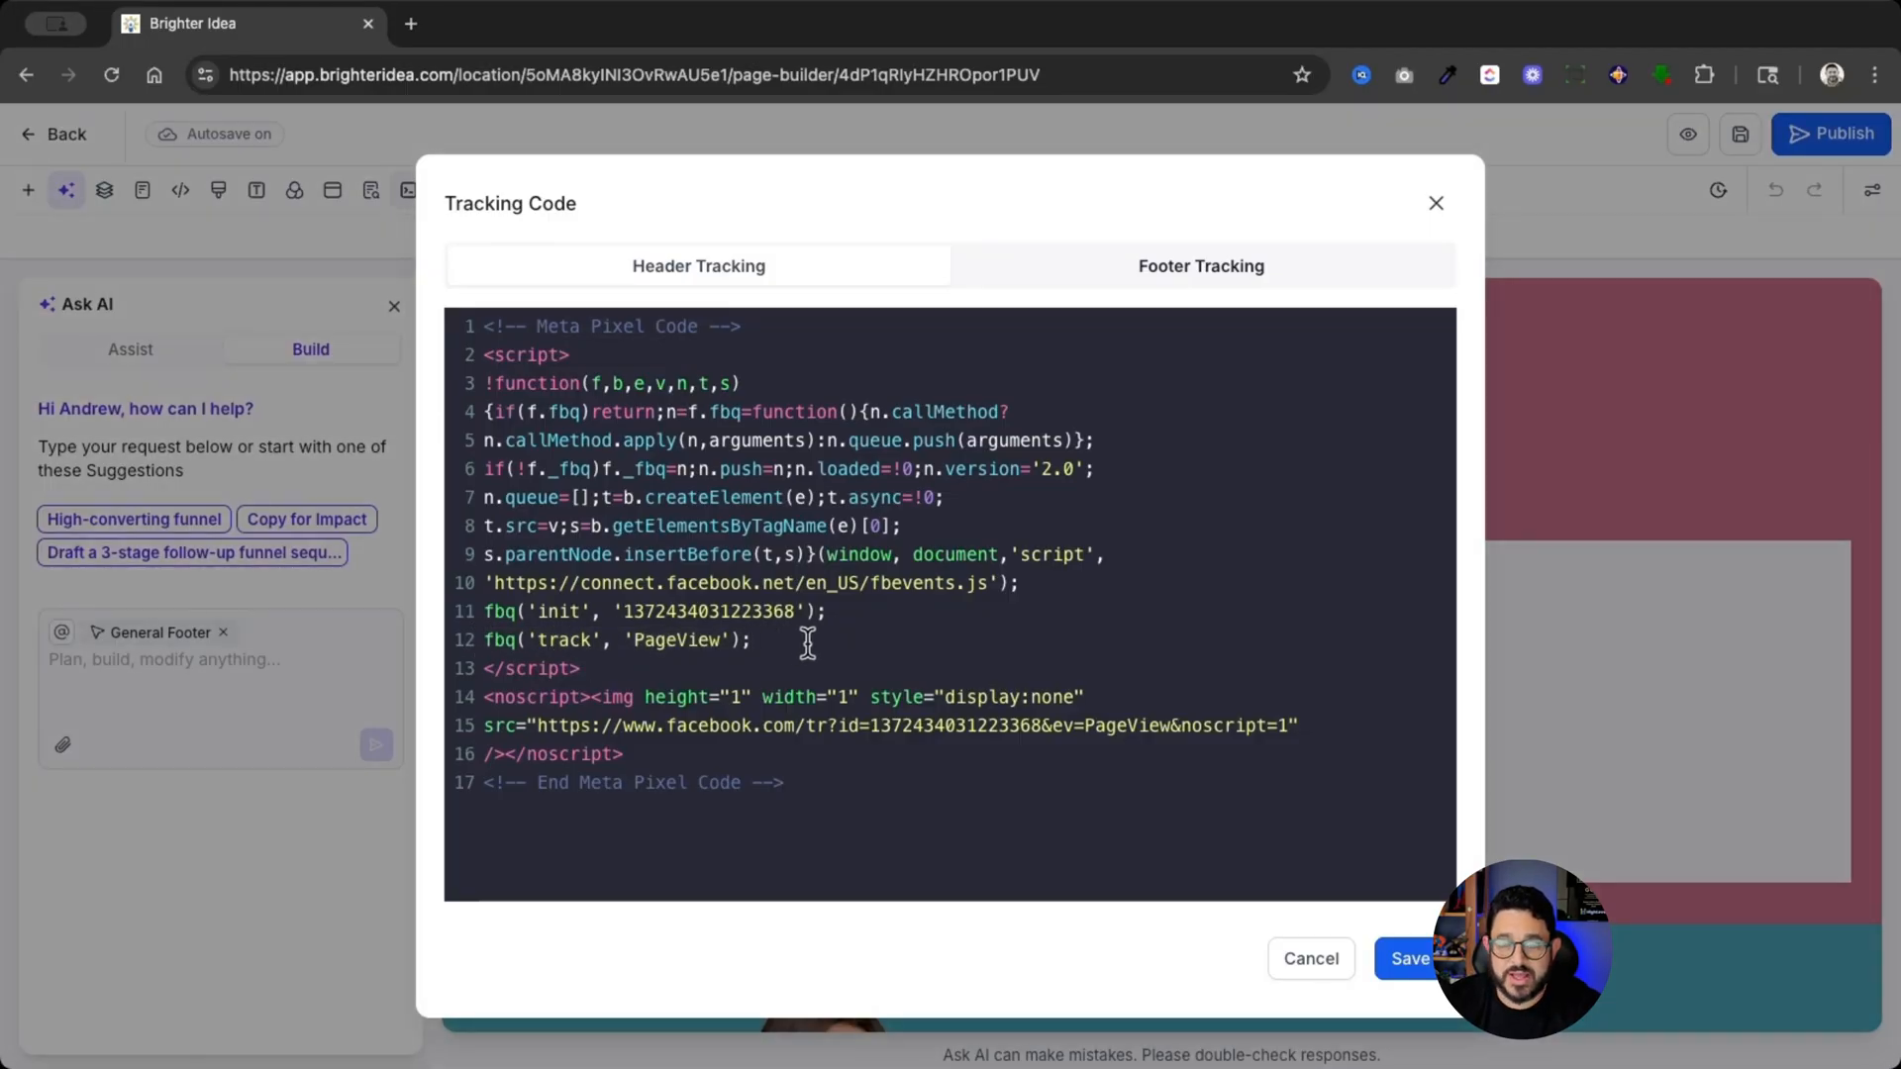
{"action": "key", "text": "Return"}
{"action": "key", "text": "ctrl+v"}
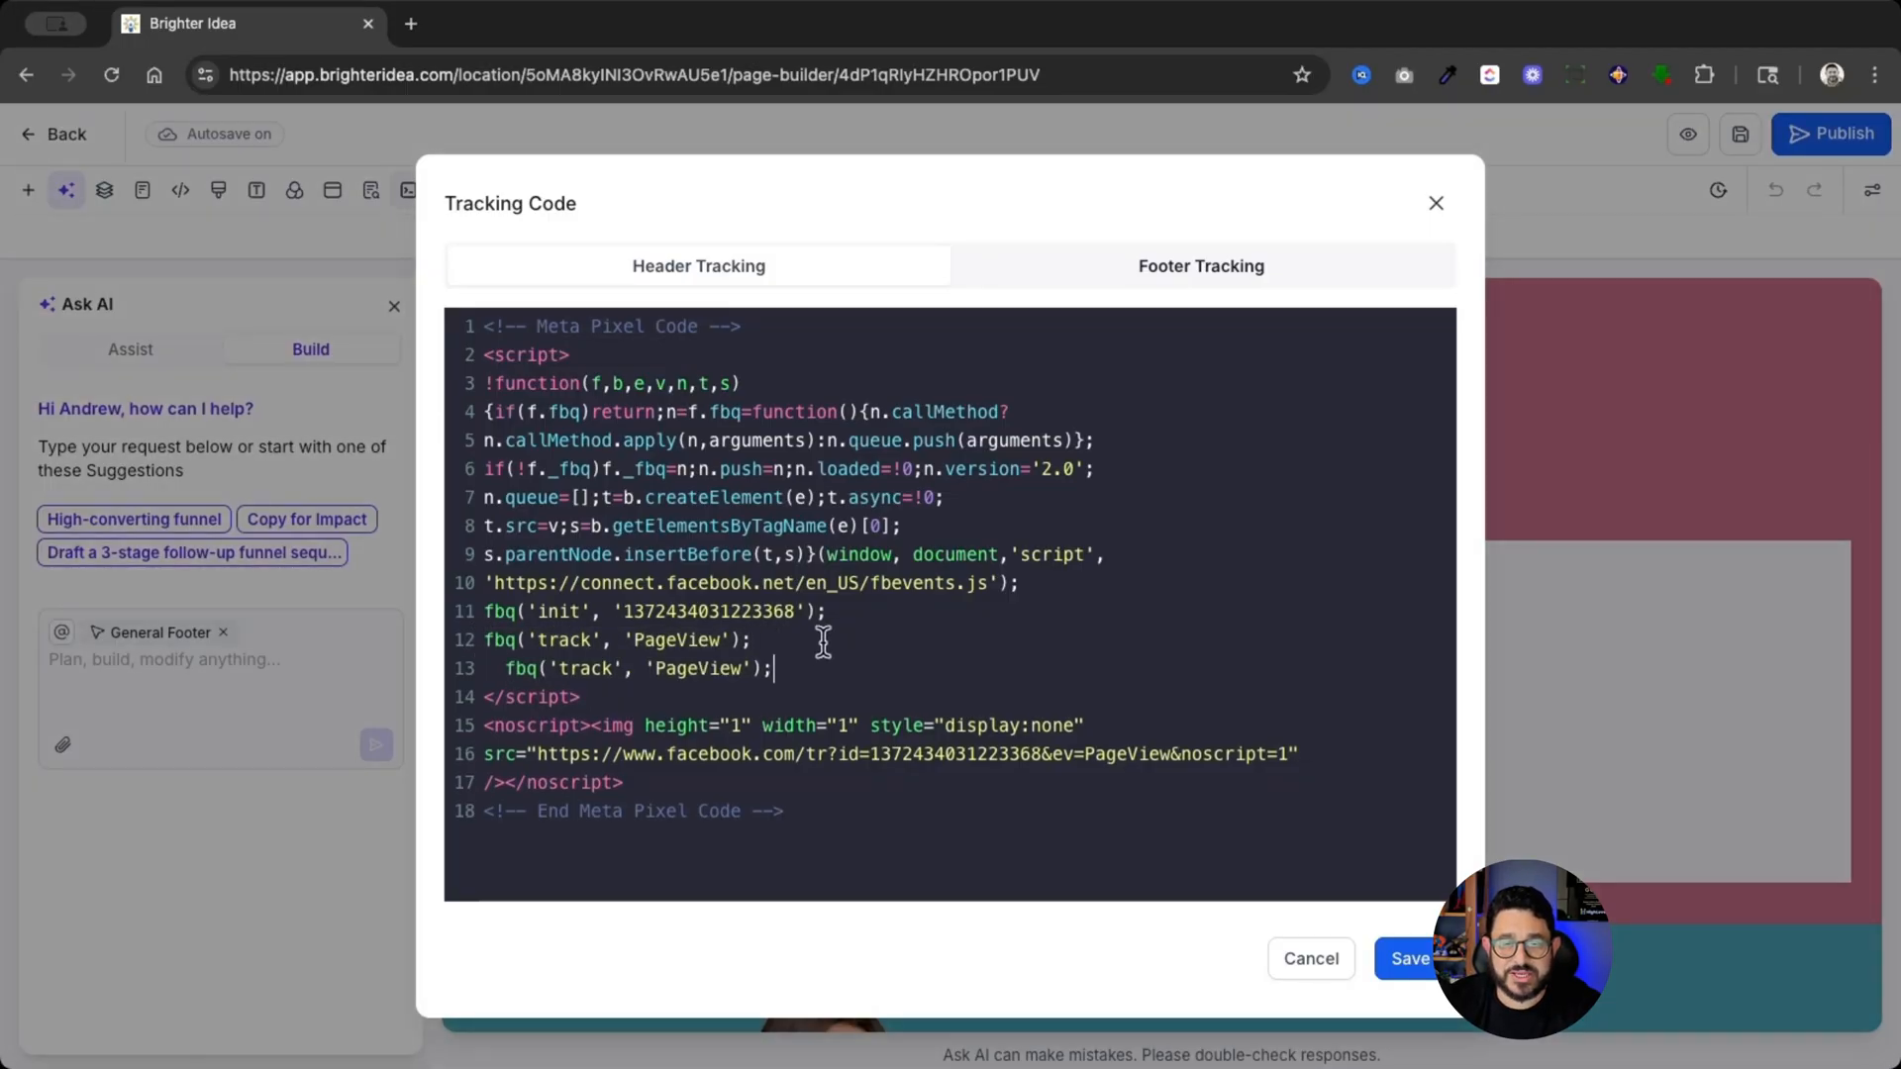
{"action": "double_click", "coordinate": [720, 670]}
{"action": "type", "text": "Lead"}
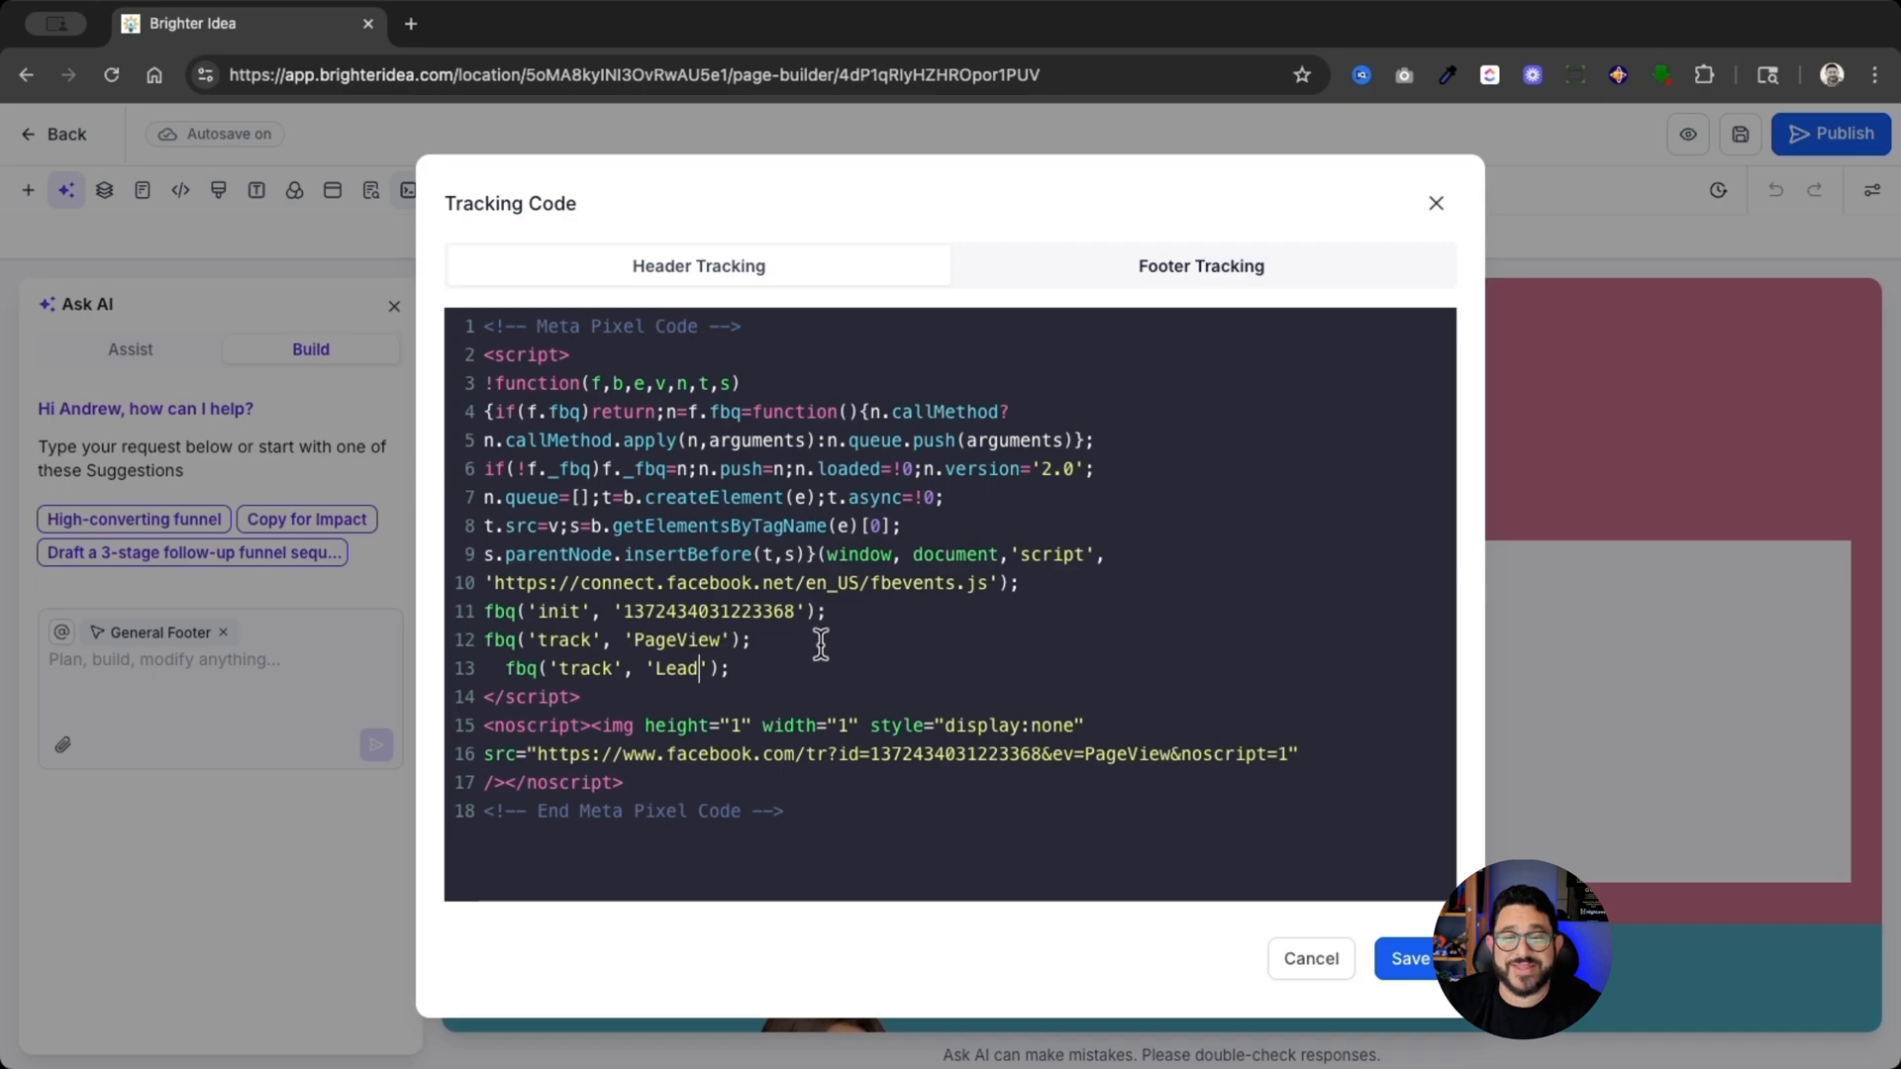
{"action": "left_click", "coordinate": [1405, 965]}
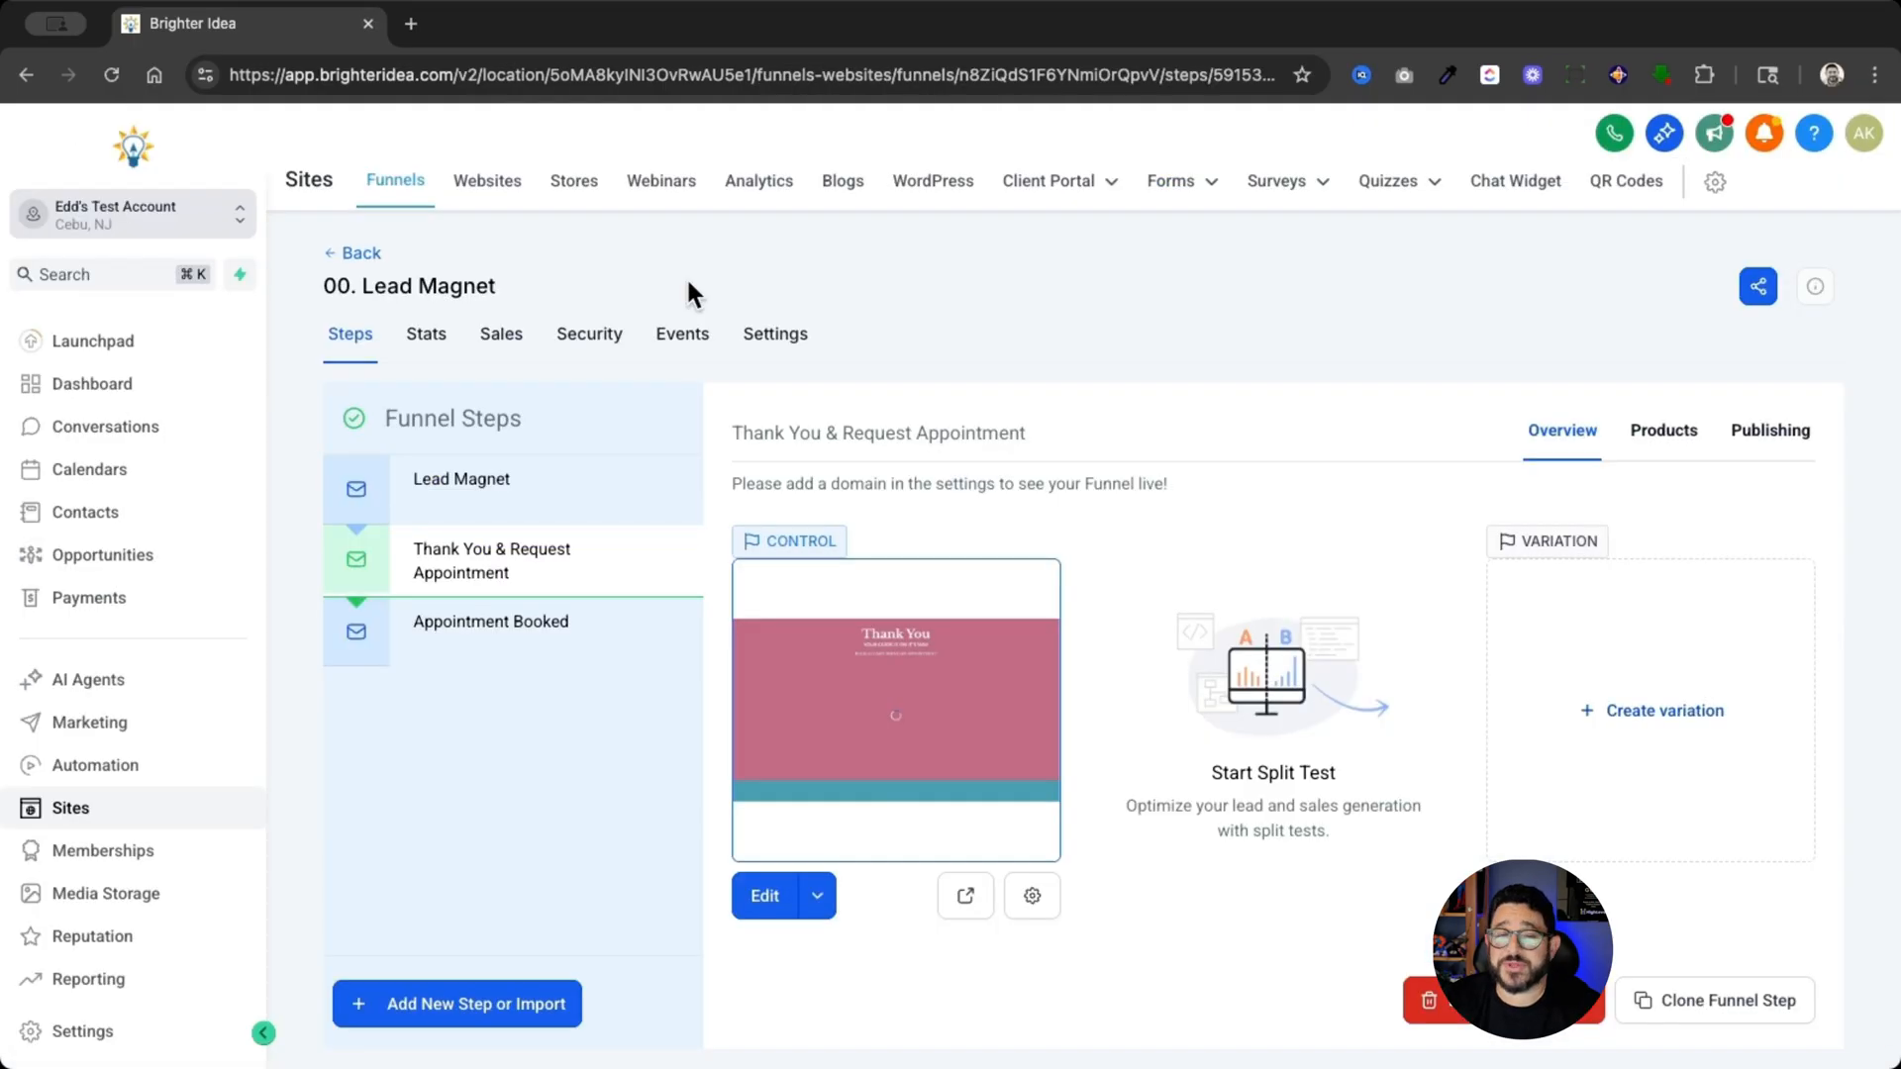
- Preview the Lead Magnet and Thank You & Request Appointment pages and check each one's pixel events with the browser's pixel extension
{"action": "left_click", "coordinate": [589, 511]}
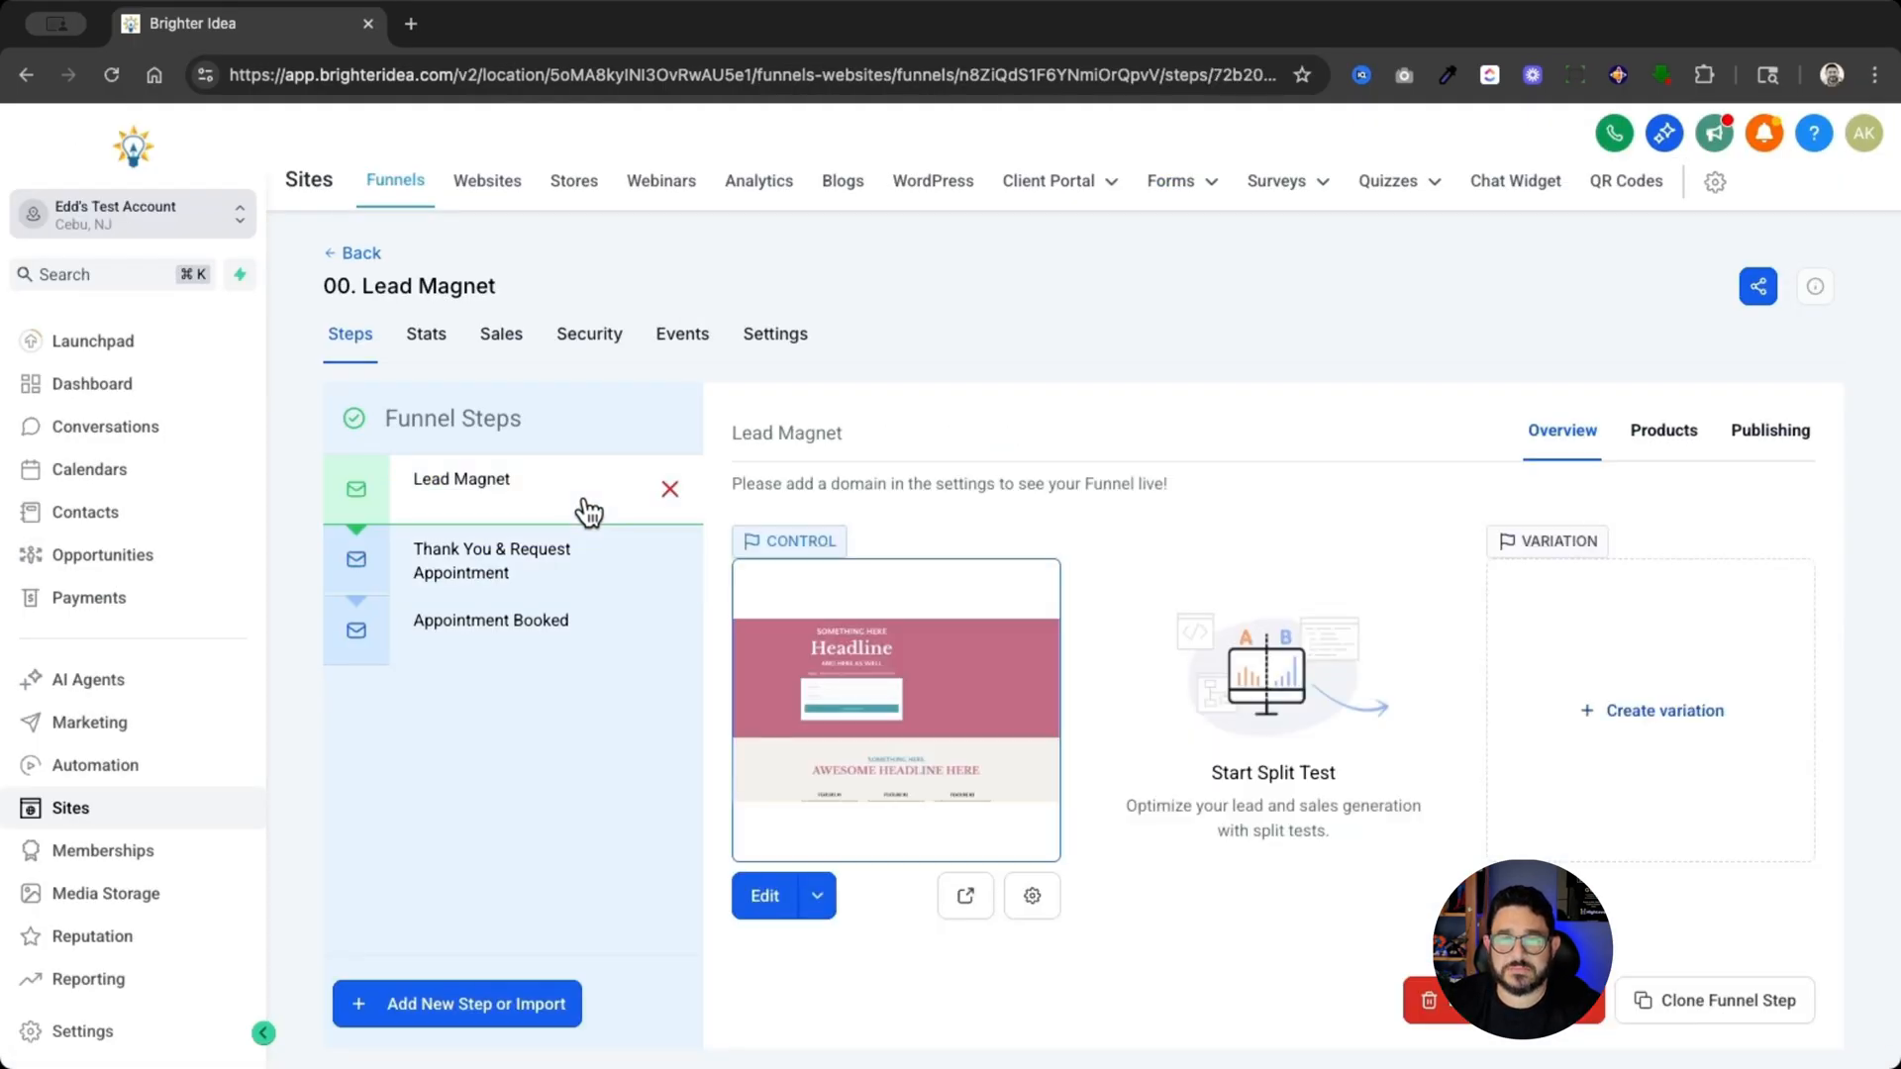
{"action": "left_click", "coordinate": [966, 899]}
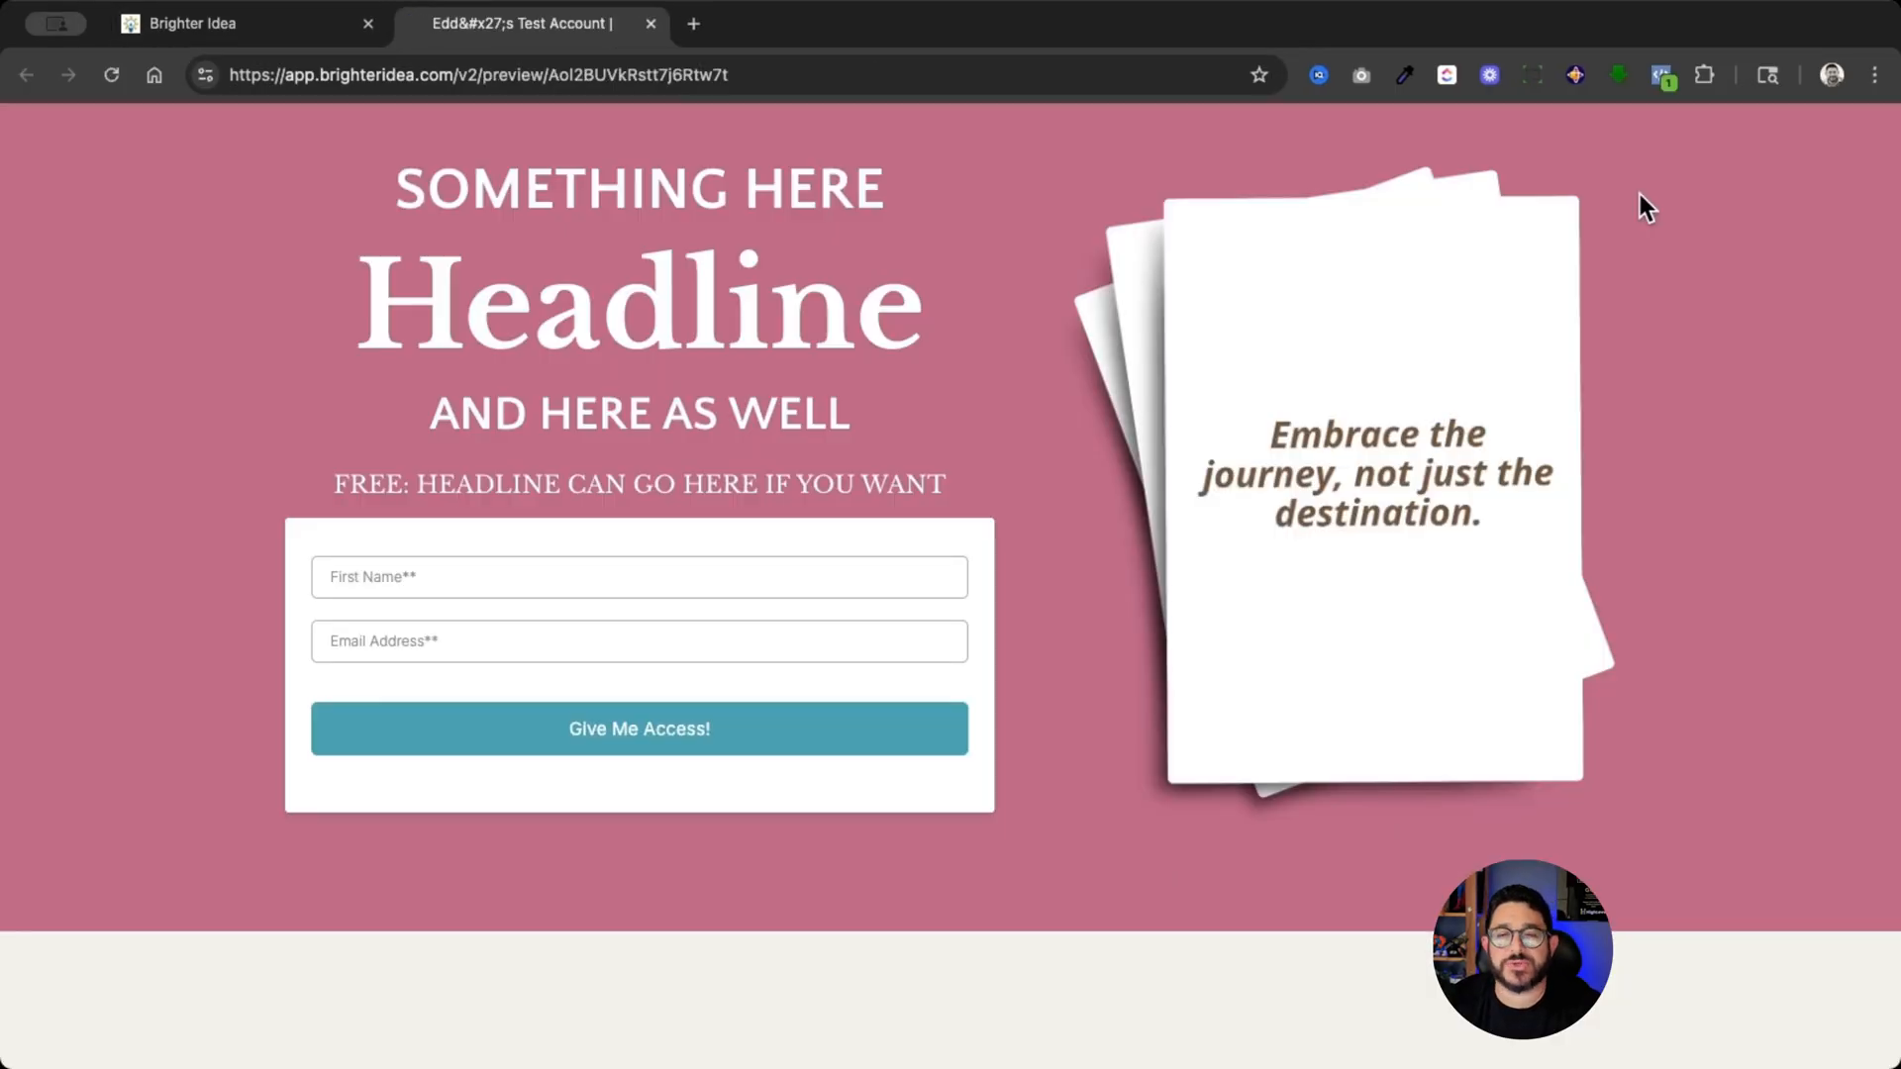
{"action": "left_click", "coordinate": [1663, 76]}
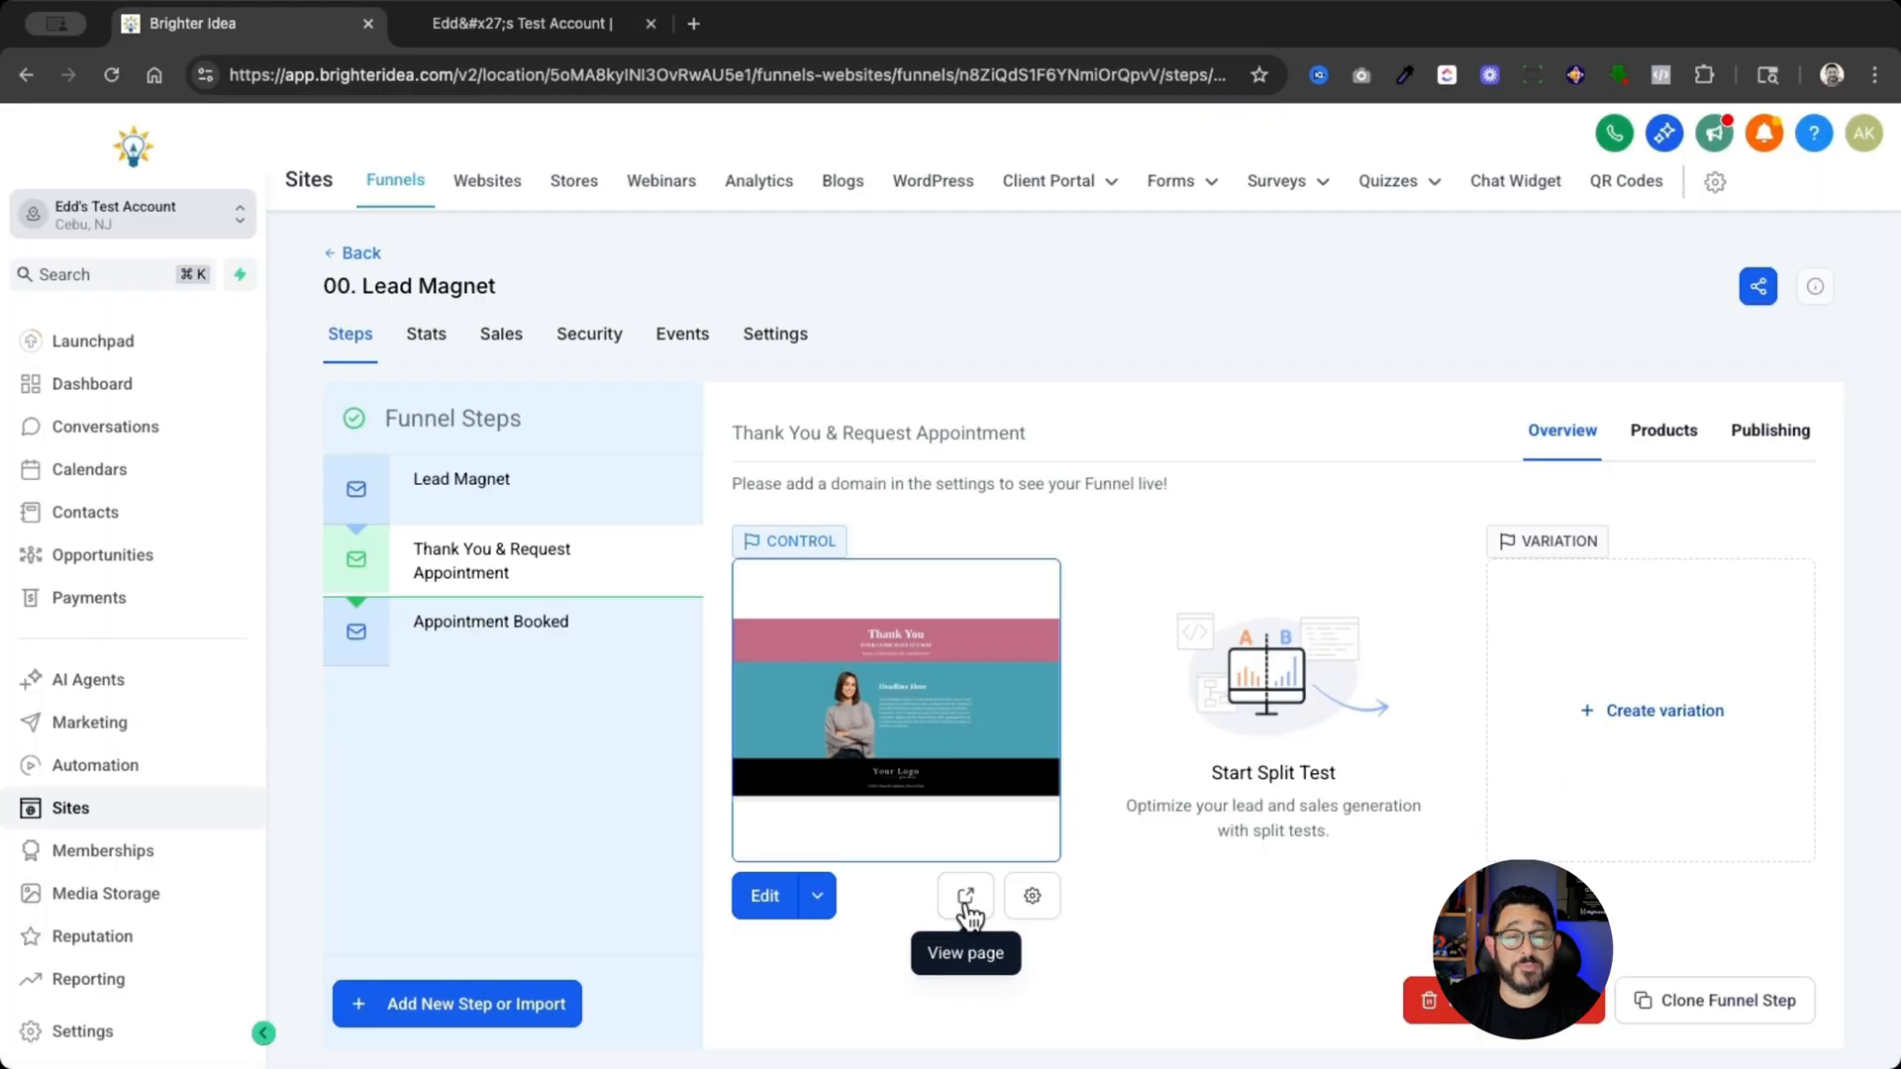
{"action": "left_click", "coordinate": [965, 897]}
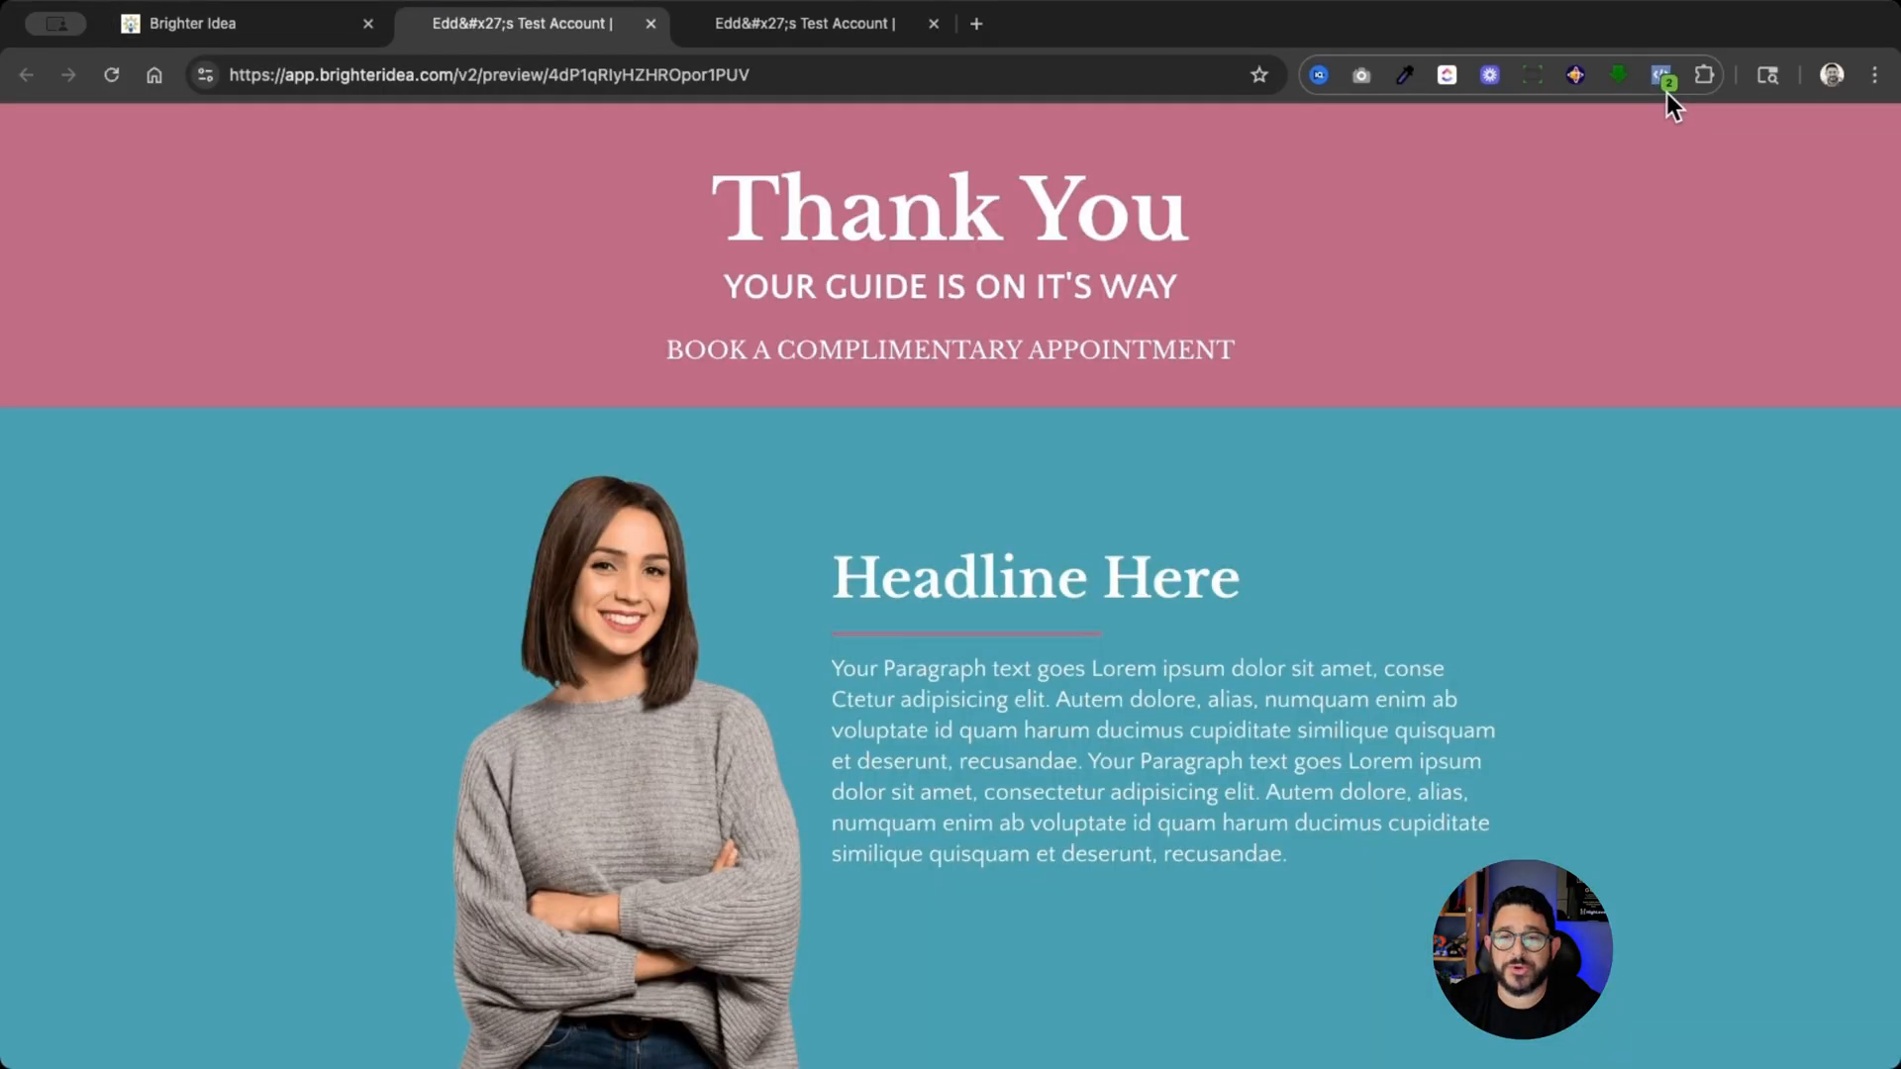
{"action": "left_click", "coordinate": [1664, 87]}
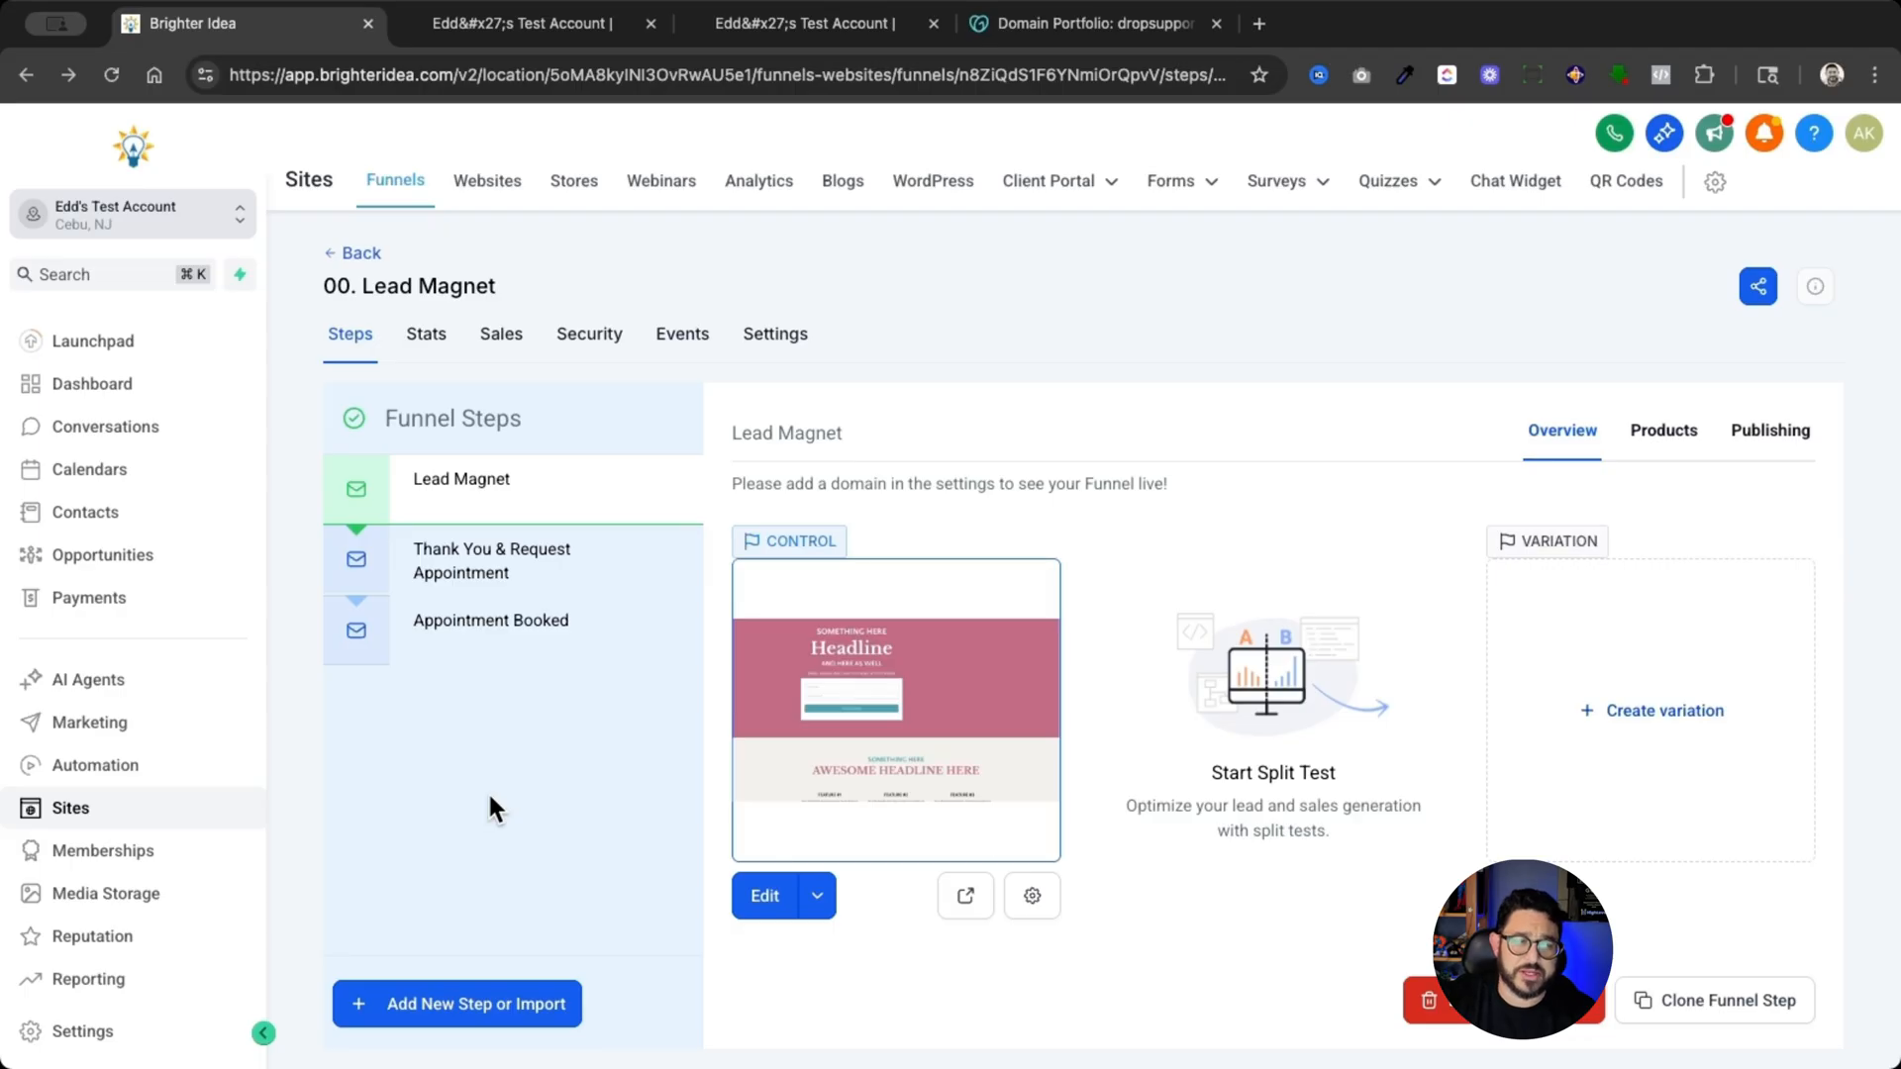
- Assign the domain test.dropsupport.com to the 00. Lead Magnet funnel and save its settings
{"action": "left_click", "coordinate": [795, 352]}
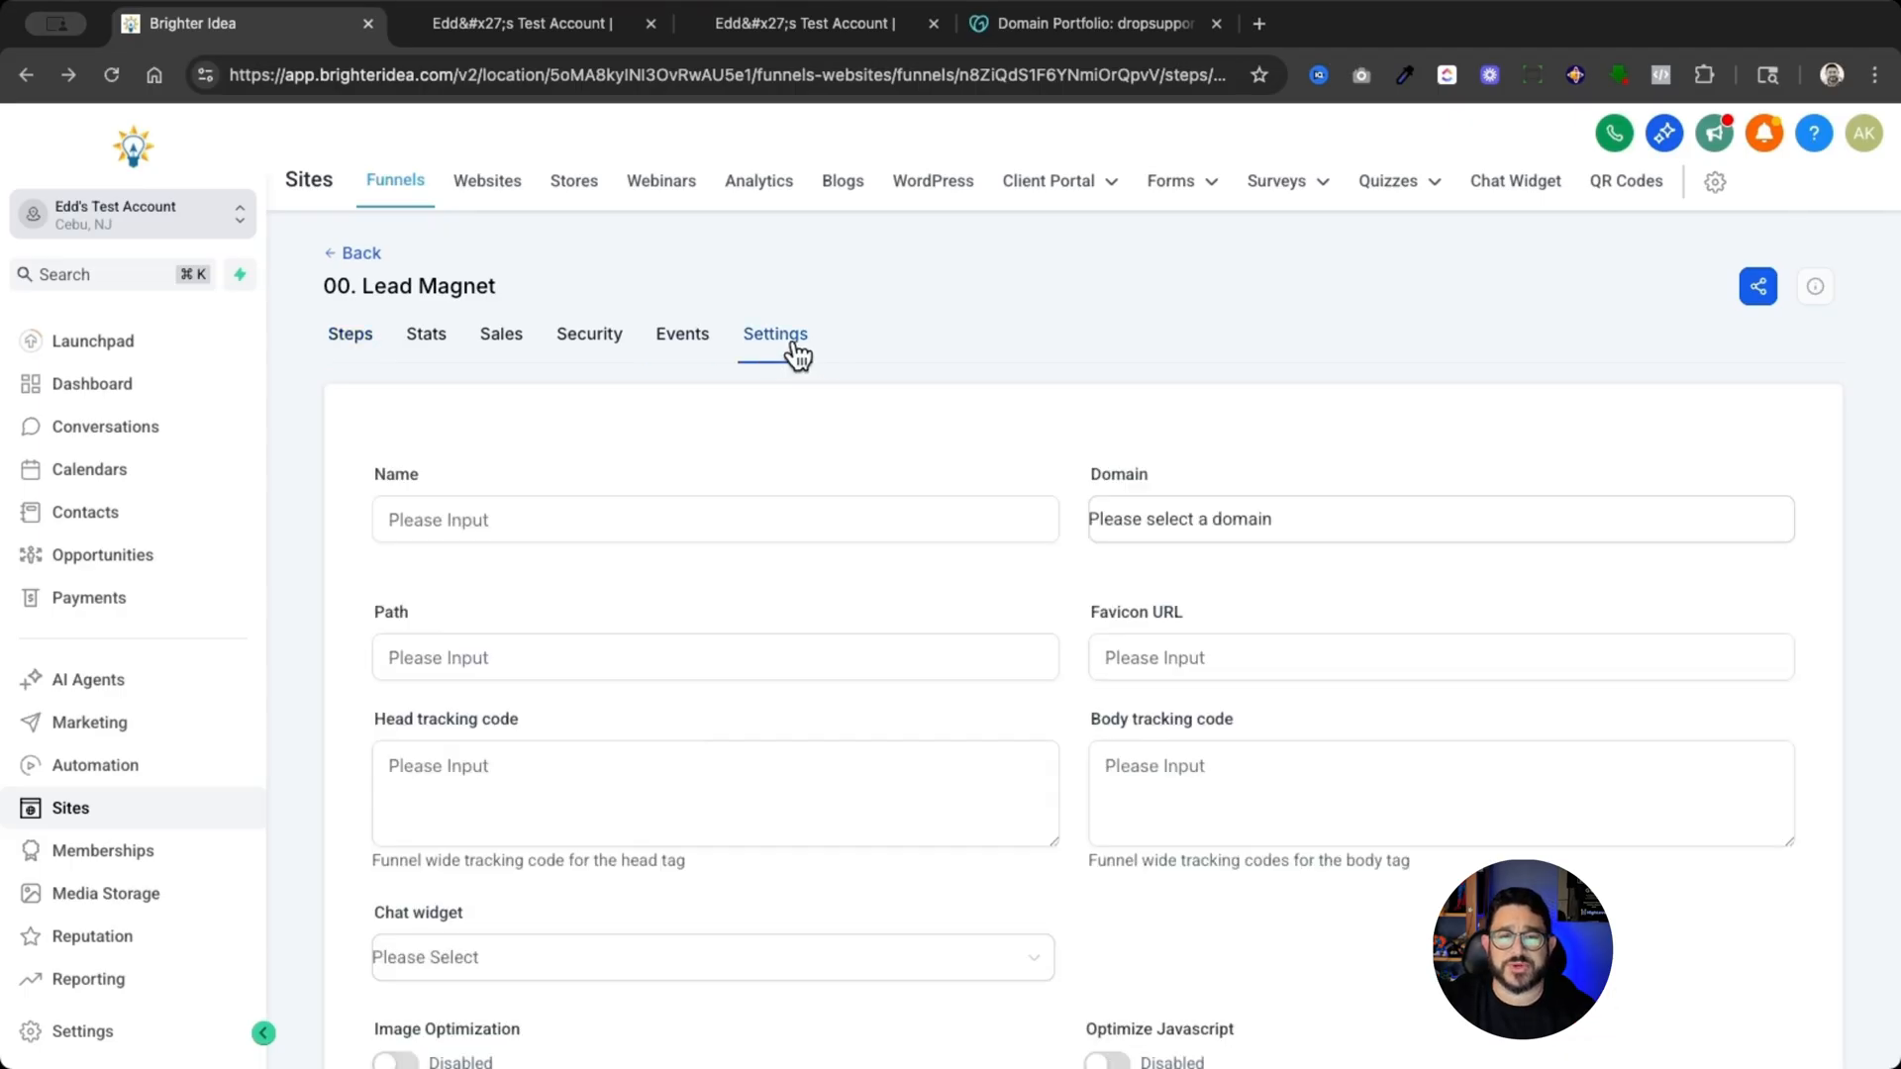
{"action": "left_click", "coordinate": [1151, 521]}
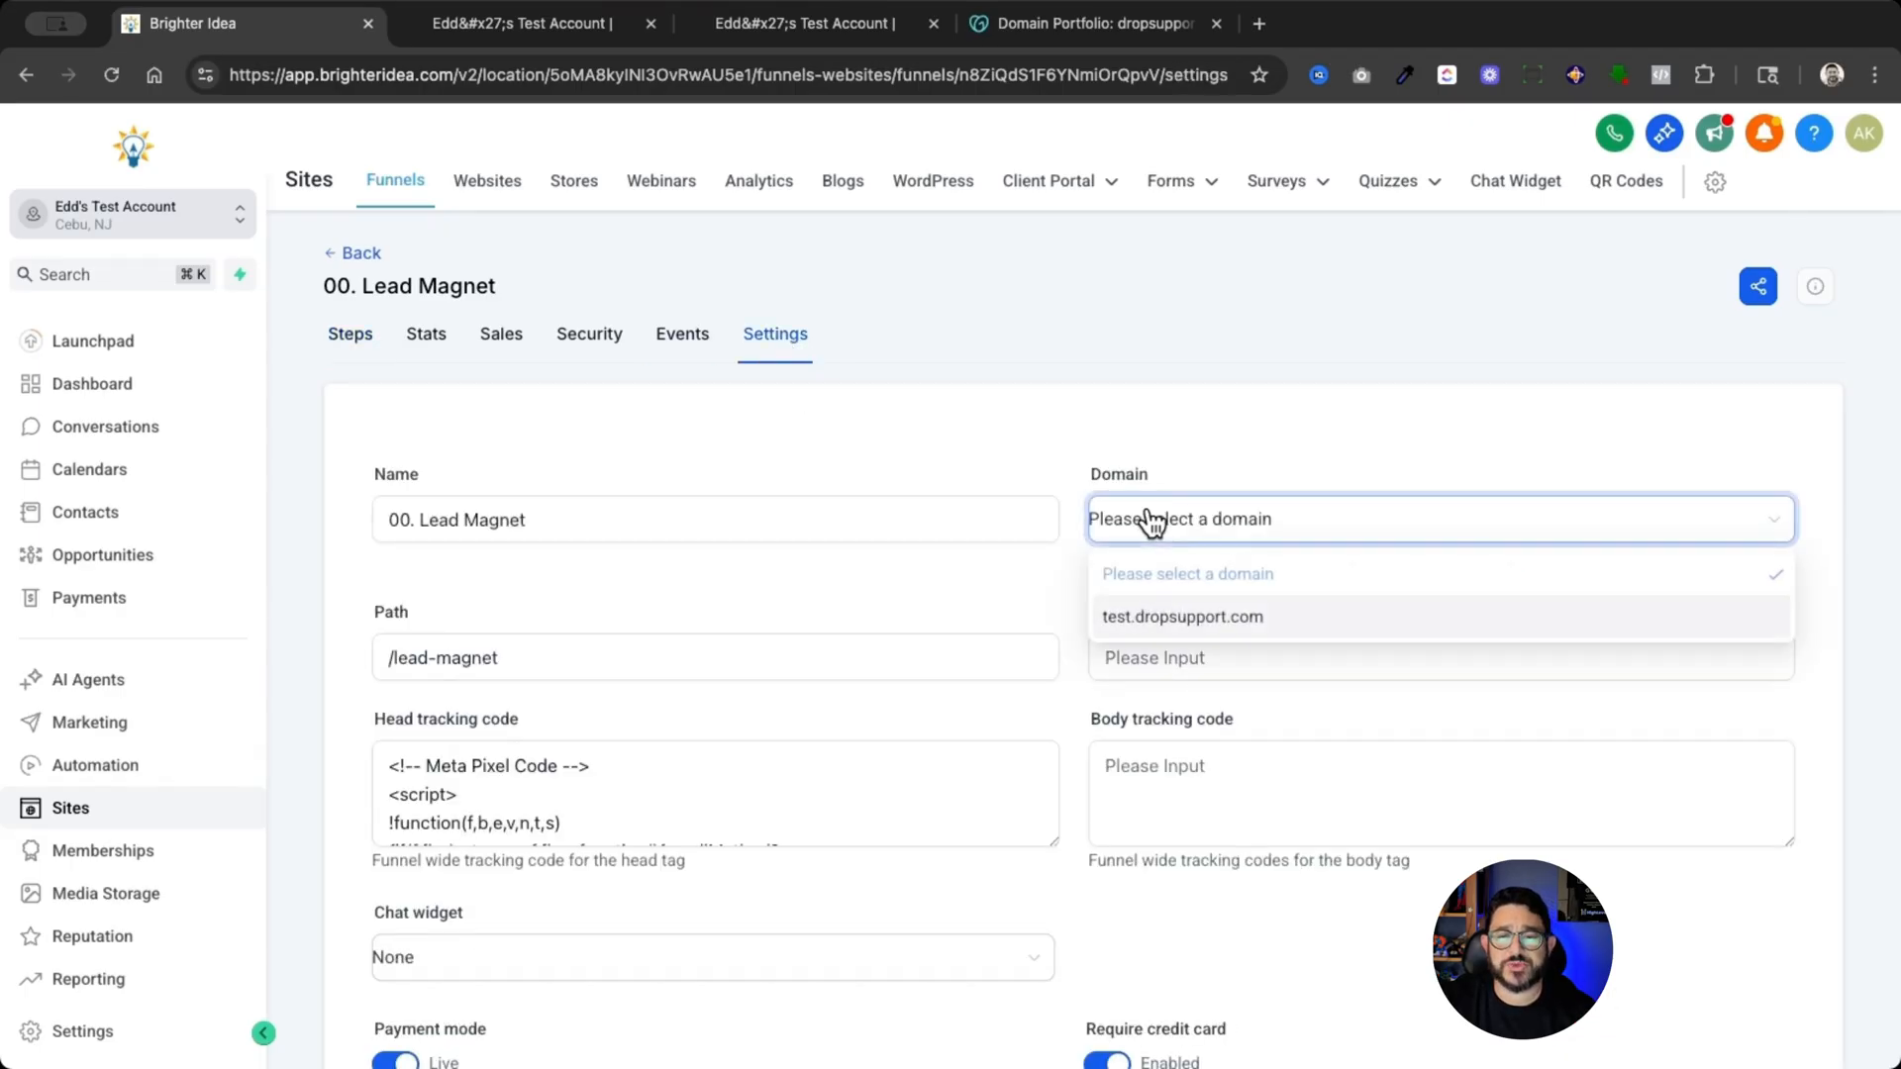
{"action": "left_click", "coordinate": [1200, 618]}
{"action": "scroll", "coordinate": [1200, 604], "scroll_direction": "down", "scroll_amount": 5}
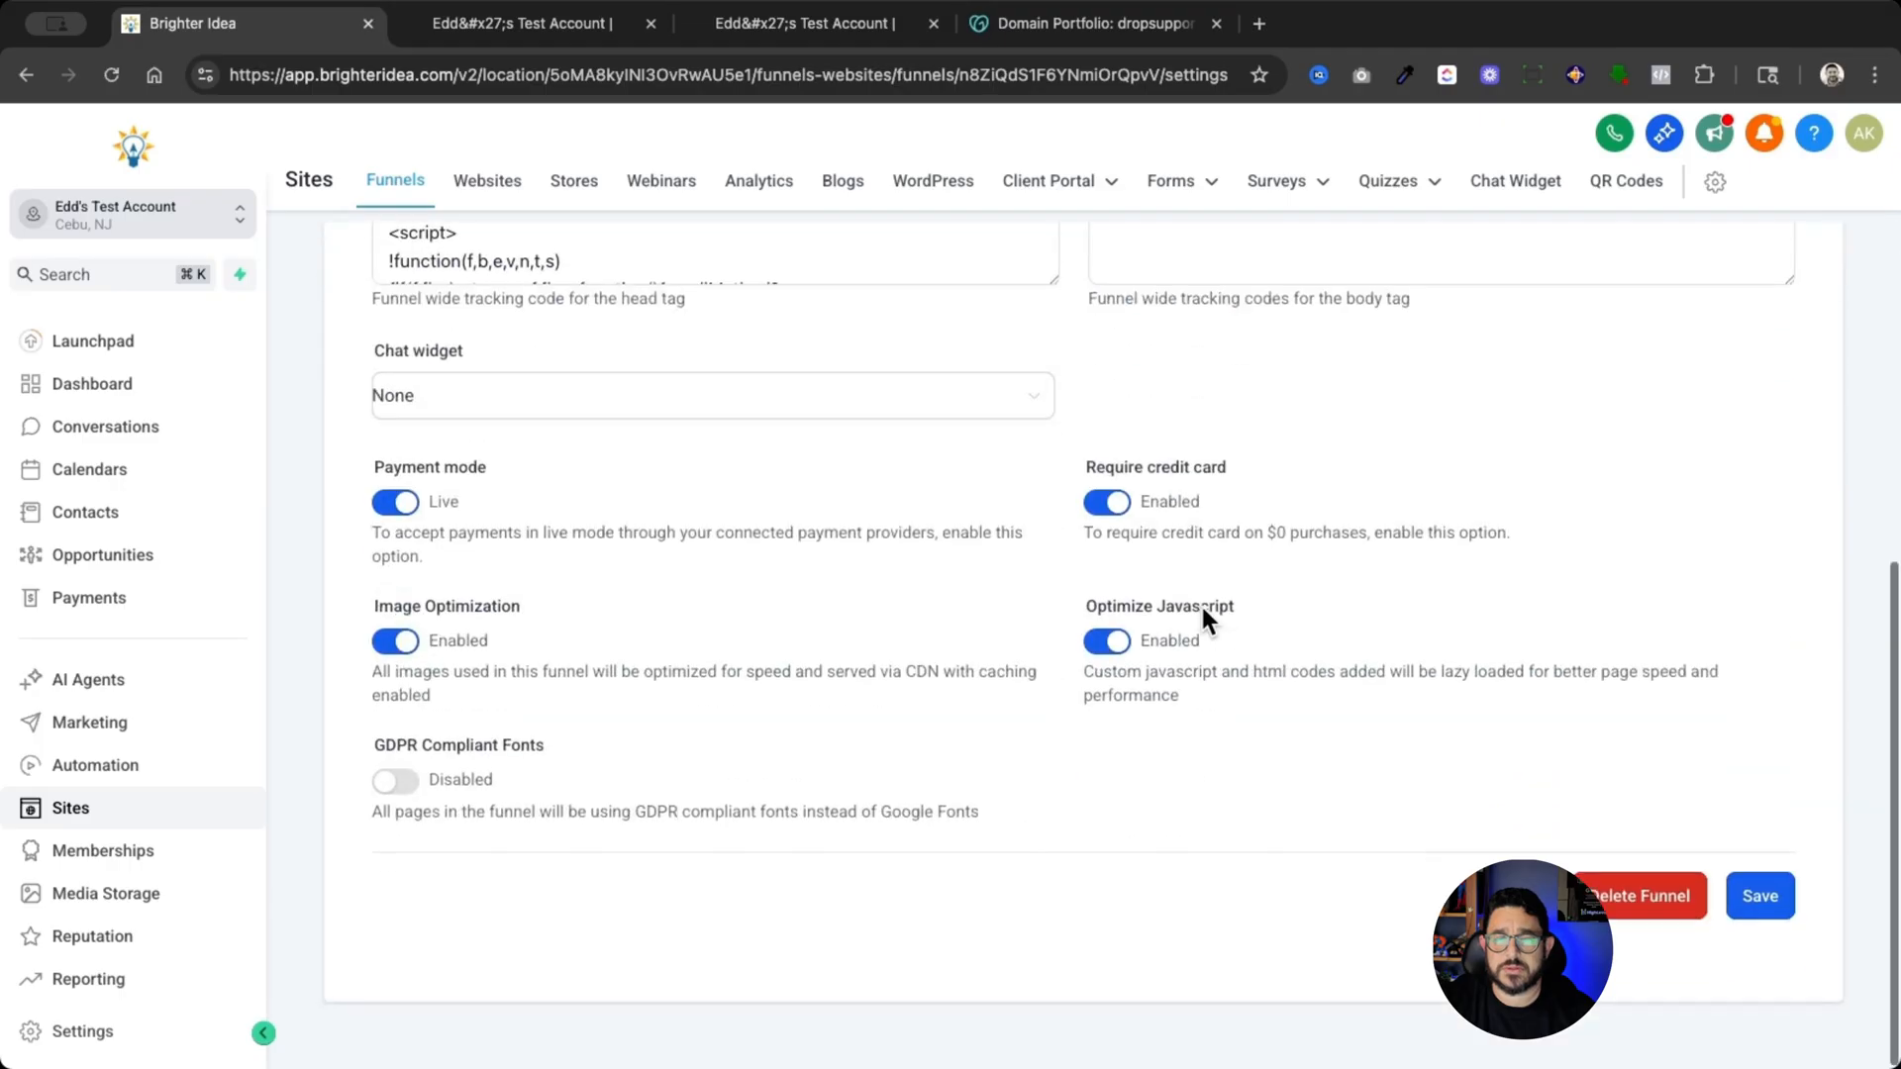
{"action": "left_click", "coordinate": [1772, 891]}
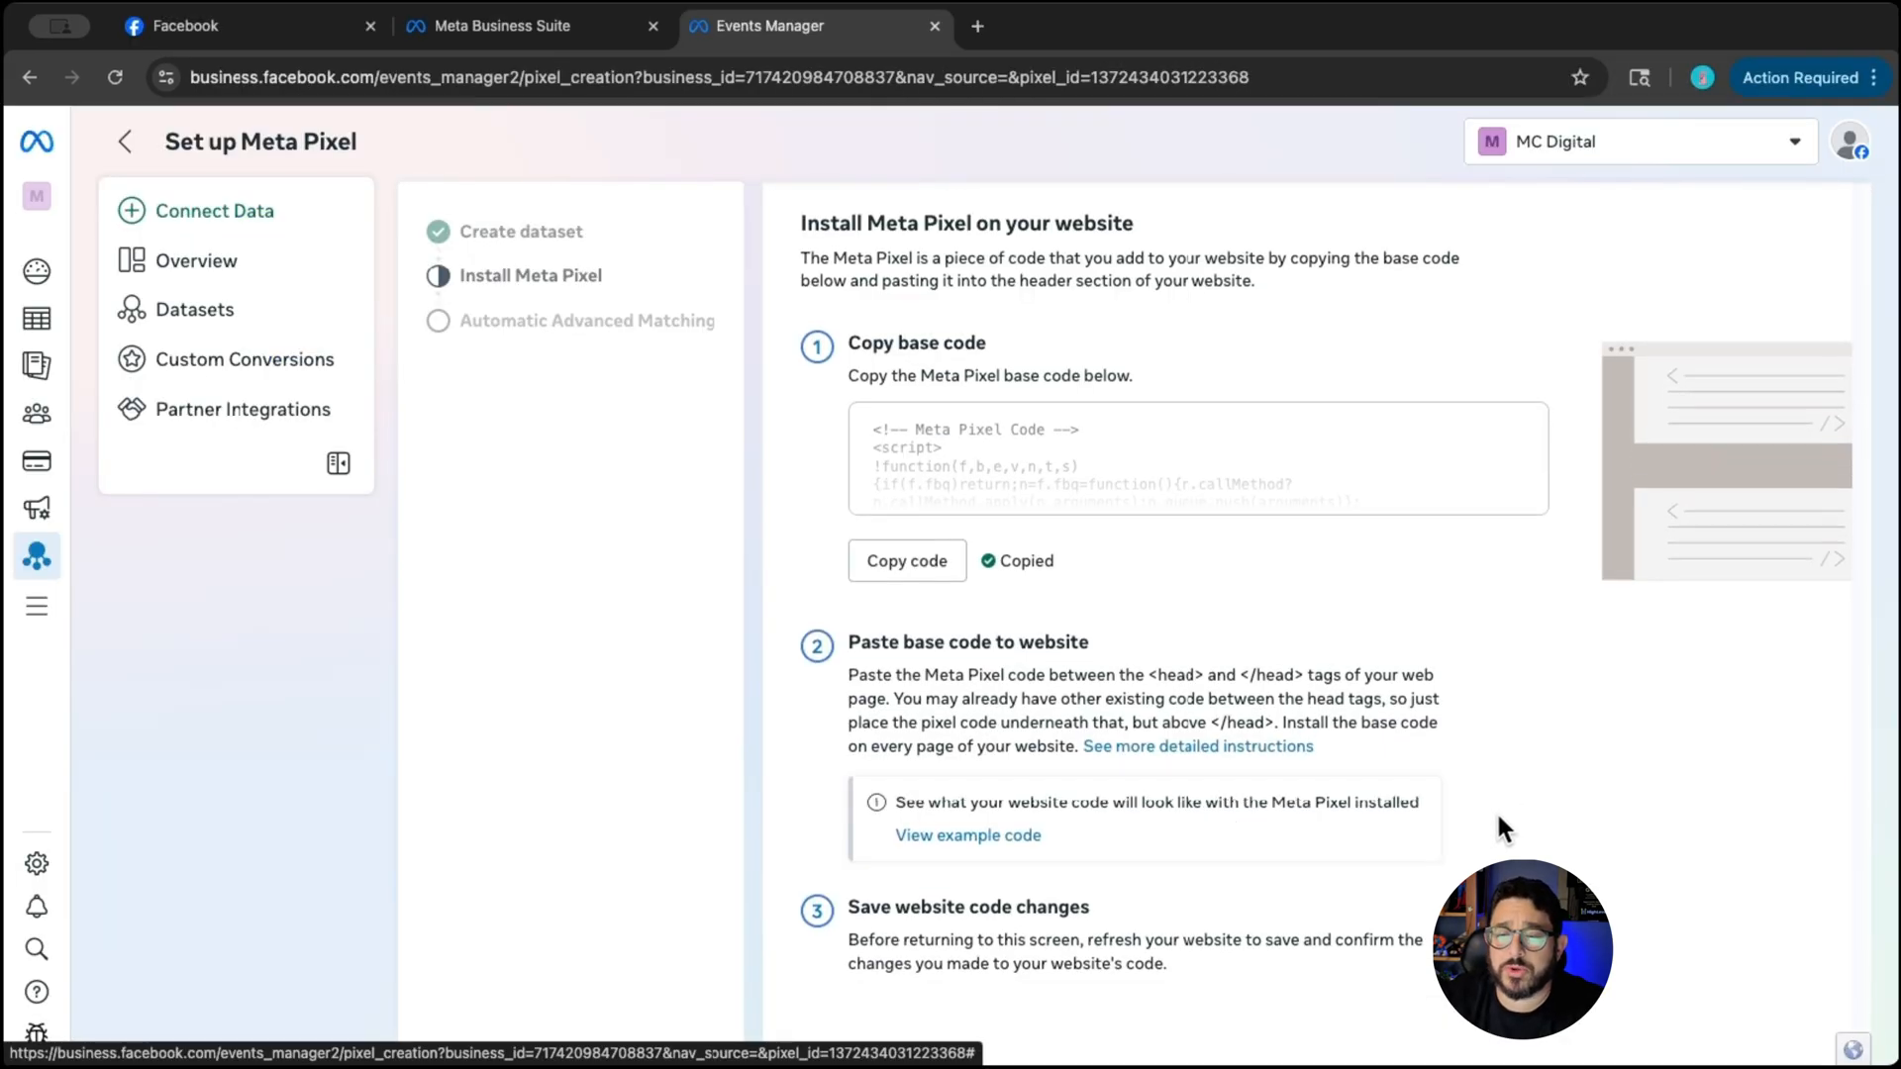
- In Events Manager, continue past the pixel installation, turn on automatic advanced matching, and complete the Meta Pixel setup
{"action": "scroll", "coordinate": [1497, 812], "scroll_direction": "down", "scroll_amount": 2}
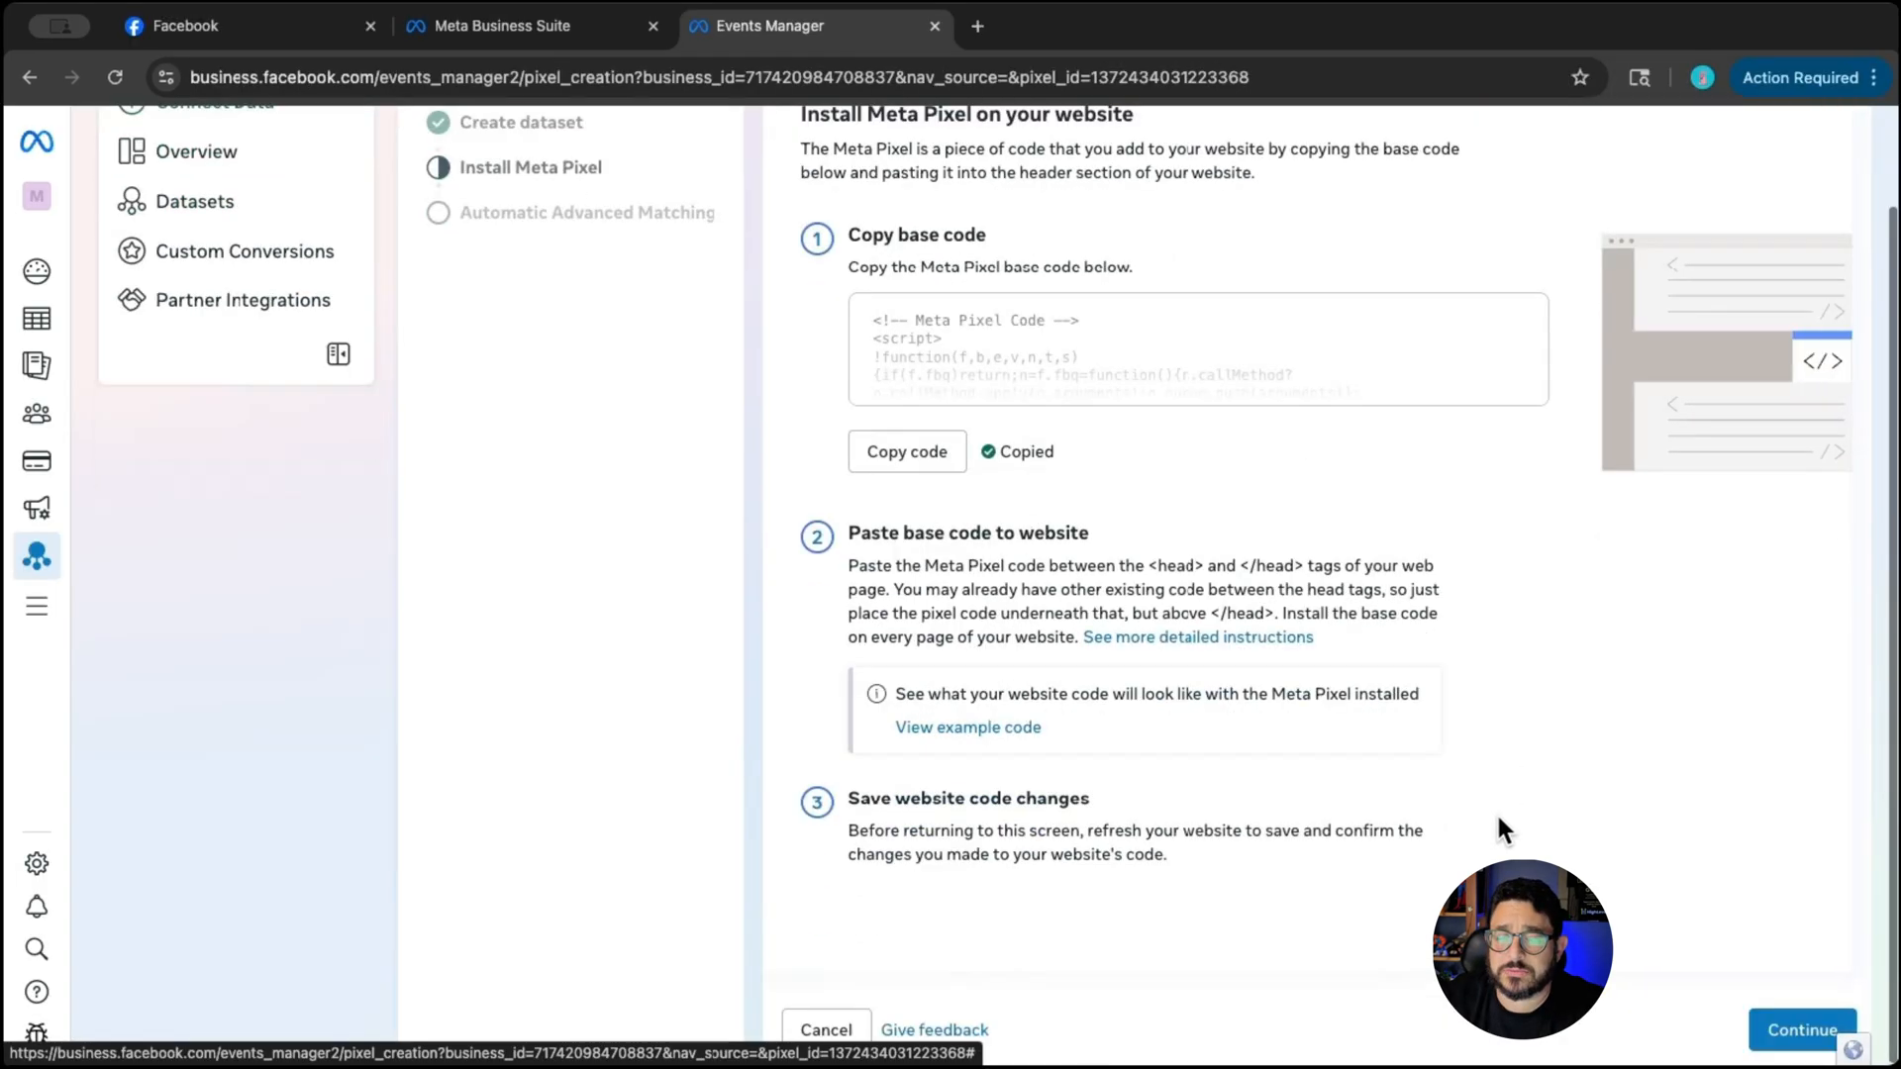
{"action": "left_click", "coordinate": [1781, 1030]}
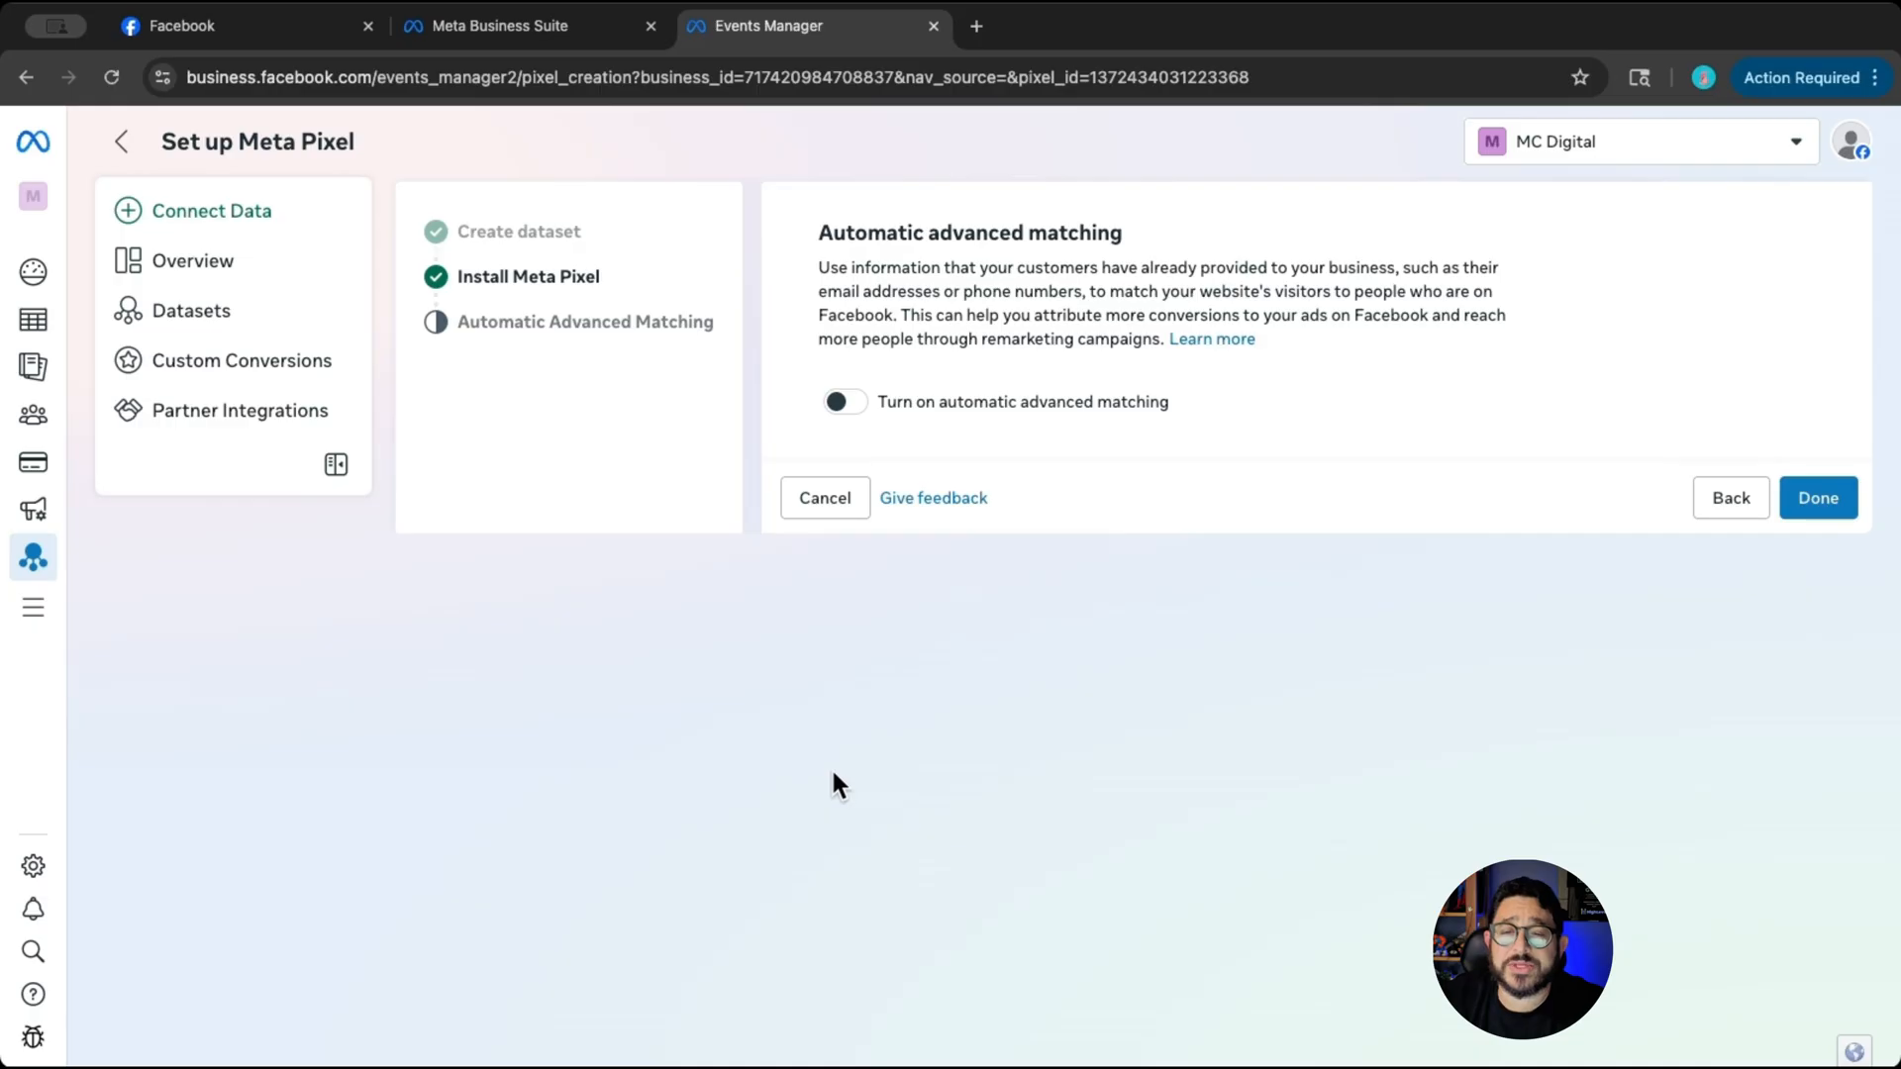
{"action": "left_click", "coordinate": [860, 406]}
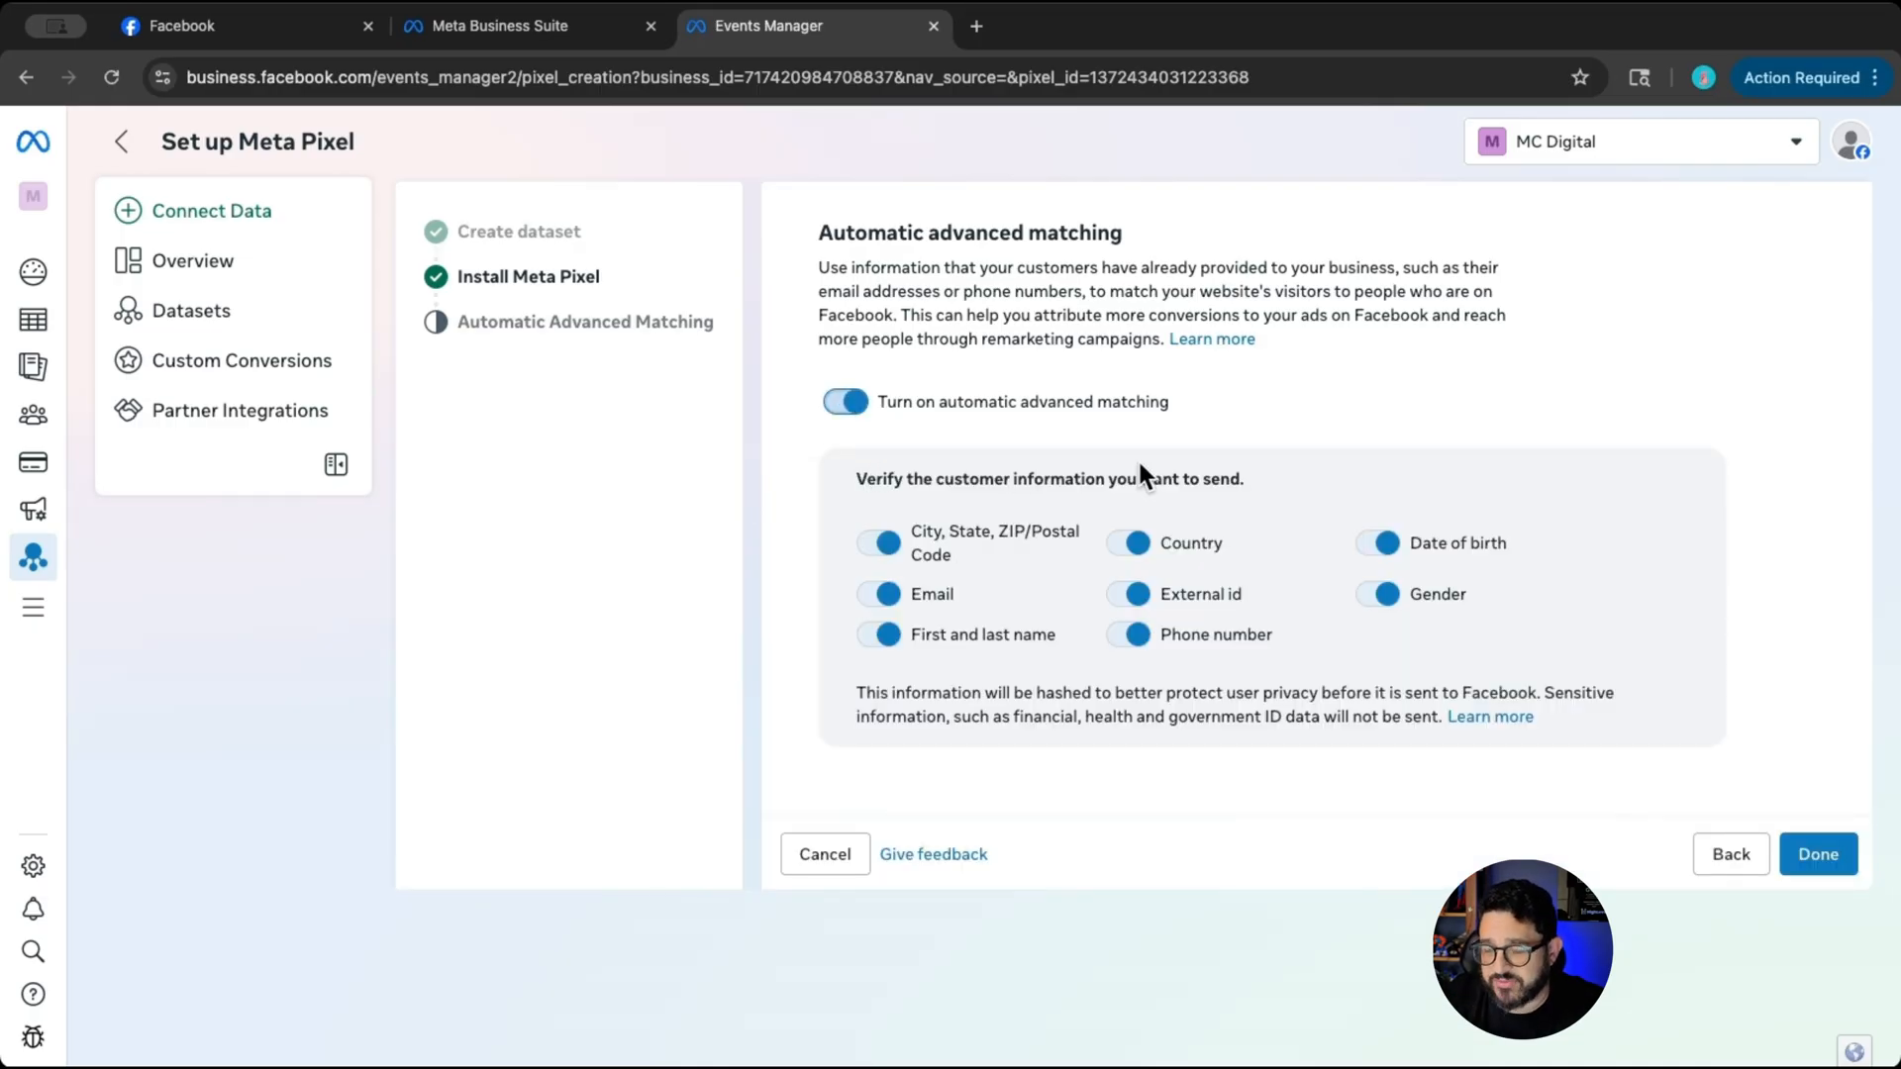
{"action": "left_click", "coordinate": [1827, 857]}
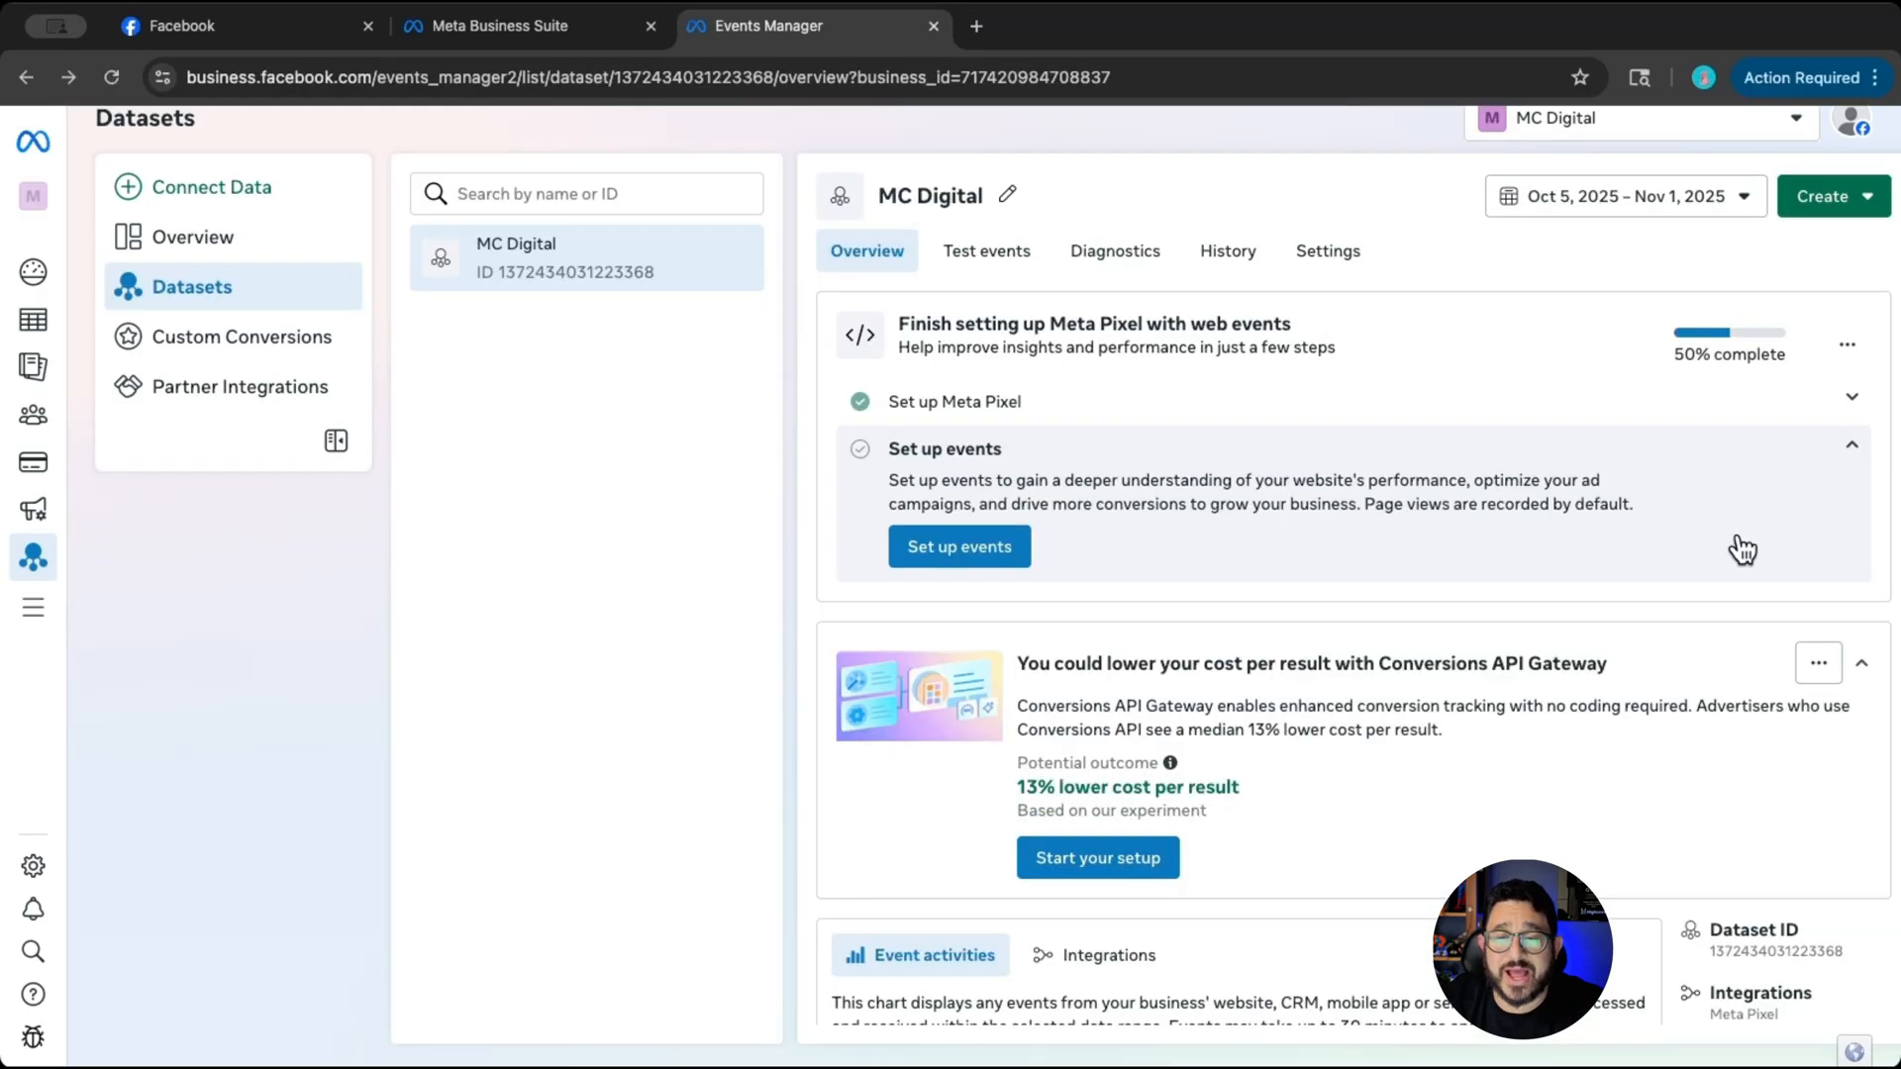
- Start event setup for the MC Digital dataset and launch the Event Setup Tool on test.dropsupport.com/leadmagnet
{"action": "left_click", "coordinate": [986, 555]}
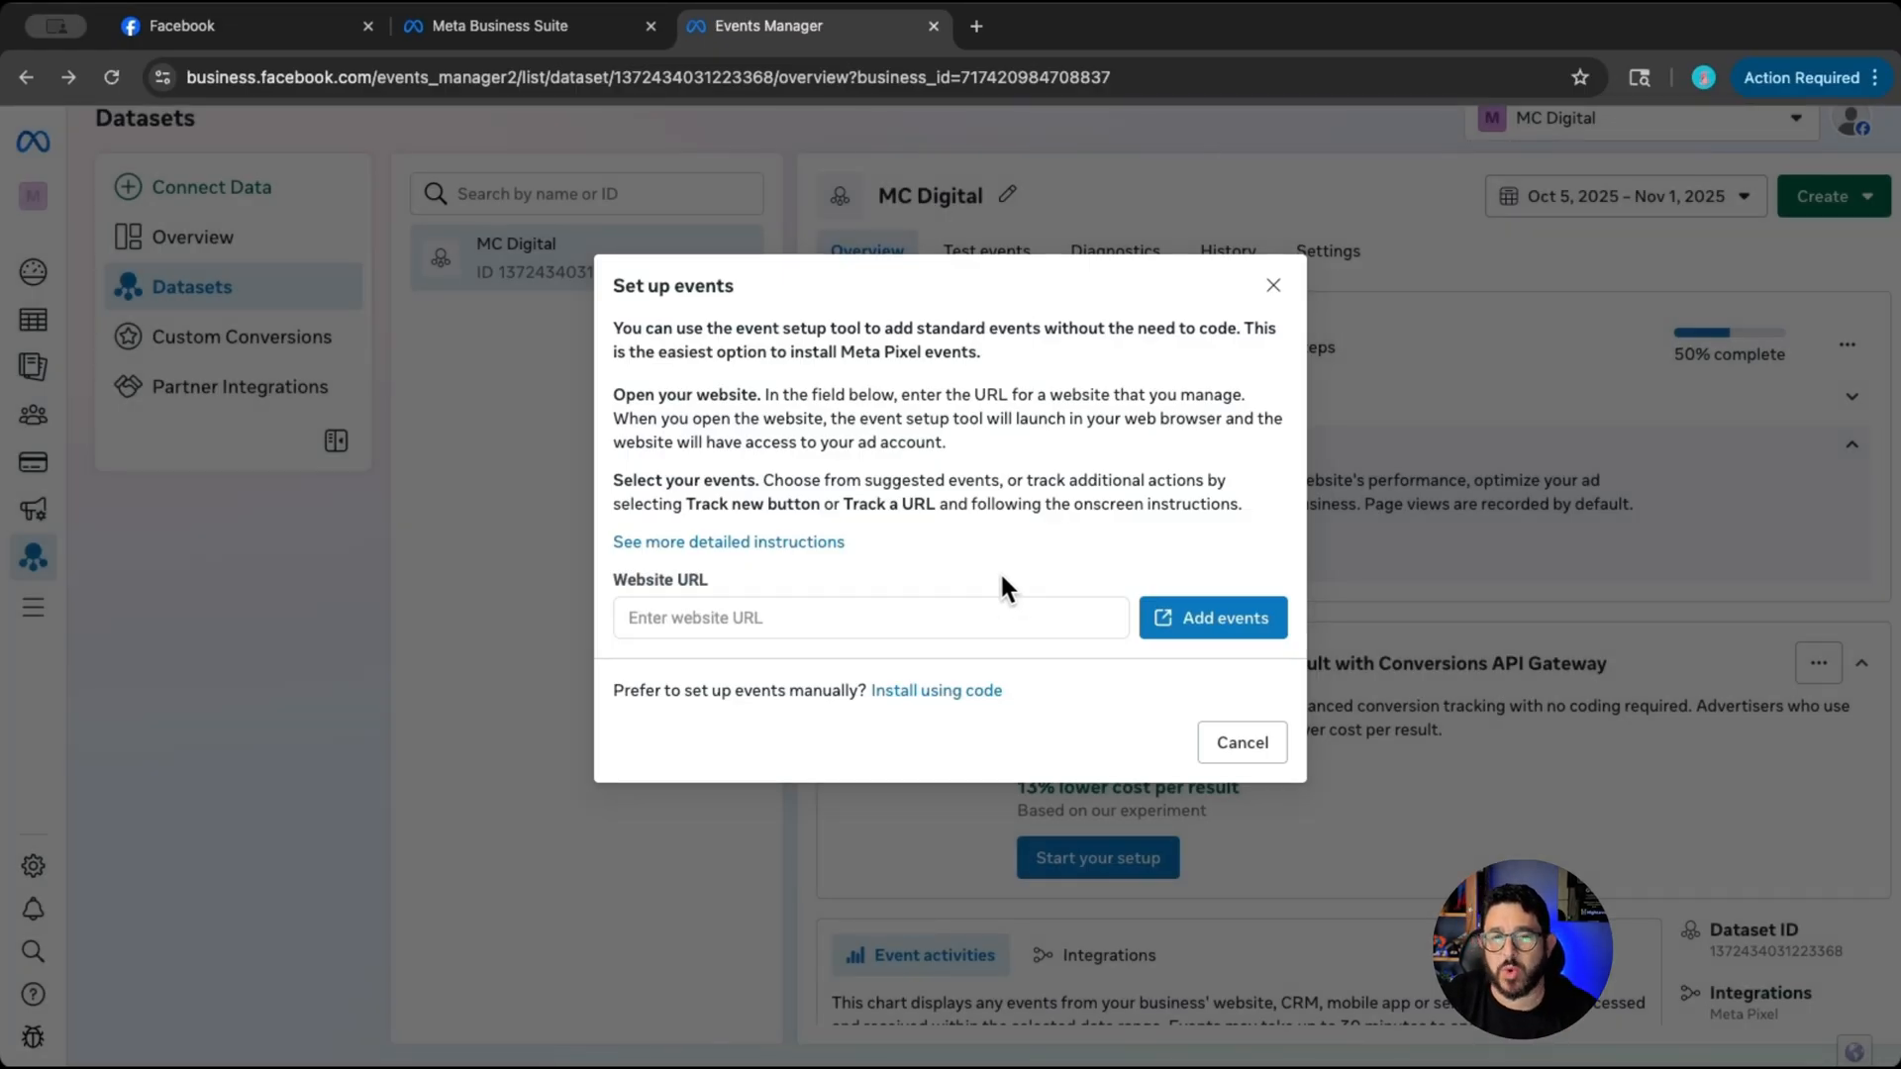
{"action": "left_click", "coordinate": [806, 615]}
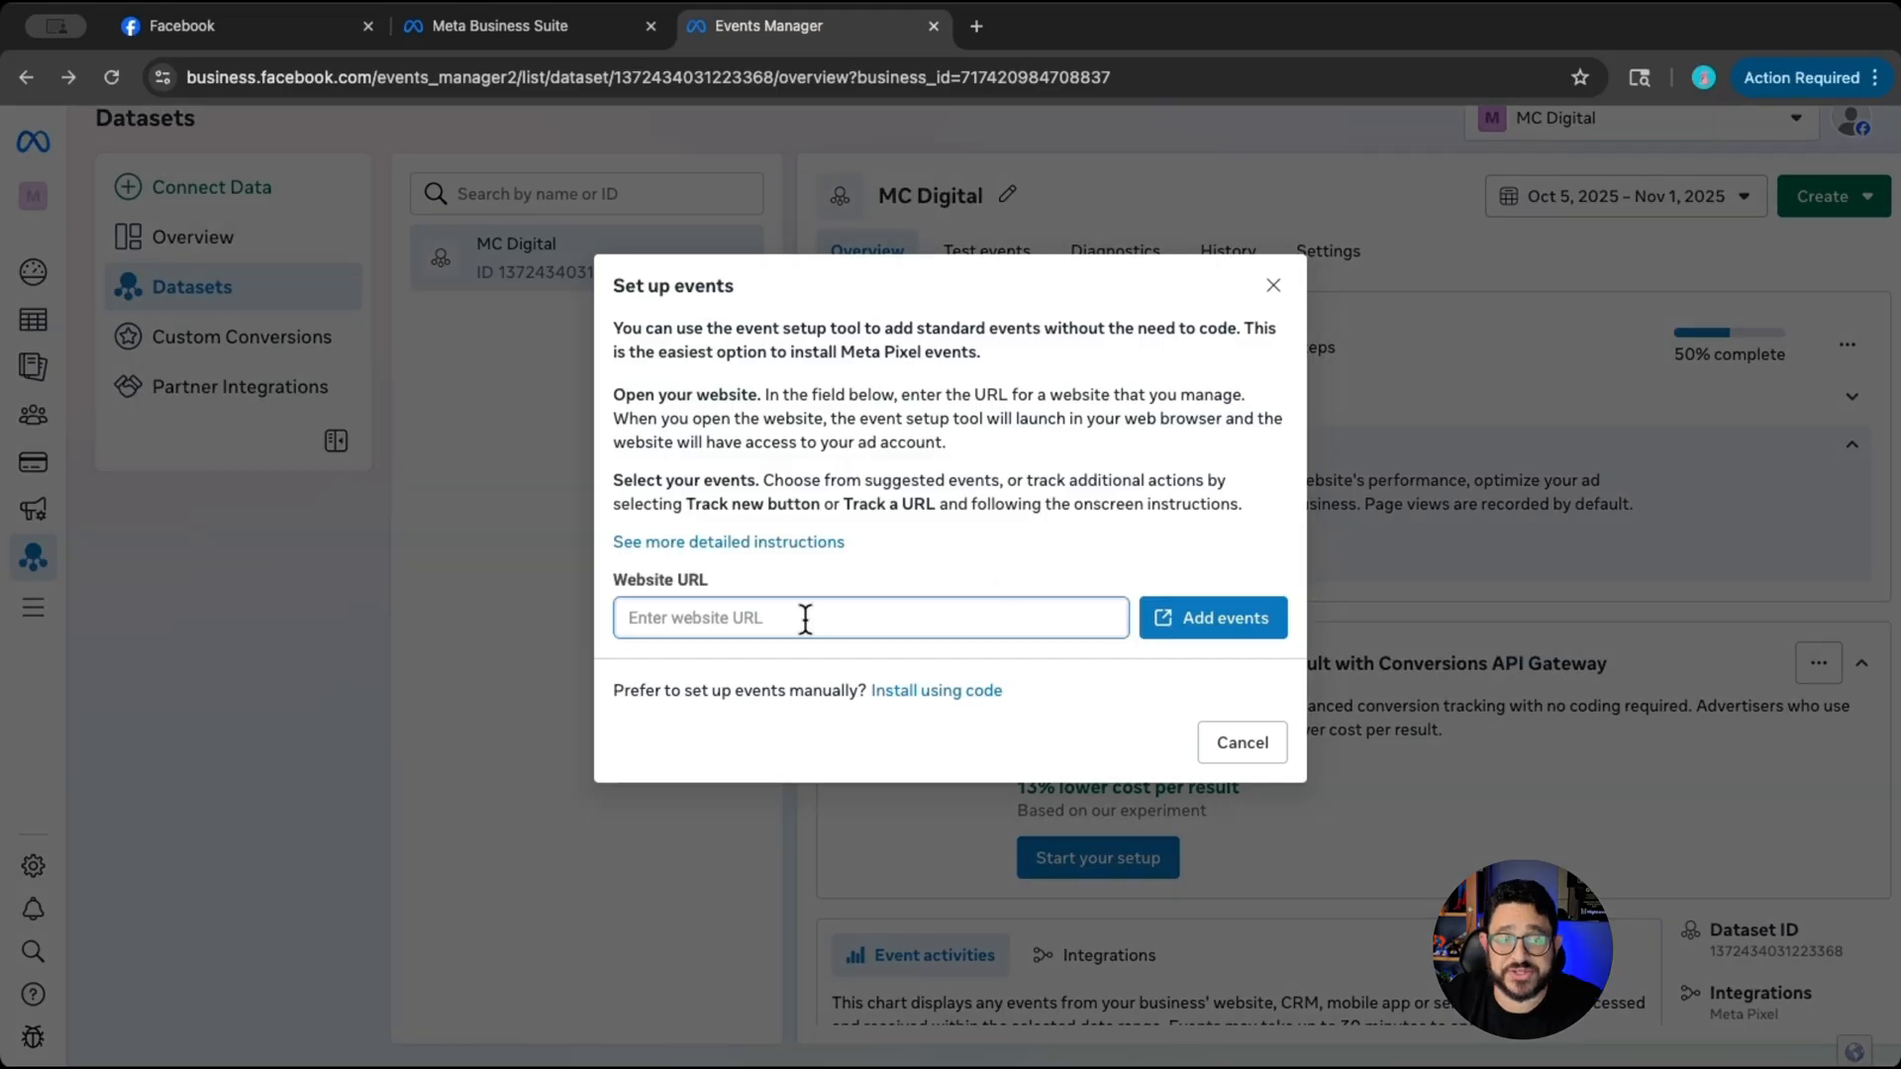
{"action": "type", "text": "https://test.dropsupport.com/leadmagnet"}
{"action": "left_click", "coordinate": [1234, 631]}
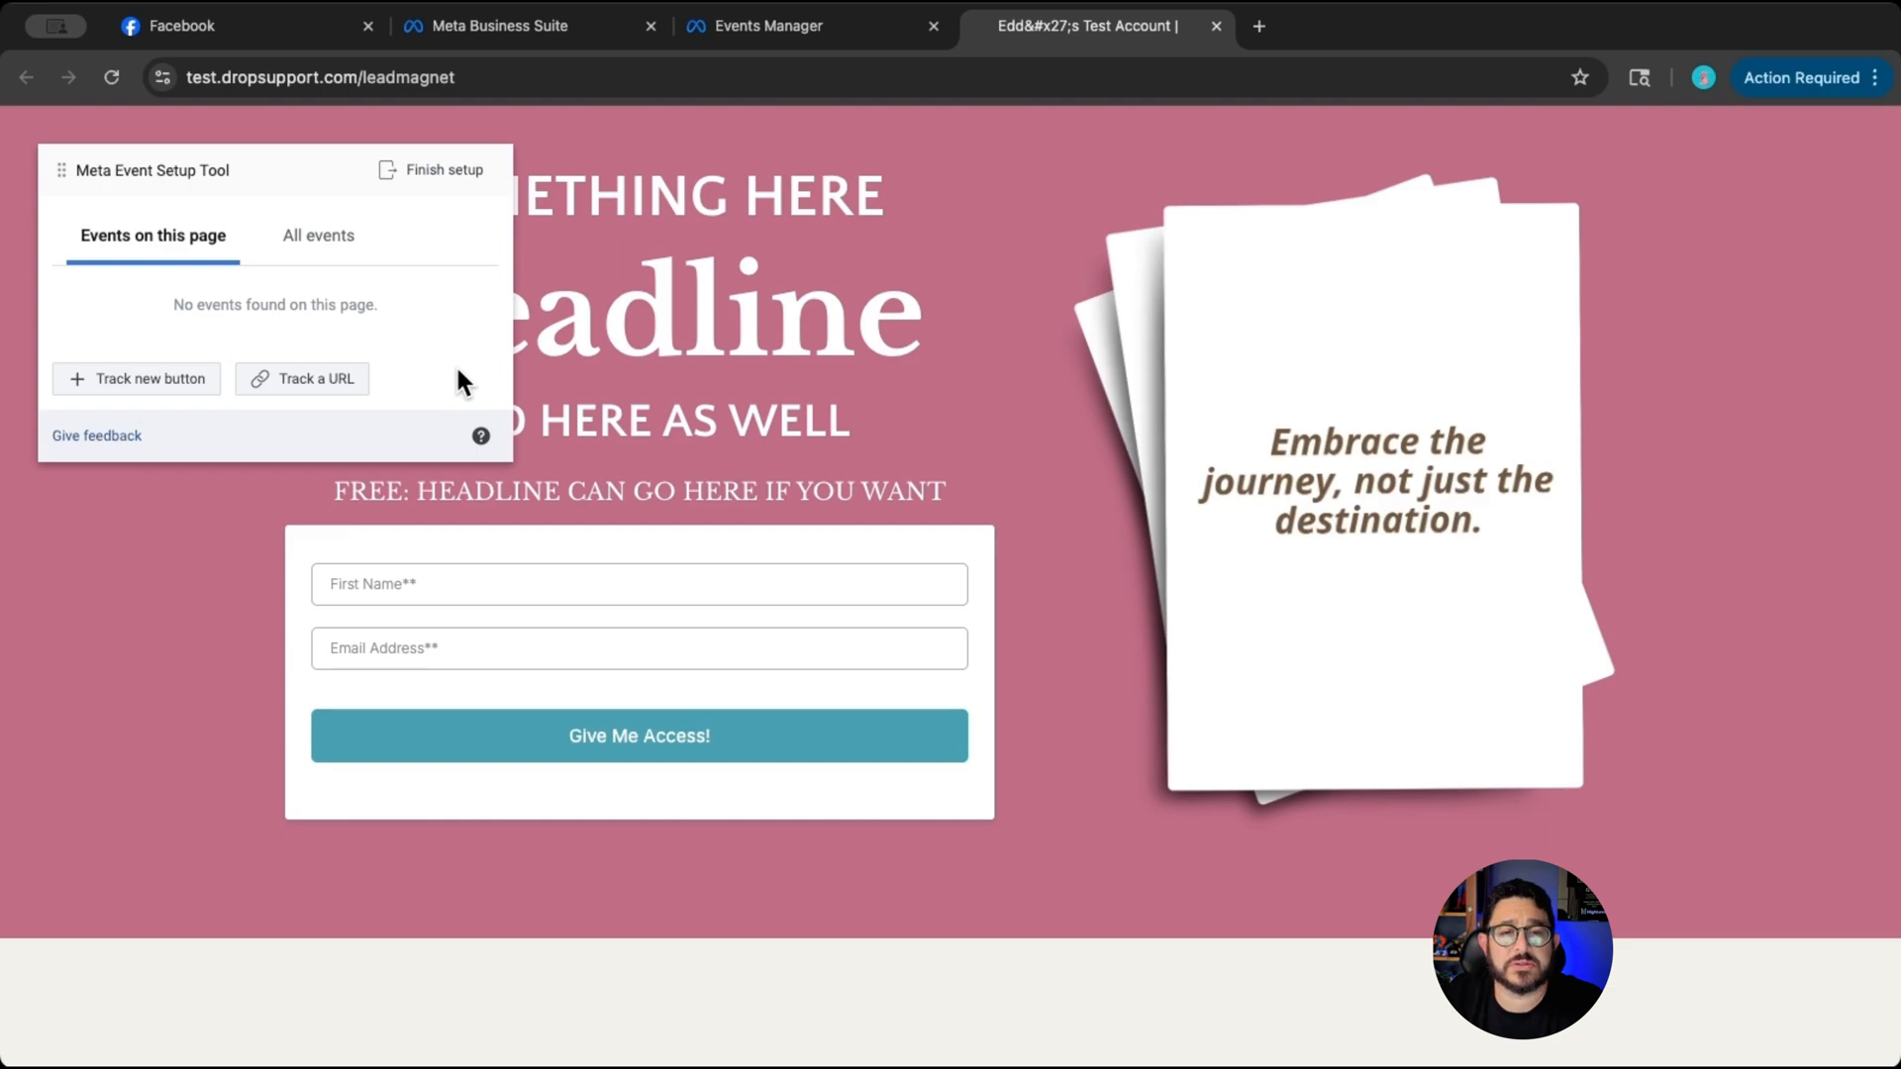
{"action": "left_click", "coordinate": [305, 381]}
{"action": "left_click", "coordinate": [607, 234]}
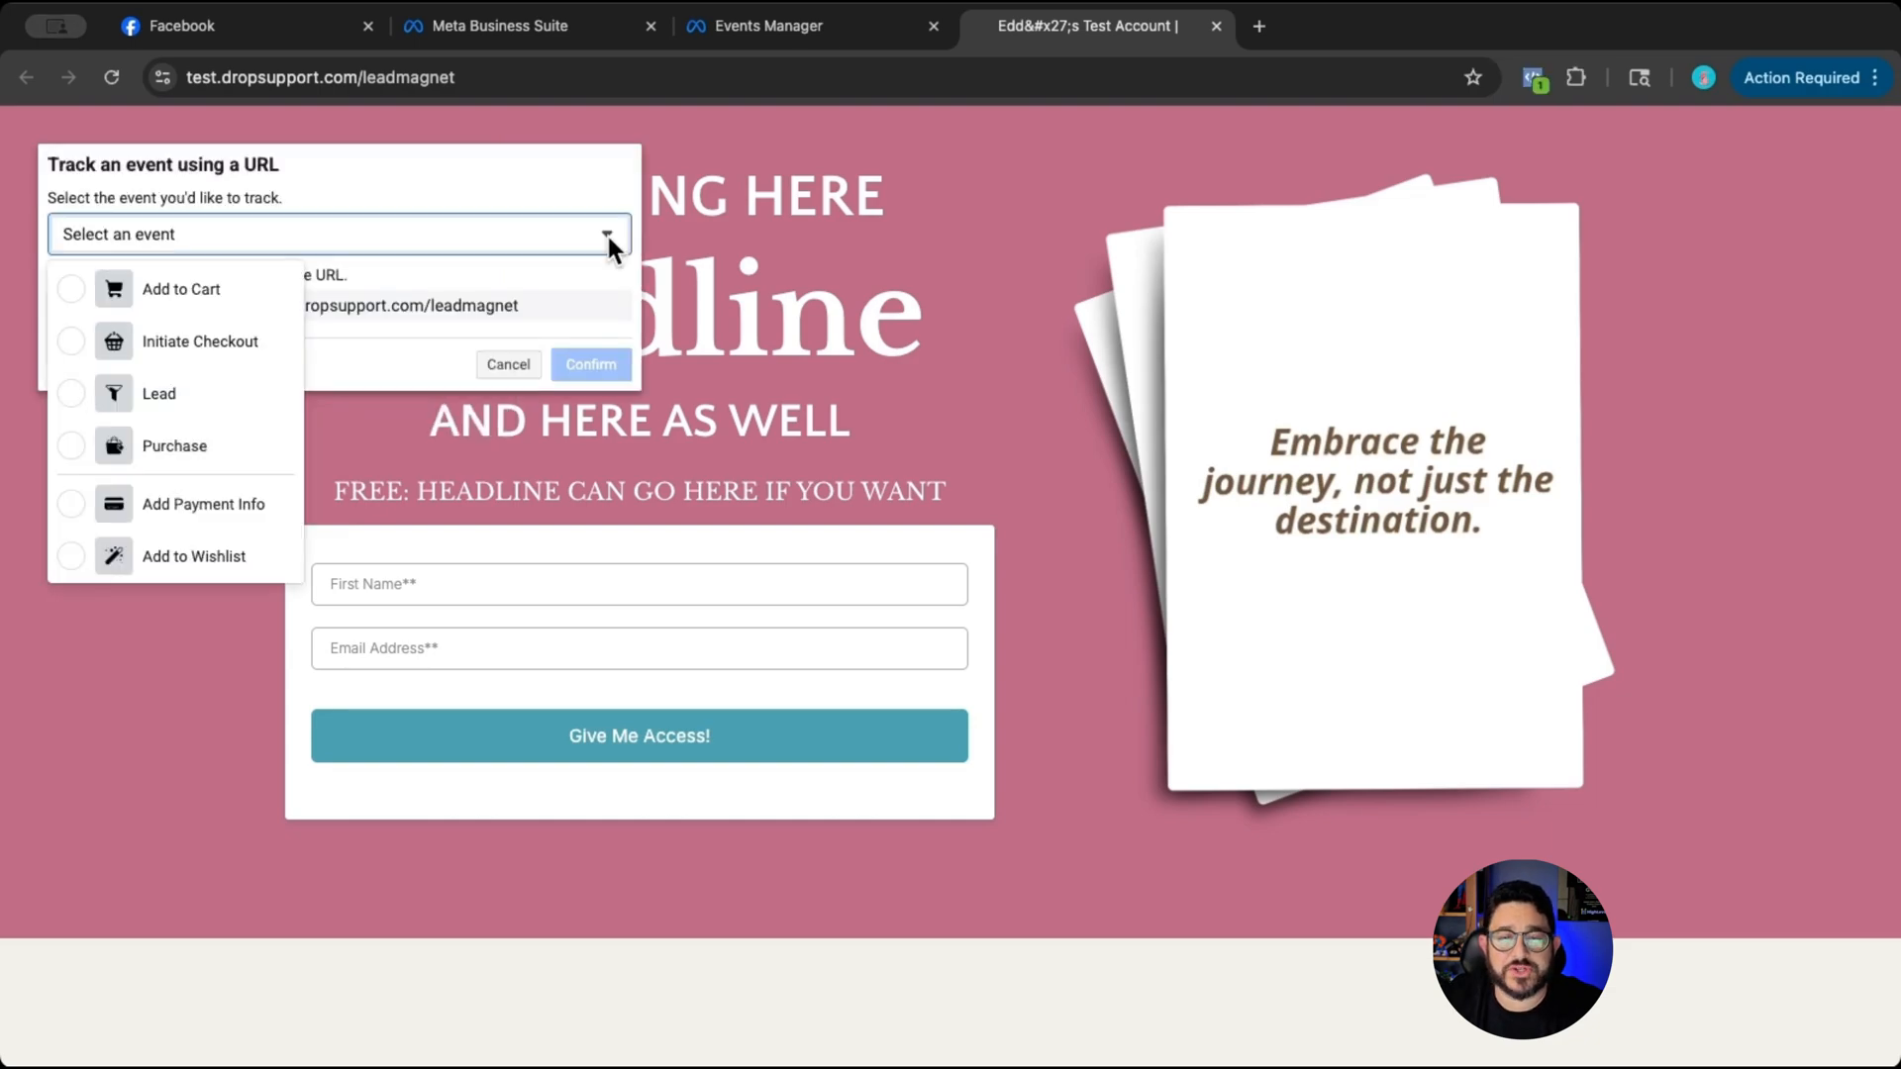
{"action": "scroll", "coordinate": [212, 416], "scroll_direction": "down", "scroll_amount": 3}
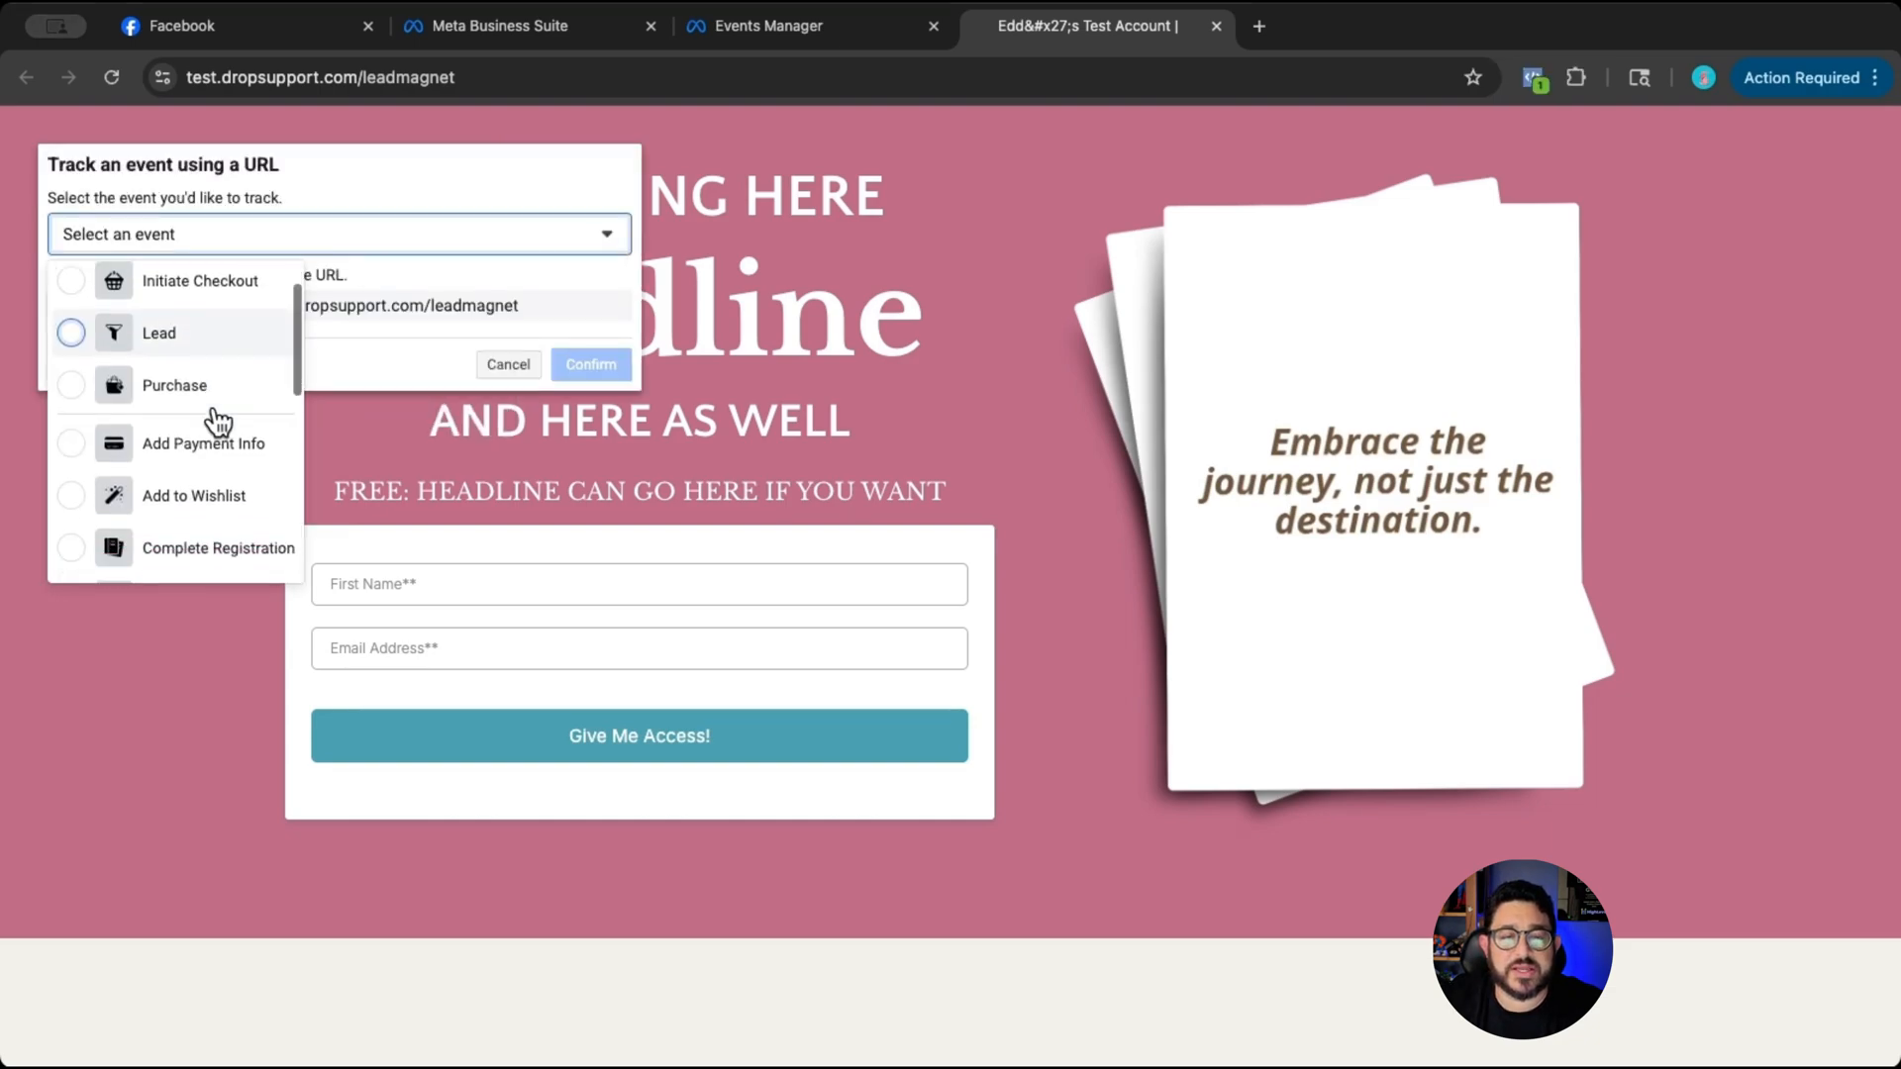
{"action": "scroll", "coordinate": [212, 415], "scroll_direction": "down", "scroll_amount": 5}
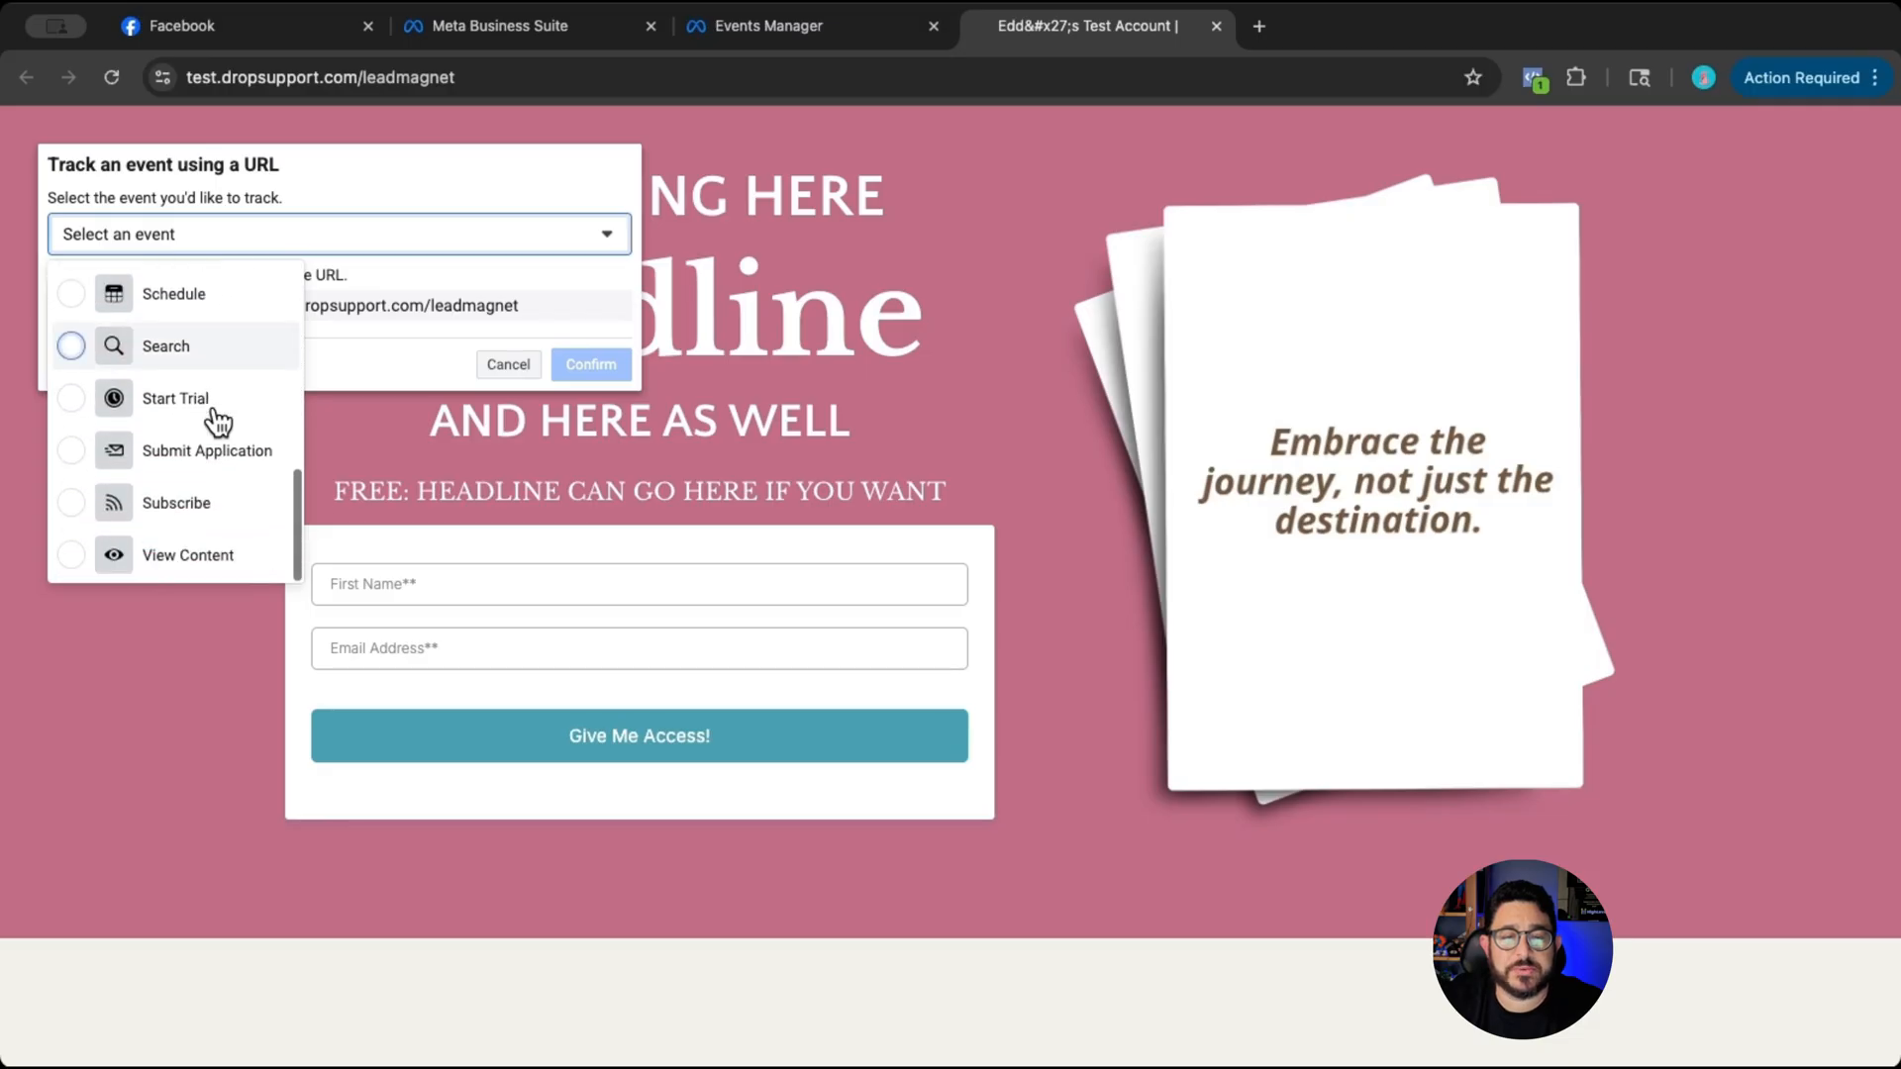
{"action": "left_click", "coordinate": [169, 552]}
{"action": "left_click", "coordinate": [590, 692]}
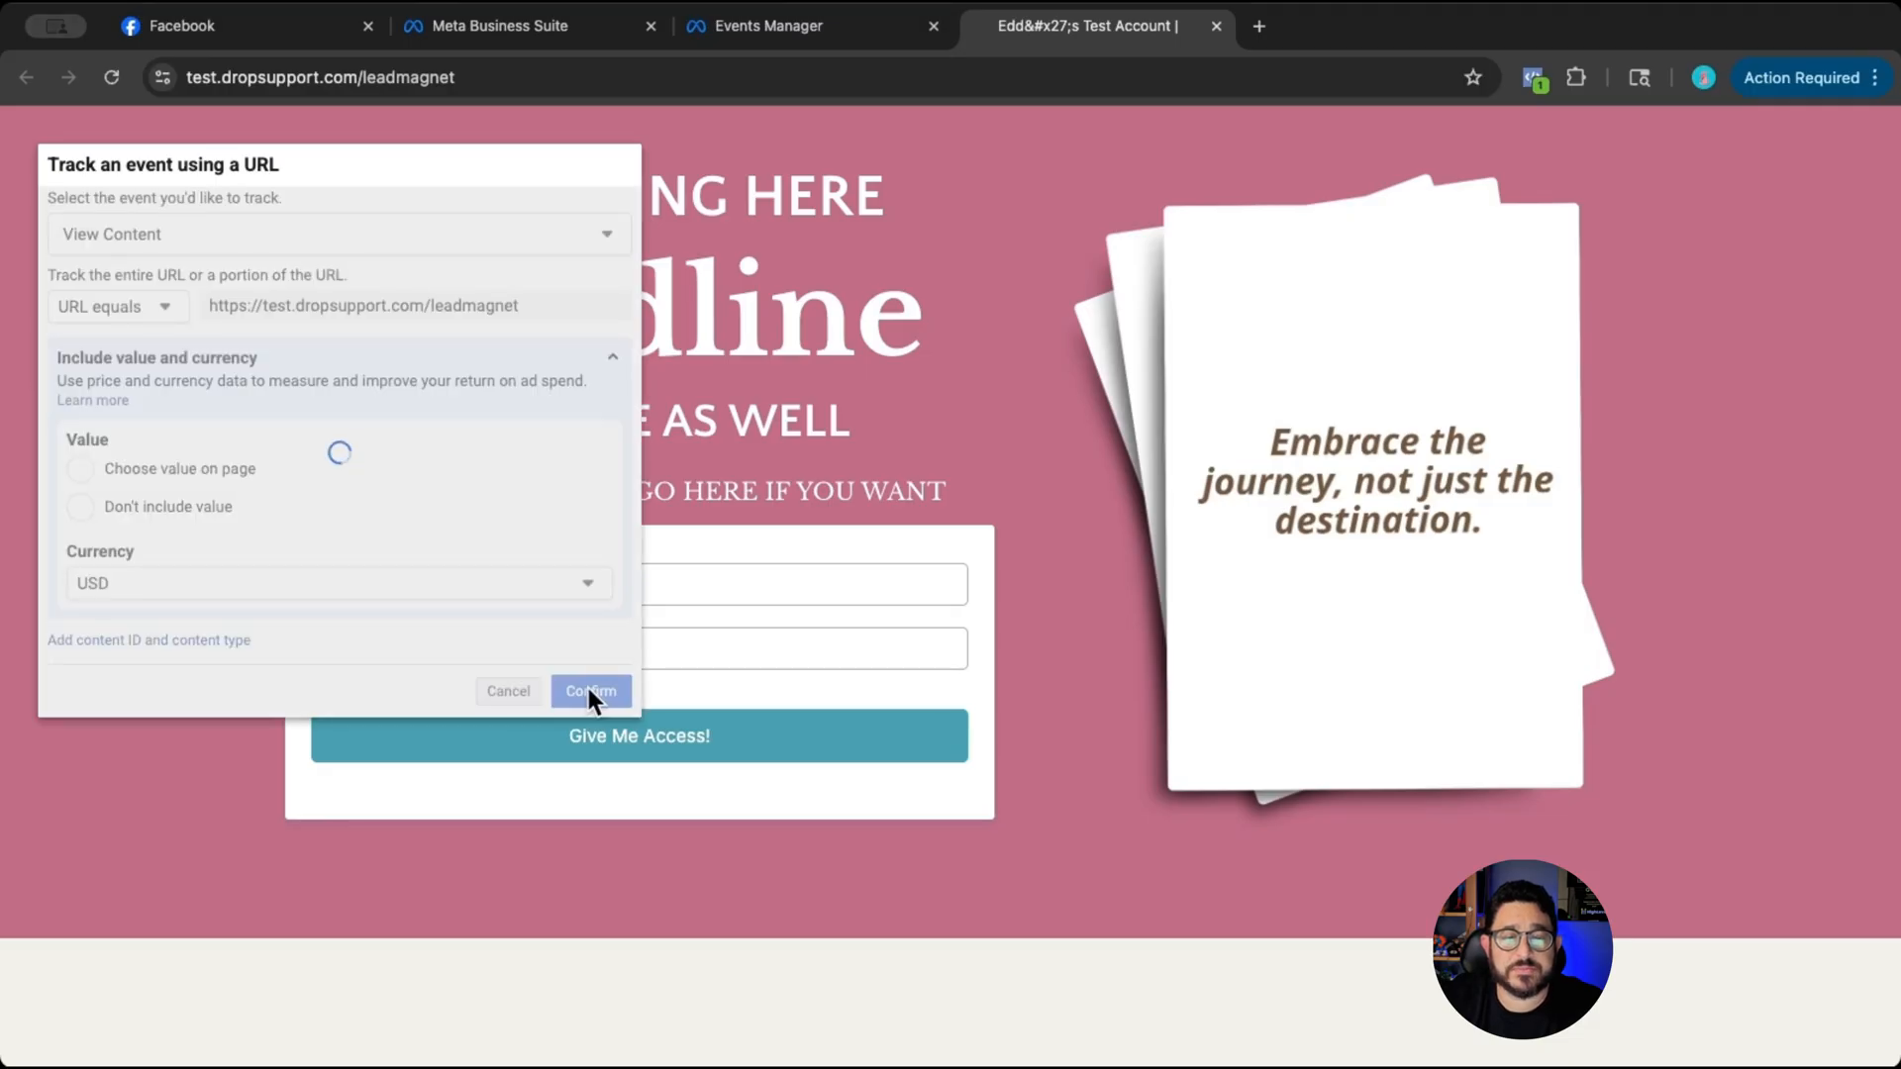
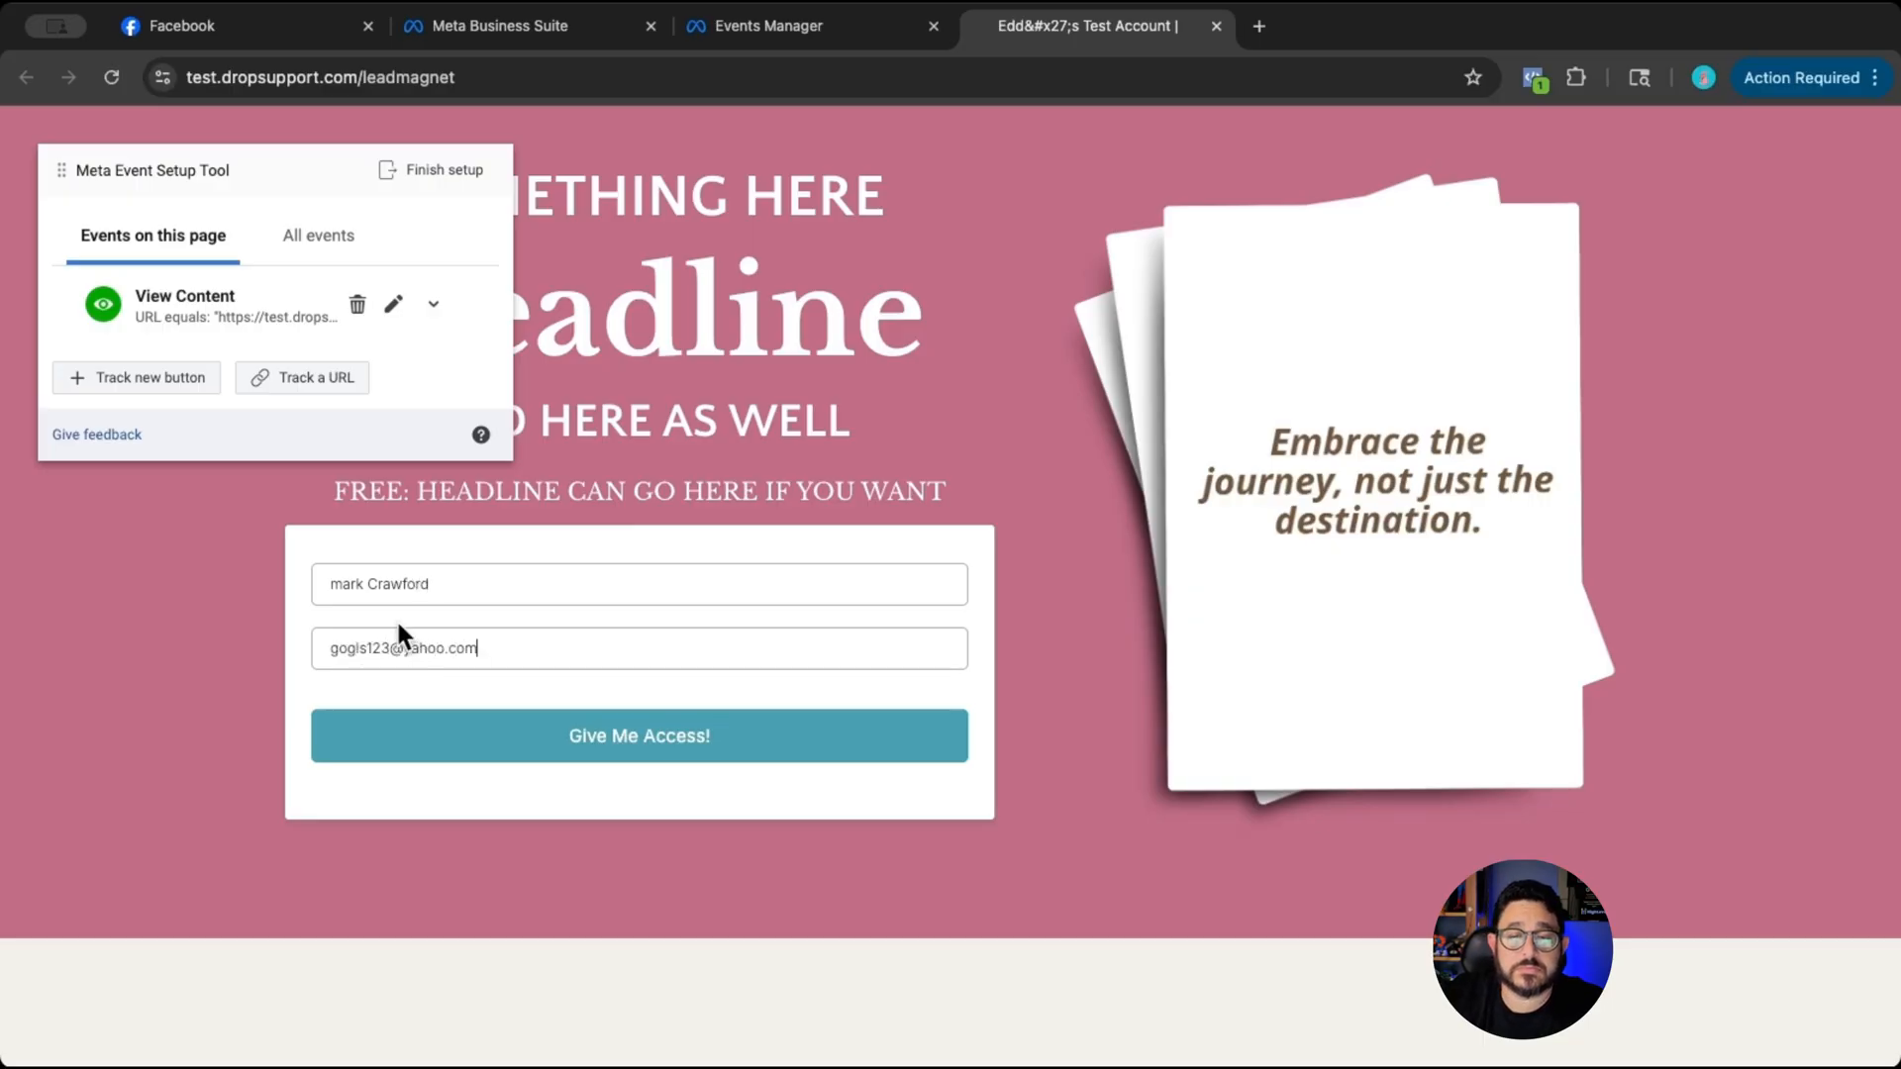
- Fill in the lead magnet form with a test name and e-mail address and submit it to reach the thank-you page
{"action": "left_click", "coordinate": [551, 733]}
{"action": "left_click", "coordinate": [322, 377]}
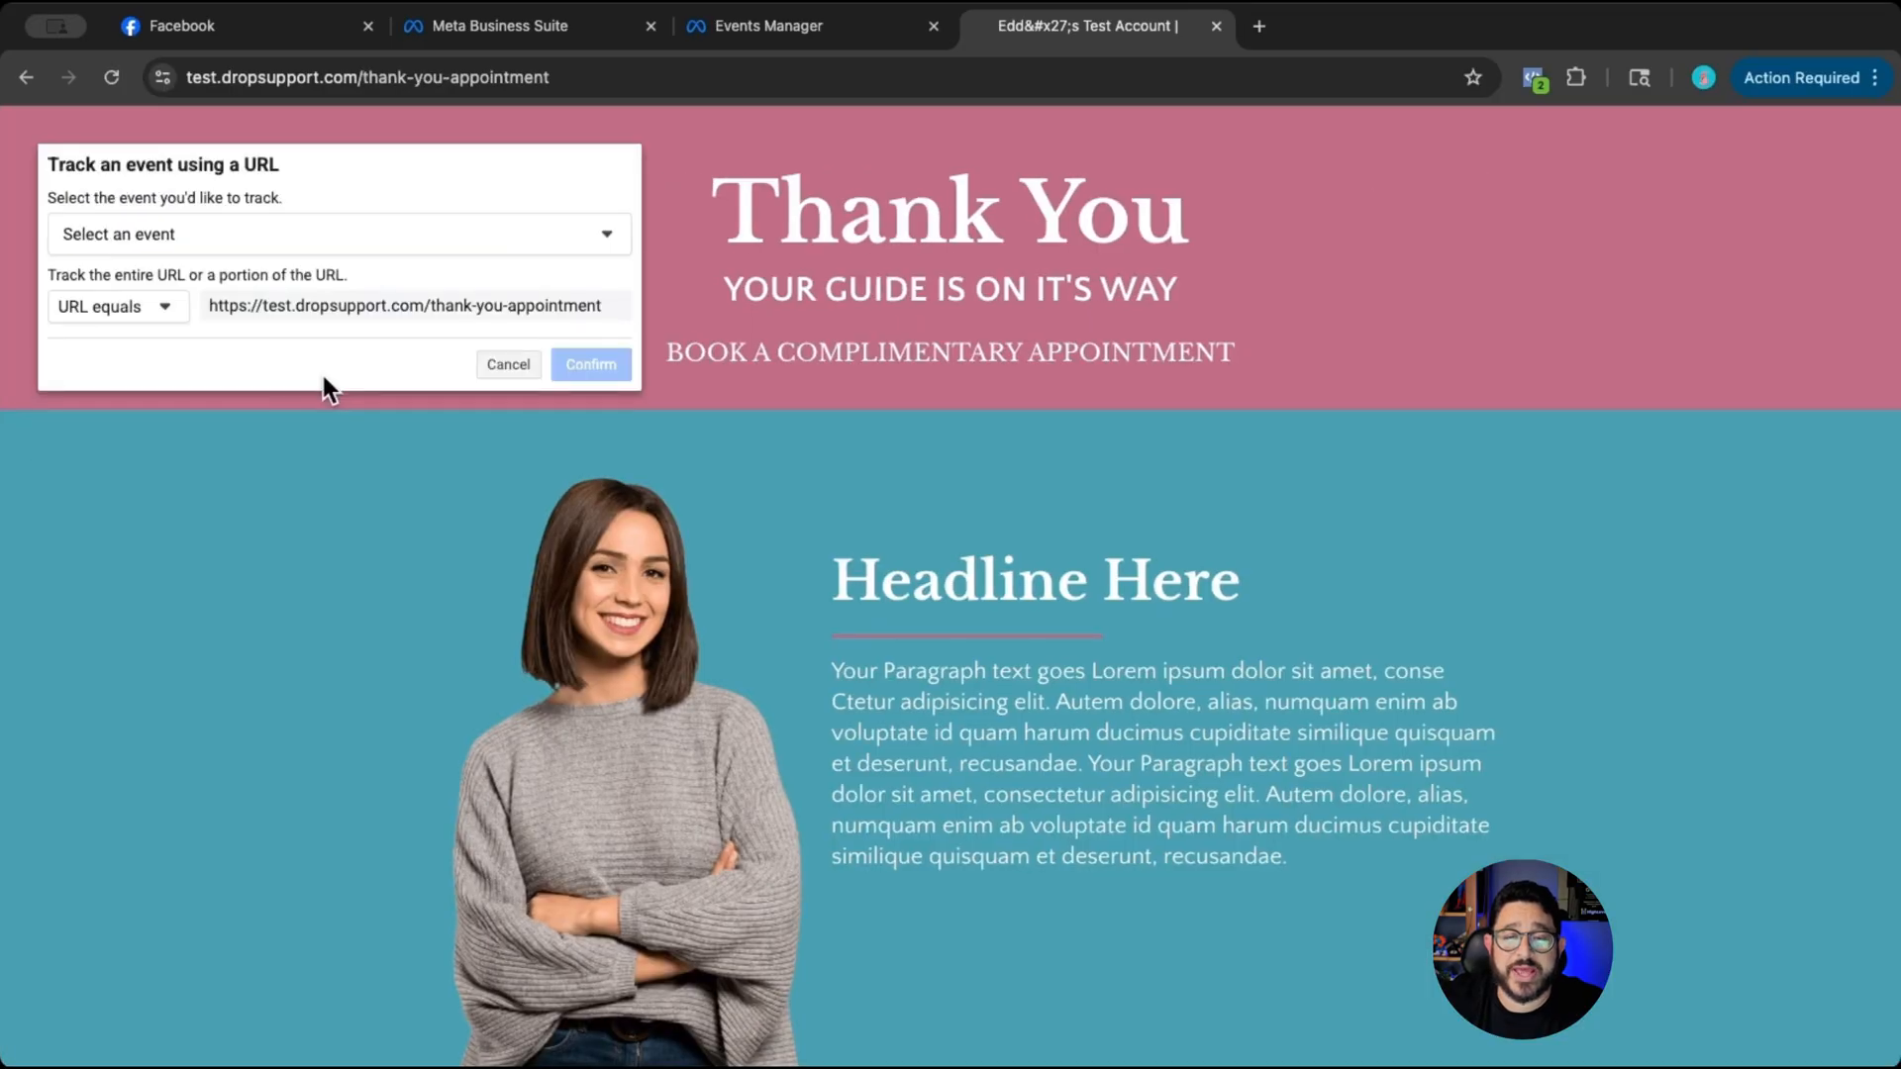
{"action": "left_click", "coordinate": [509, 241]}
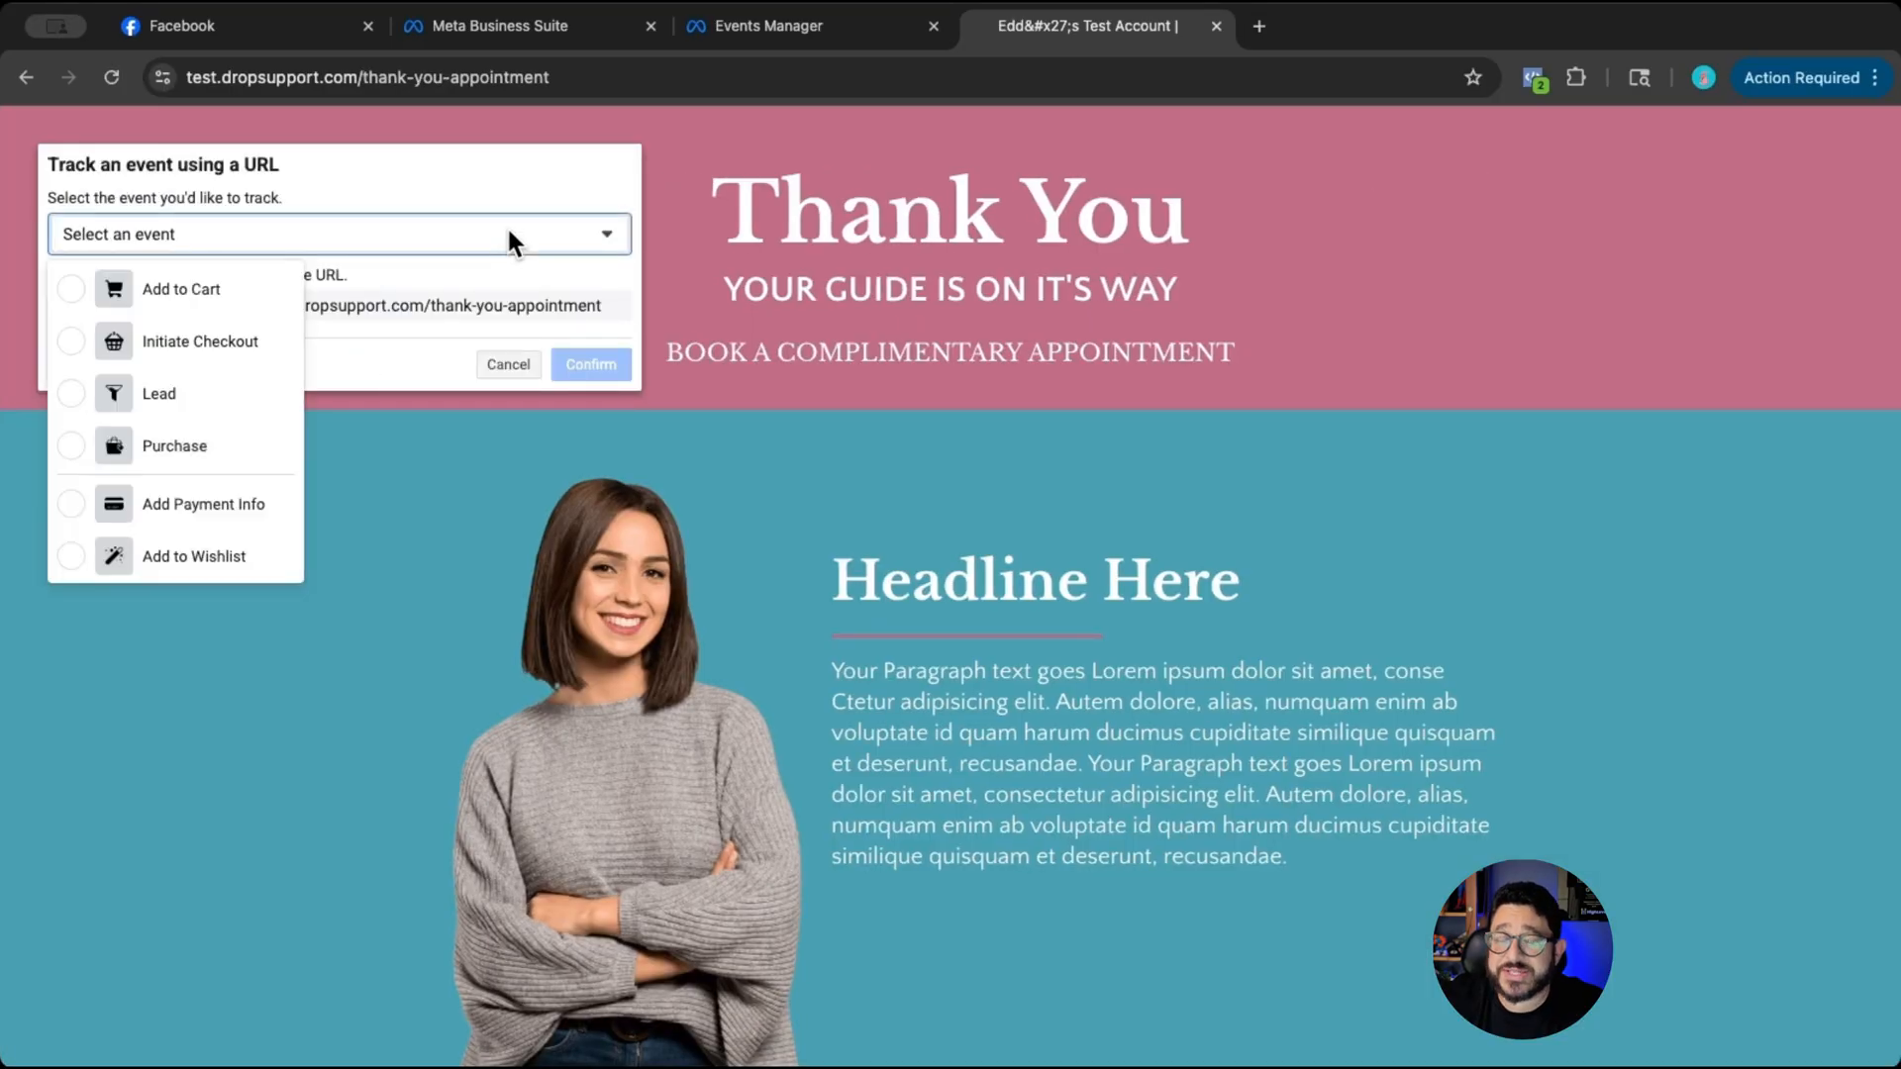
{"action": "left_click", "coordinate": [158, 389]}
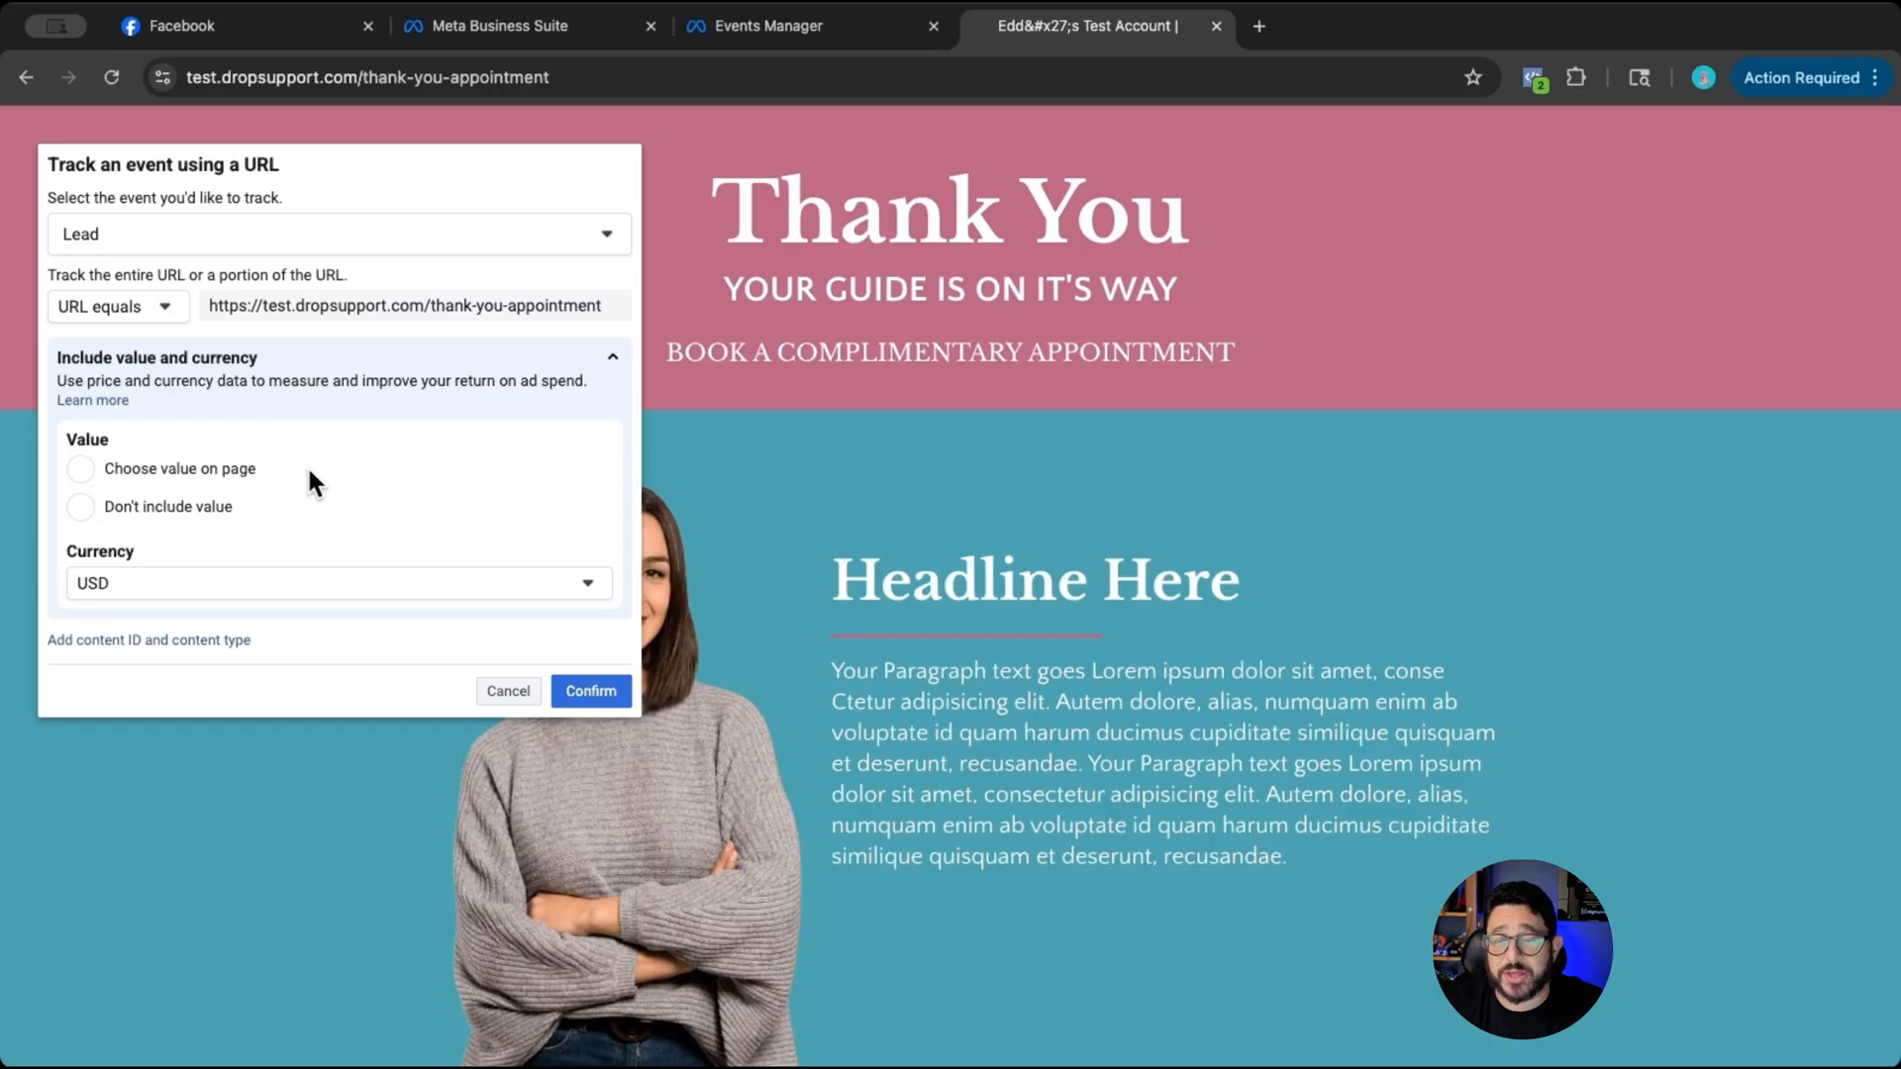
{"action": "left_click", "coordinate": [586, 692]}
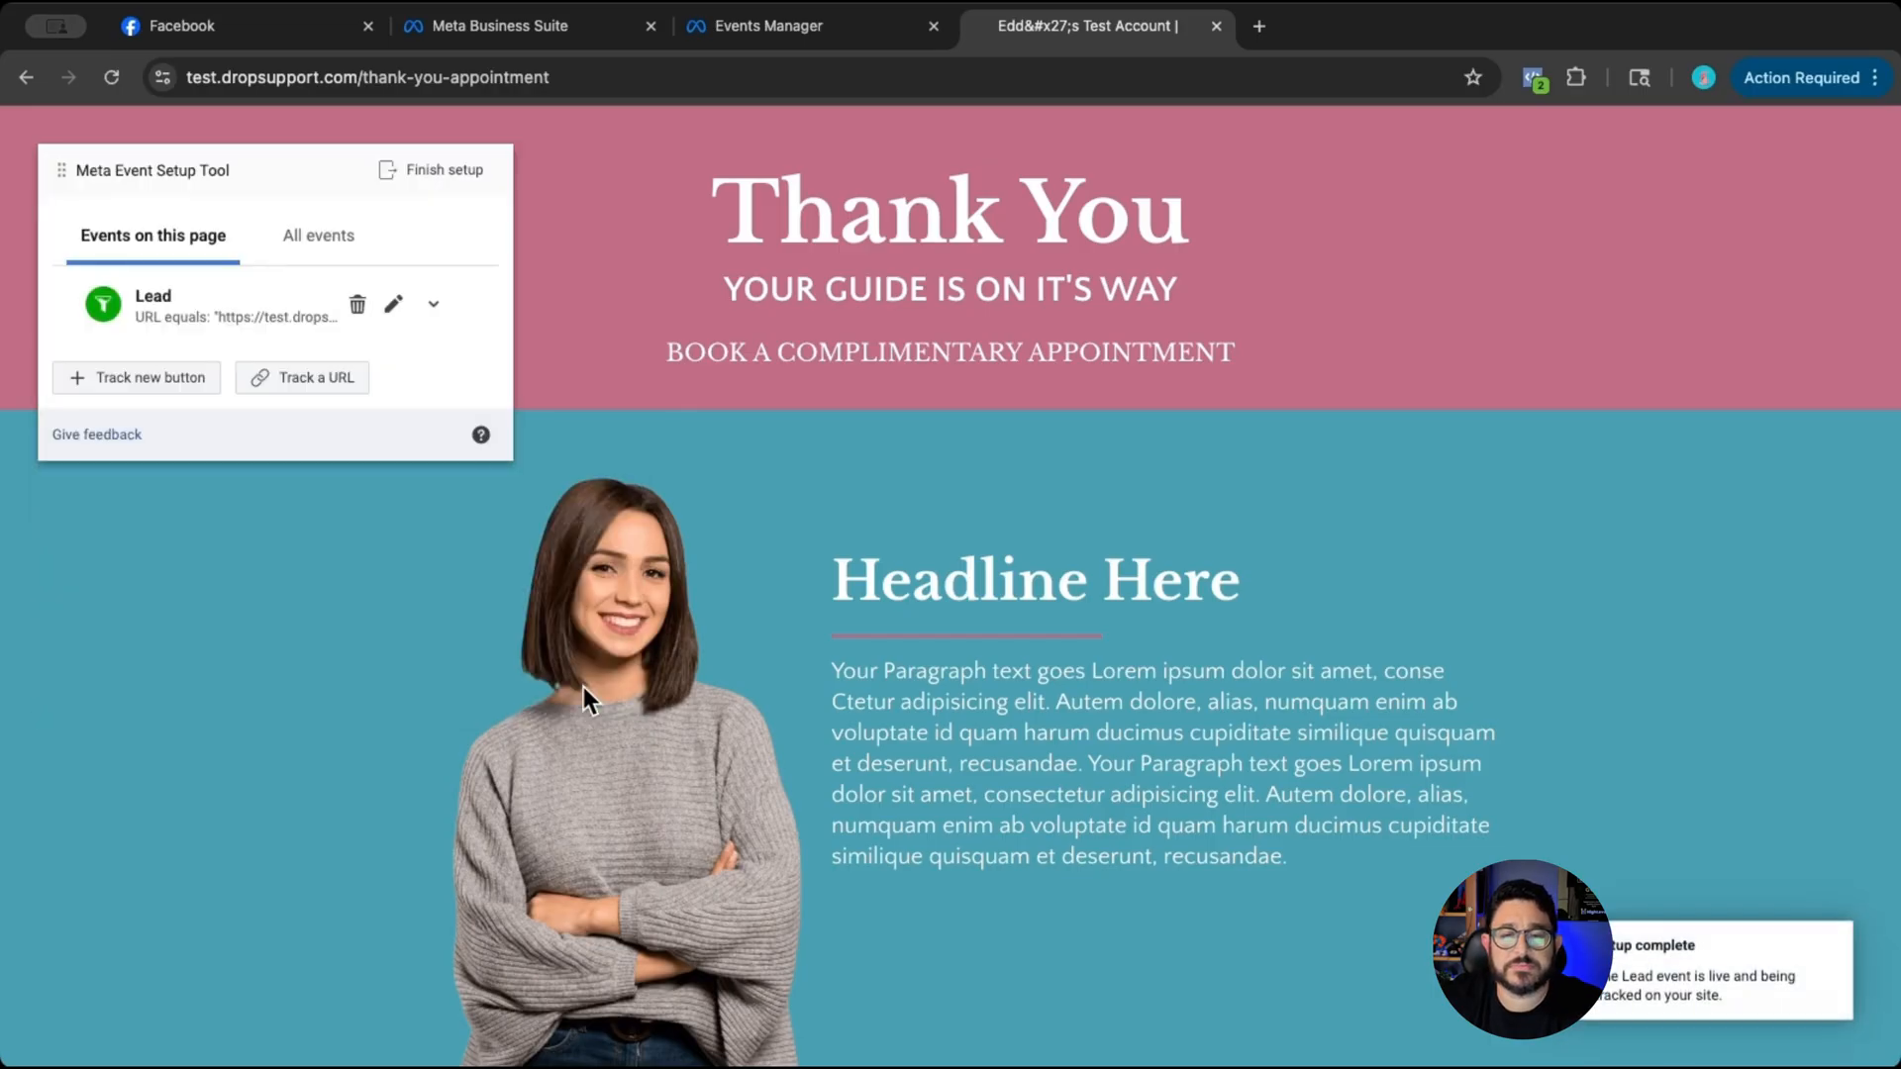
- Finish the event setup with the View Content and Lead events and submit Yes as feedback on the Event Setup Tool
{"action": "left_click", "coordinate": [445, 191]}
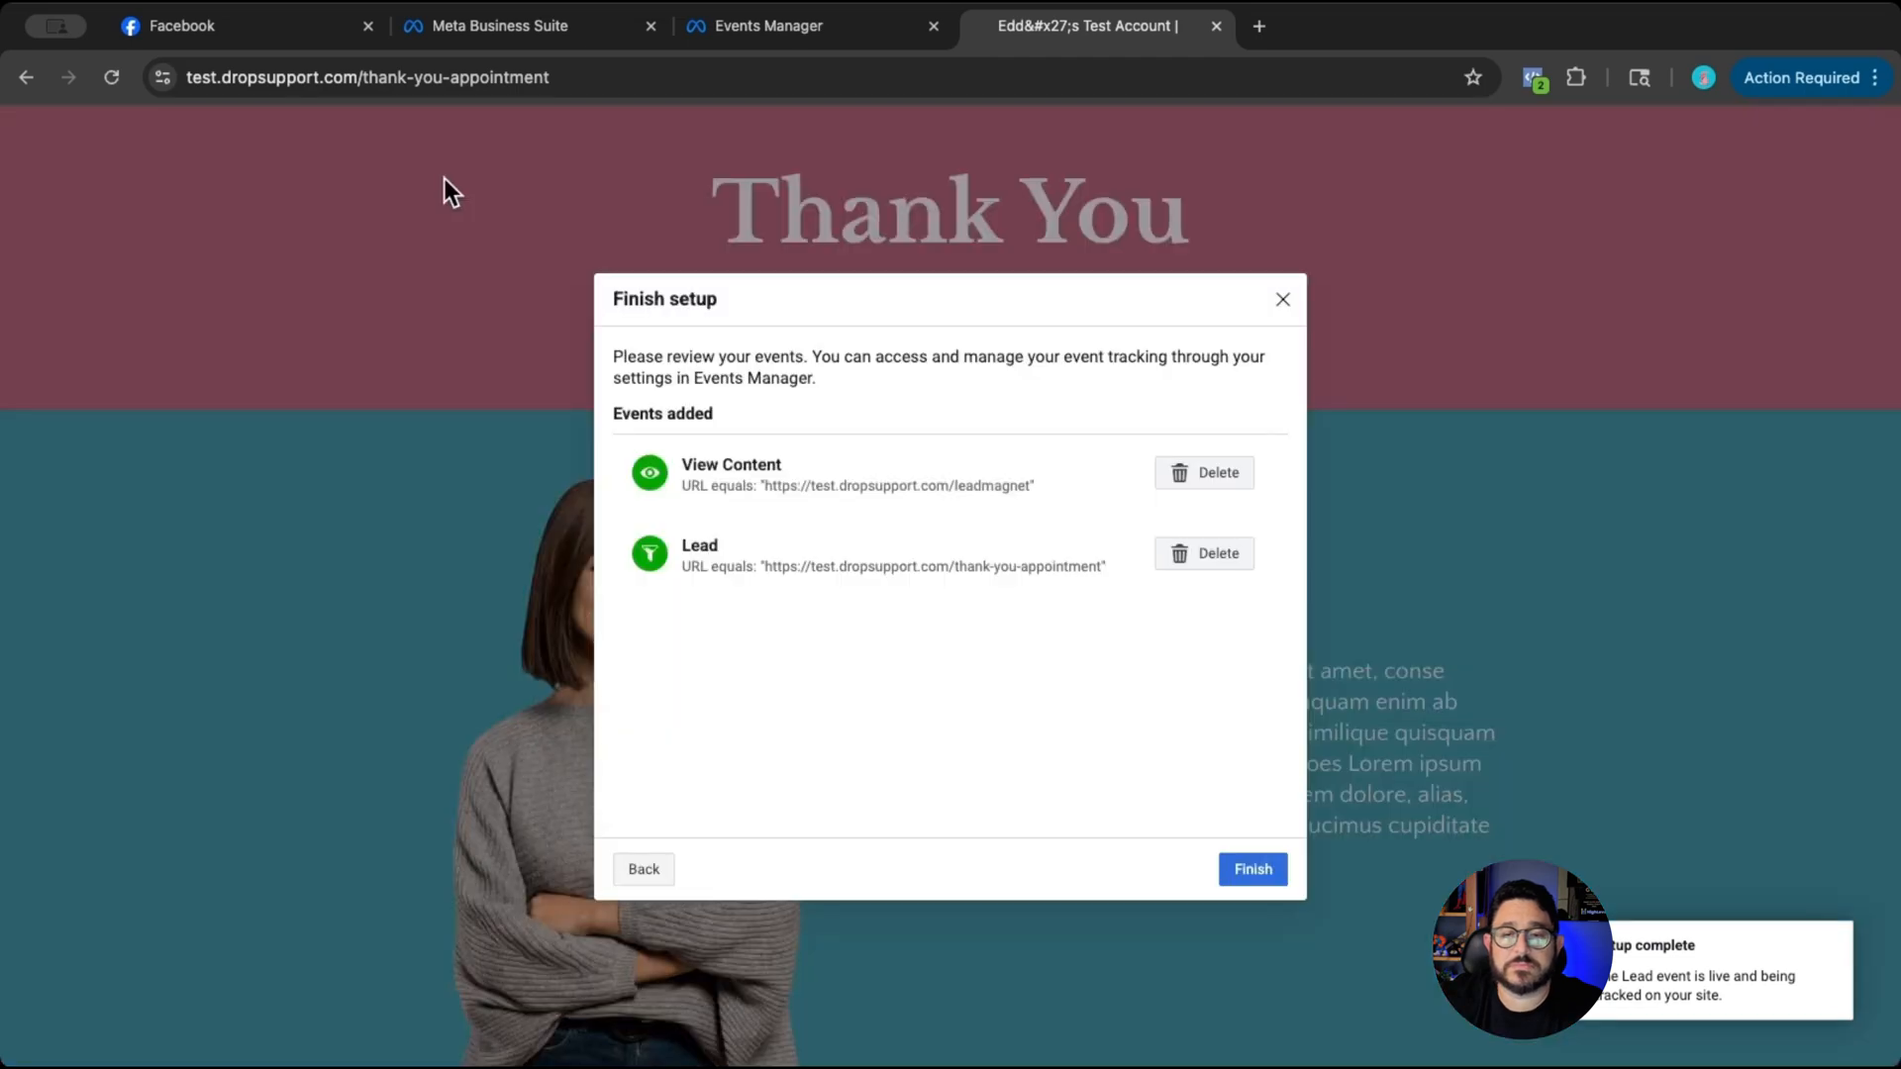
{"action": "left_click", "coordinate": [1253, 869]}
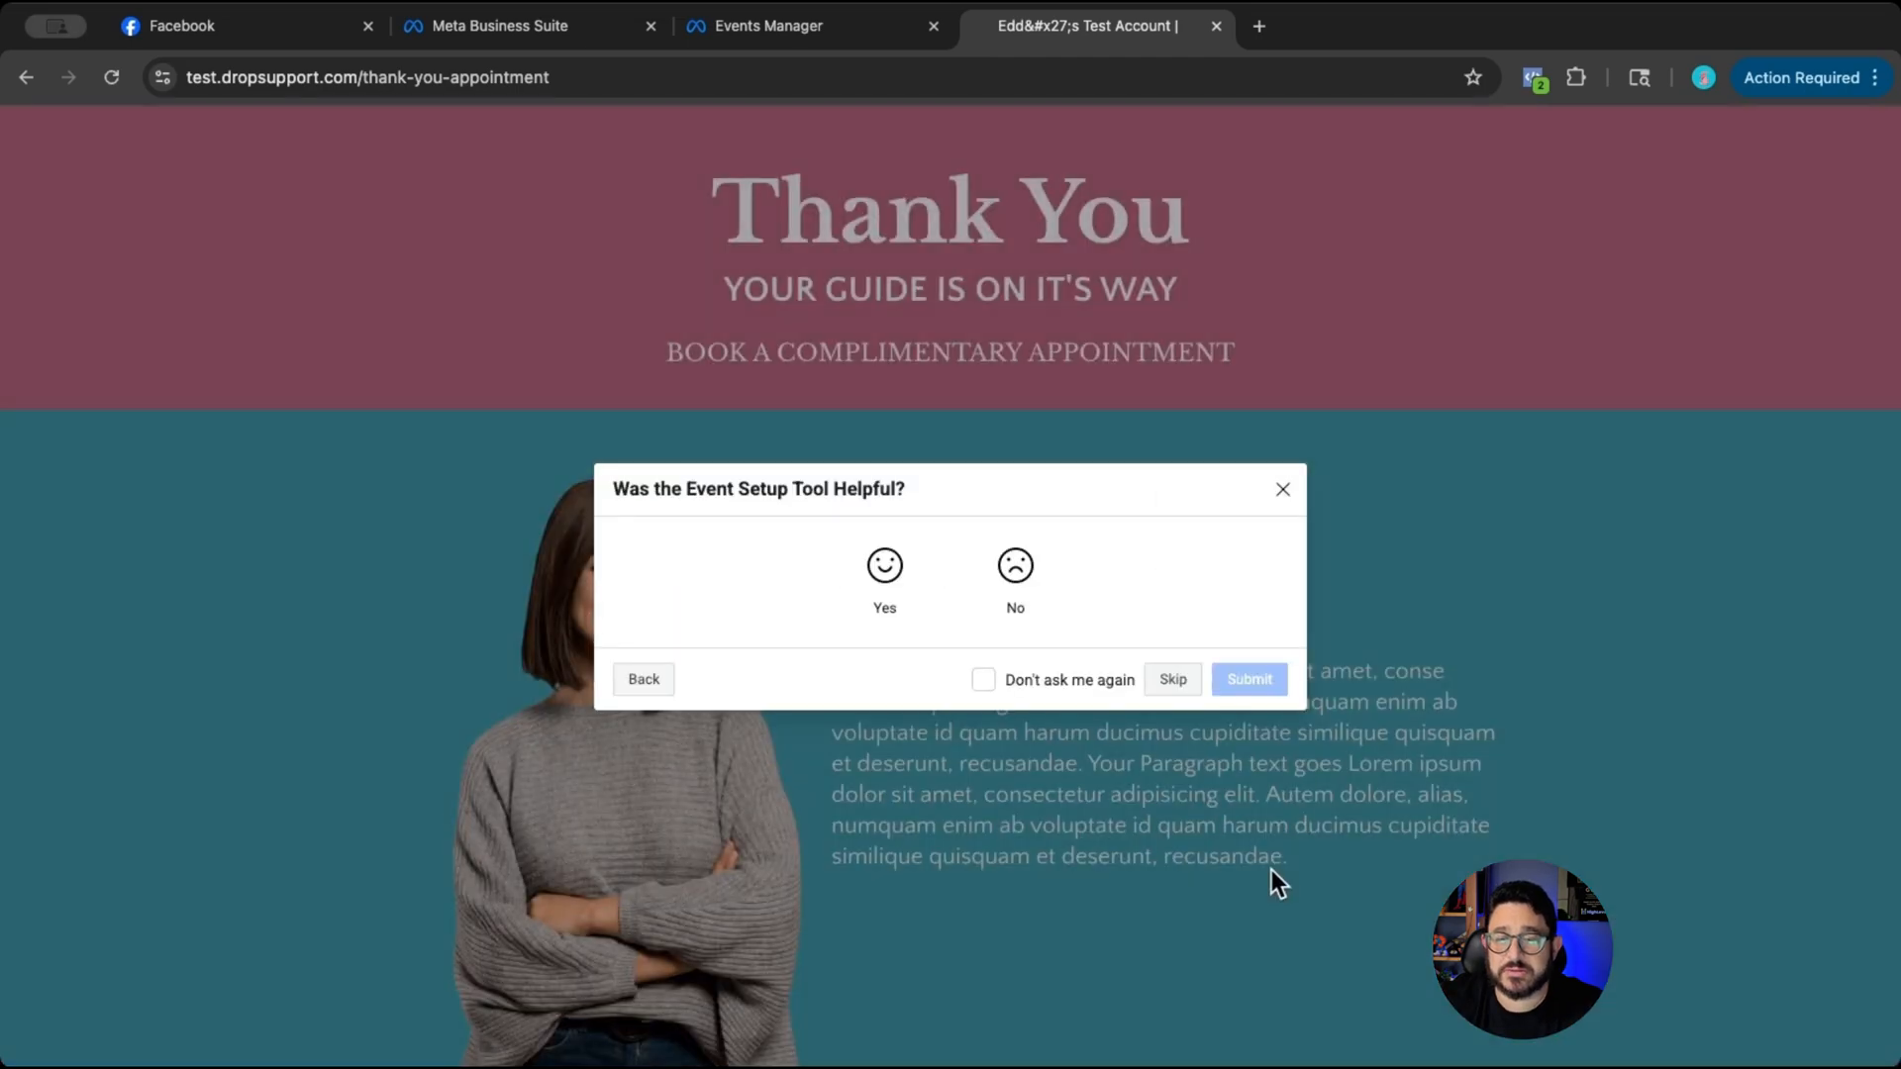
{"action": "left_click", "coordinate": [879, 611]}
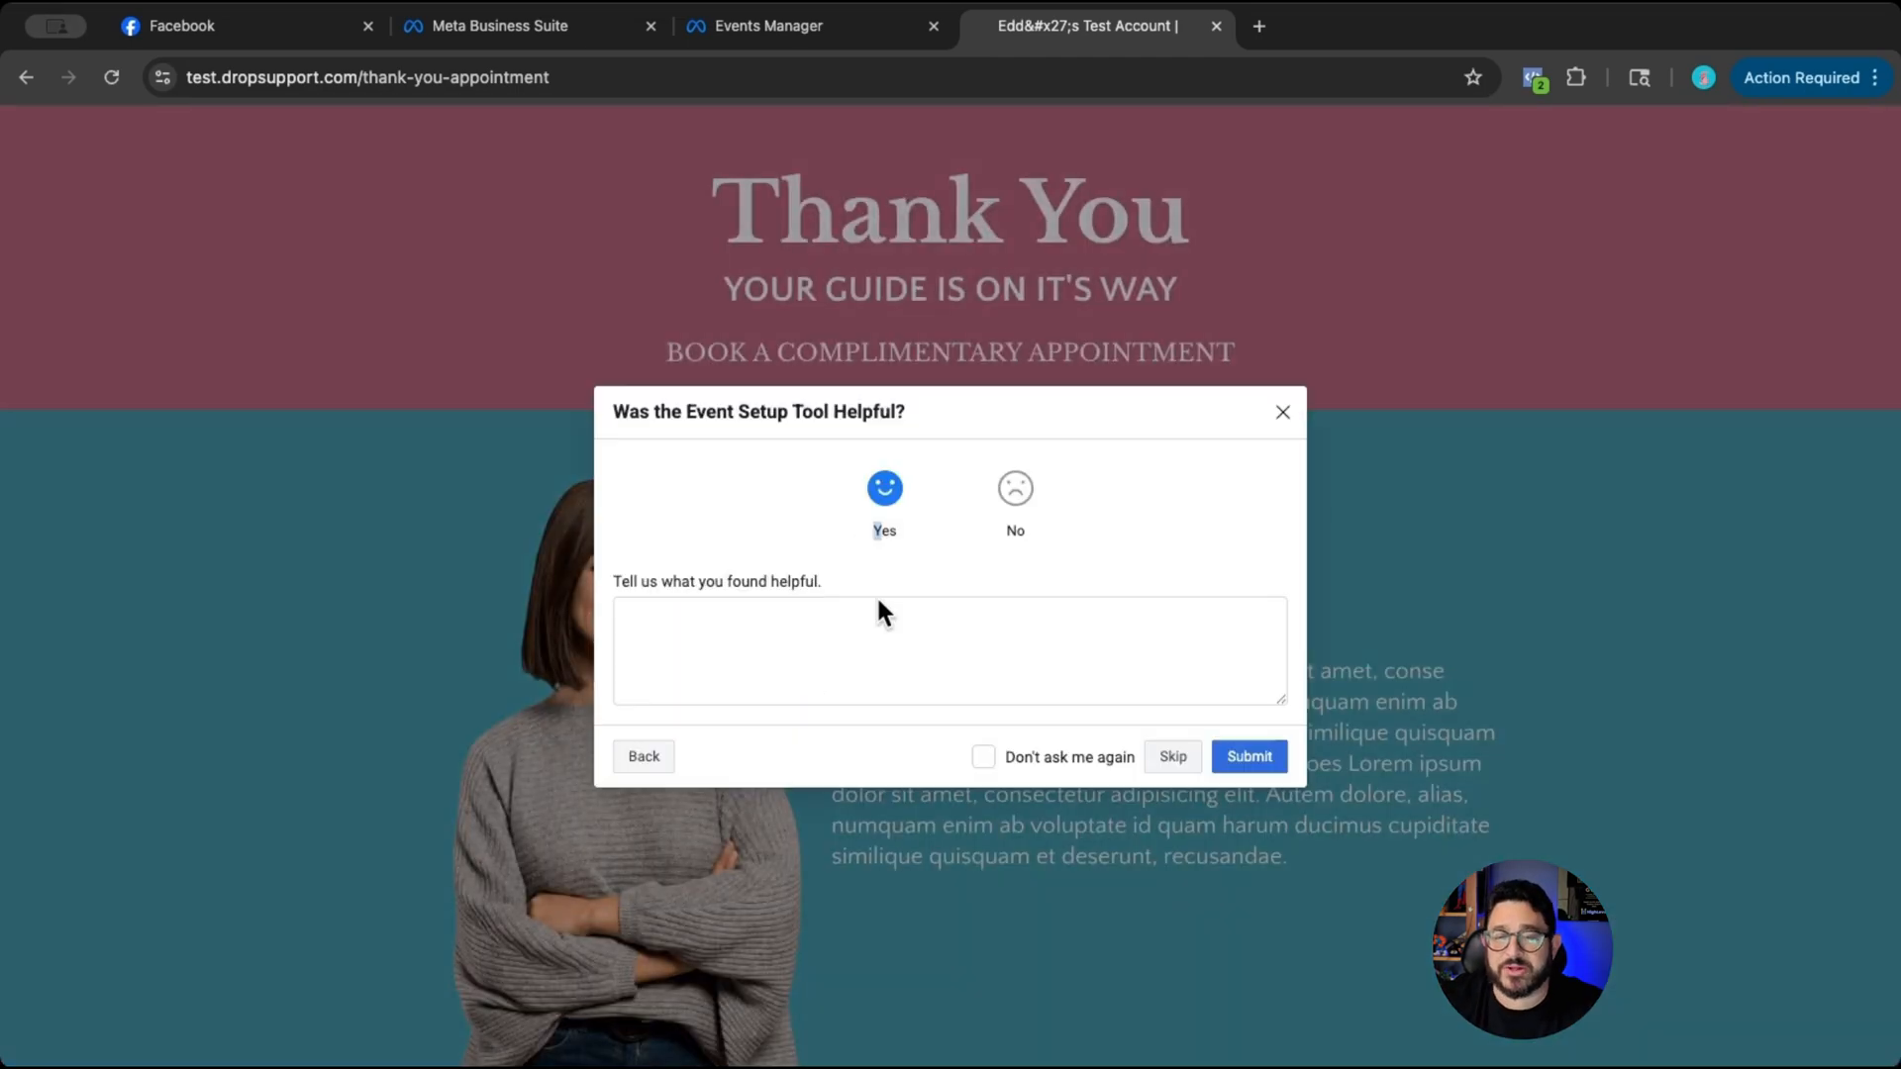
{"action": "left_click", "coordinate": [1245, 778]}
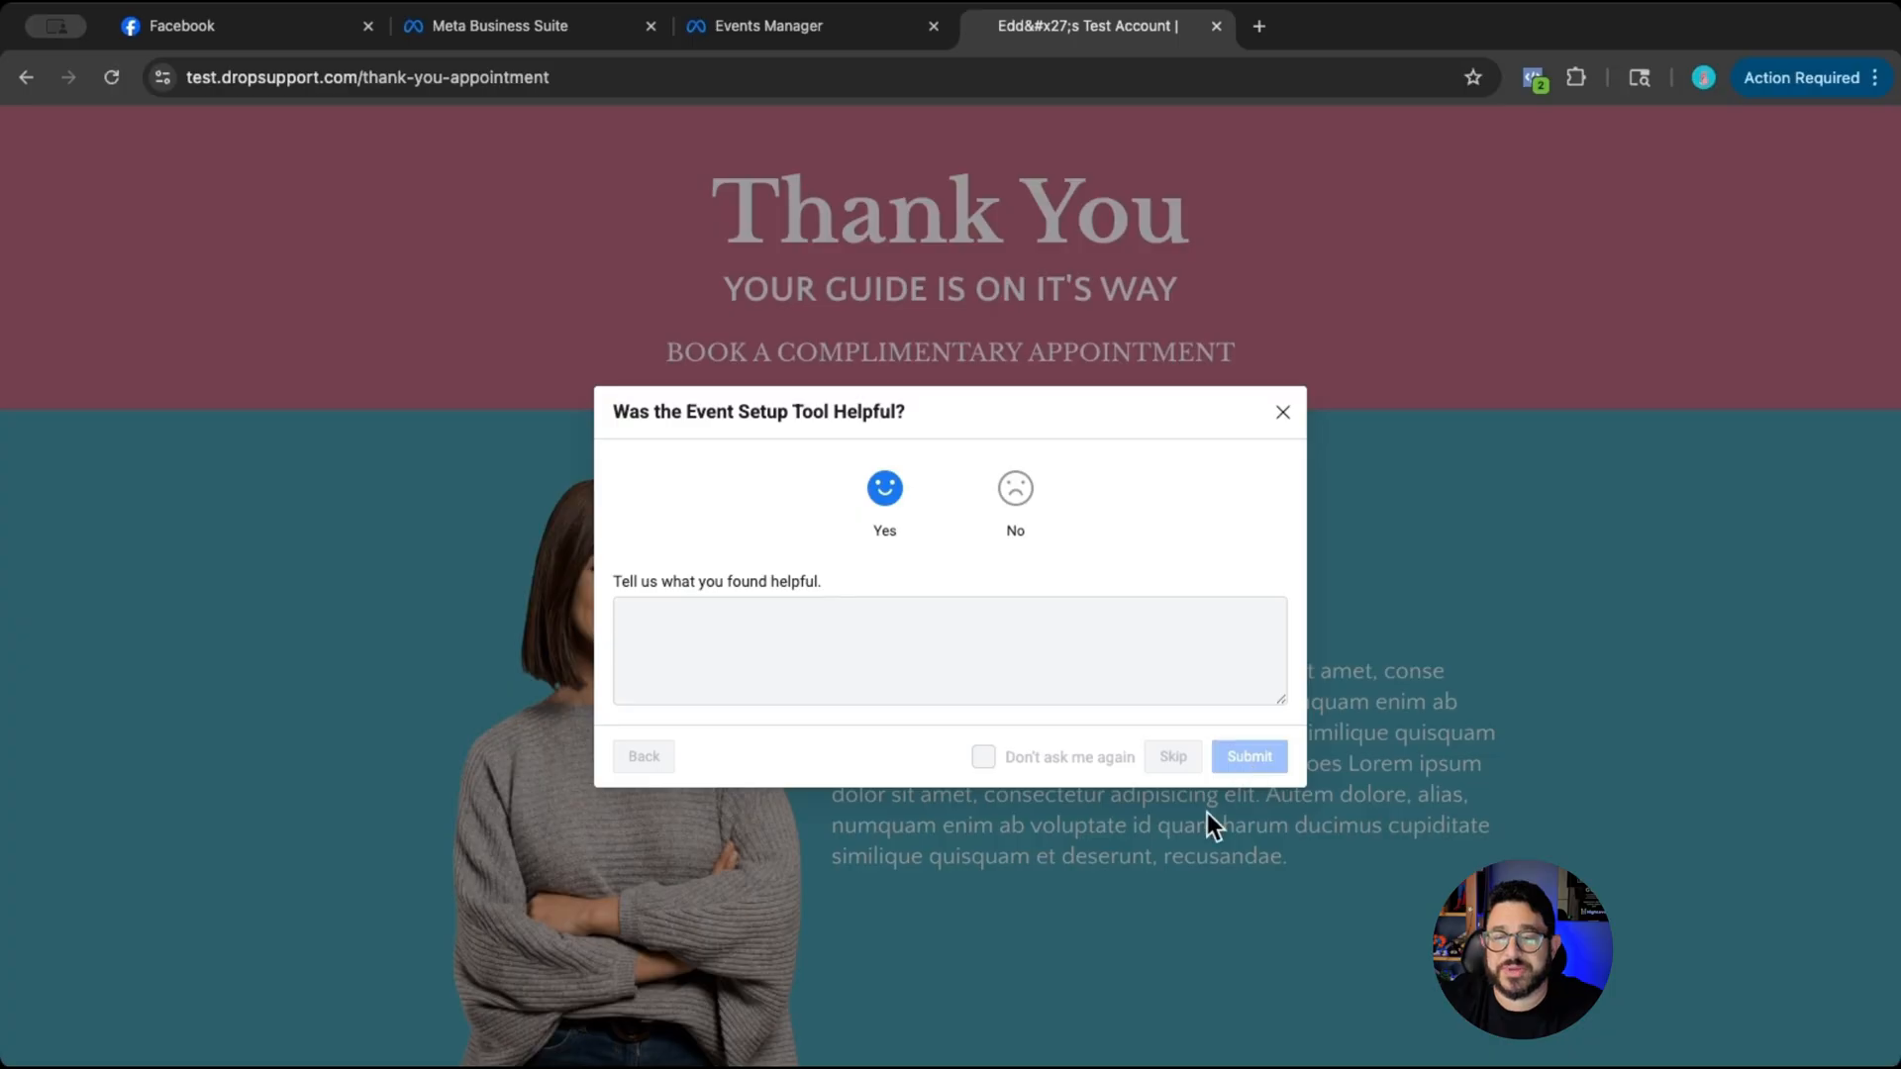
{"action": "left_click", "coordinate": [1253, 714]}
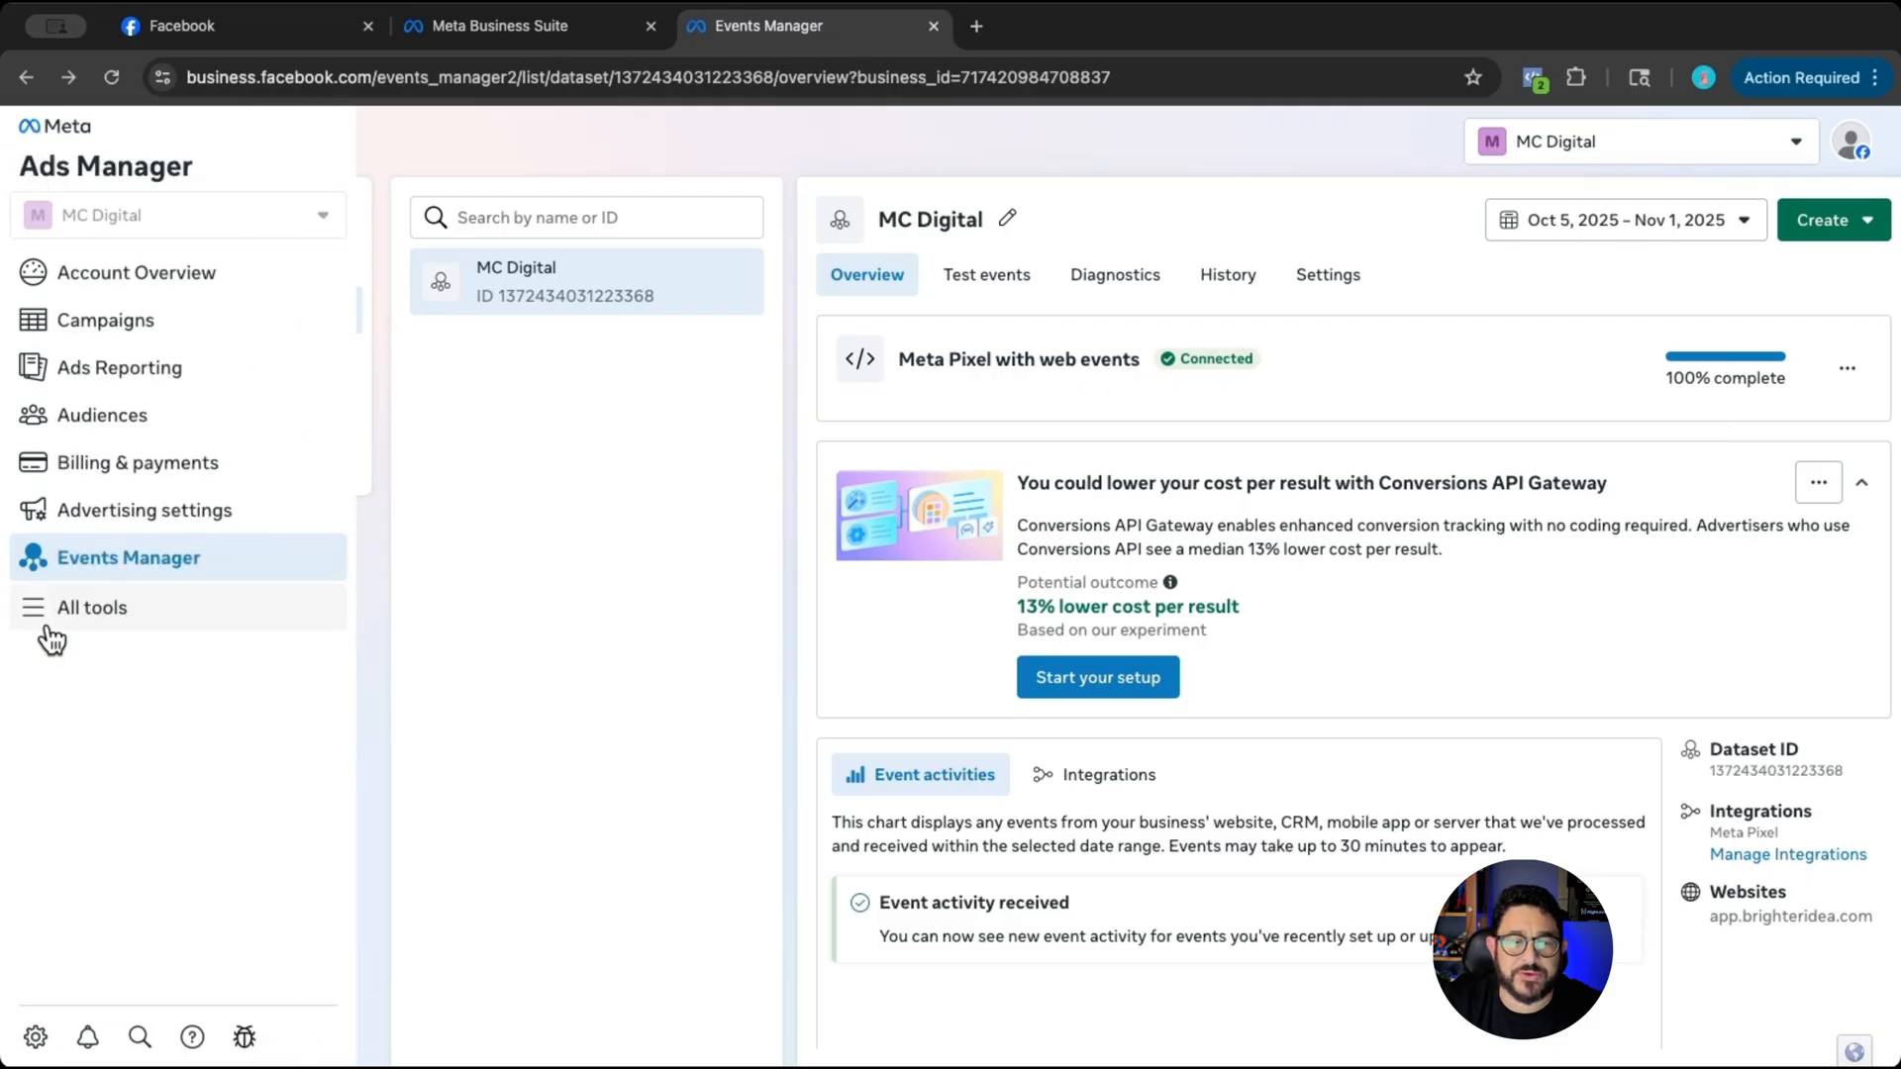
- Open the Domains section under Brand safety and suitability in the MC Digital business settings
{"action": "left_click", "coordinate": [46, 626]}
{"action": "left_click", "coordinate": [1029, 269]}
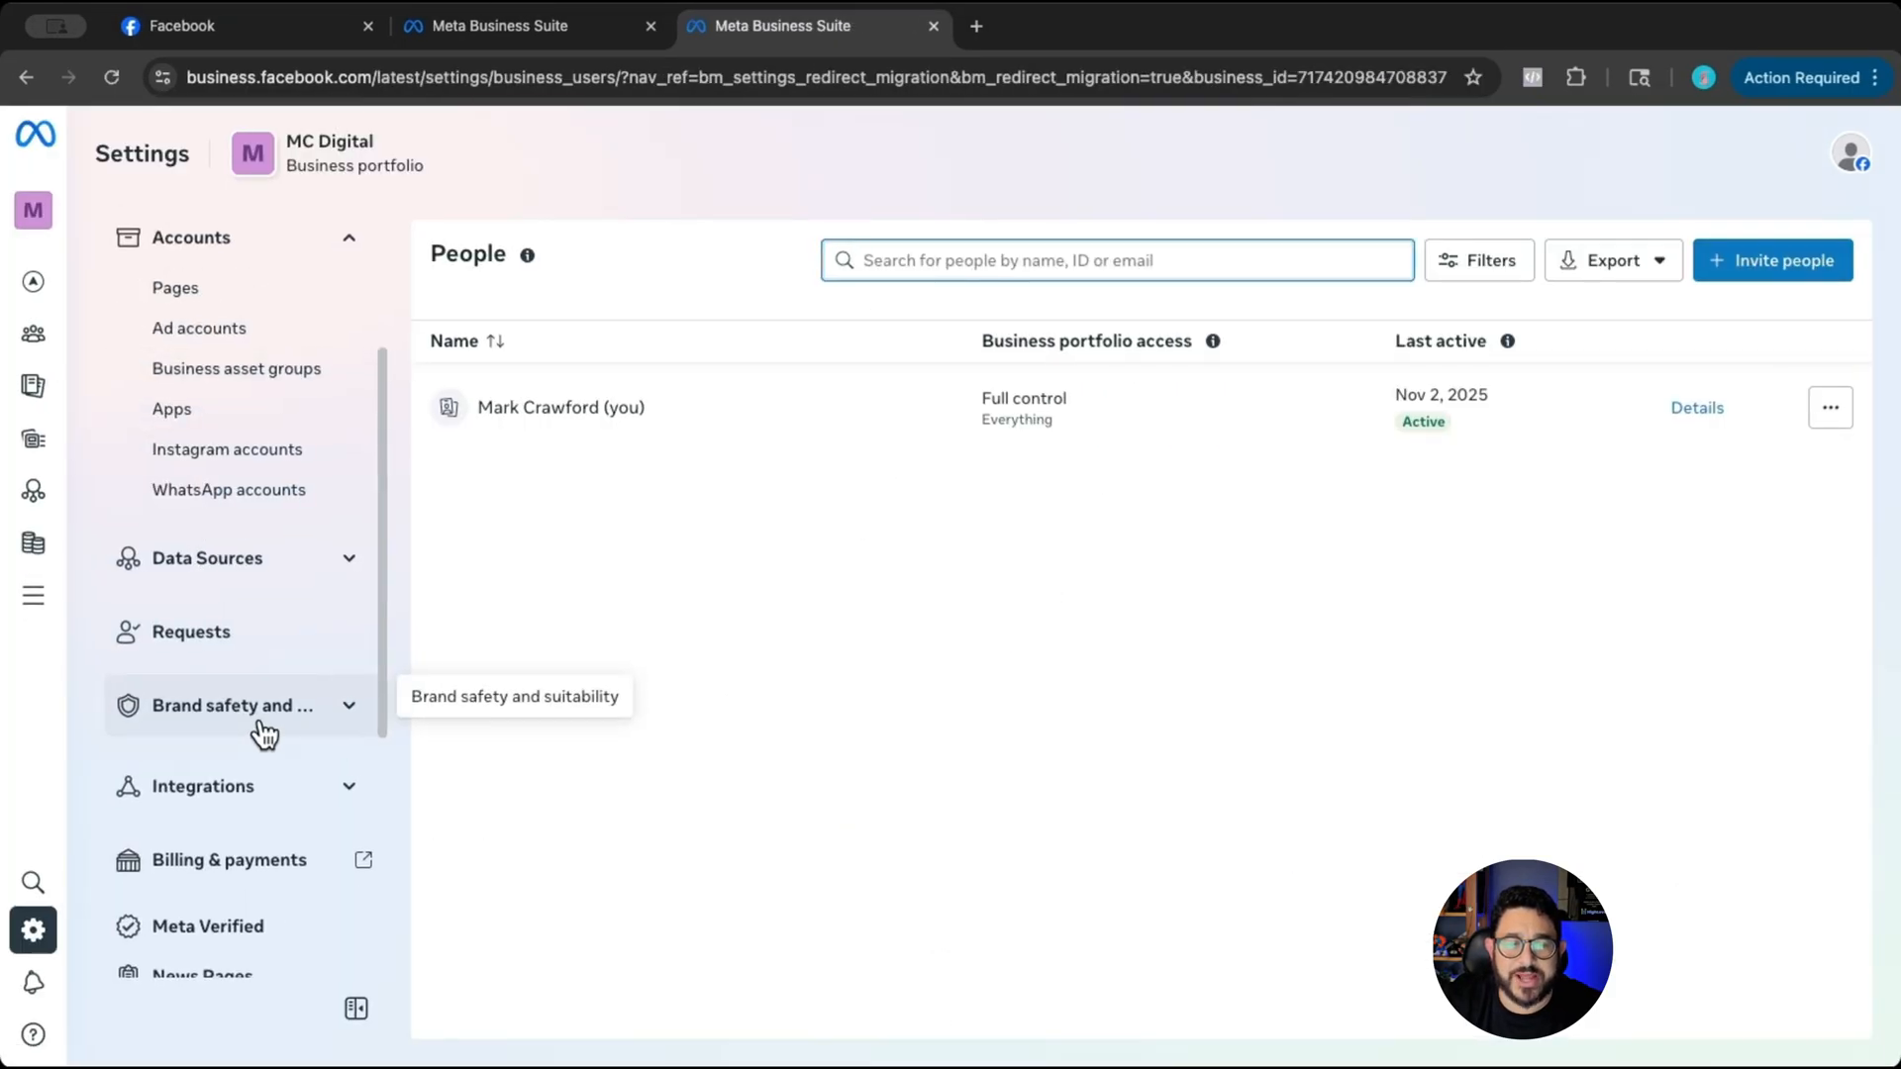
{"action": "left_click", "coordinate": [261, 734]}
{"action": "left_click", "coordinate": [198, 758]}
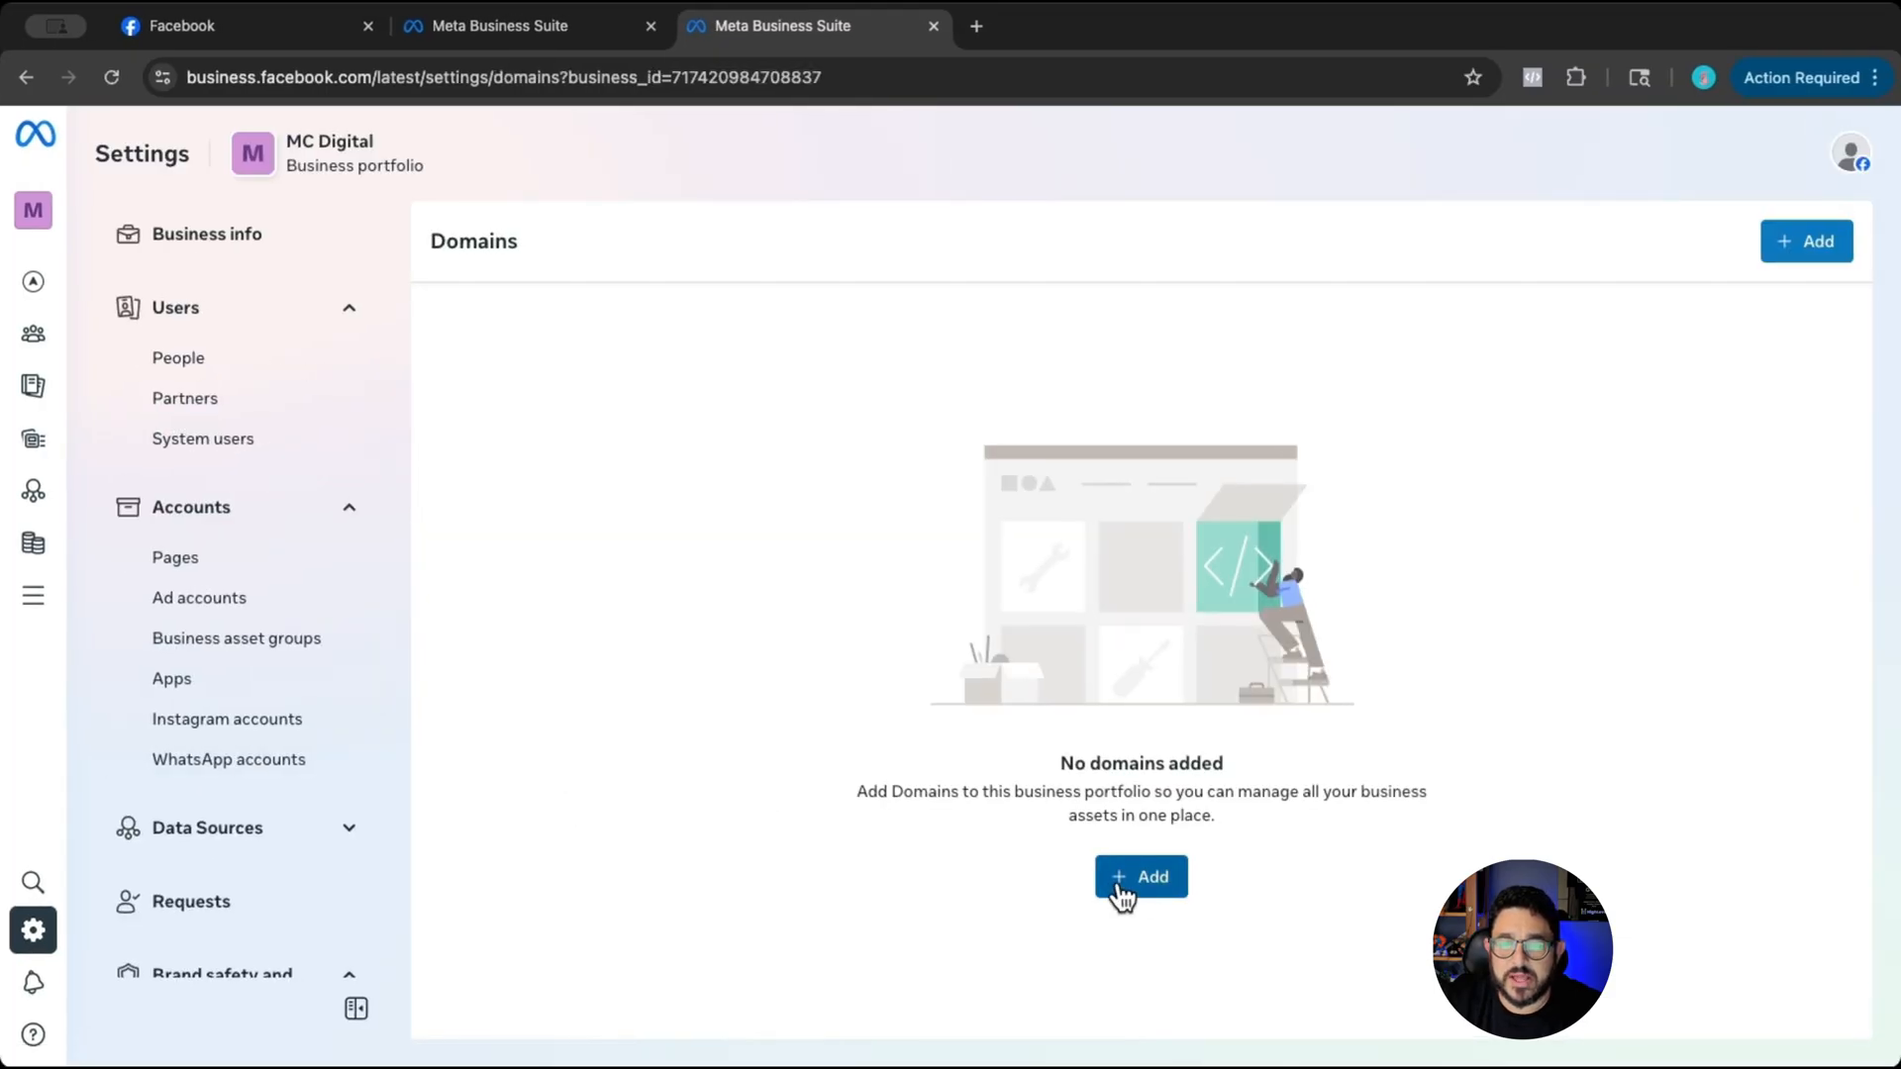
{"action": "left_click", "coordinate": [1127, 887]}
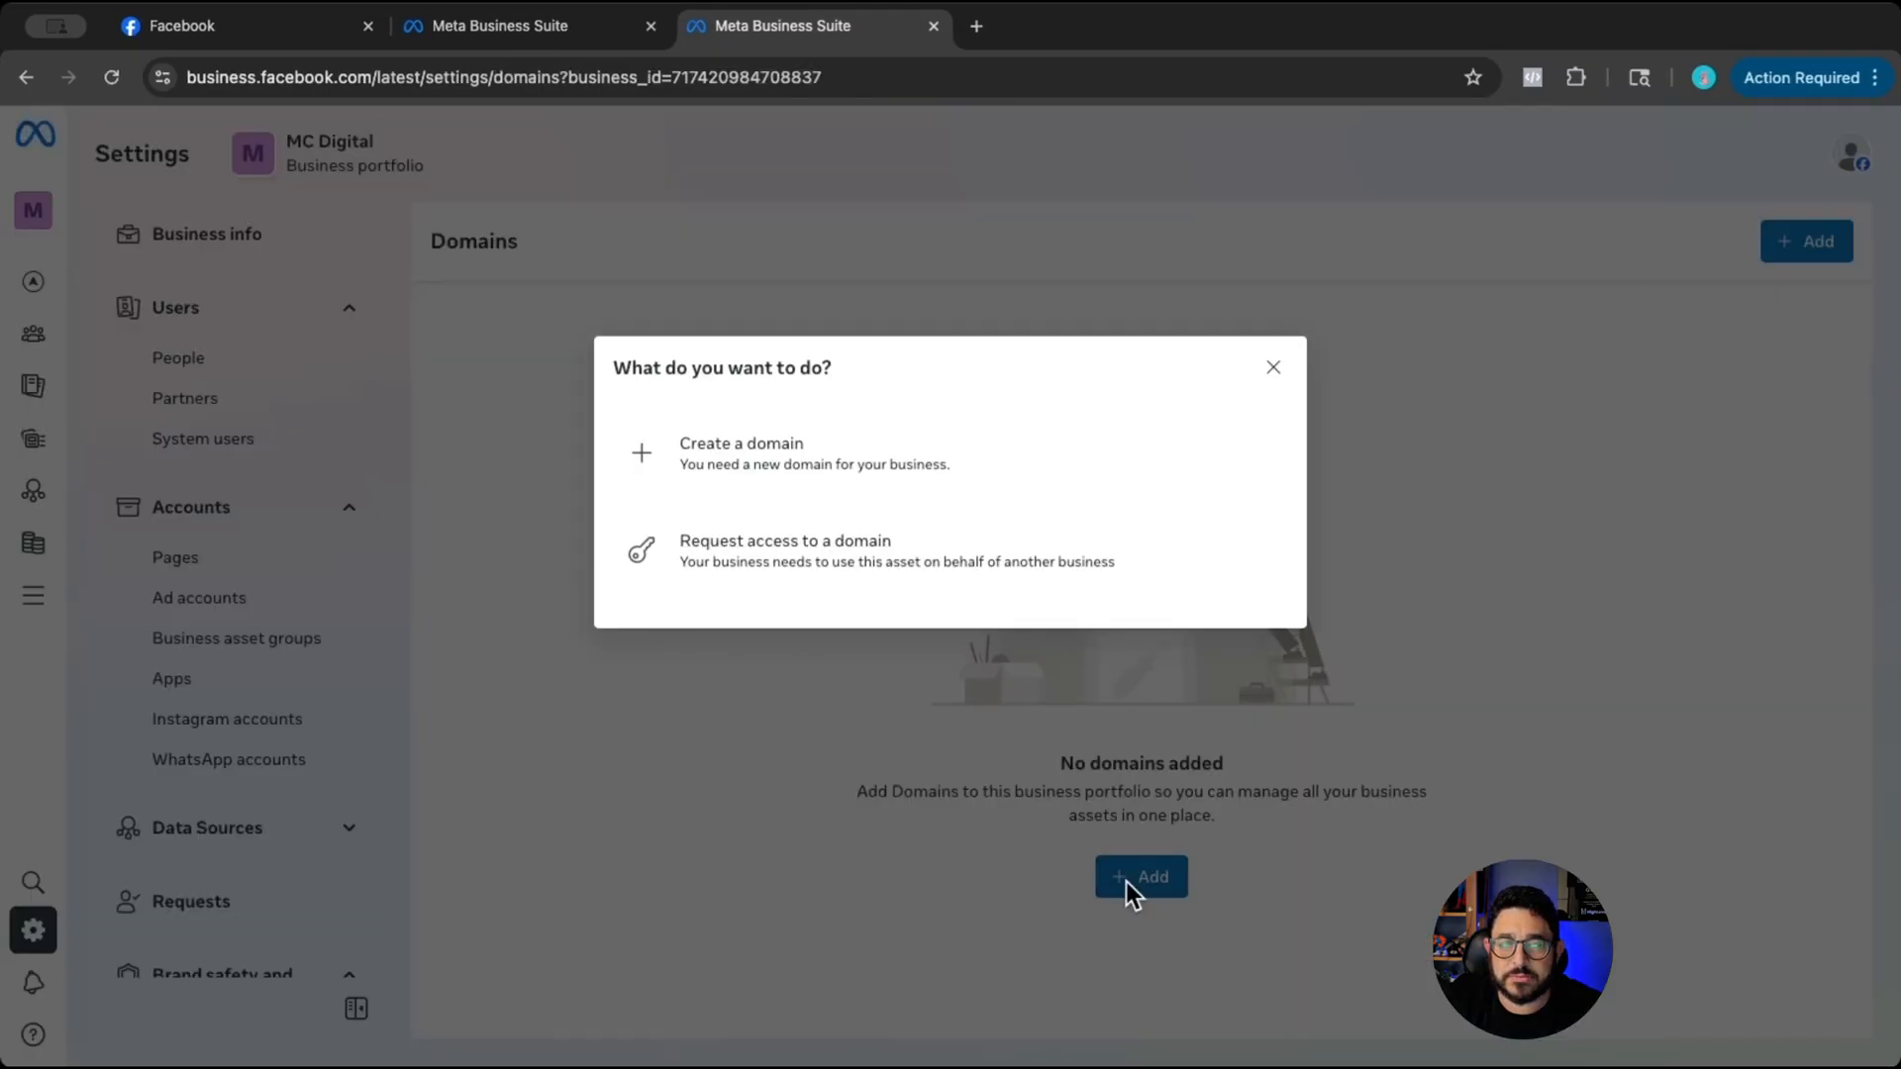
{"action": "left_click", "coordinate": [762, 475]}
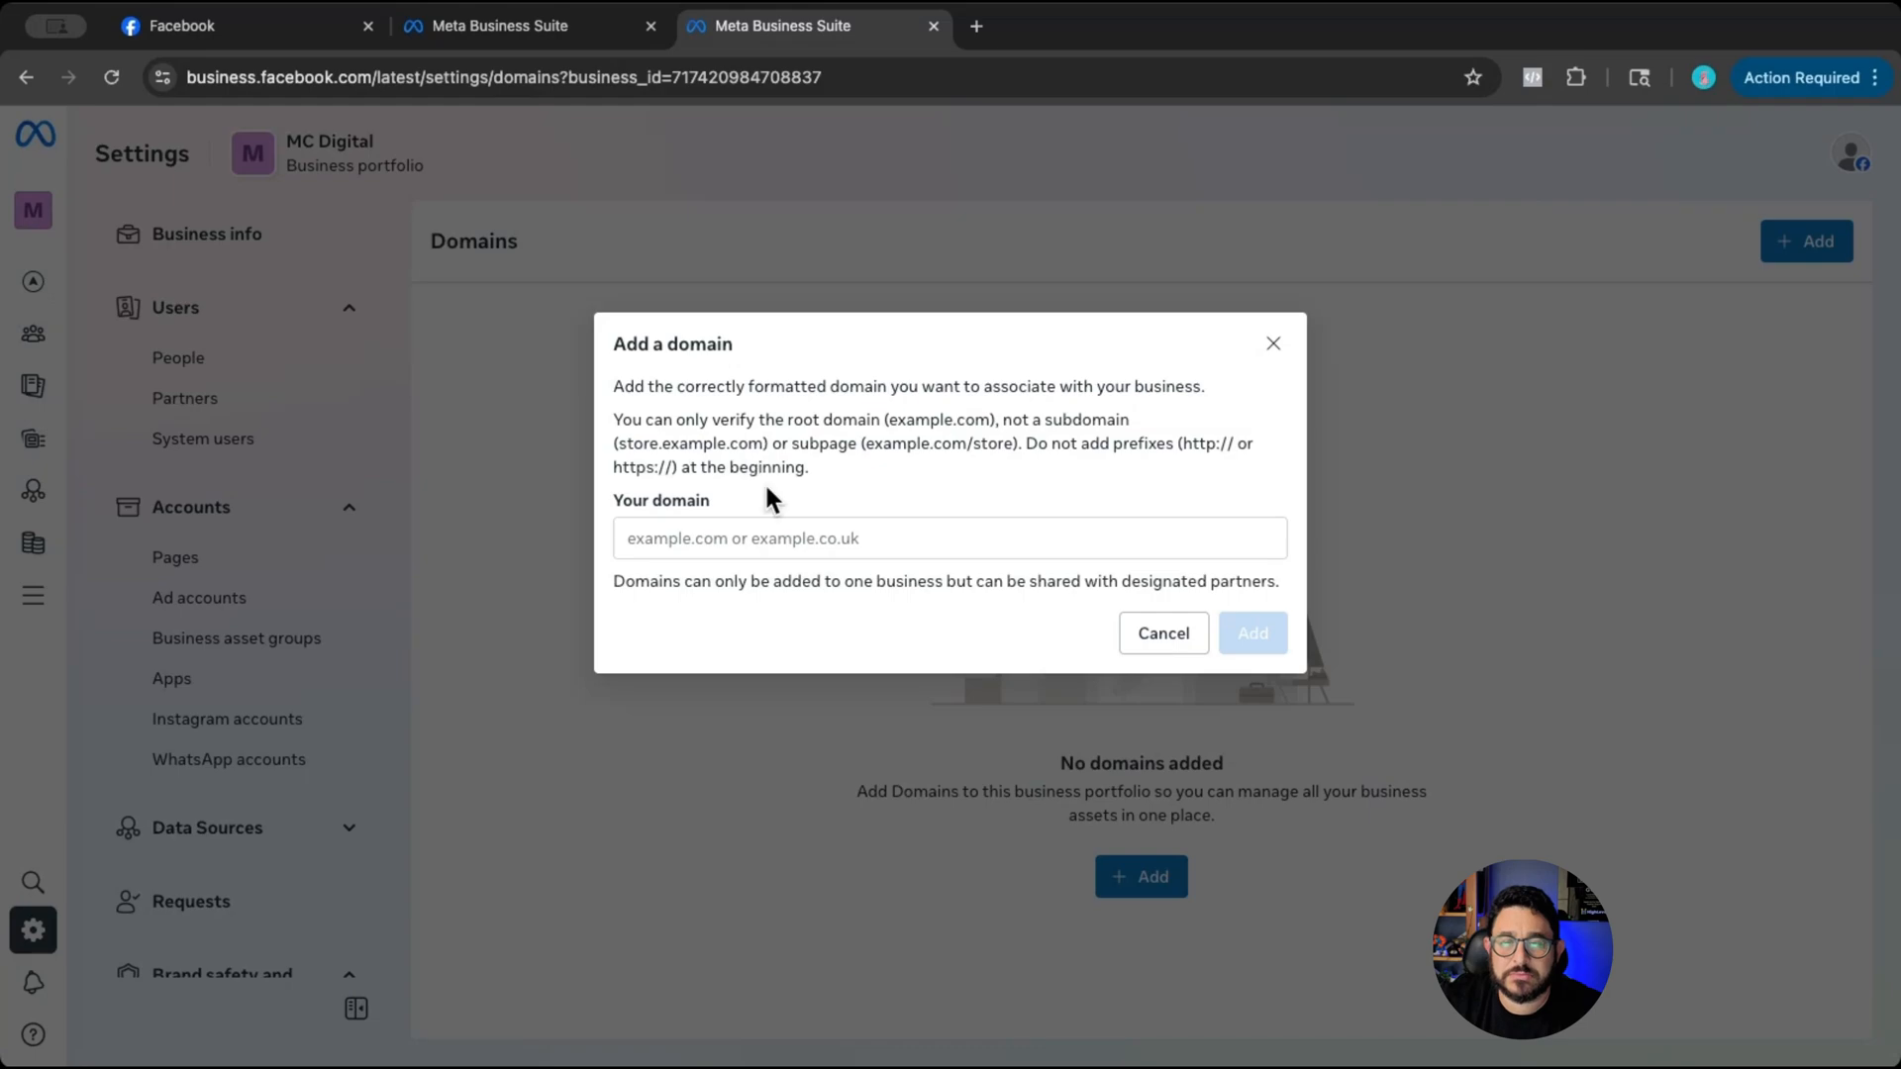
{"action": "left_click", "coordinate": [766, 540]}
{"action": "type", "text": "https://test.dropsupport.com/thank-you-appointment"}
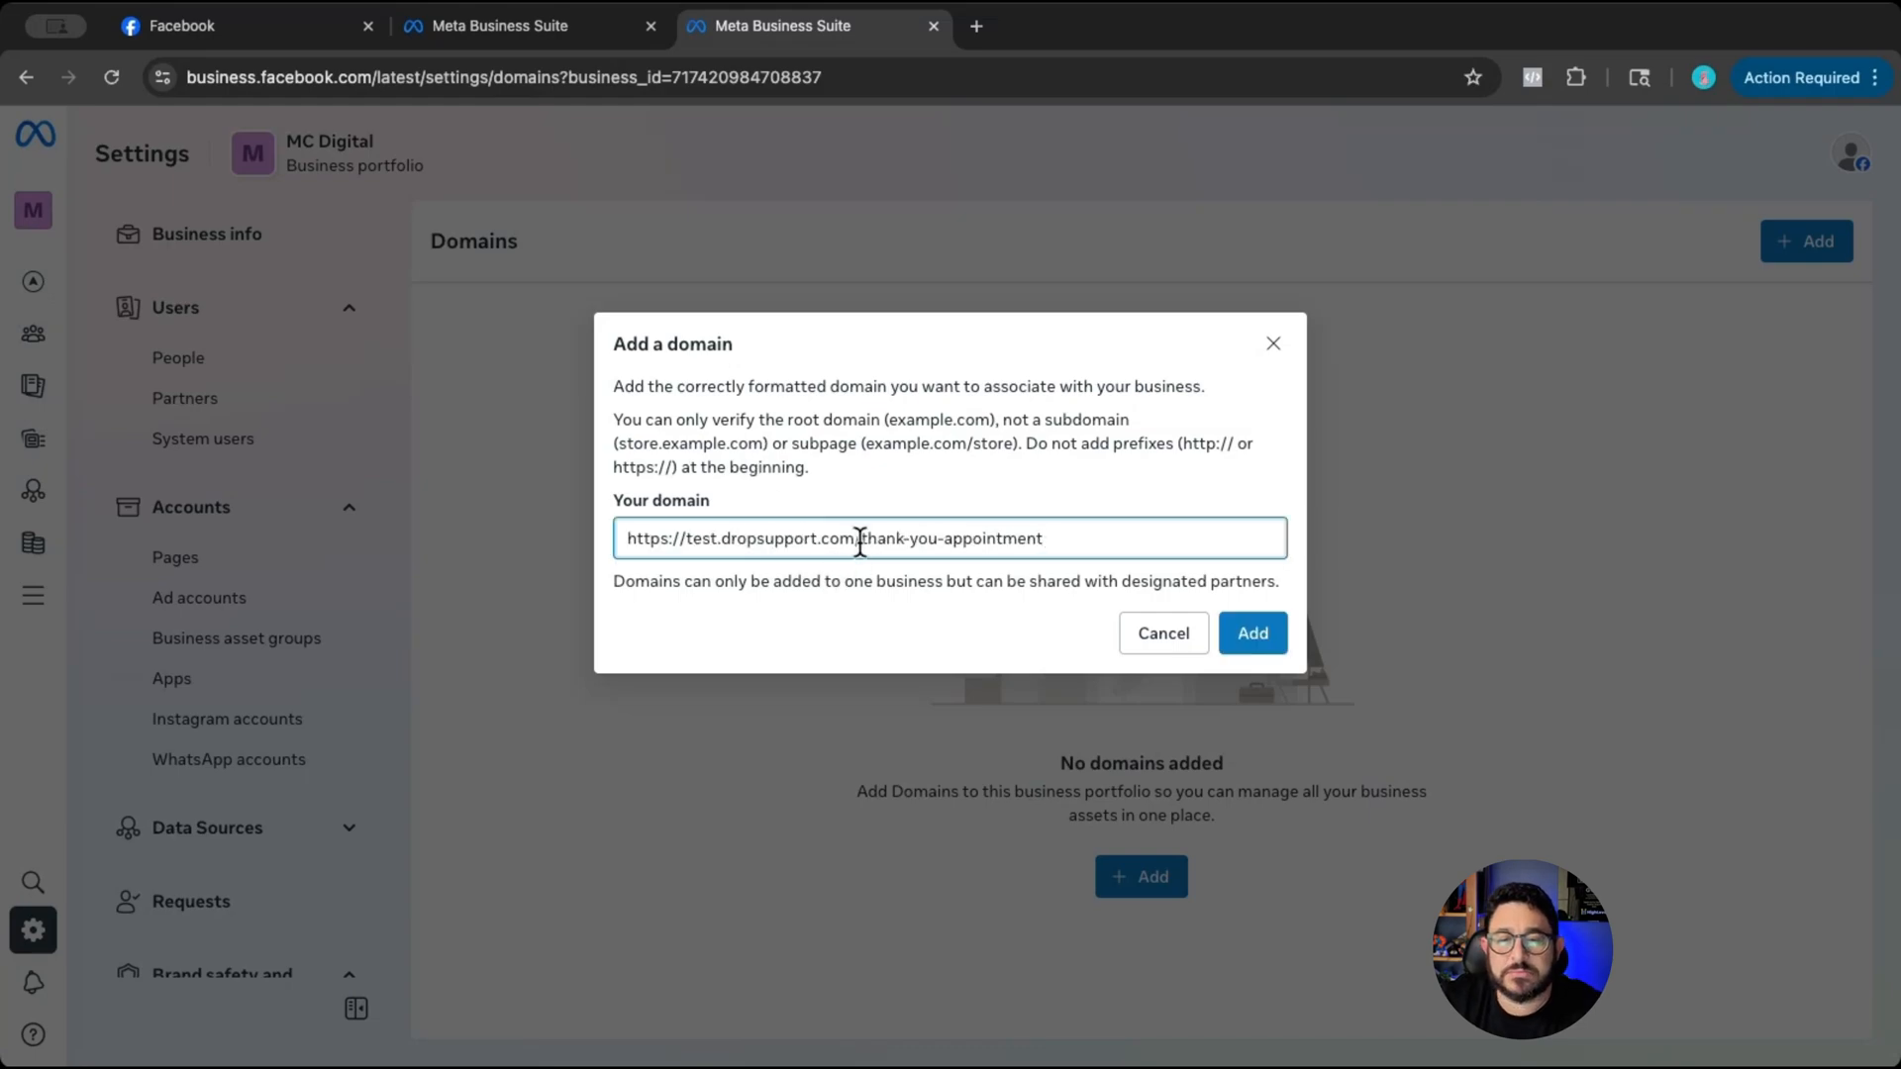
{"action": "left_click_drag", "start_coordinate": [859, 541], "coordinate": [1095, 539]}
{"action": "key", "text": "BackSpace"}
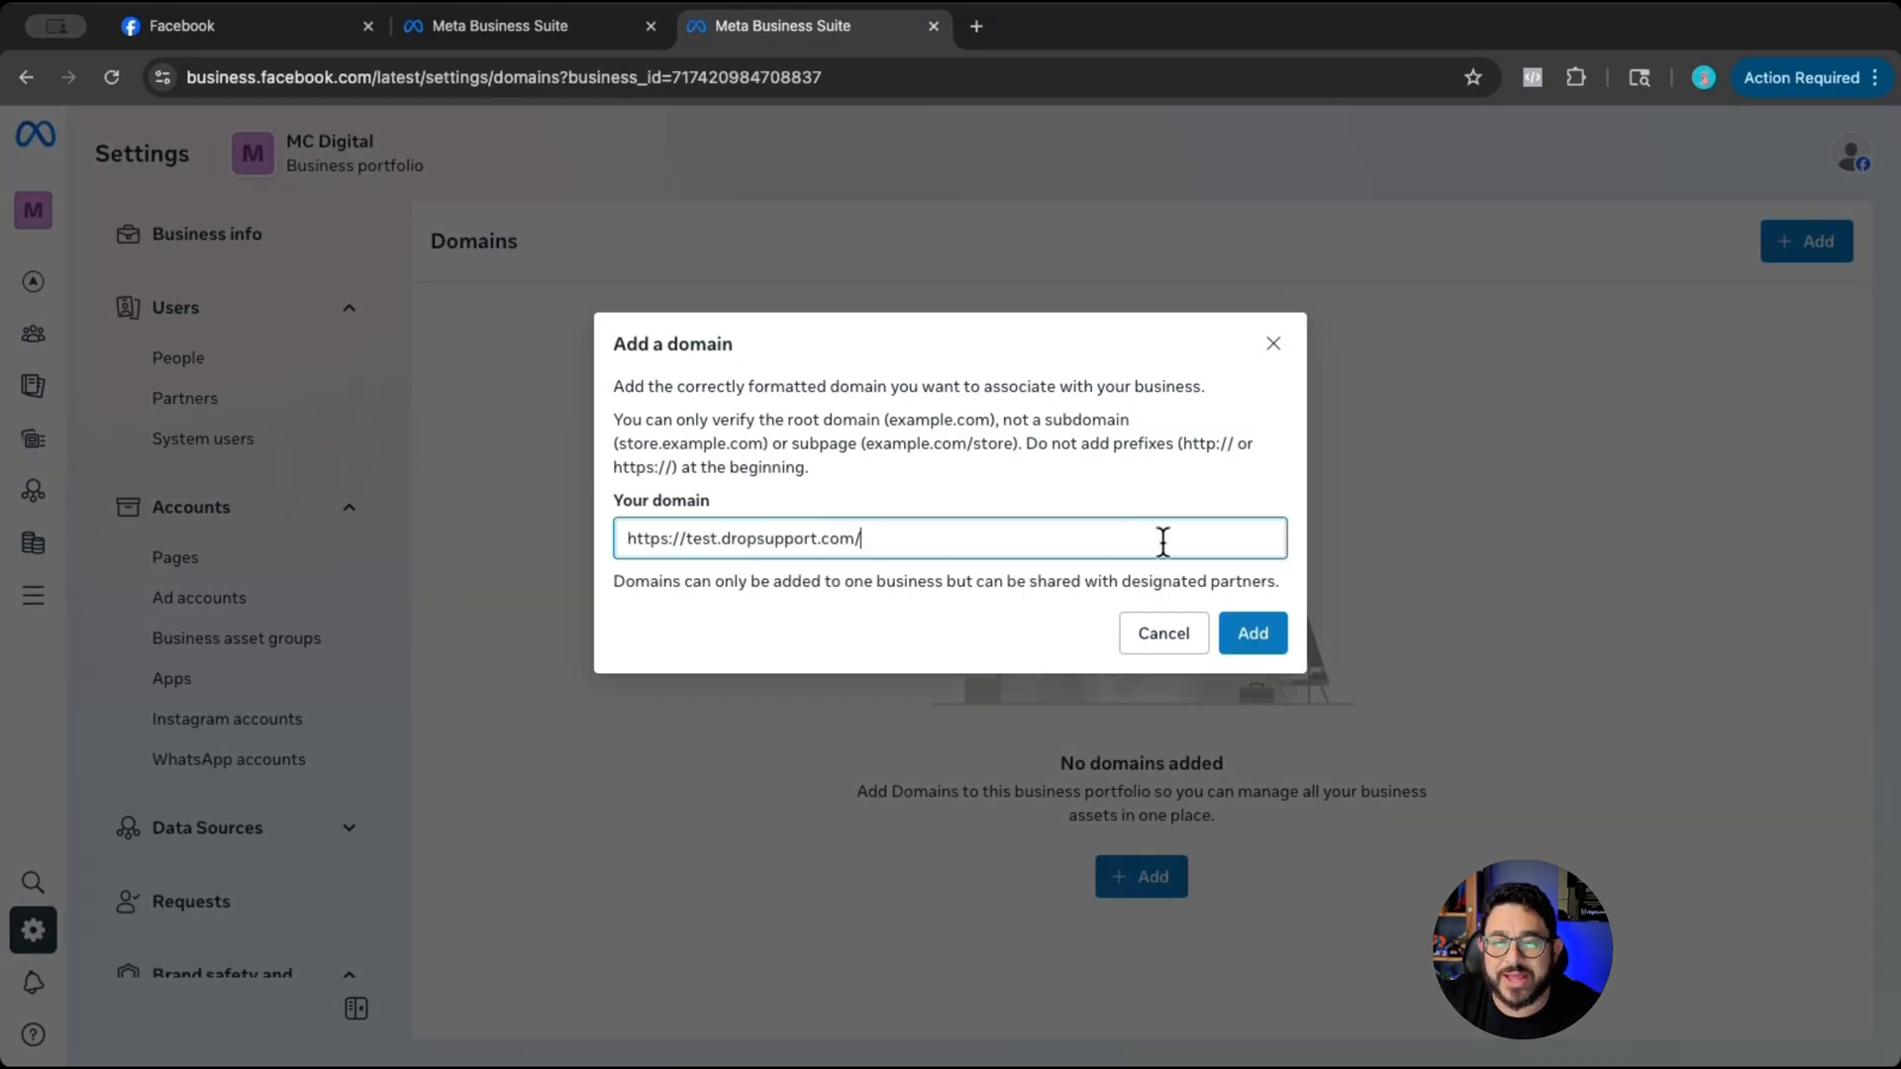
{"action": "key", "text": "BackSpace"}
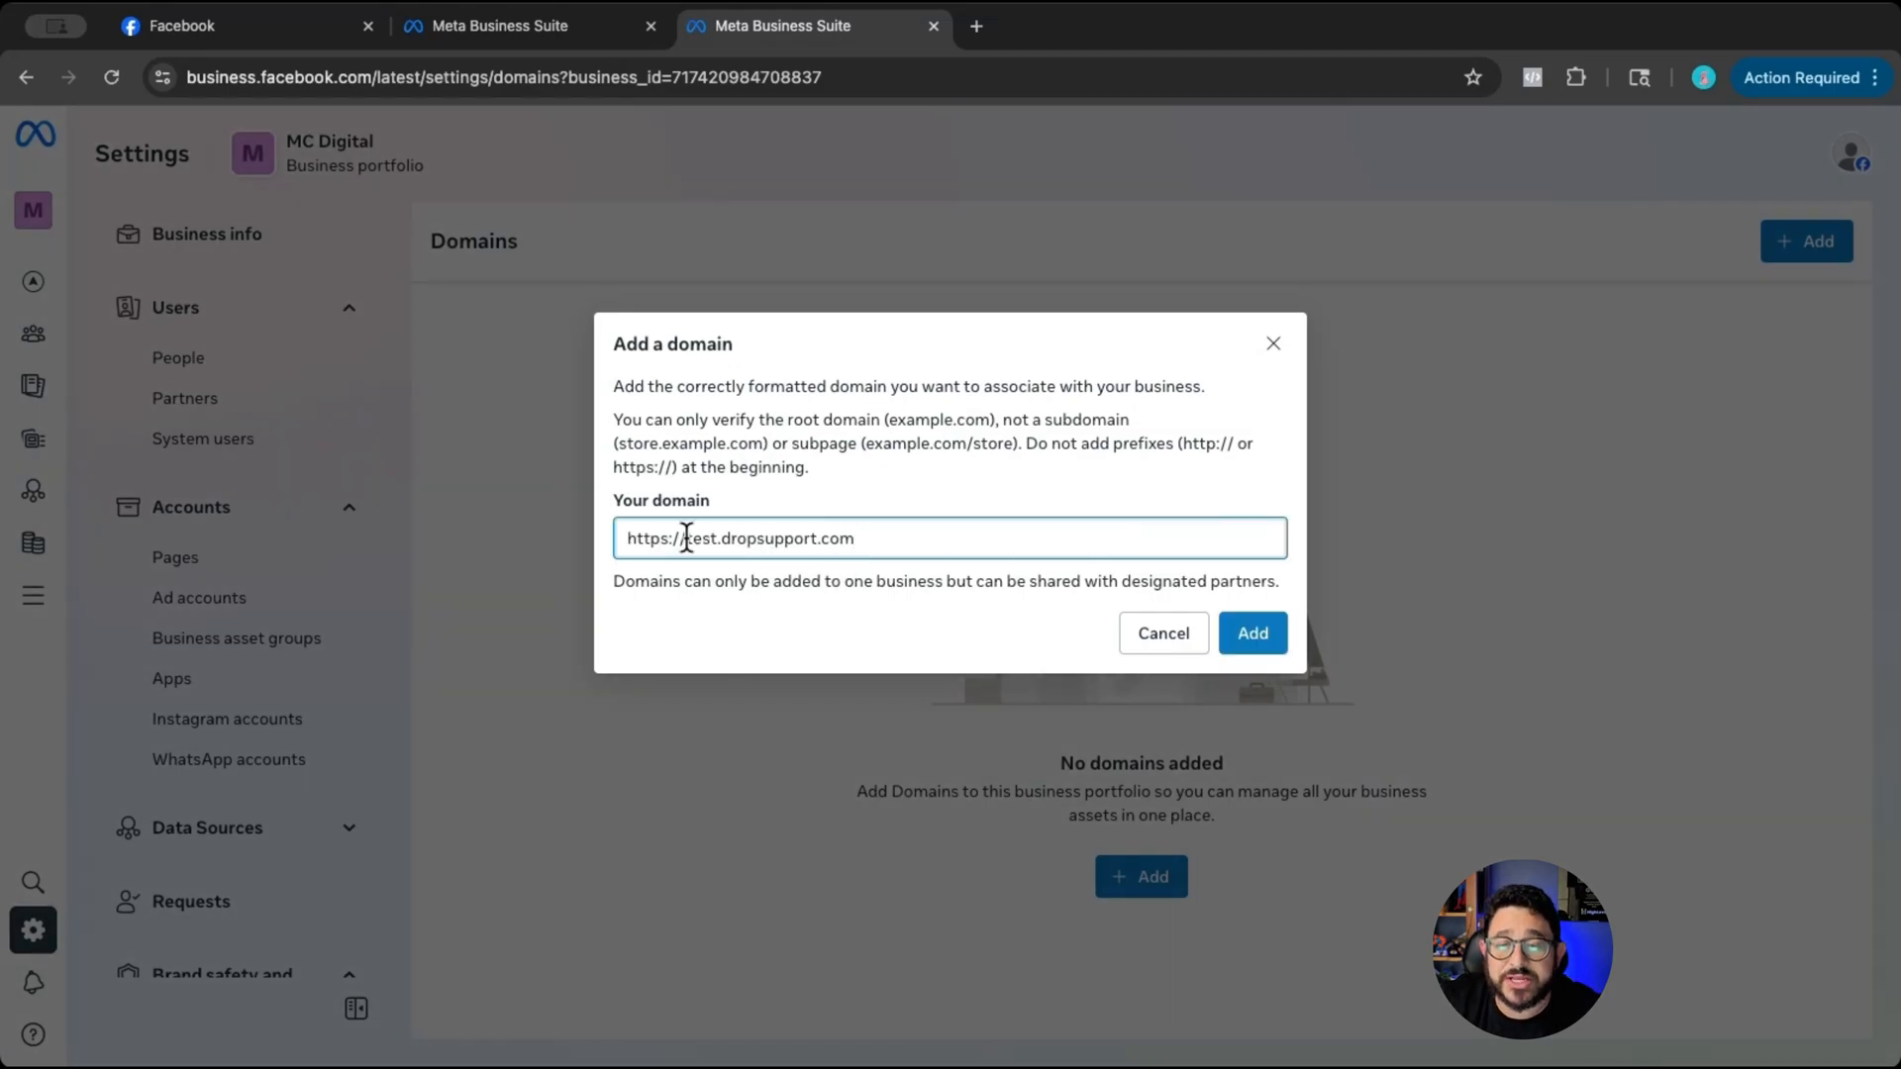
{"action": "left_click_drag", "start_coordinate": [686, 538], "coordinate": [596, 539]}
{"action": "key", "text": "BackSpace"}
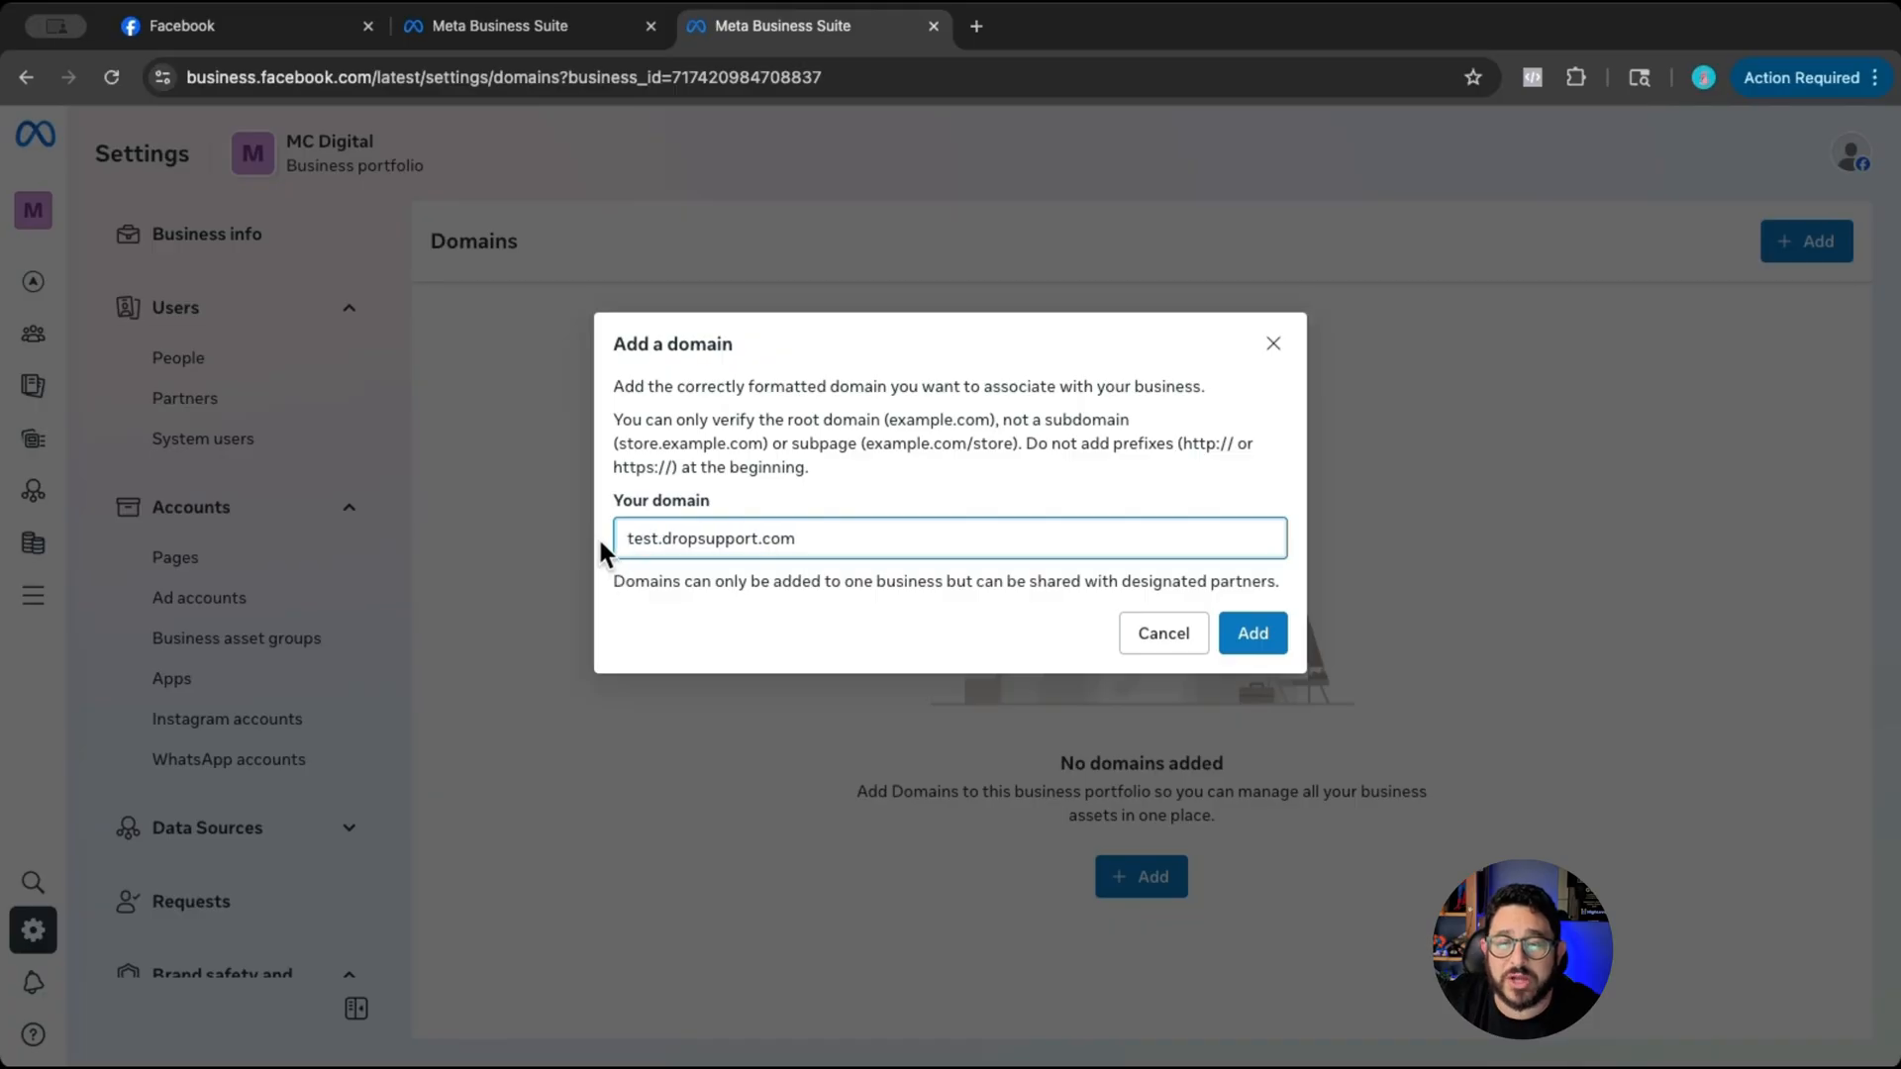
{"action": "left_click", "coordinate": [1254, 635]}
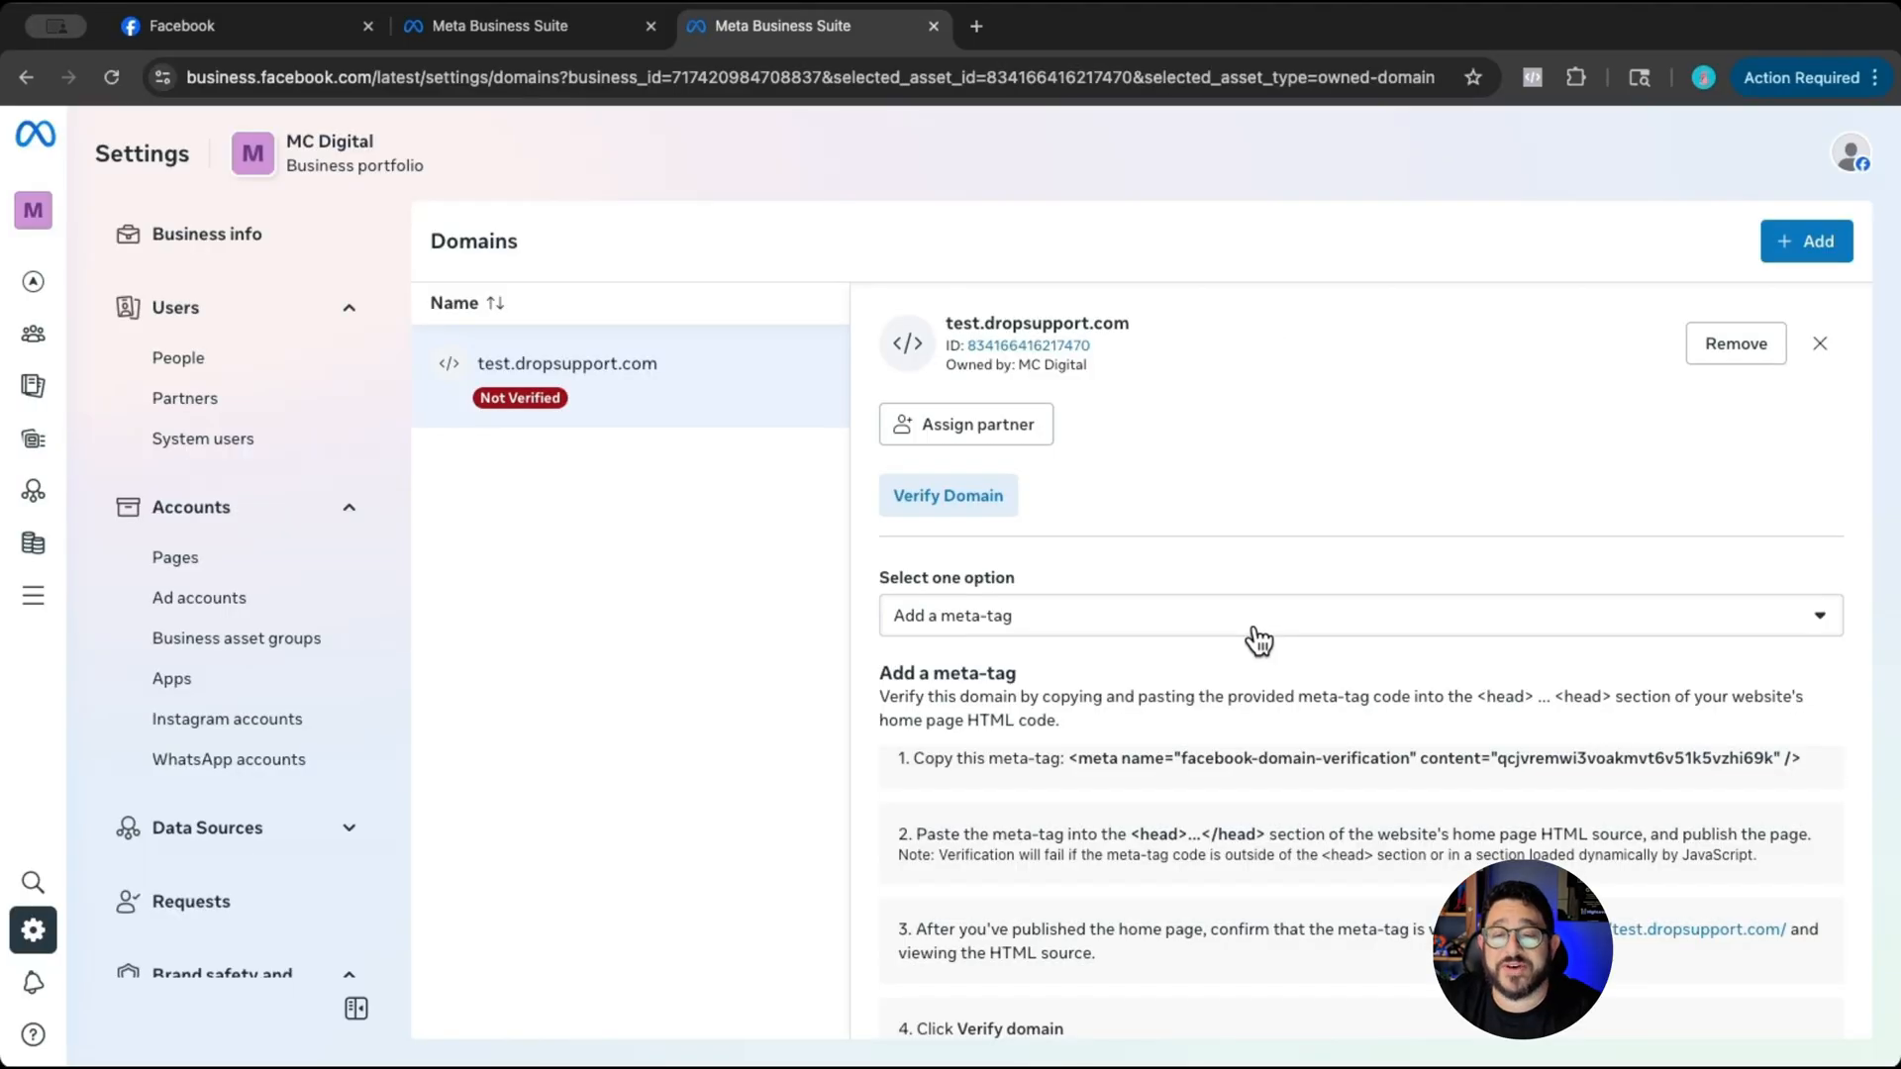
- Copy the domain-verification meta-tag into the head tracking code of Brighter Idea's 00. Lead Magnet funnel, above the Meta Pixel code, and save
{"action": "scroll", "coordinate": [1243, 652], "scroll_direction": "down", "scroll_amount": 2}
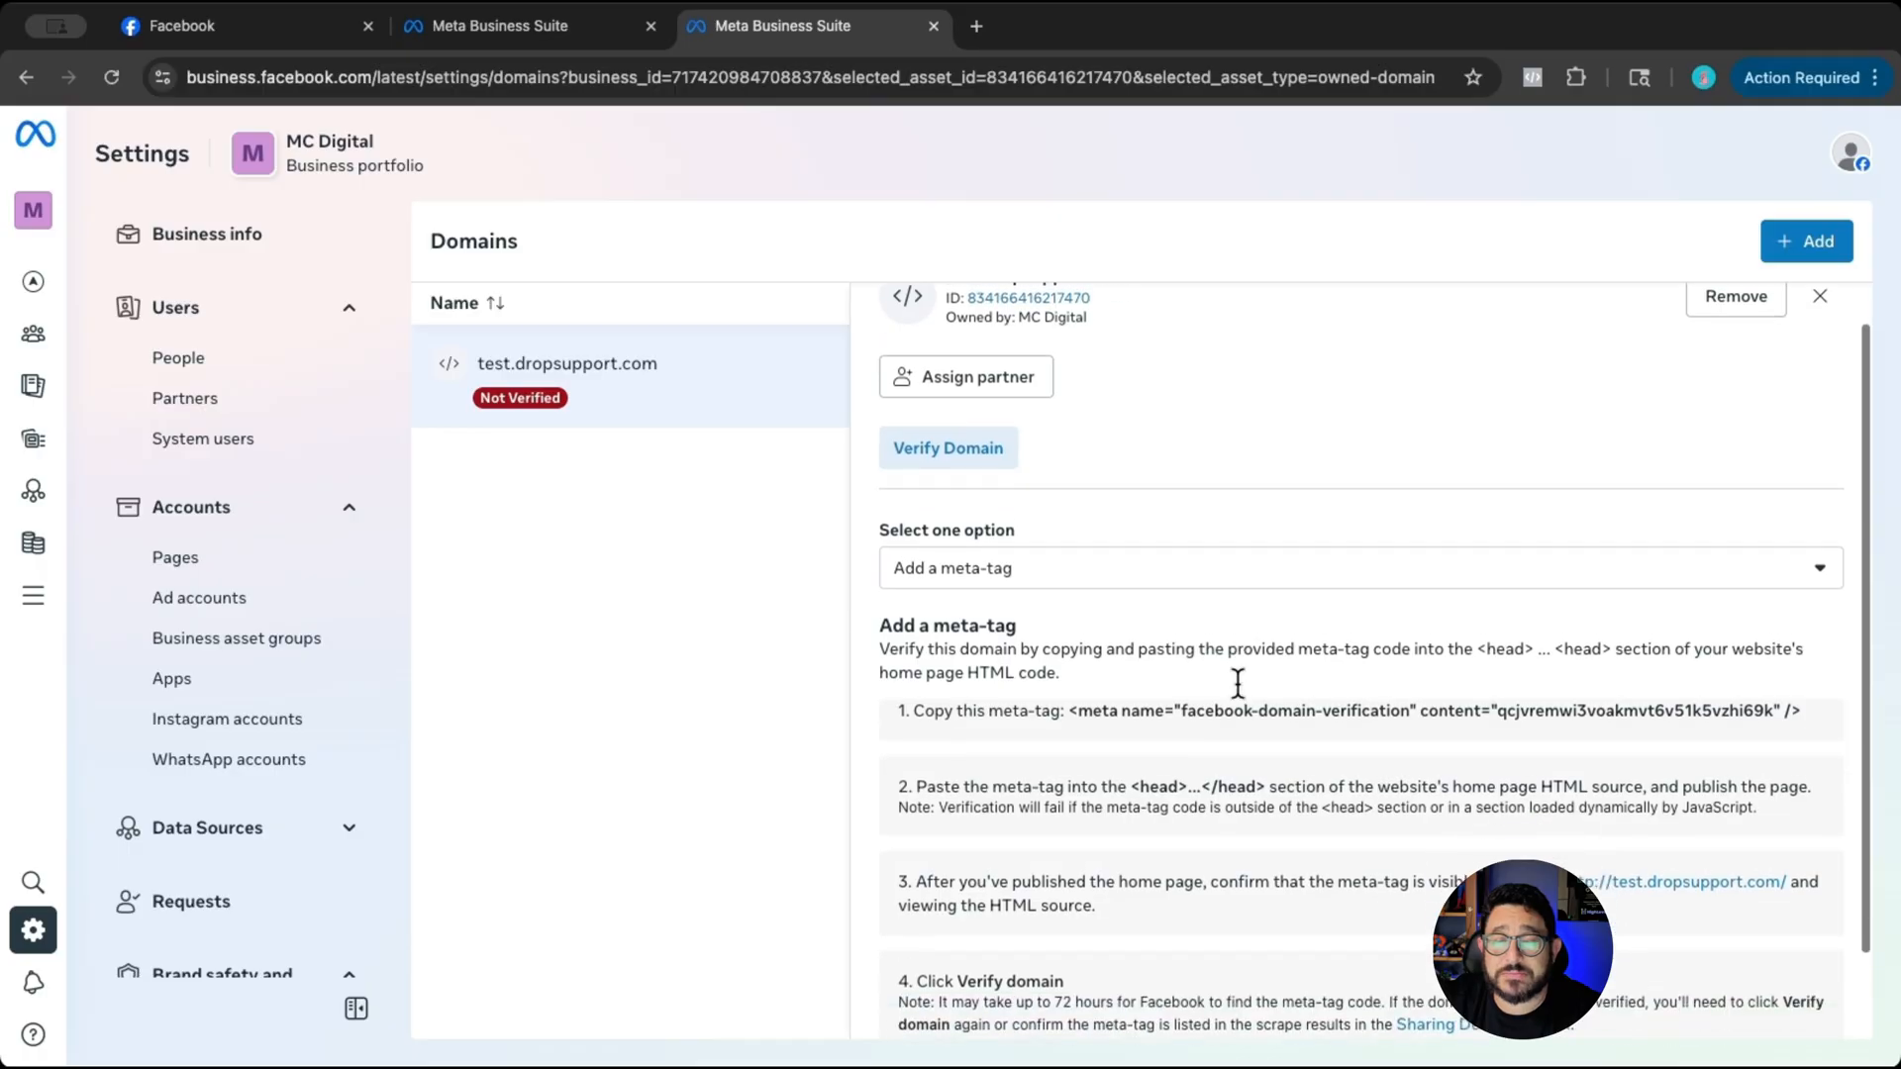
{"action": "left_click_drag", "start_coordinate": [1072, 685], "coordinate": [1829, 695]}
{"action": "key", "text": "super+c"}
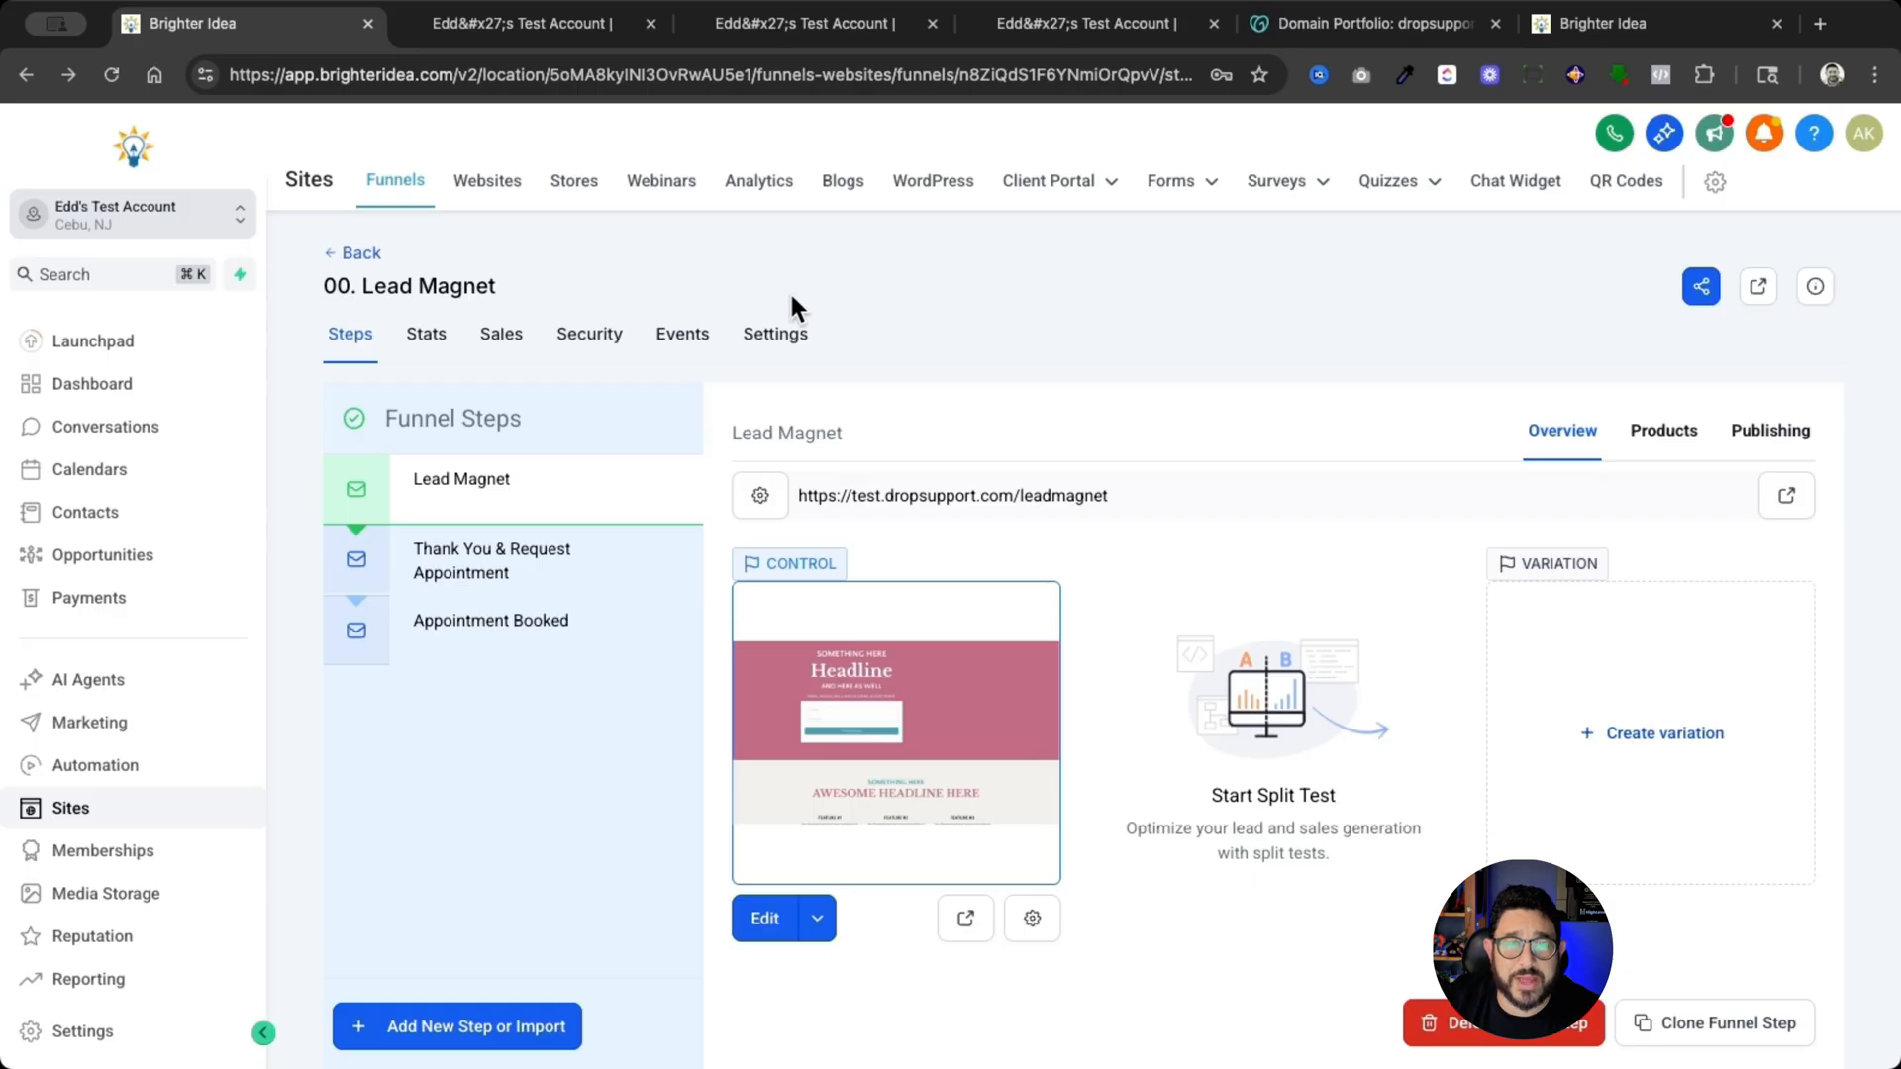
{"action": "left_click", "coordinate": [779, 342]}
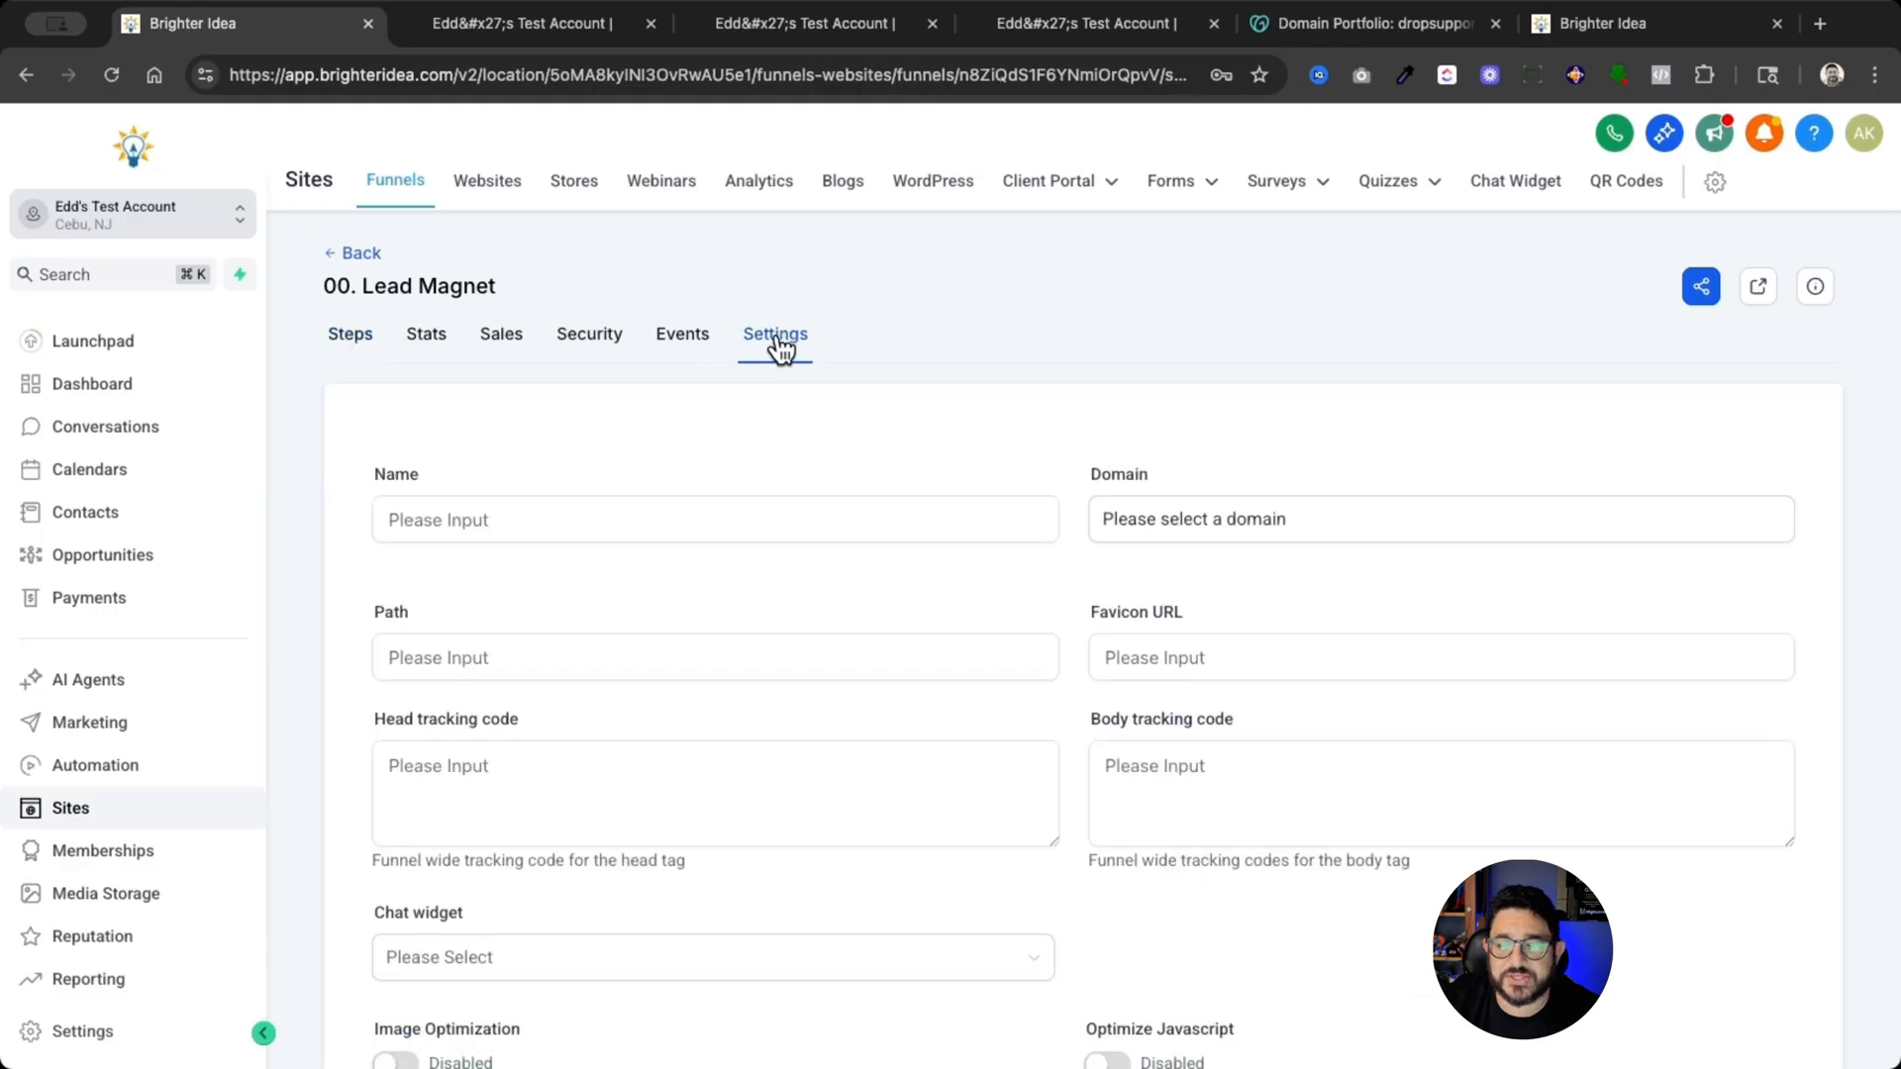
{"action": "left_click", "coordinate": [384, 767]}
{"action": "scroll", "coordinate": [415, 780], "scroll_direction": "up", "scroll_amount": 6}
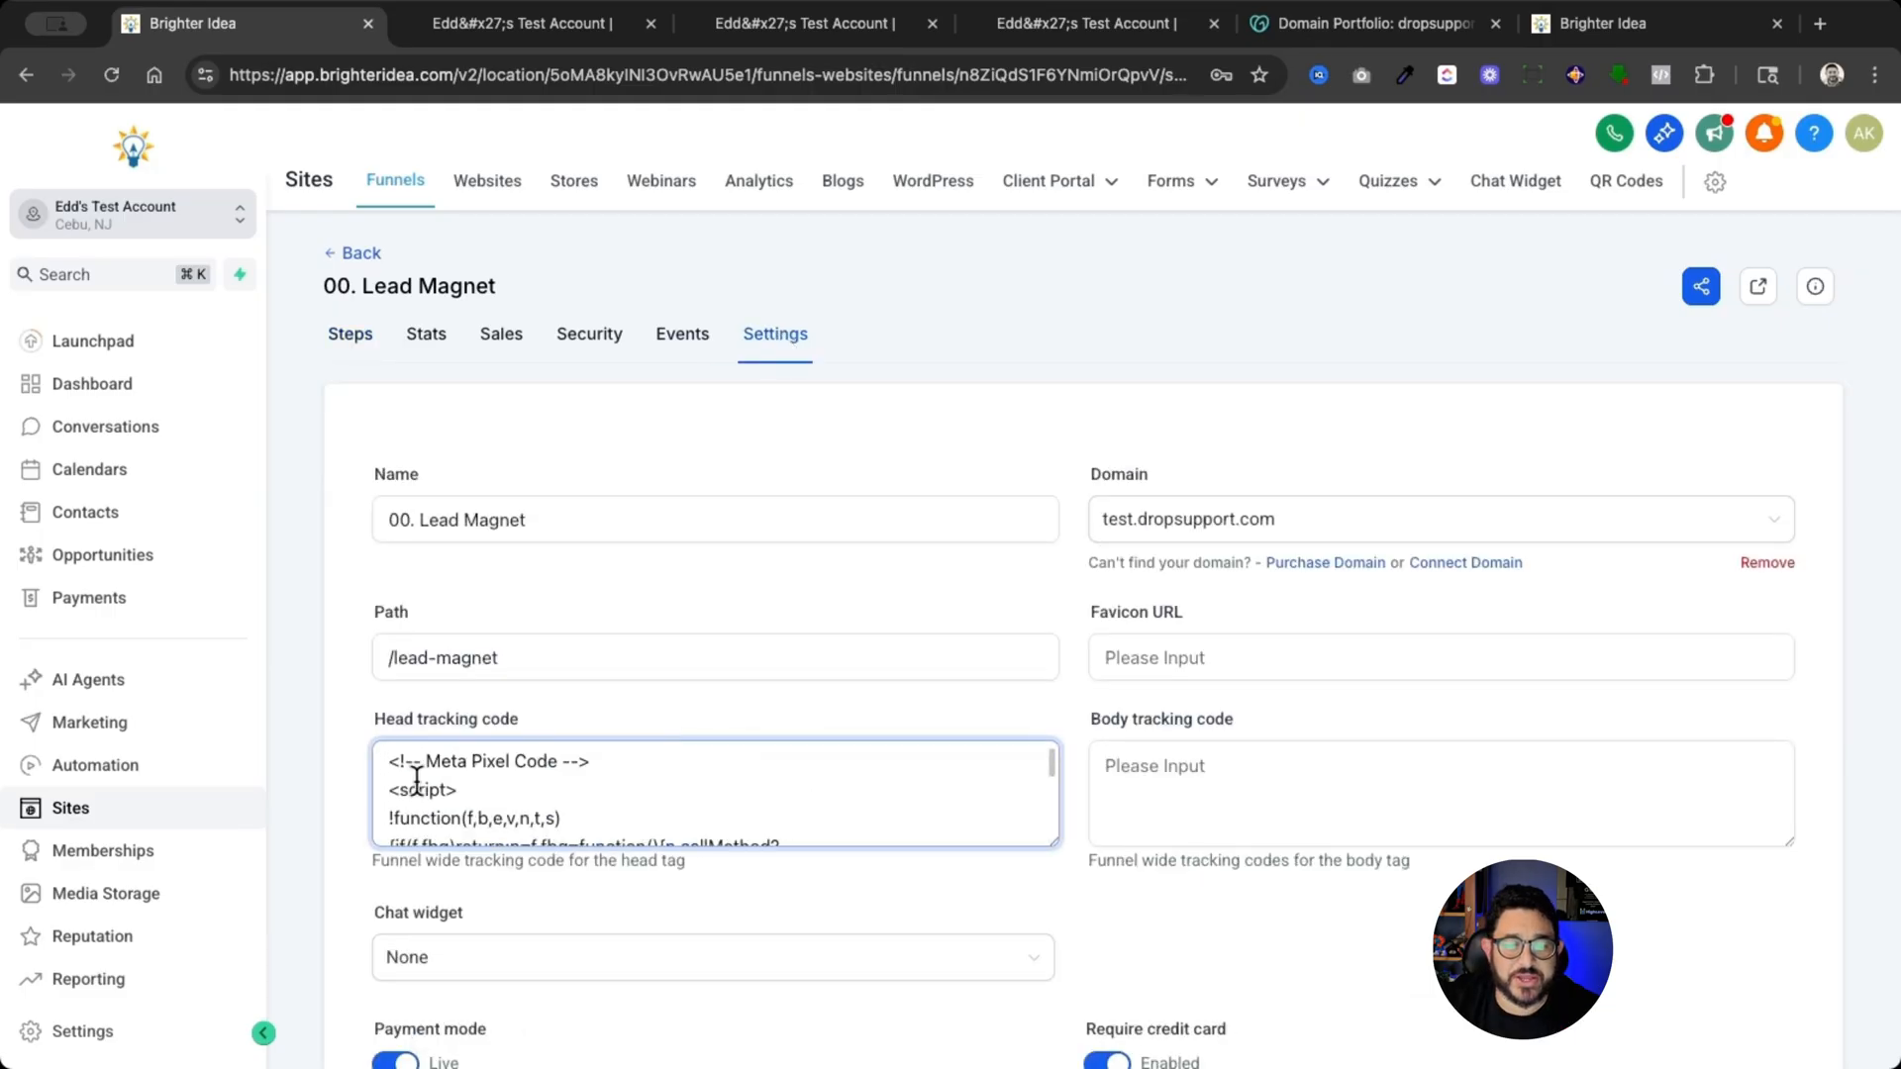
{"action": "left_click", "coordinate": [386, 769]}
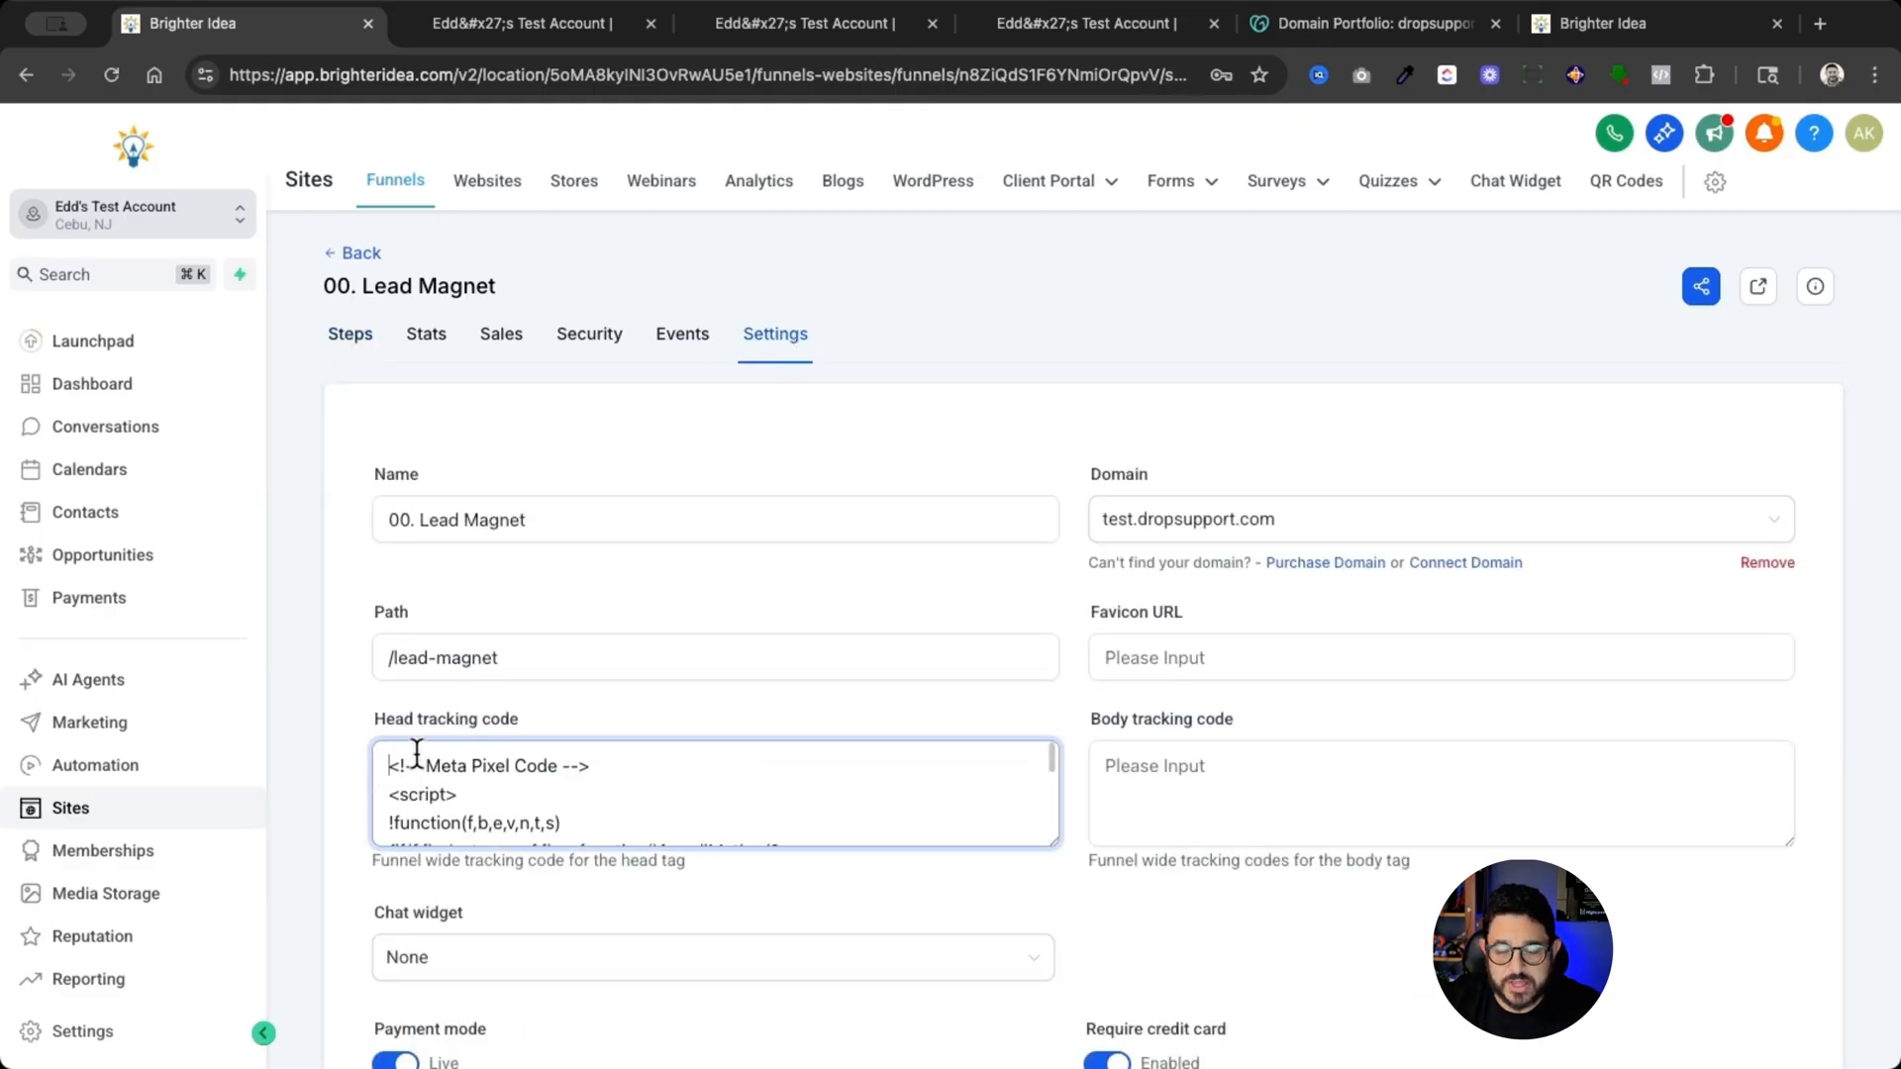
{"action": "key", "text": "super+v"}
{"action": "key", "text": "Return"}
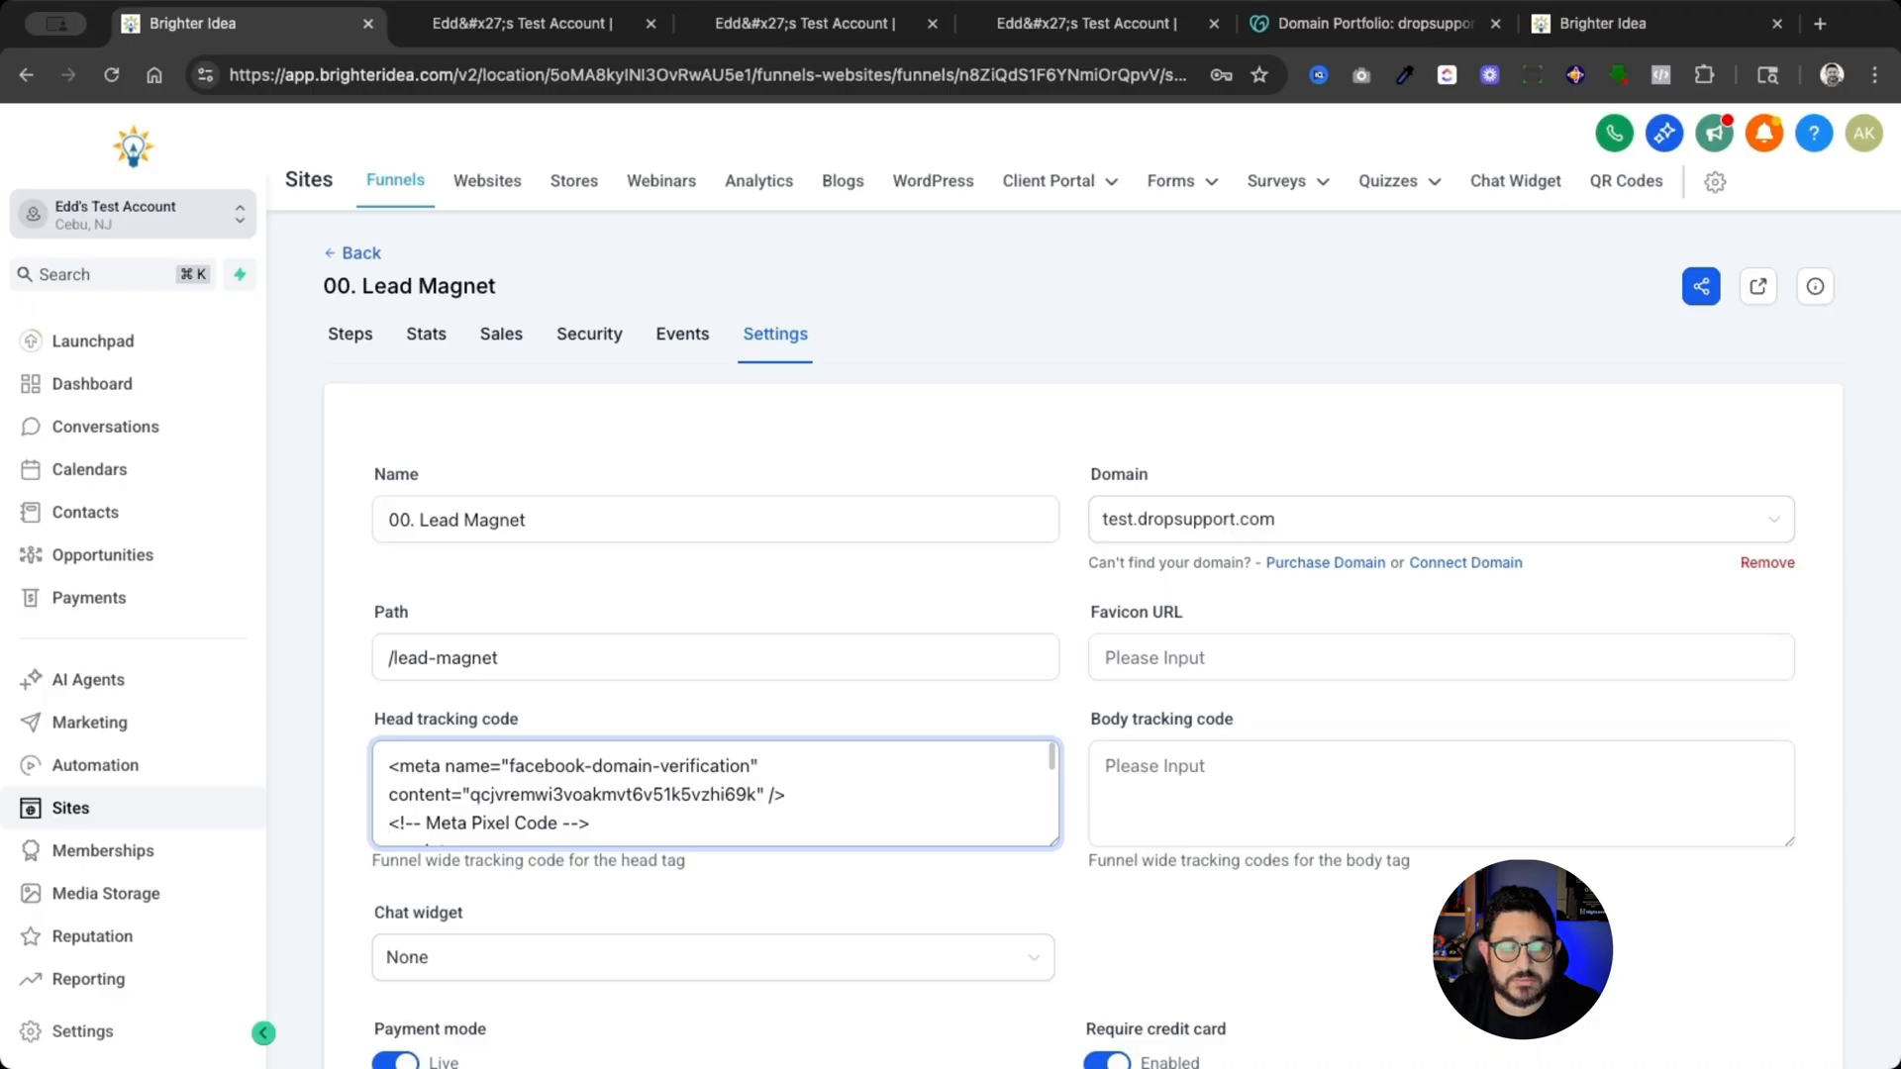
{"action": "scroll", "coordinate": [522, 740], "scroll_direction": "down", "scroll_amount": 3}
{"action": "scroll", "coordinate": [522, 740], "scroll_direction": "down", "scroll_amount": 10}
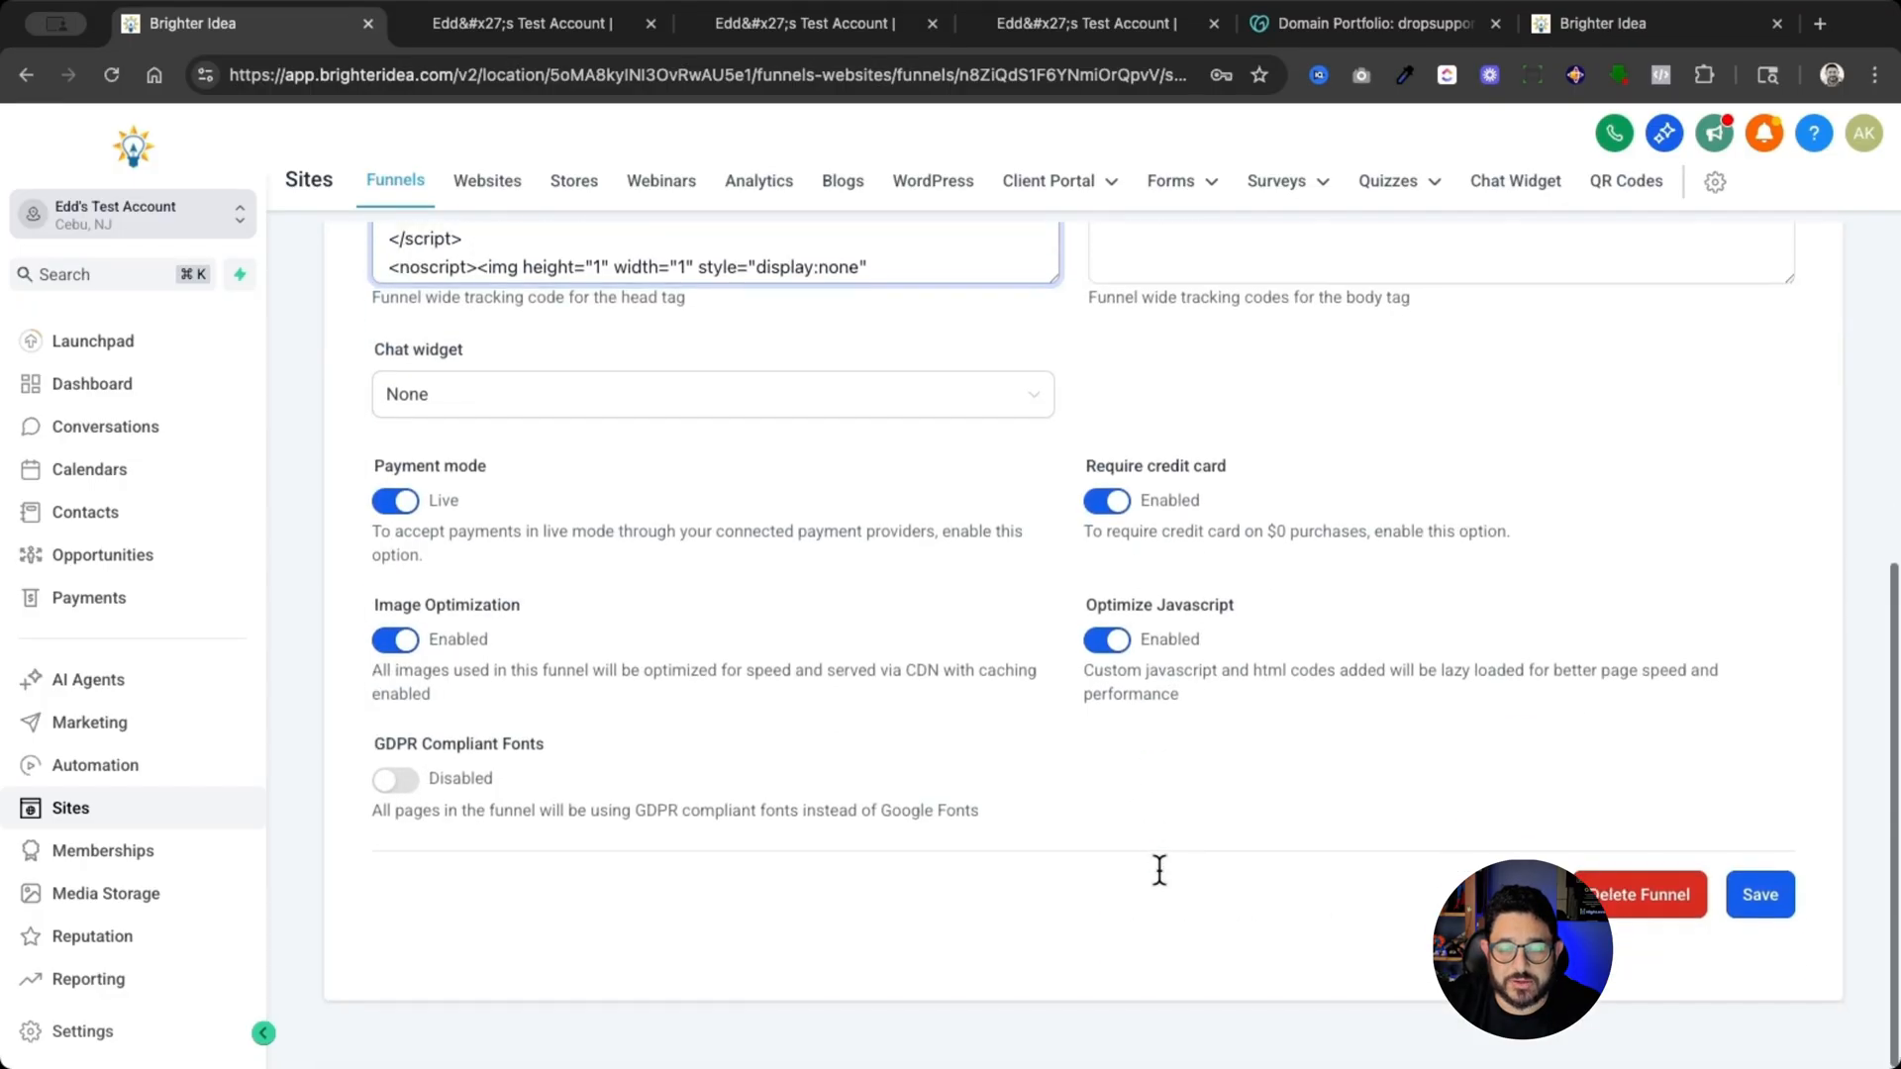
{"action": "left_click", "coordinate": [1760, 896]}
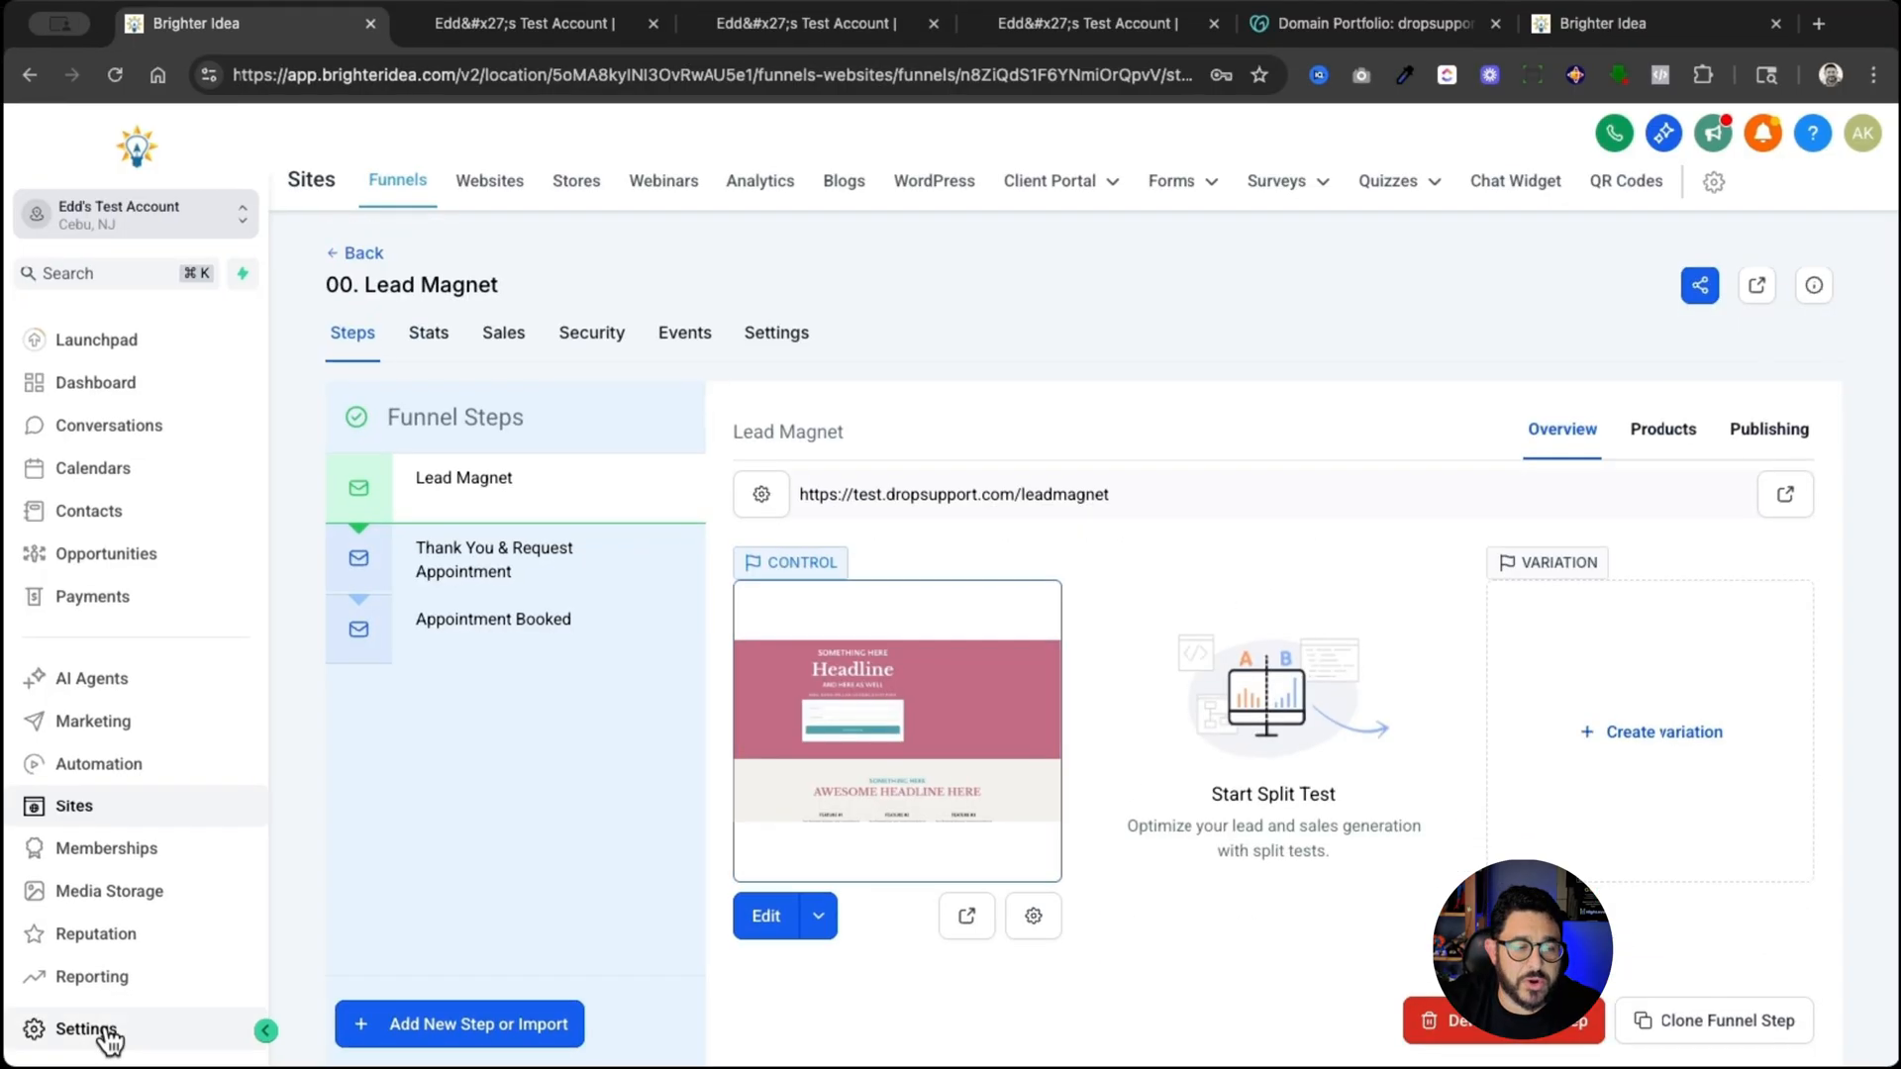
- Open the dropsupport.com domain's management page in the Domains & URL Redirects settings
{"action": "left_click", "coordinate": [50, 1030]}
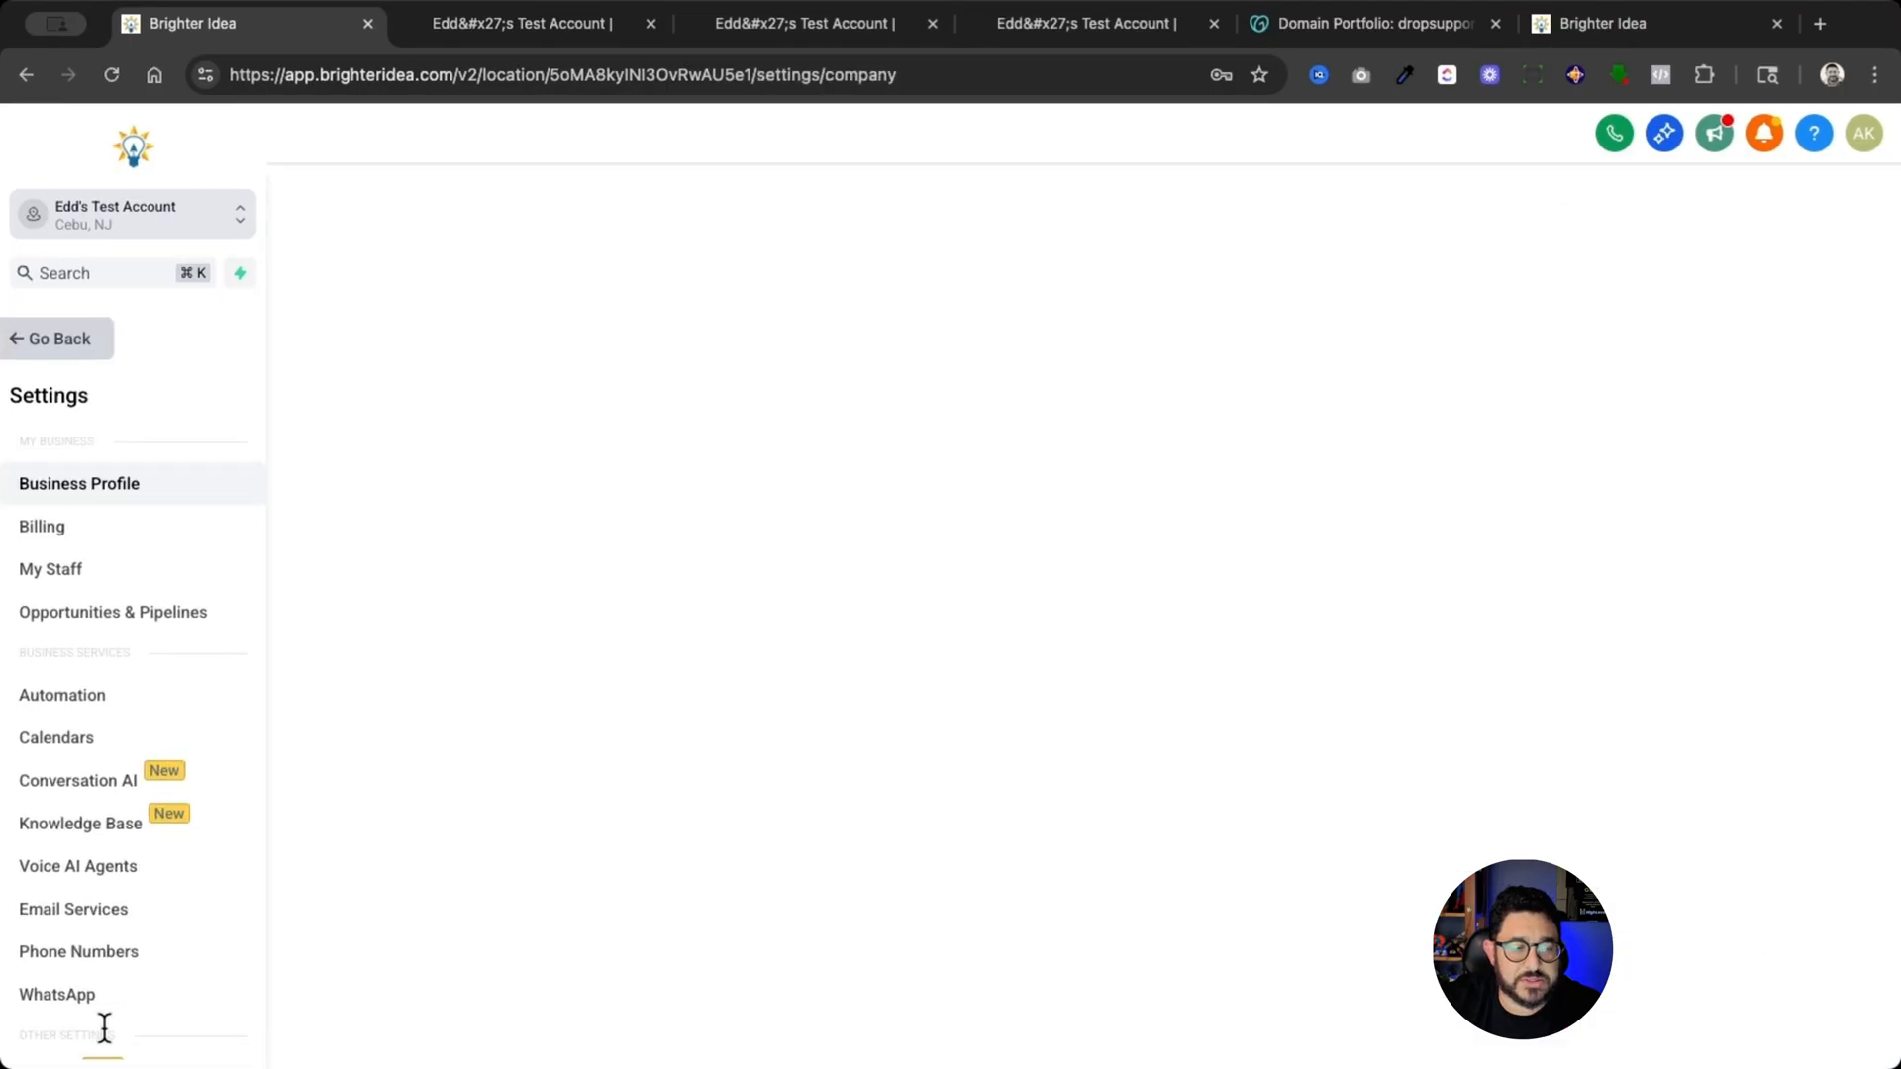
{"action": "scroll", "coordinate": [149, 970], "scroll_direction": "down", "scroll_amount": 1}
{"action": "scroll", "coordinate": [148, 931], "scroll_direction": "down", "scroll_amount": 3}
{"action": "left_click", "coordinate": [128, 896]}
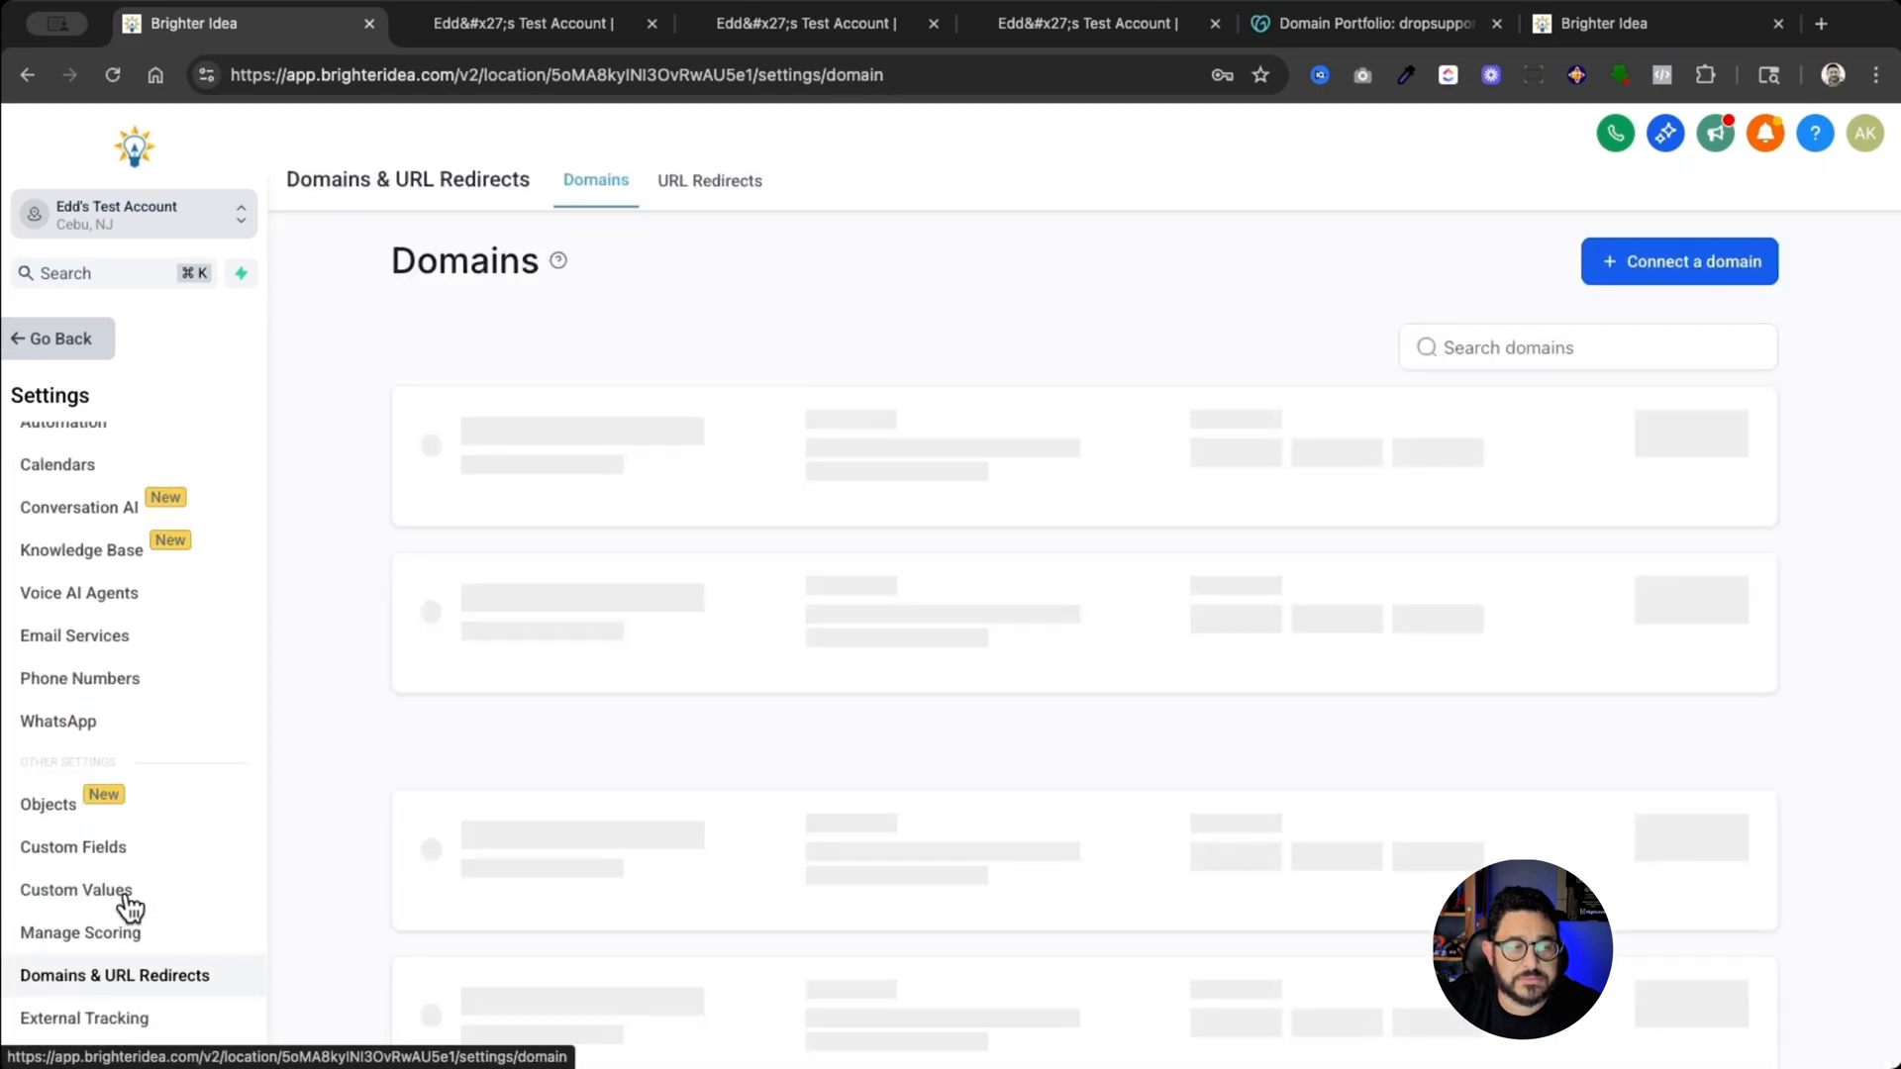
{"action": "left_click", "coordinate": [1624, 941]}
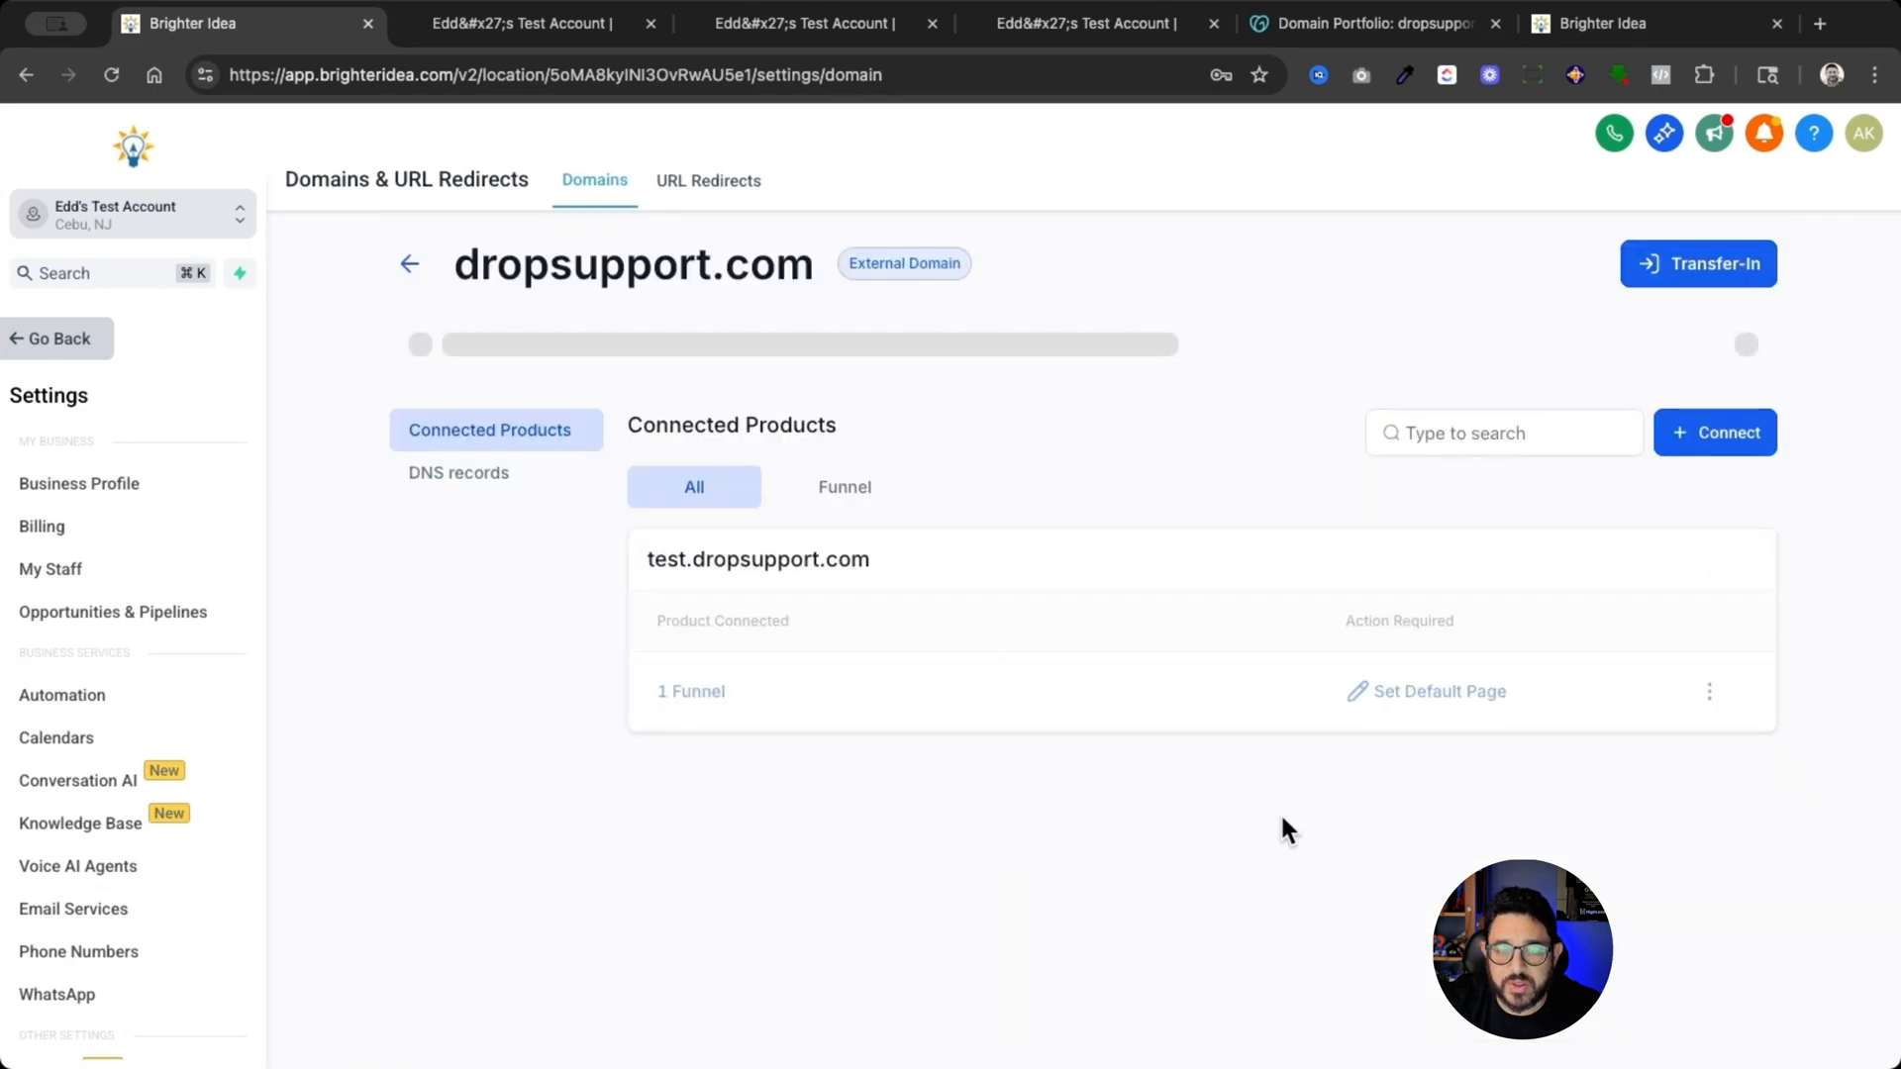
- Set both the default page and the default 404/error page of test.dropsupport.com to 00. Lead Magnet / Lead Magnet and save
{"action": "left_click", "coordinate": [1431, 693]}
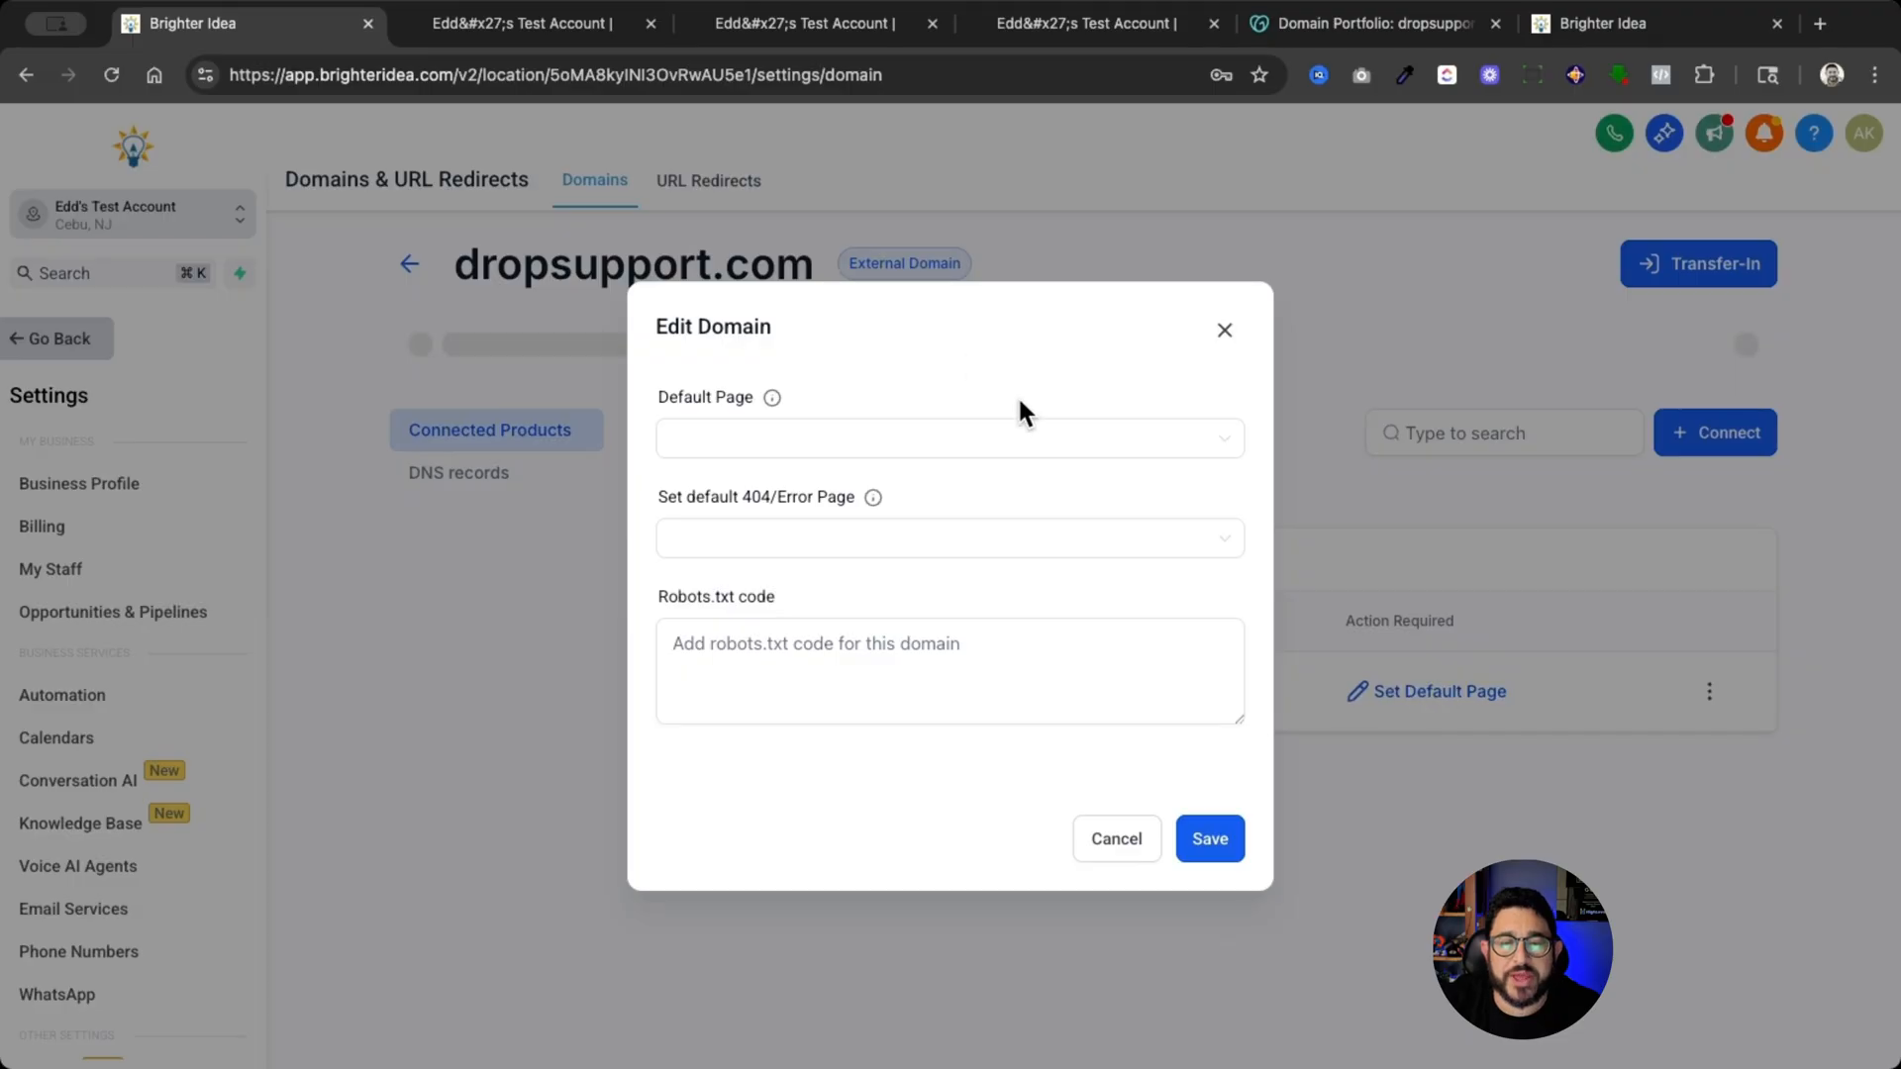
{"action": "left_click", "coordinate": [1050, 444]}
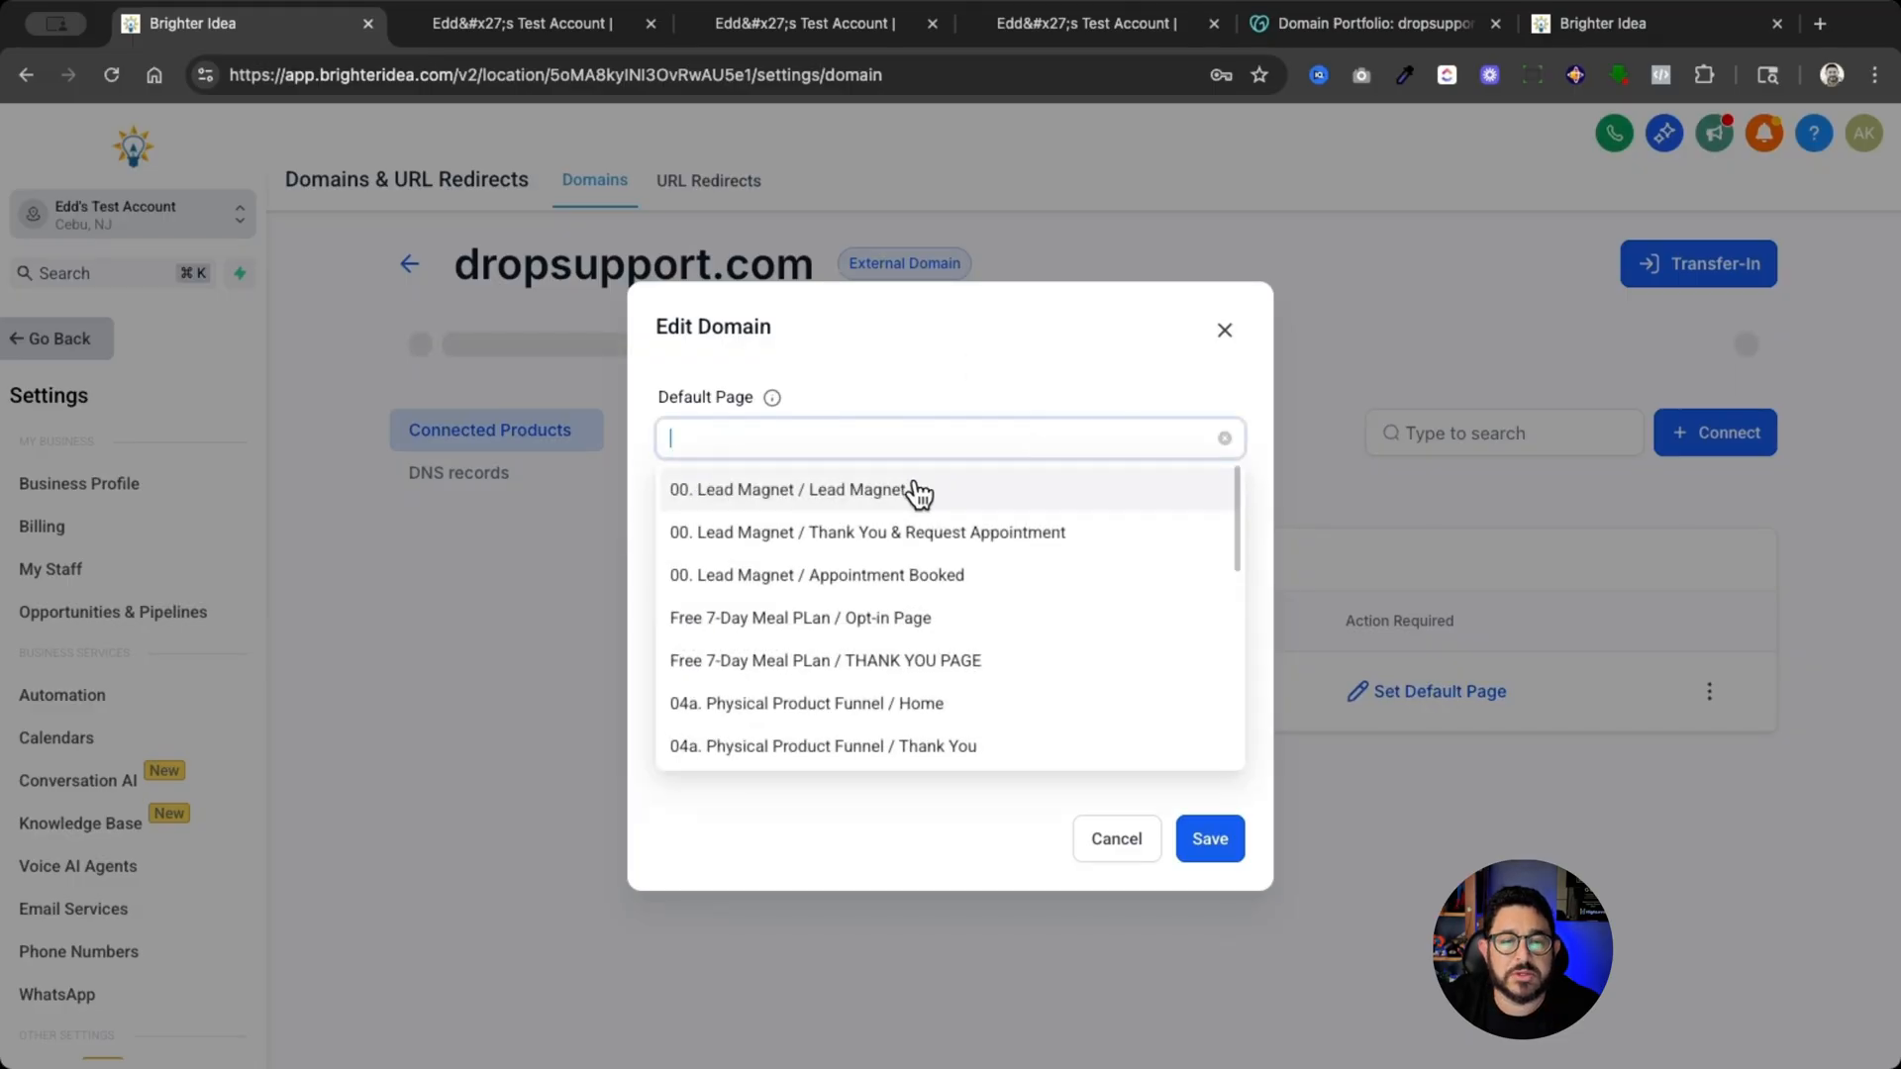
{"action": "left_click", "coordinate": [917, 492]}
{"action": "left_click", "coordinate": [899, 539]}
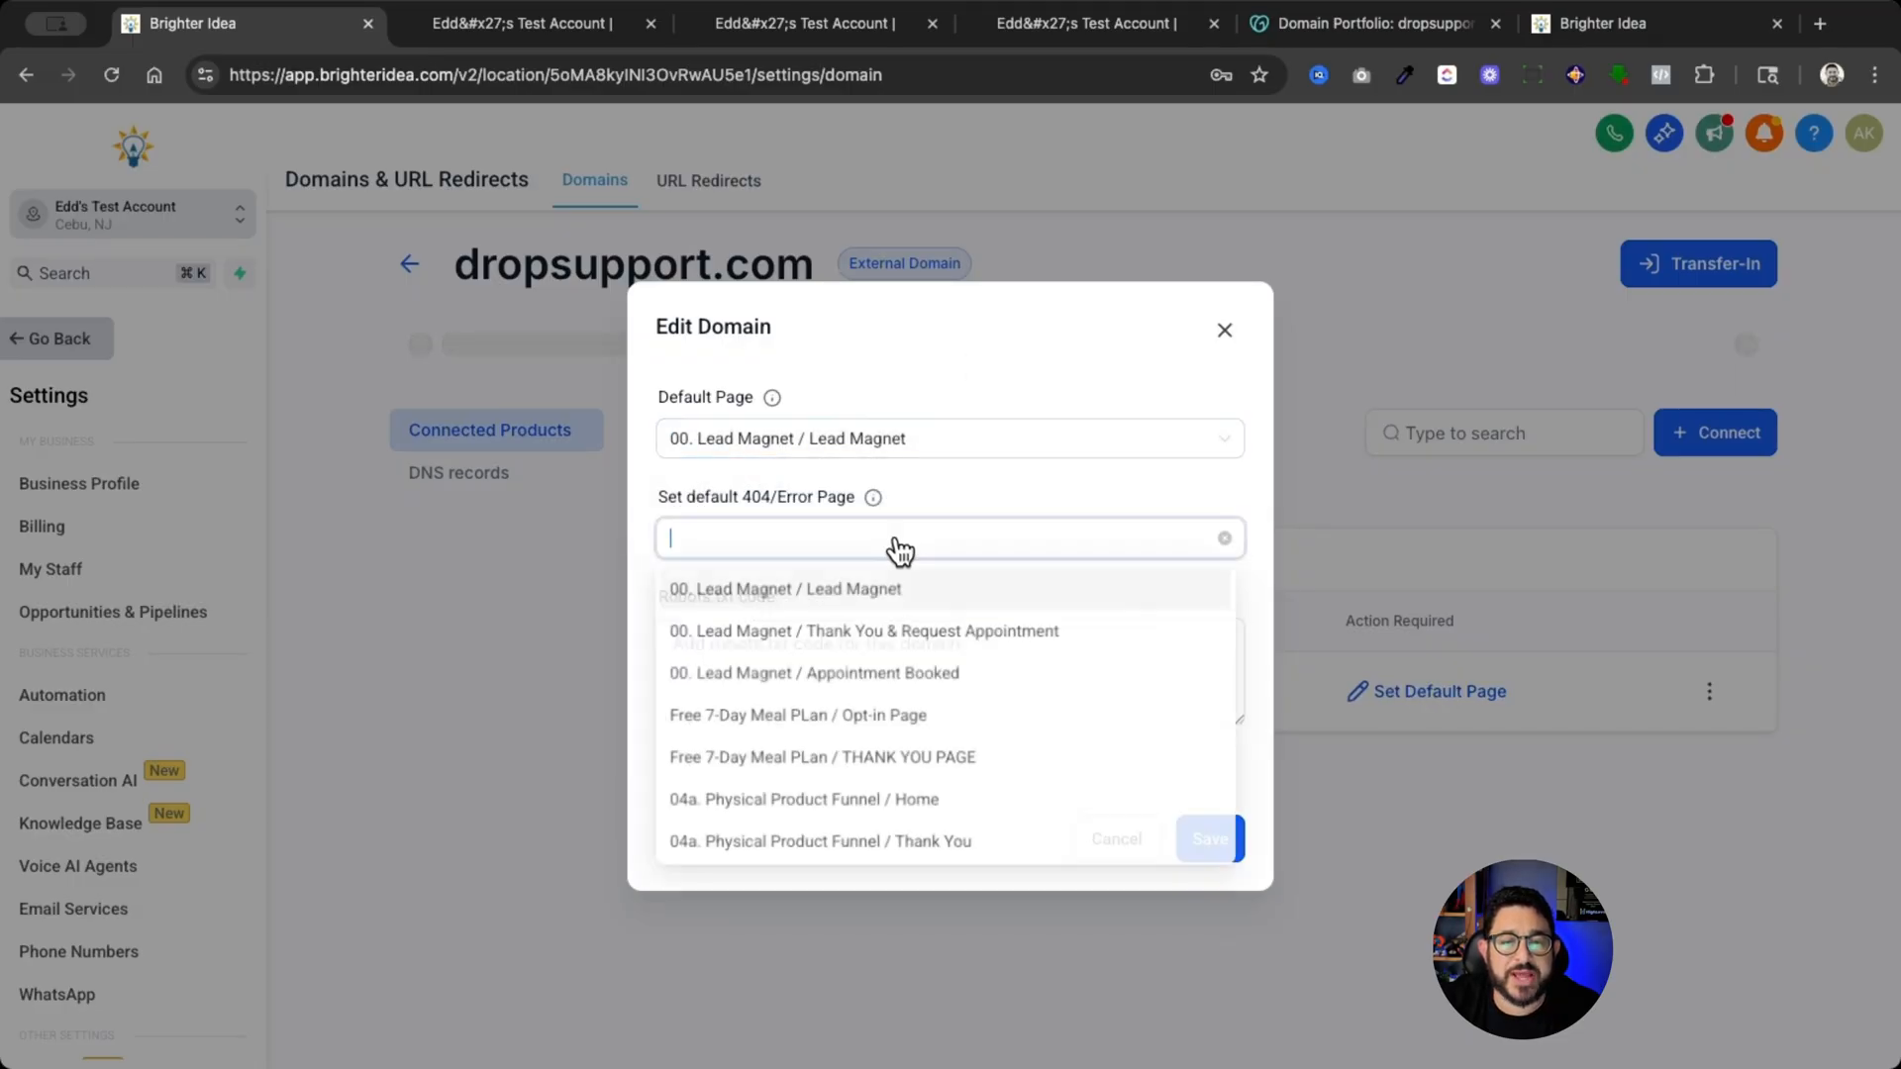
{"action": "left_click", "coordinate": [850, 592]}
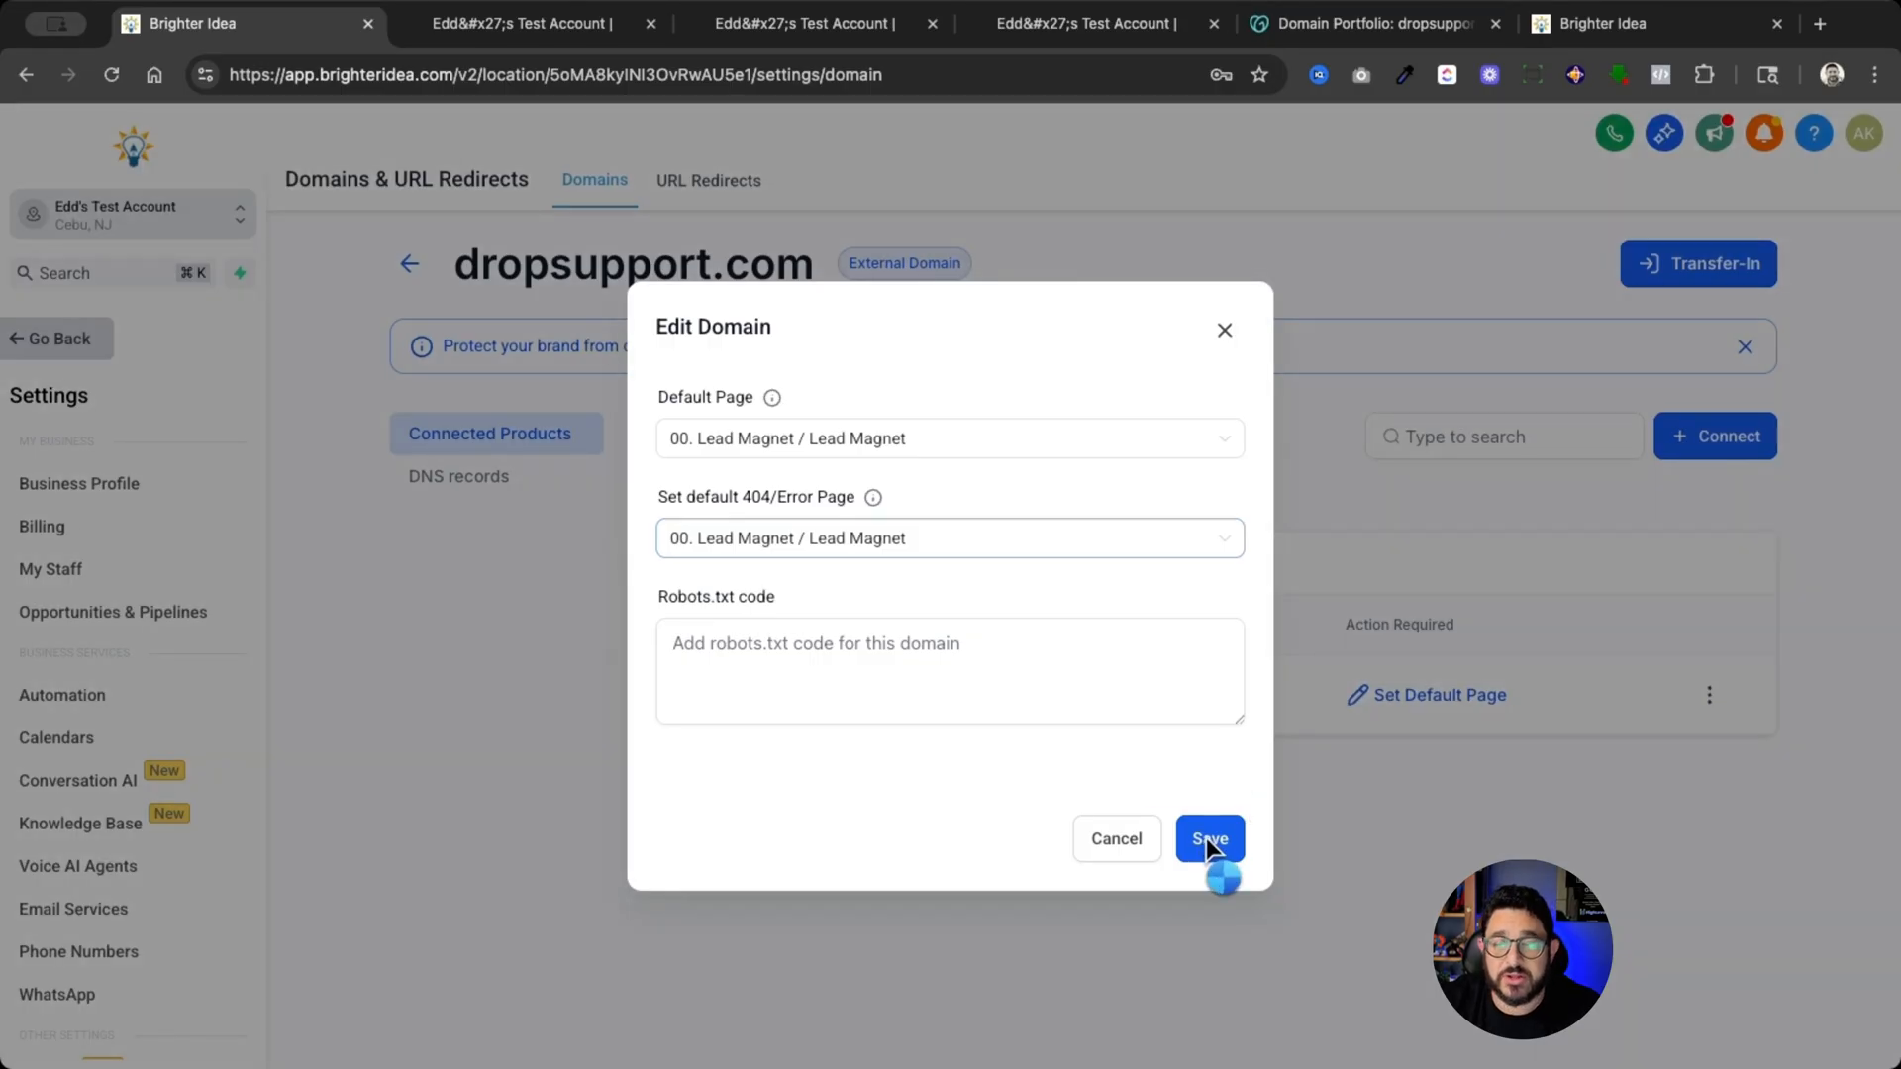
{"action": "left_click", "coordinate": [1205, 837]}
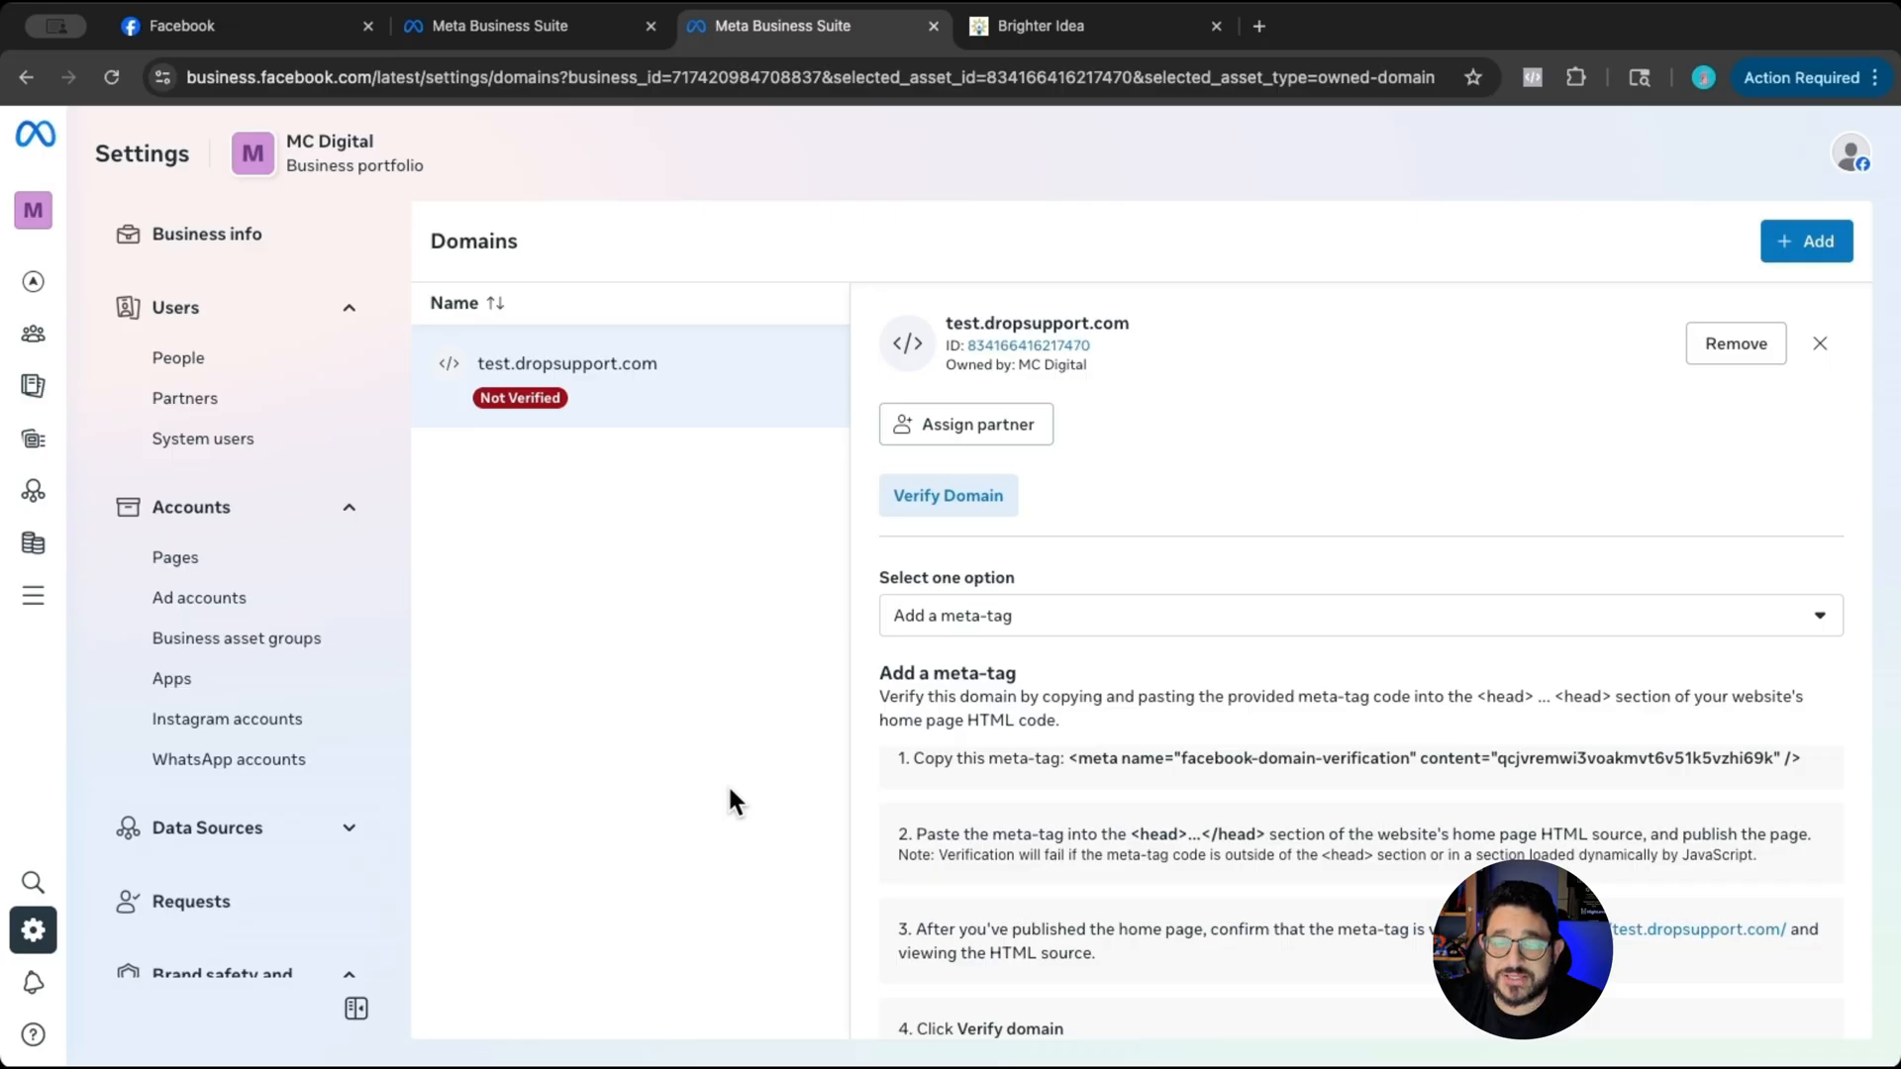
- Switch back to Meta Business Suite and request meta-tag verification of the test.dropsupport.com domain
{"action": "scroll", "coordinate": [1160, 791], "scroll_direction": "down", "scroll_amount": 3}
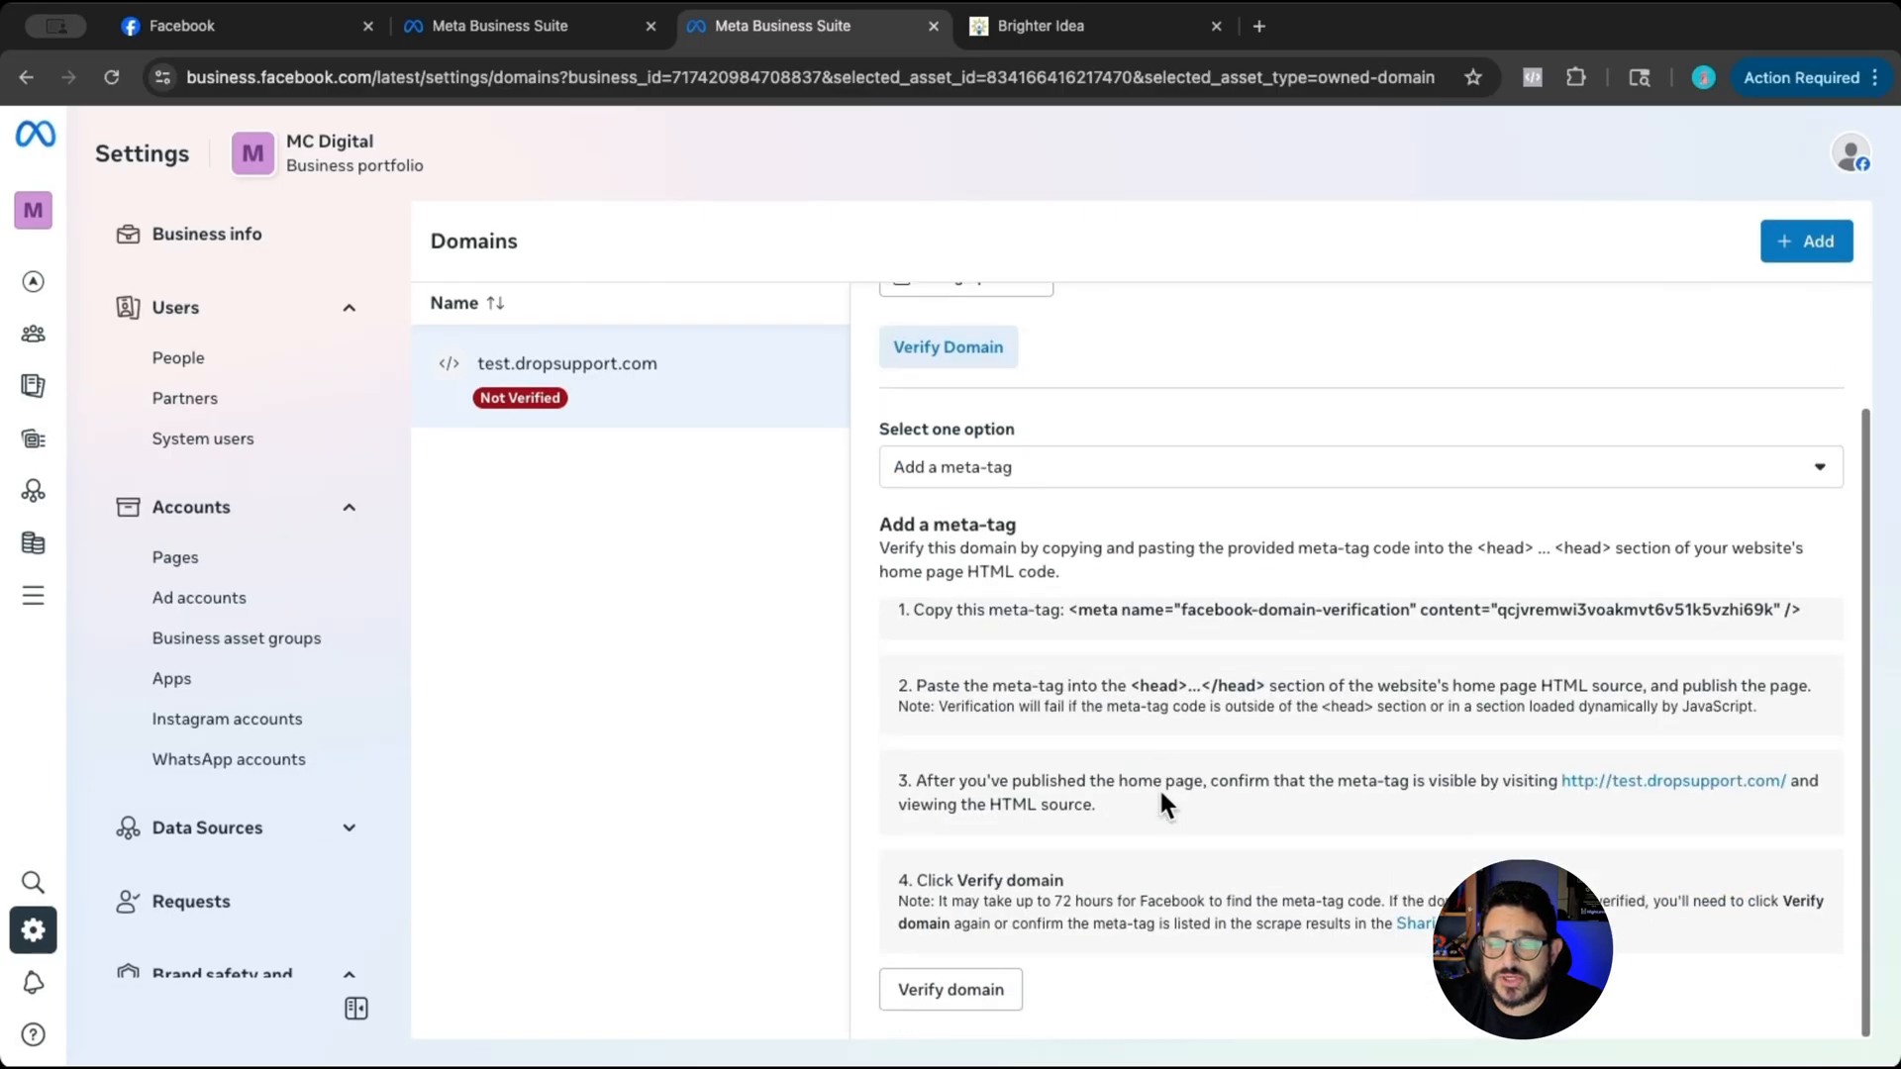
{"action": "left_click", "coordinate": [947, 993]}
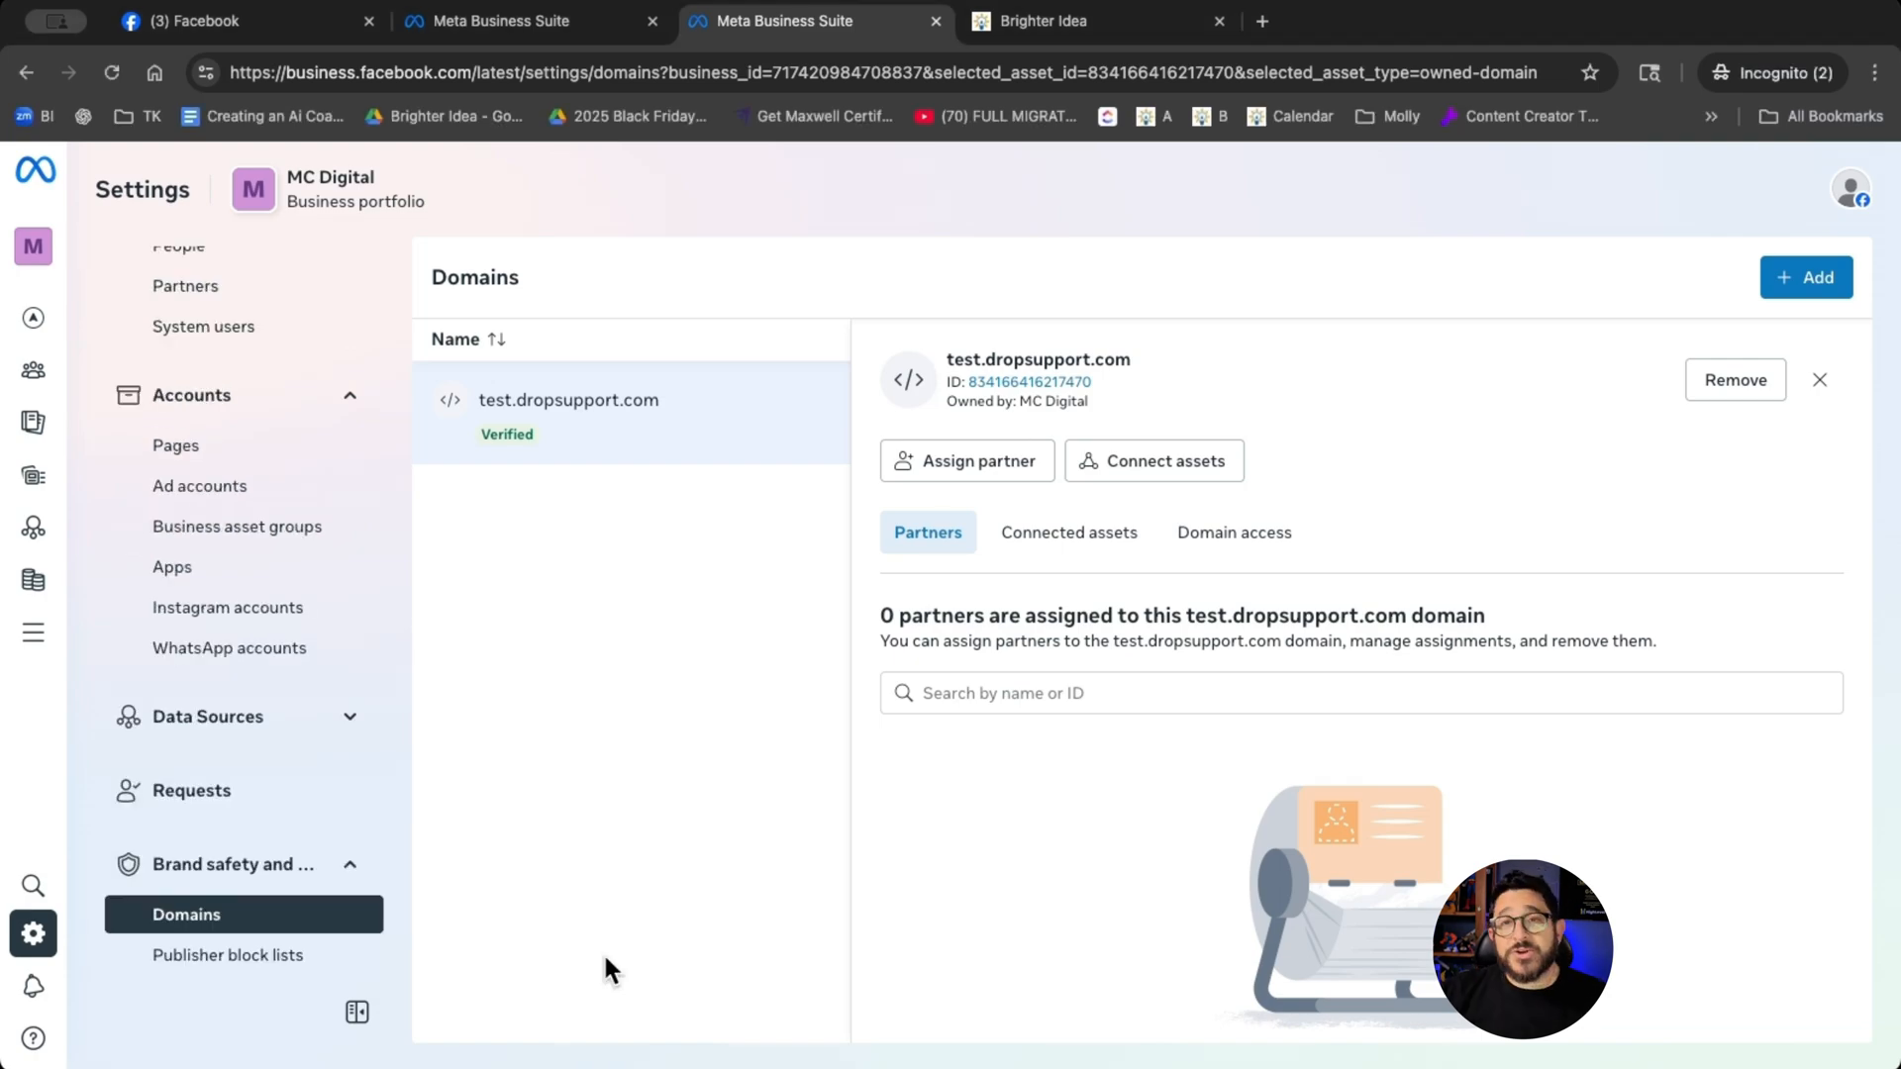
- Open the MC Digital dataset labelled Meta Pixel in the Datasets & pixels settings under Data Sources
{"action": "left_click", "coordinate": [354, 722]}
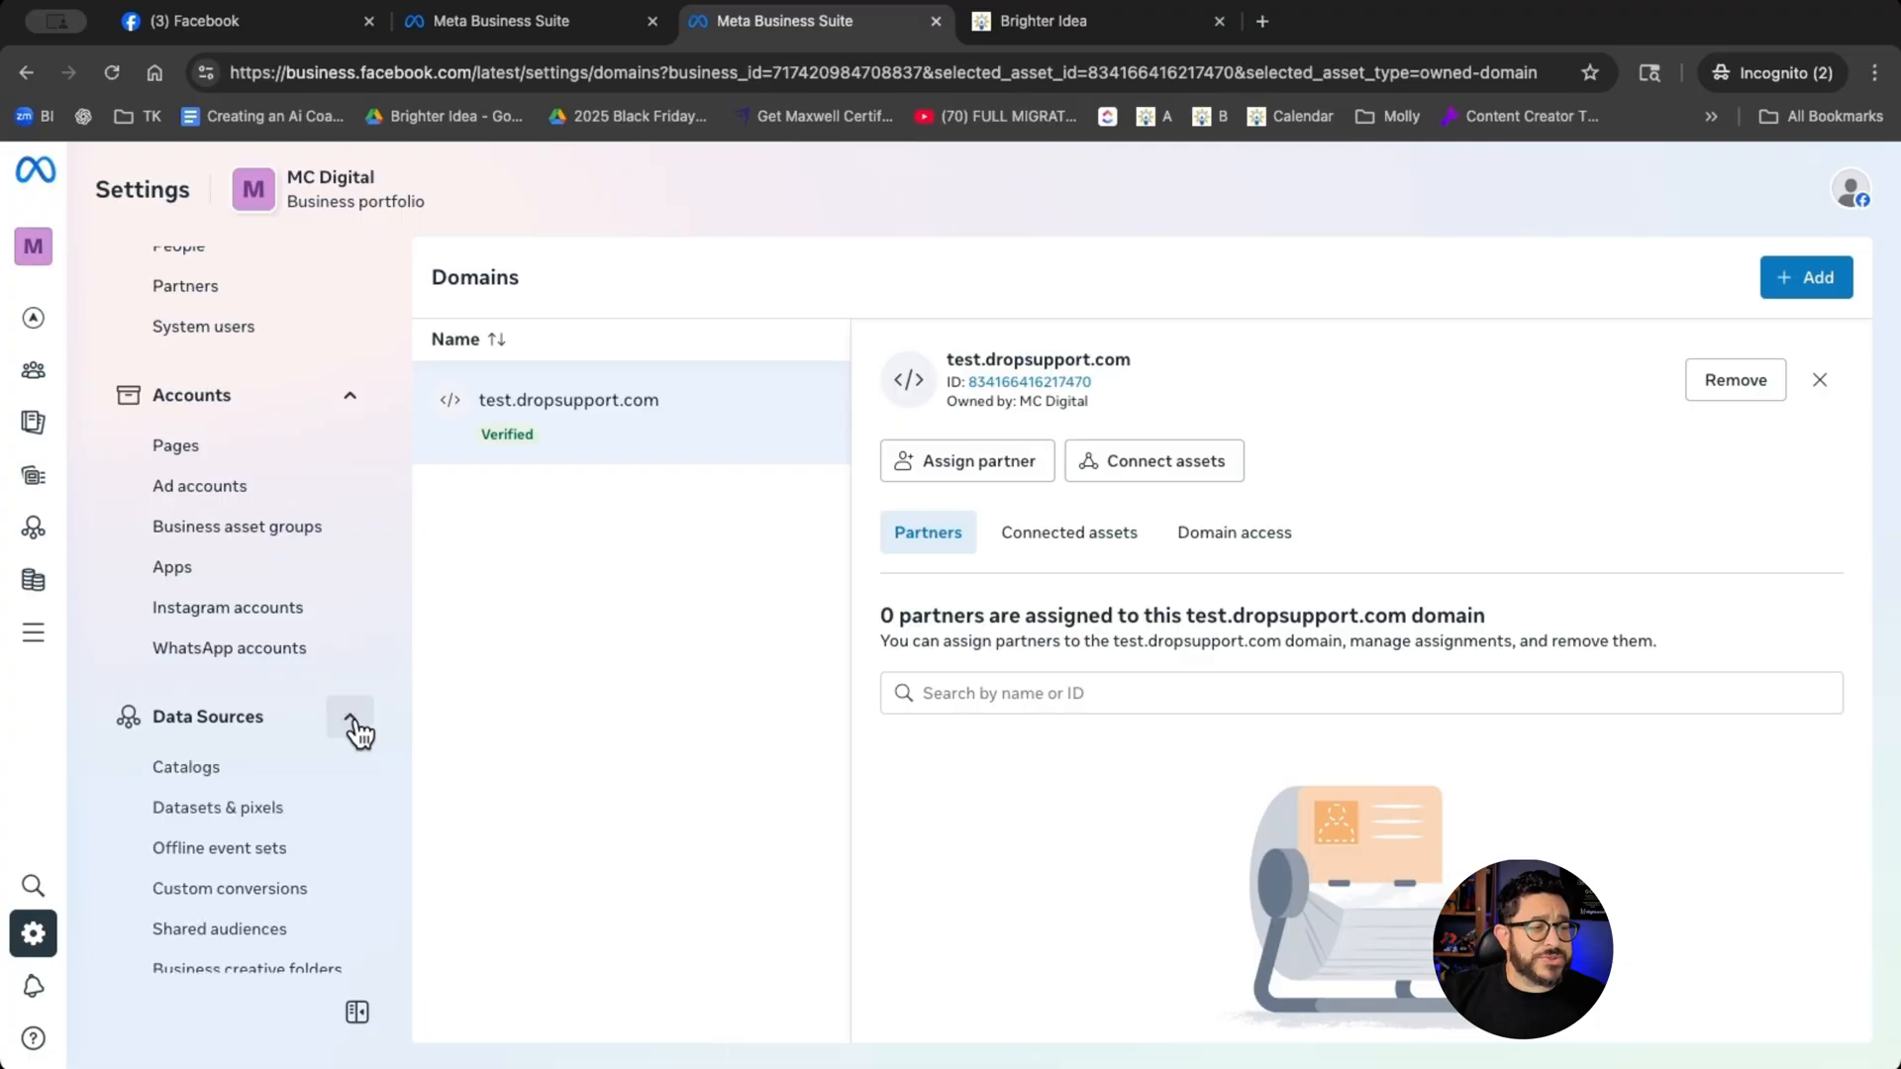
{"action": "left_click", "coordinate": [282, 818]}
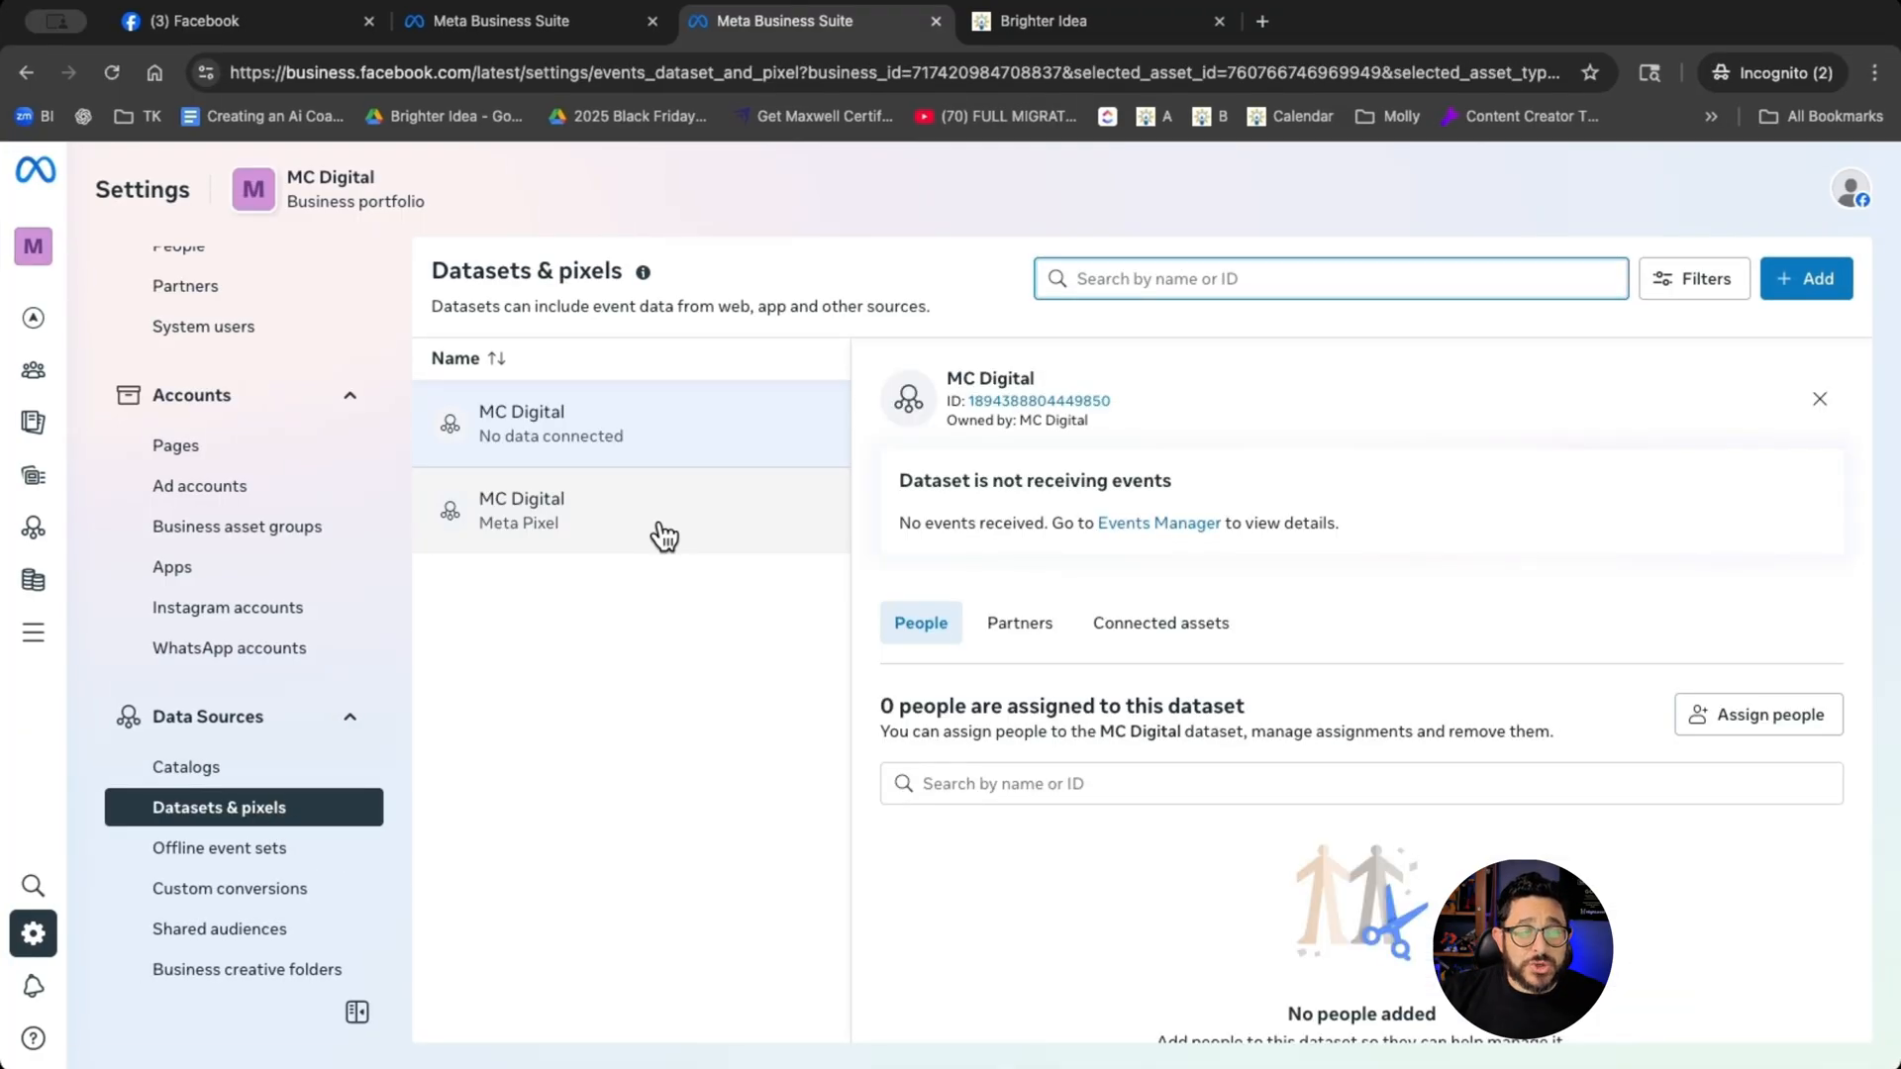
{"action": "left_click", "coordinate": [661, 537]}
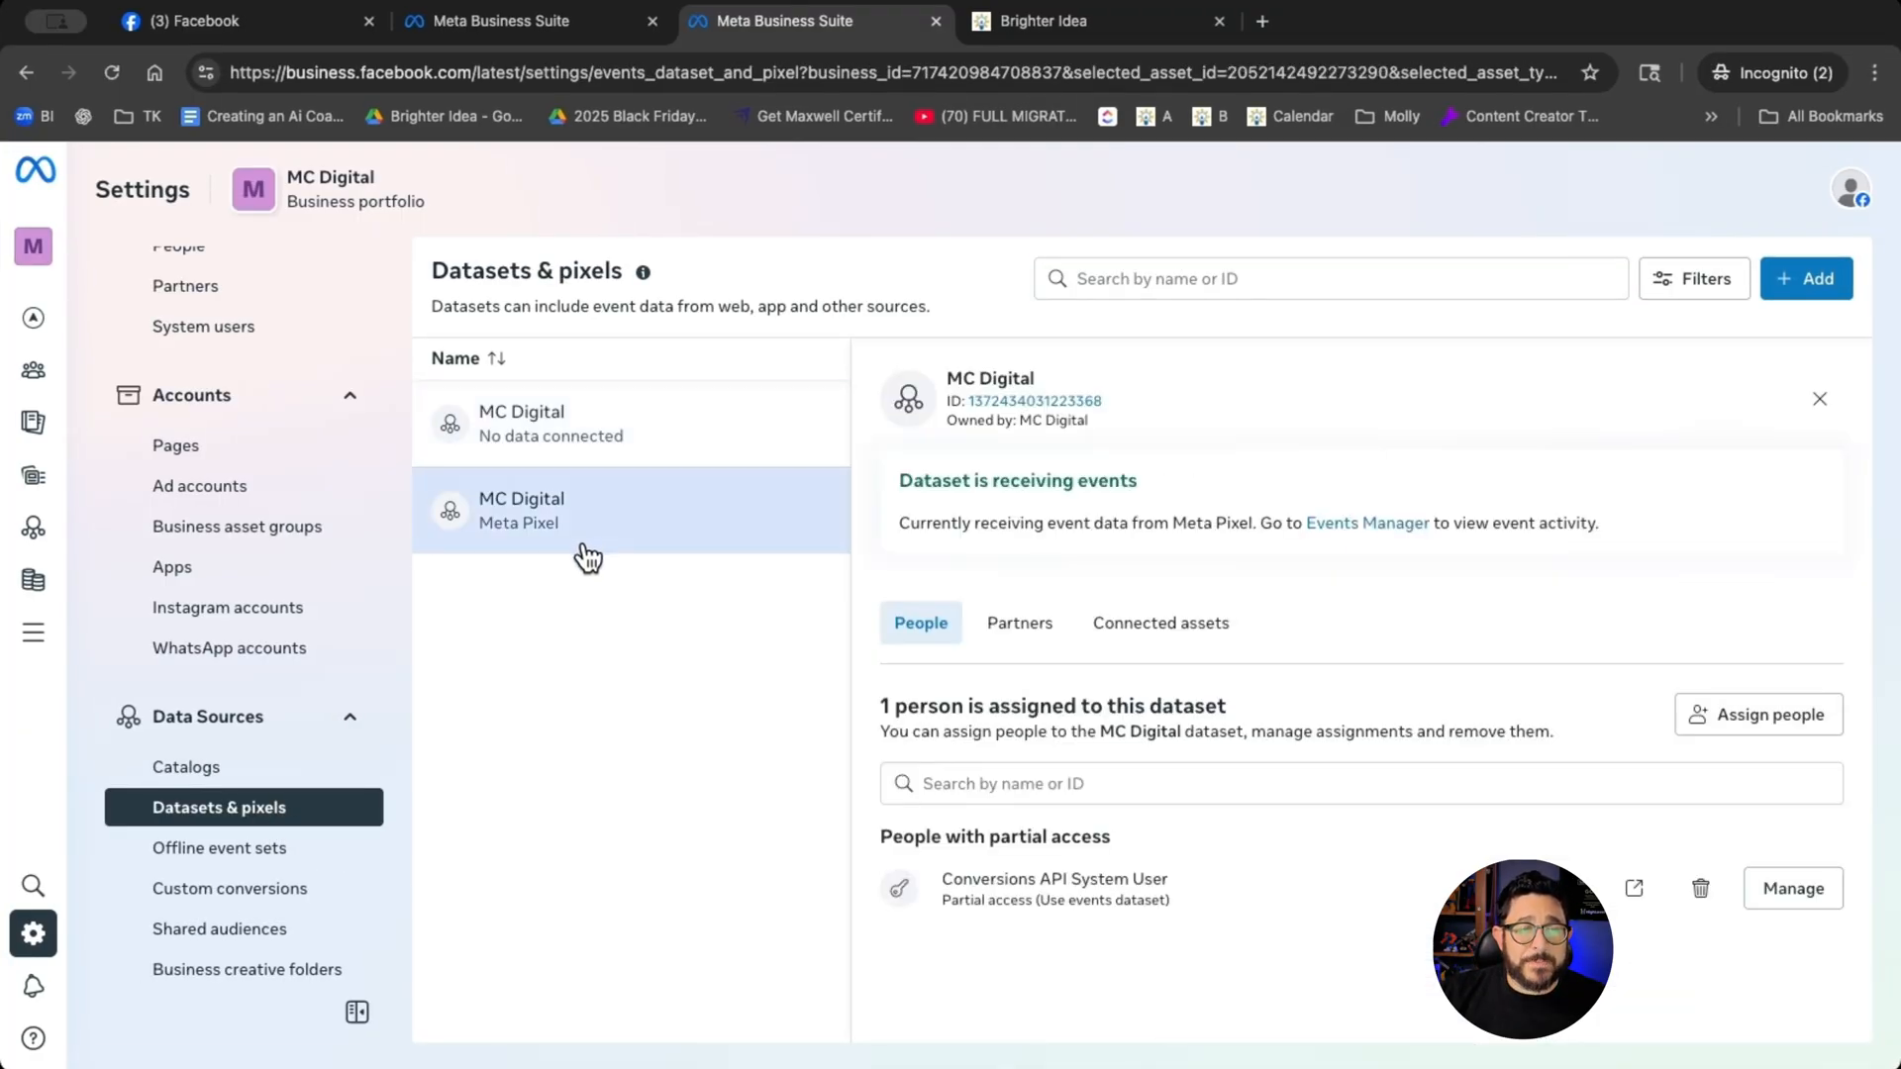
- Open the MC Digital dataset's settings in Events Manager and copy its dataset ID
{"action": "left_click", "coordinate": [1405, 535]}
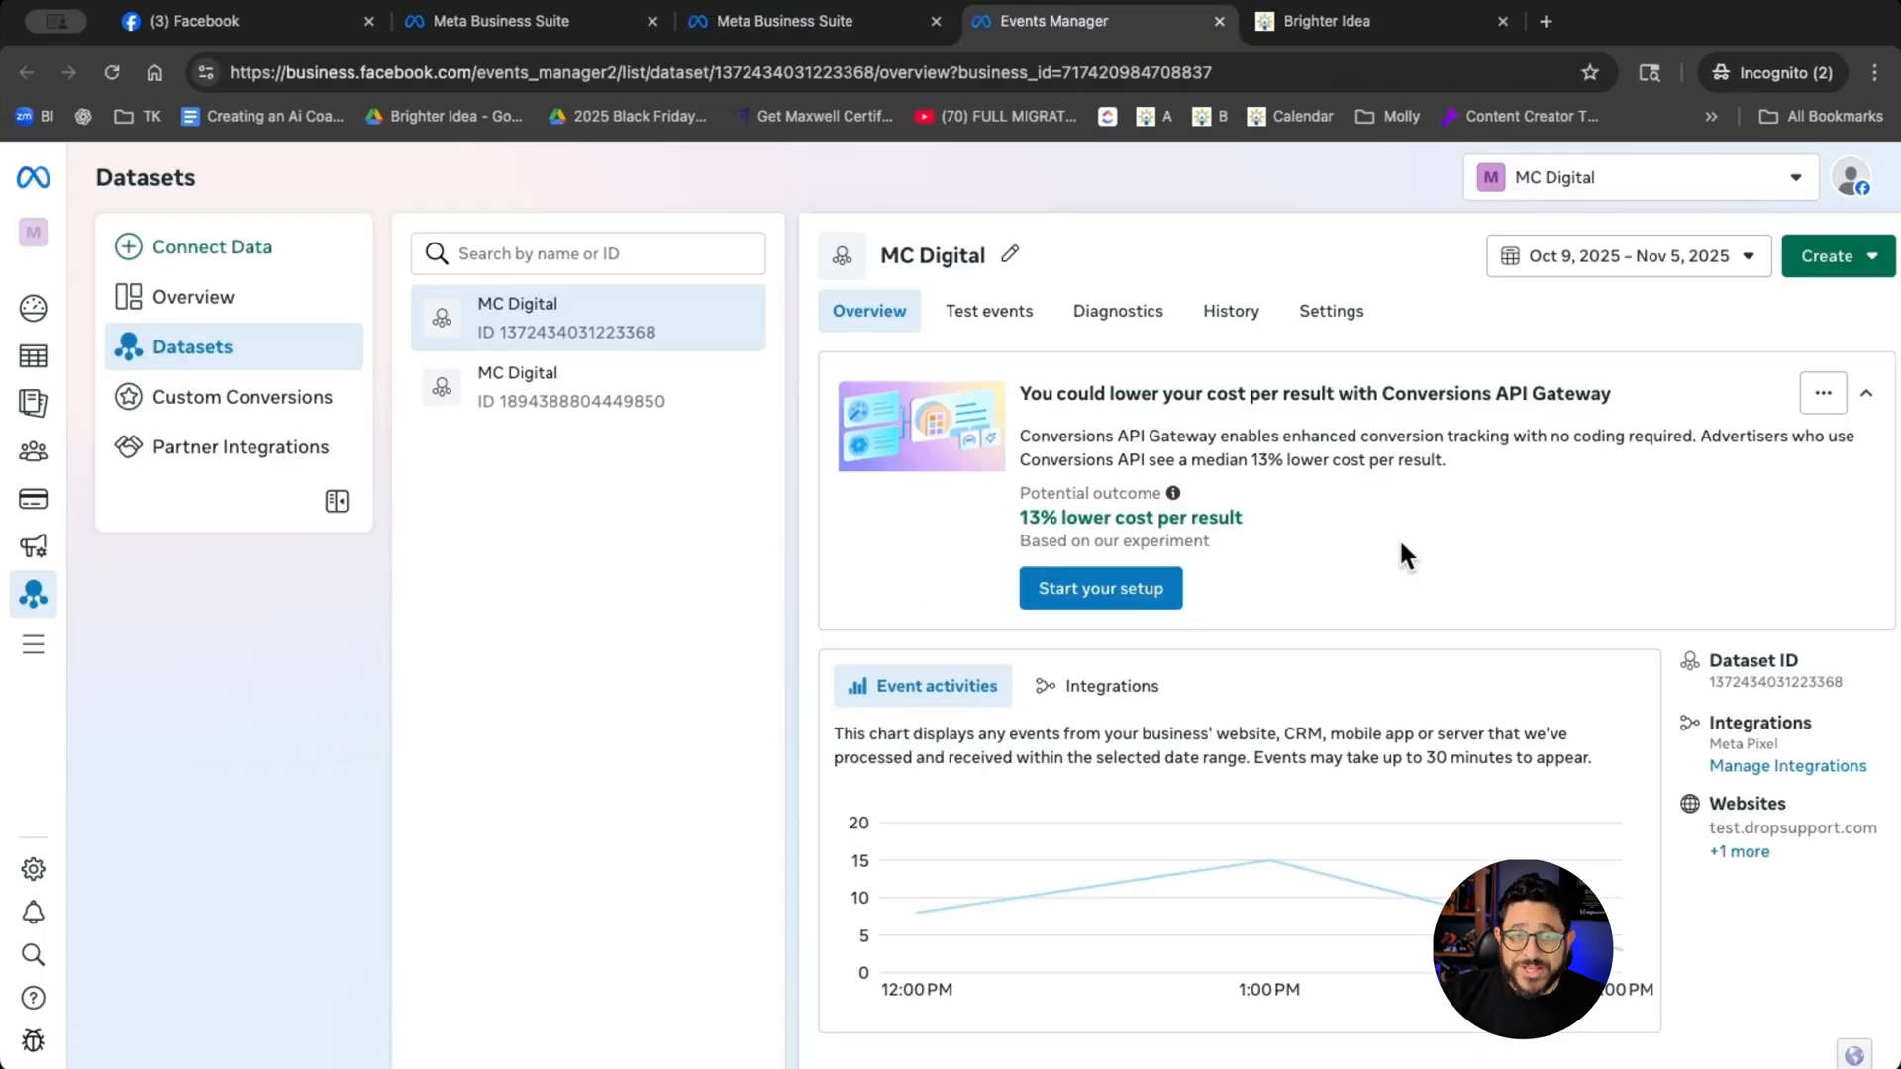
{"action": "left_click", "coordinate": [1338, 315]}
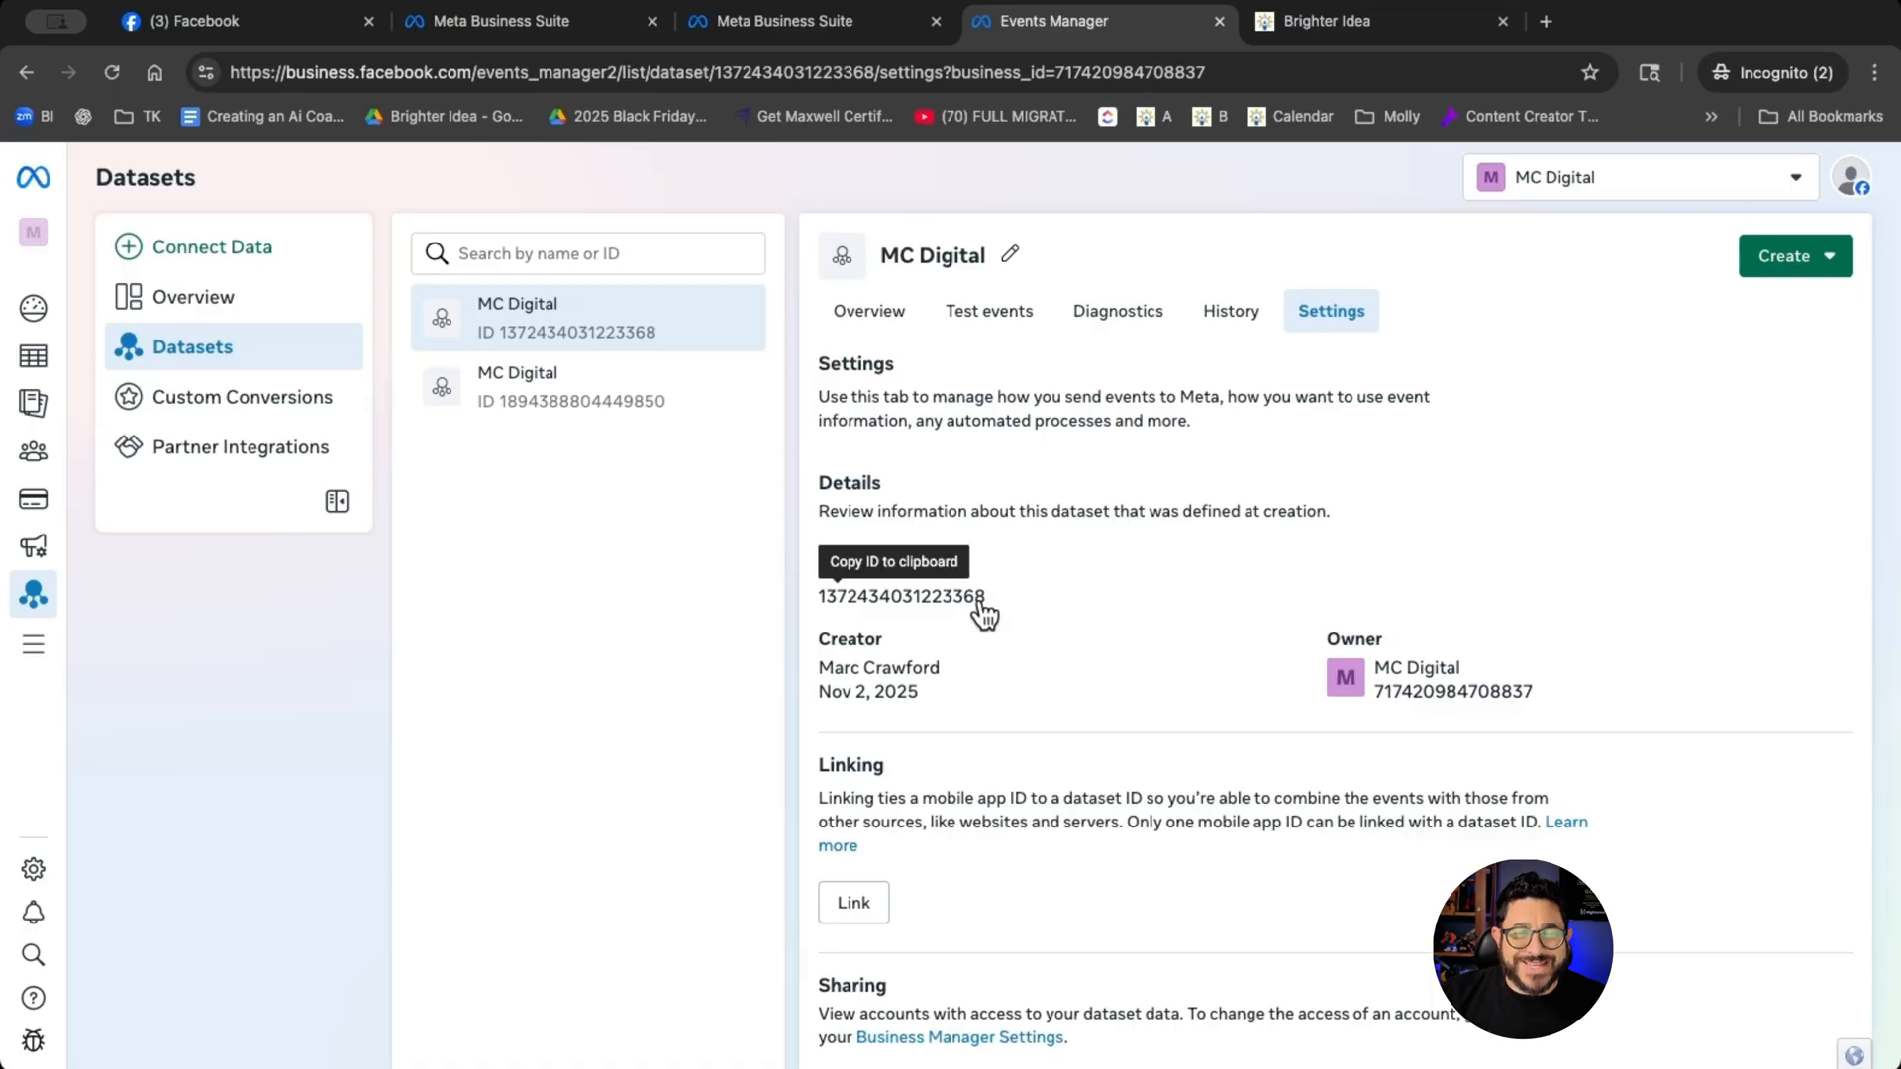
{"action": "left_click", "coordinate": [980, 602]}
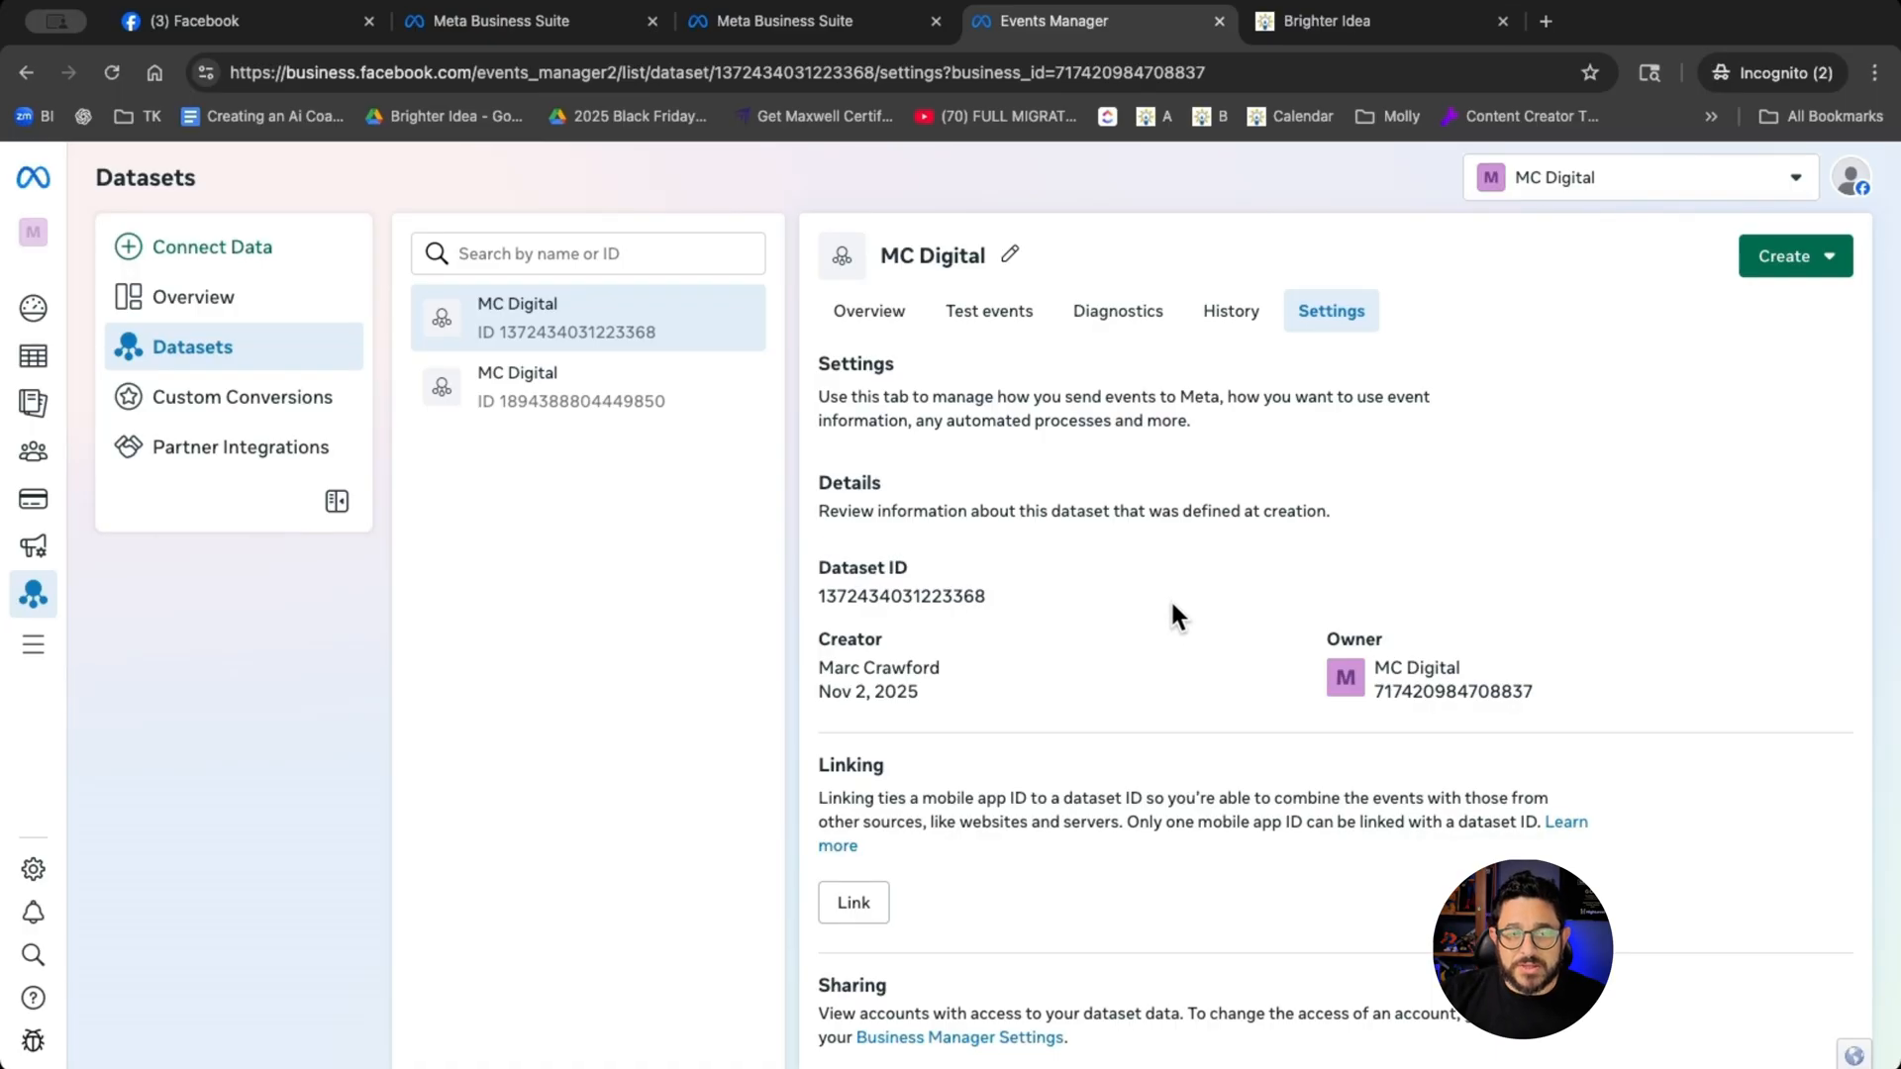
- Generate a Conversions API access token for the MC Digital dataset through direct integration with Dataset Quality API, and copy the token
{"action": "scroll", "coordinate": [1176, 613], "scroll_direction": "down", "scroll_amount": 10}
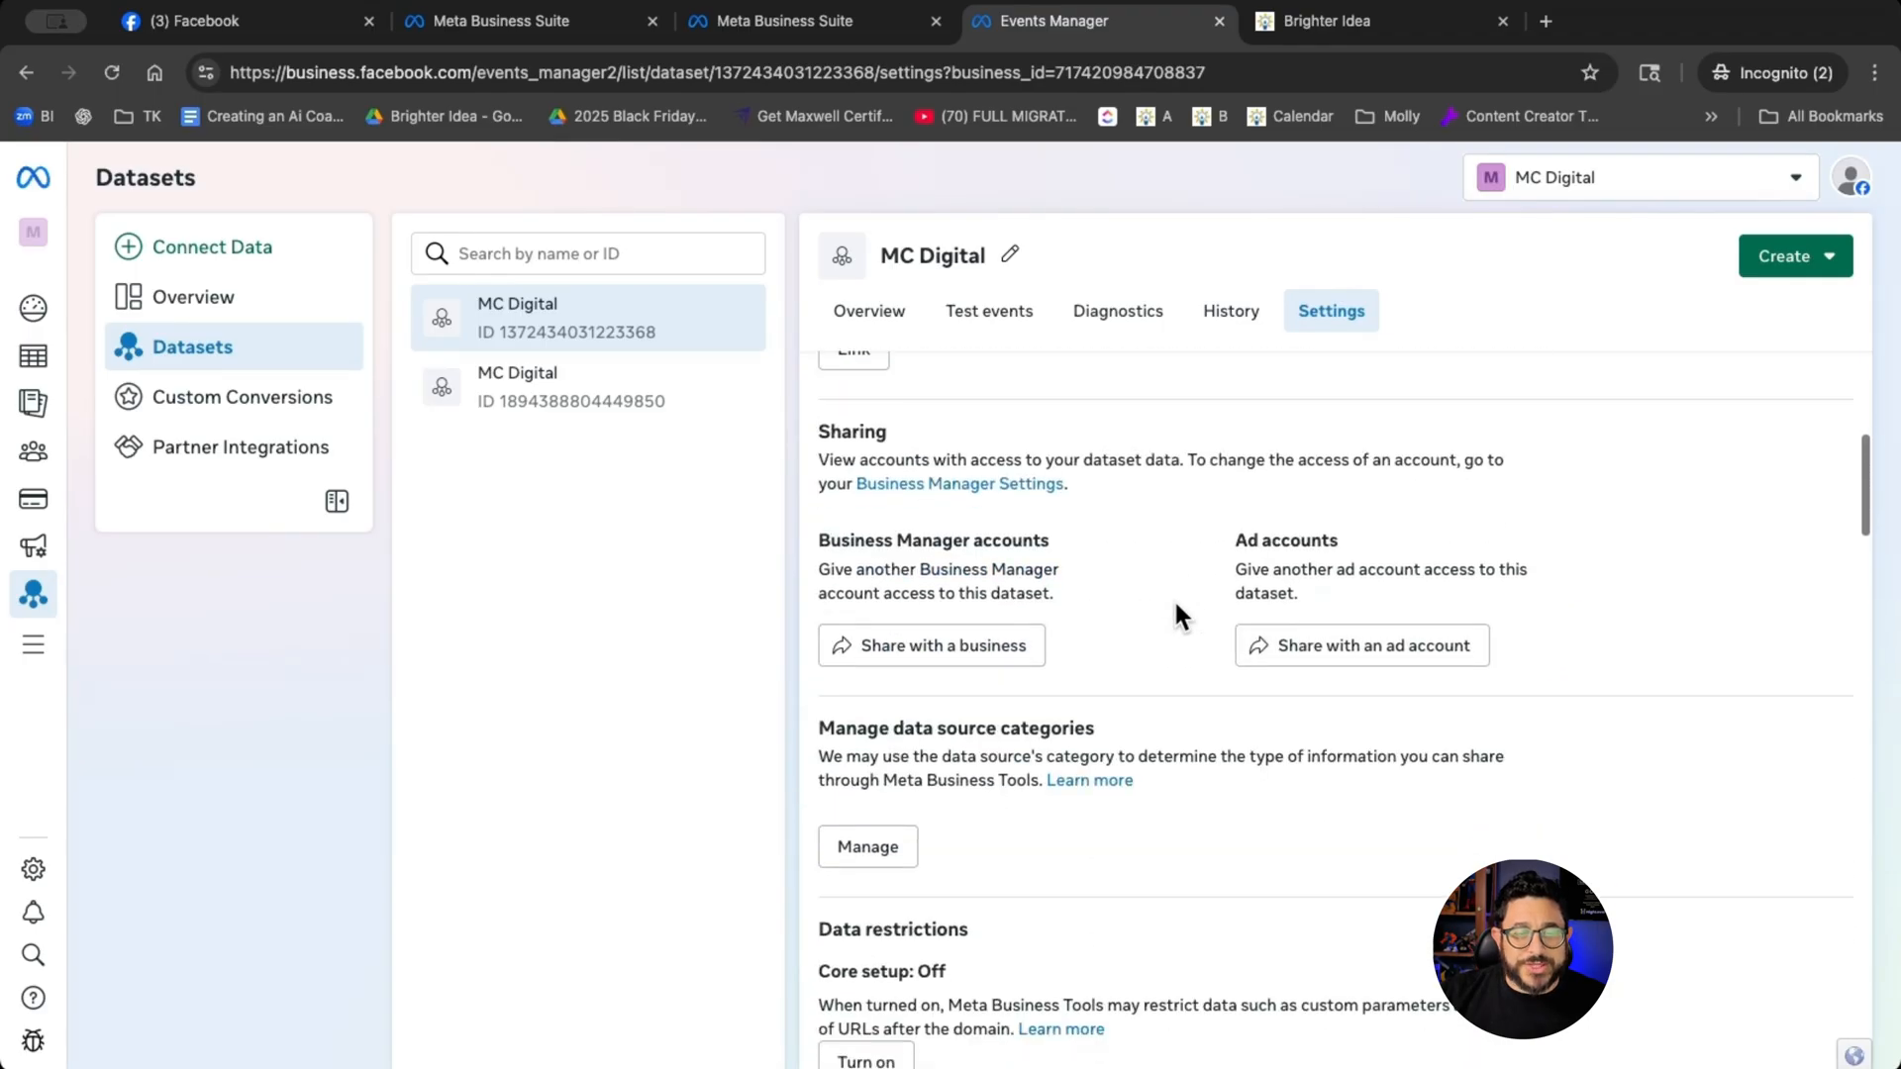
{"action": "scroll", "coordinate": [1176, 606], "scroll_direction": "down", "scroll_amount": 10}
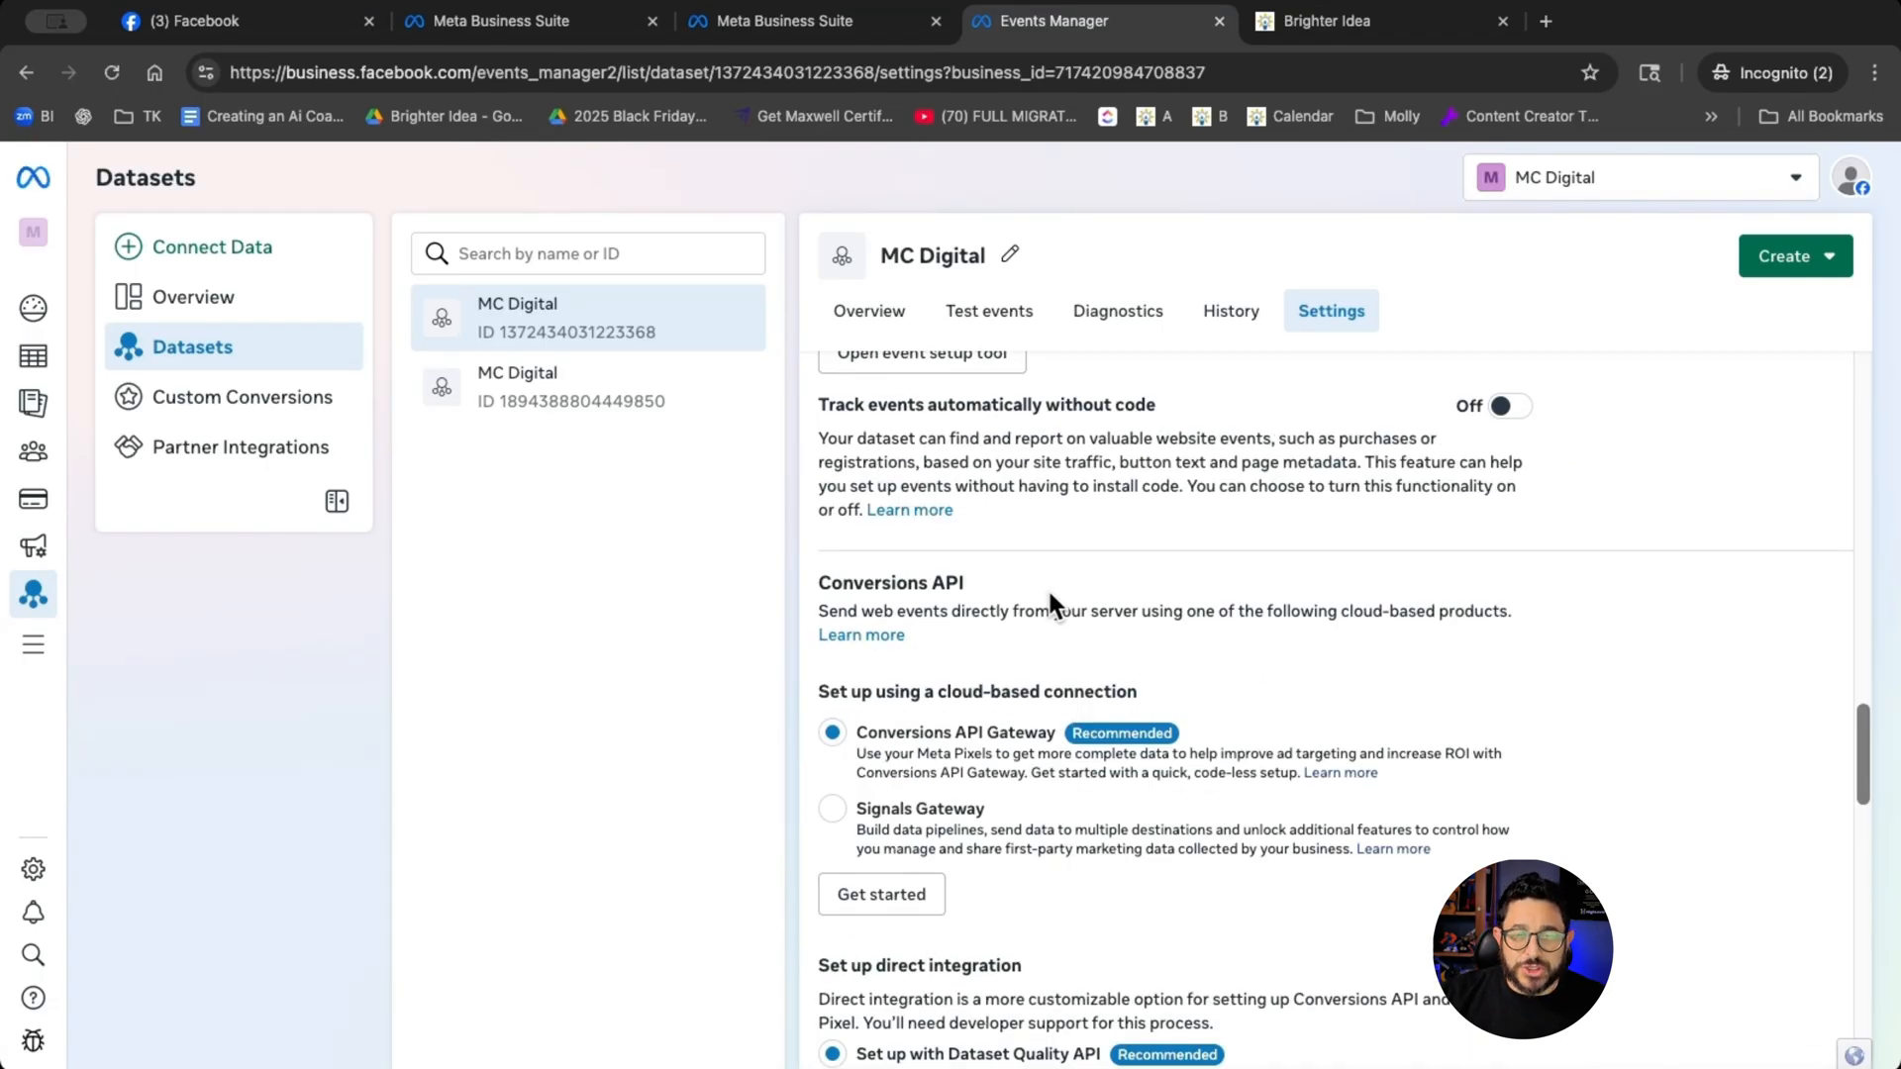
{"action": "scroll", "coordinate": [1050, 596], "scroll_direction": "down", "scroll_amount": 5}
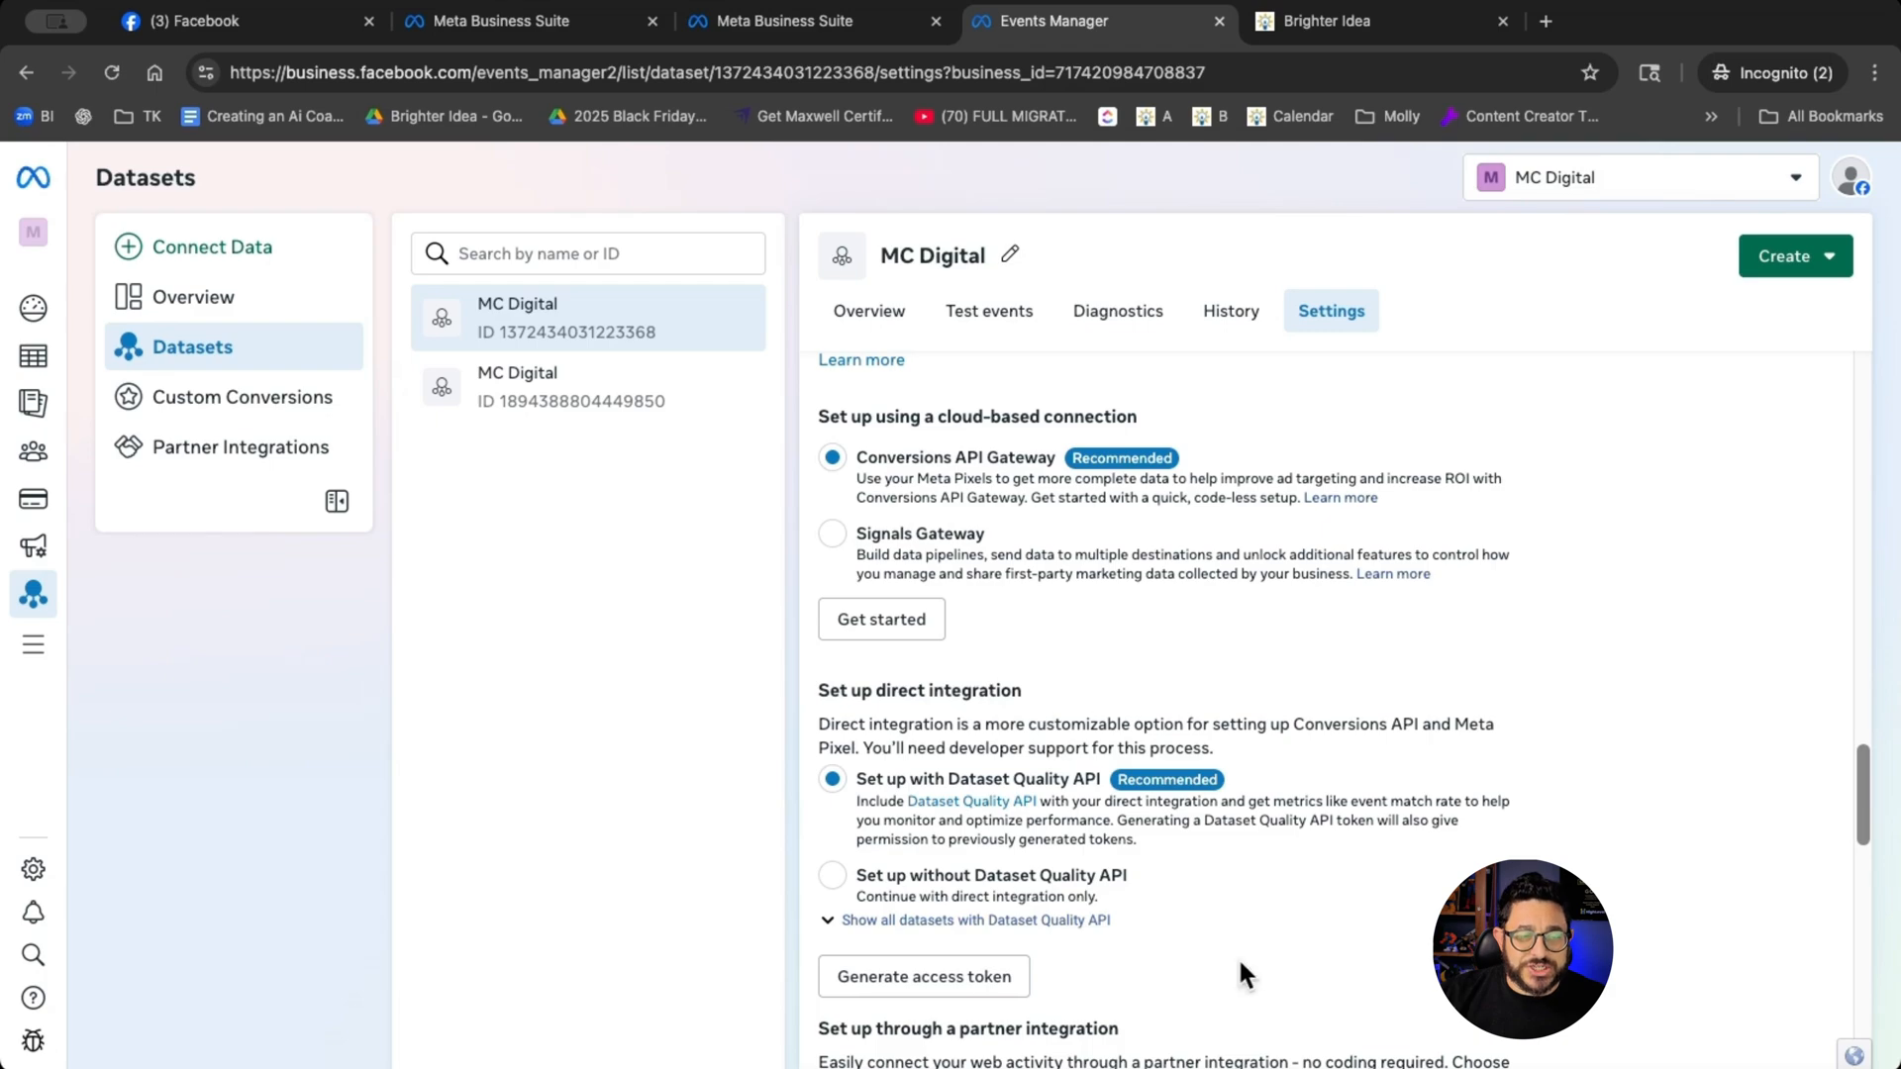
{"action": "left_click", "coordinate": [990, 990]}
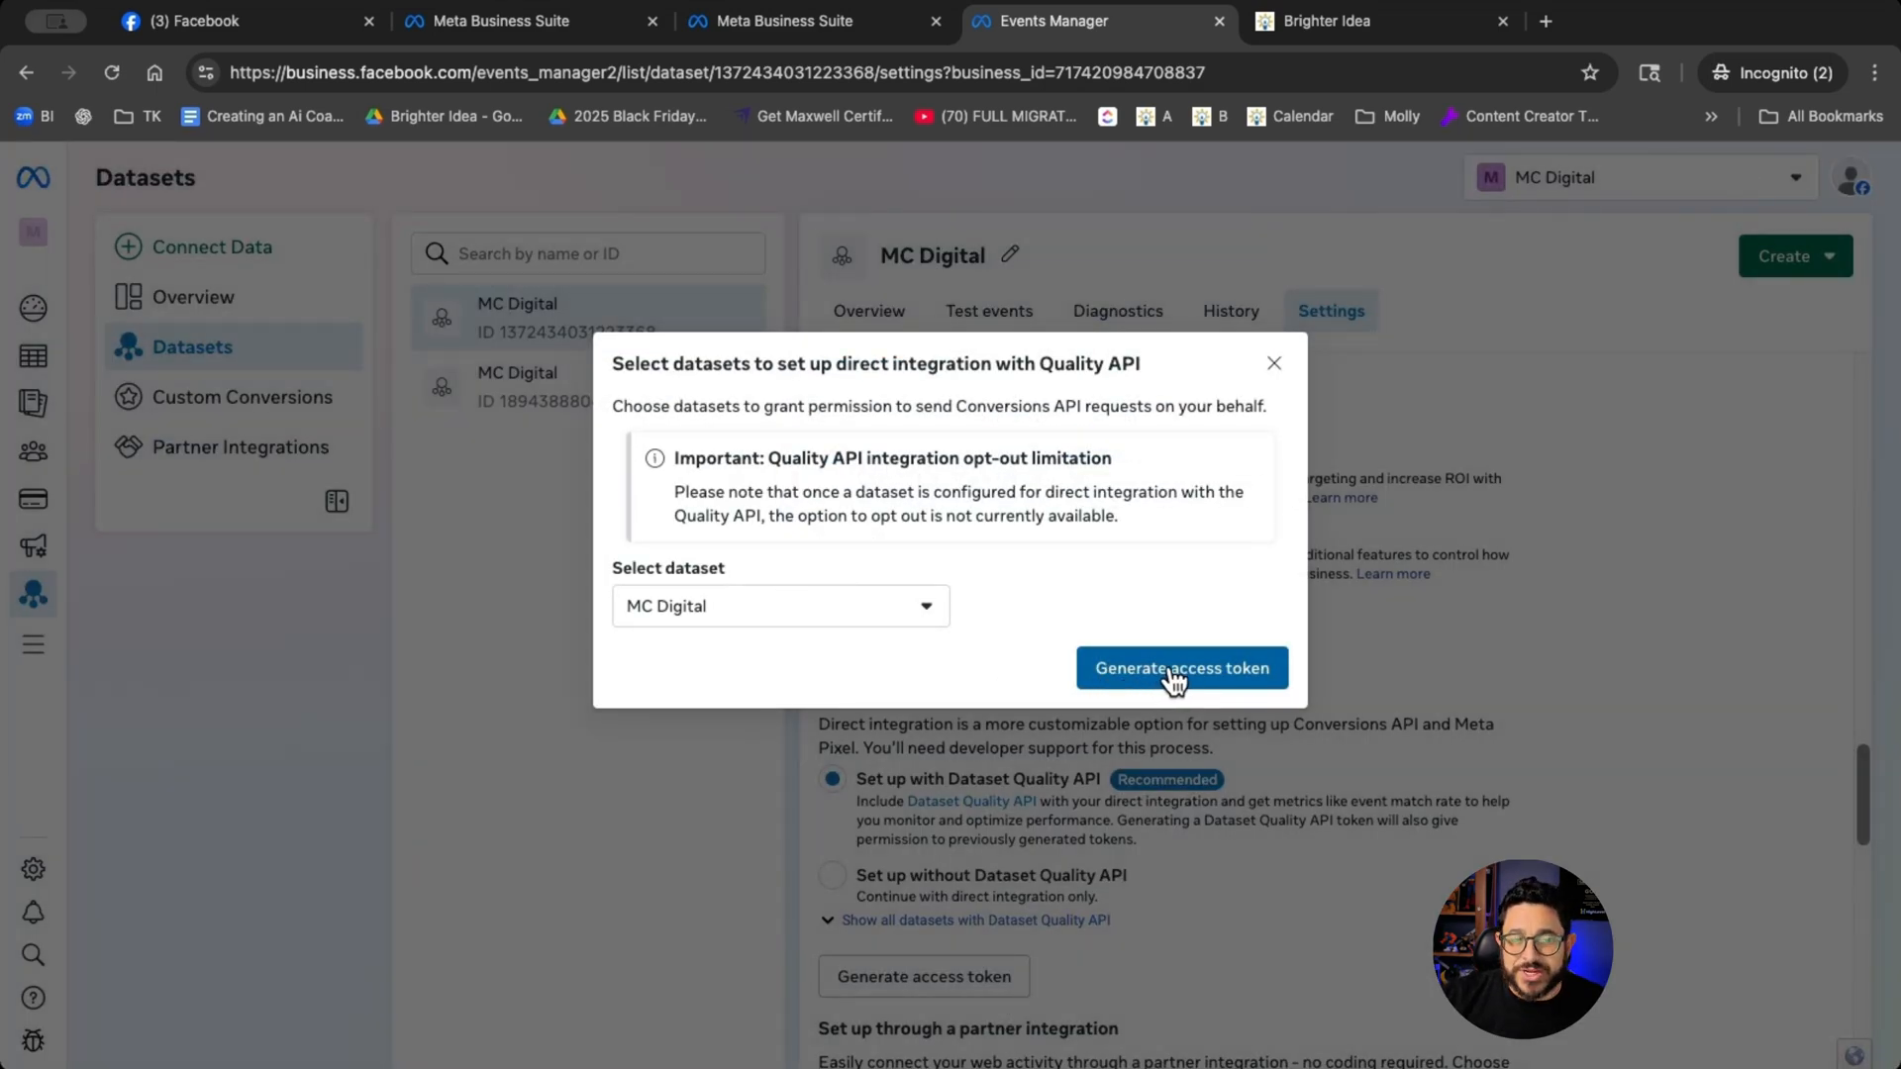
{"action": "left_click", "coordinate": [1174, 669]}
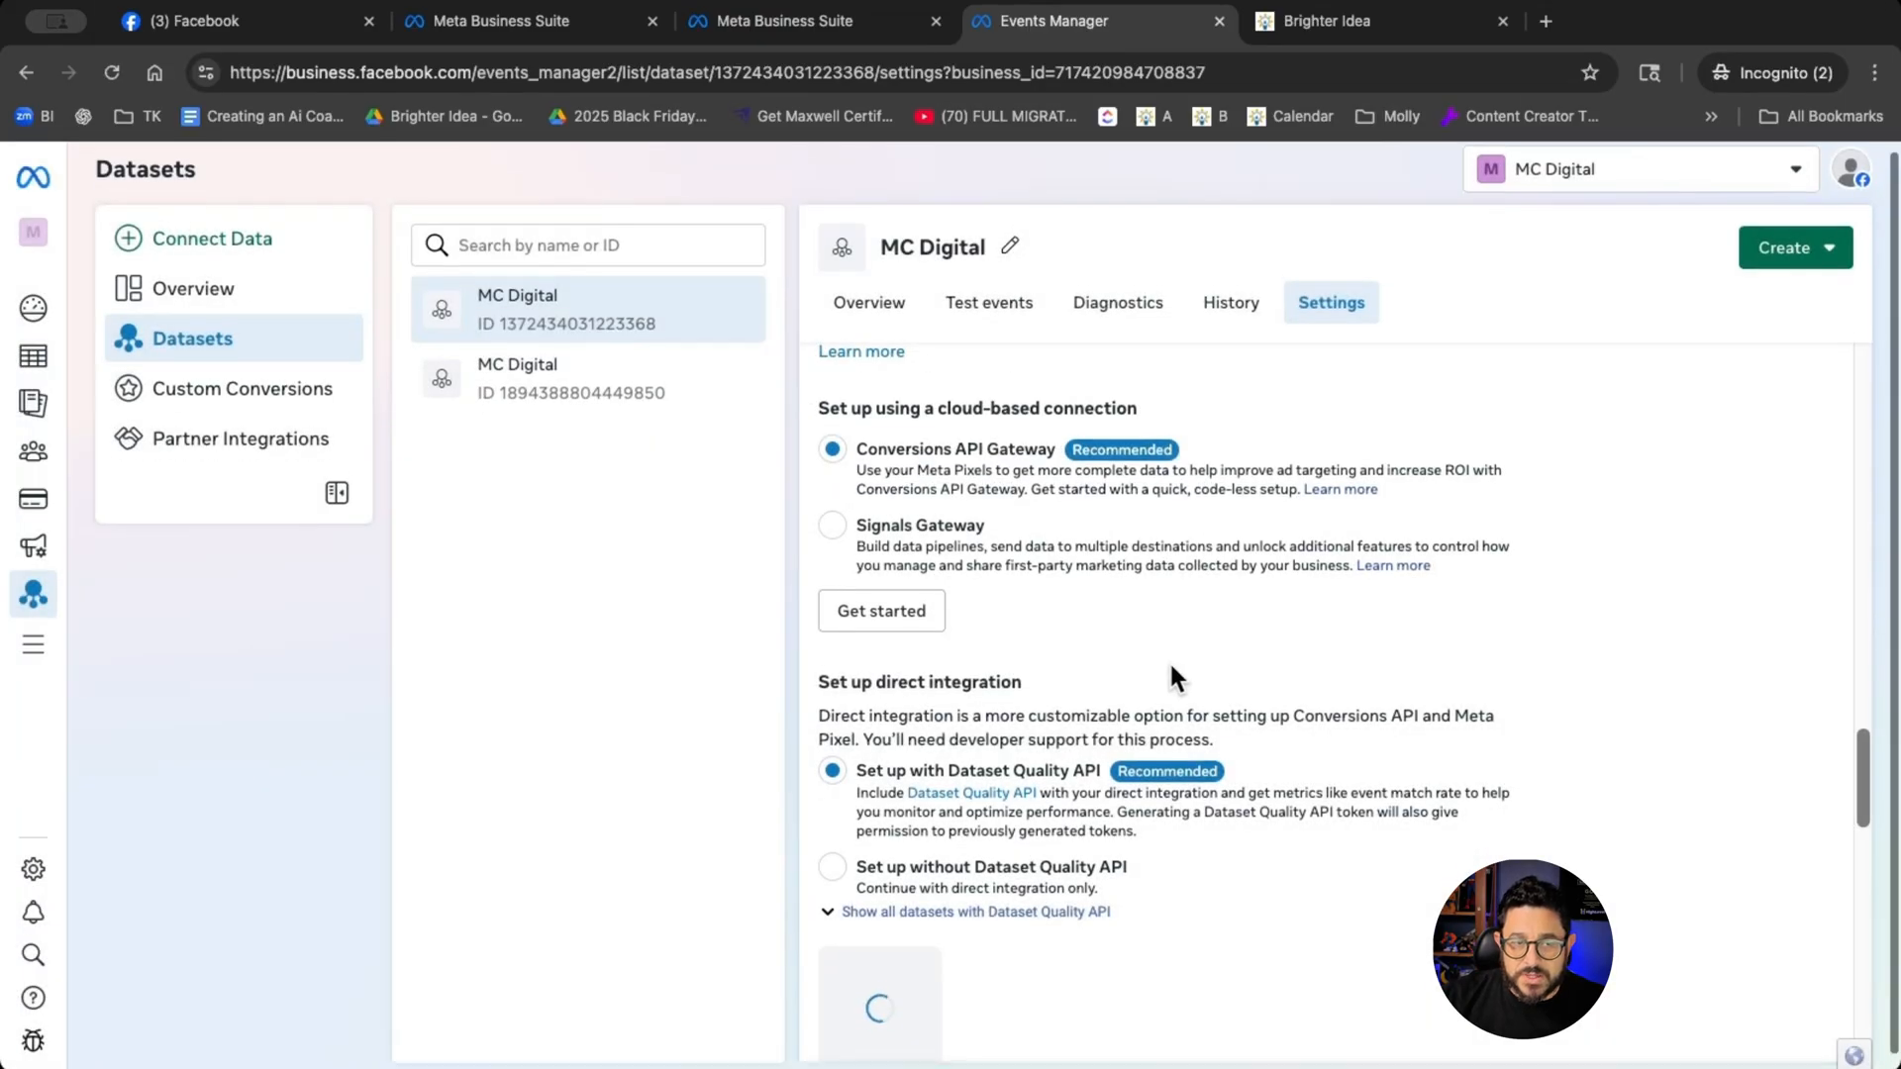
{"action": "left_click", "coordinate": [1185, 898]}
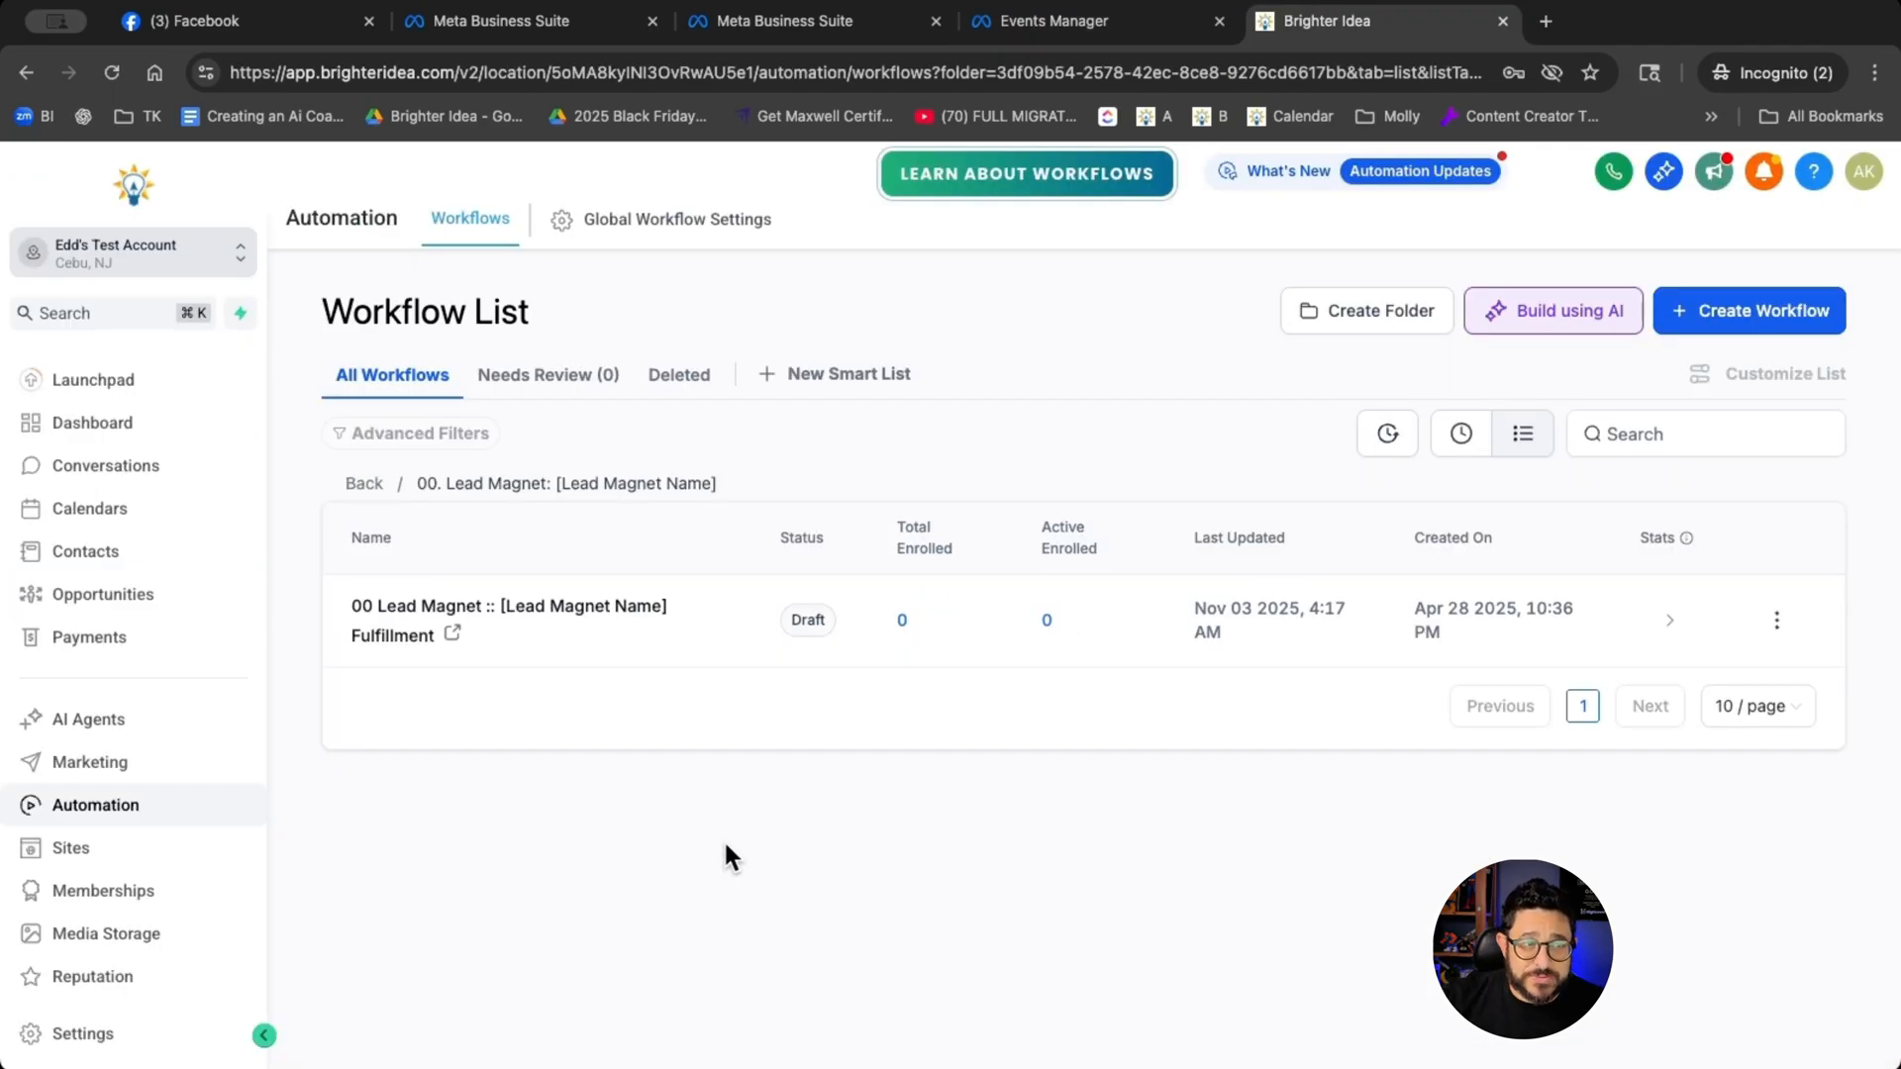
- In Brighter Idea, open the 00 Lead Magnet fulfillment workflow and insert a Meta Conversion API action directly before Assign to user
{"action": "left_click", "coordinate": [585, 620]}
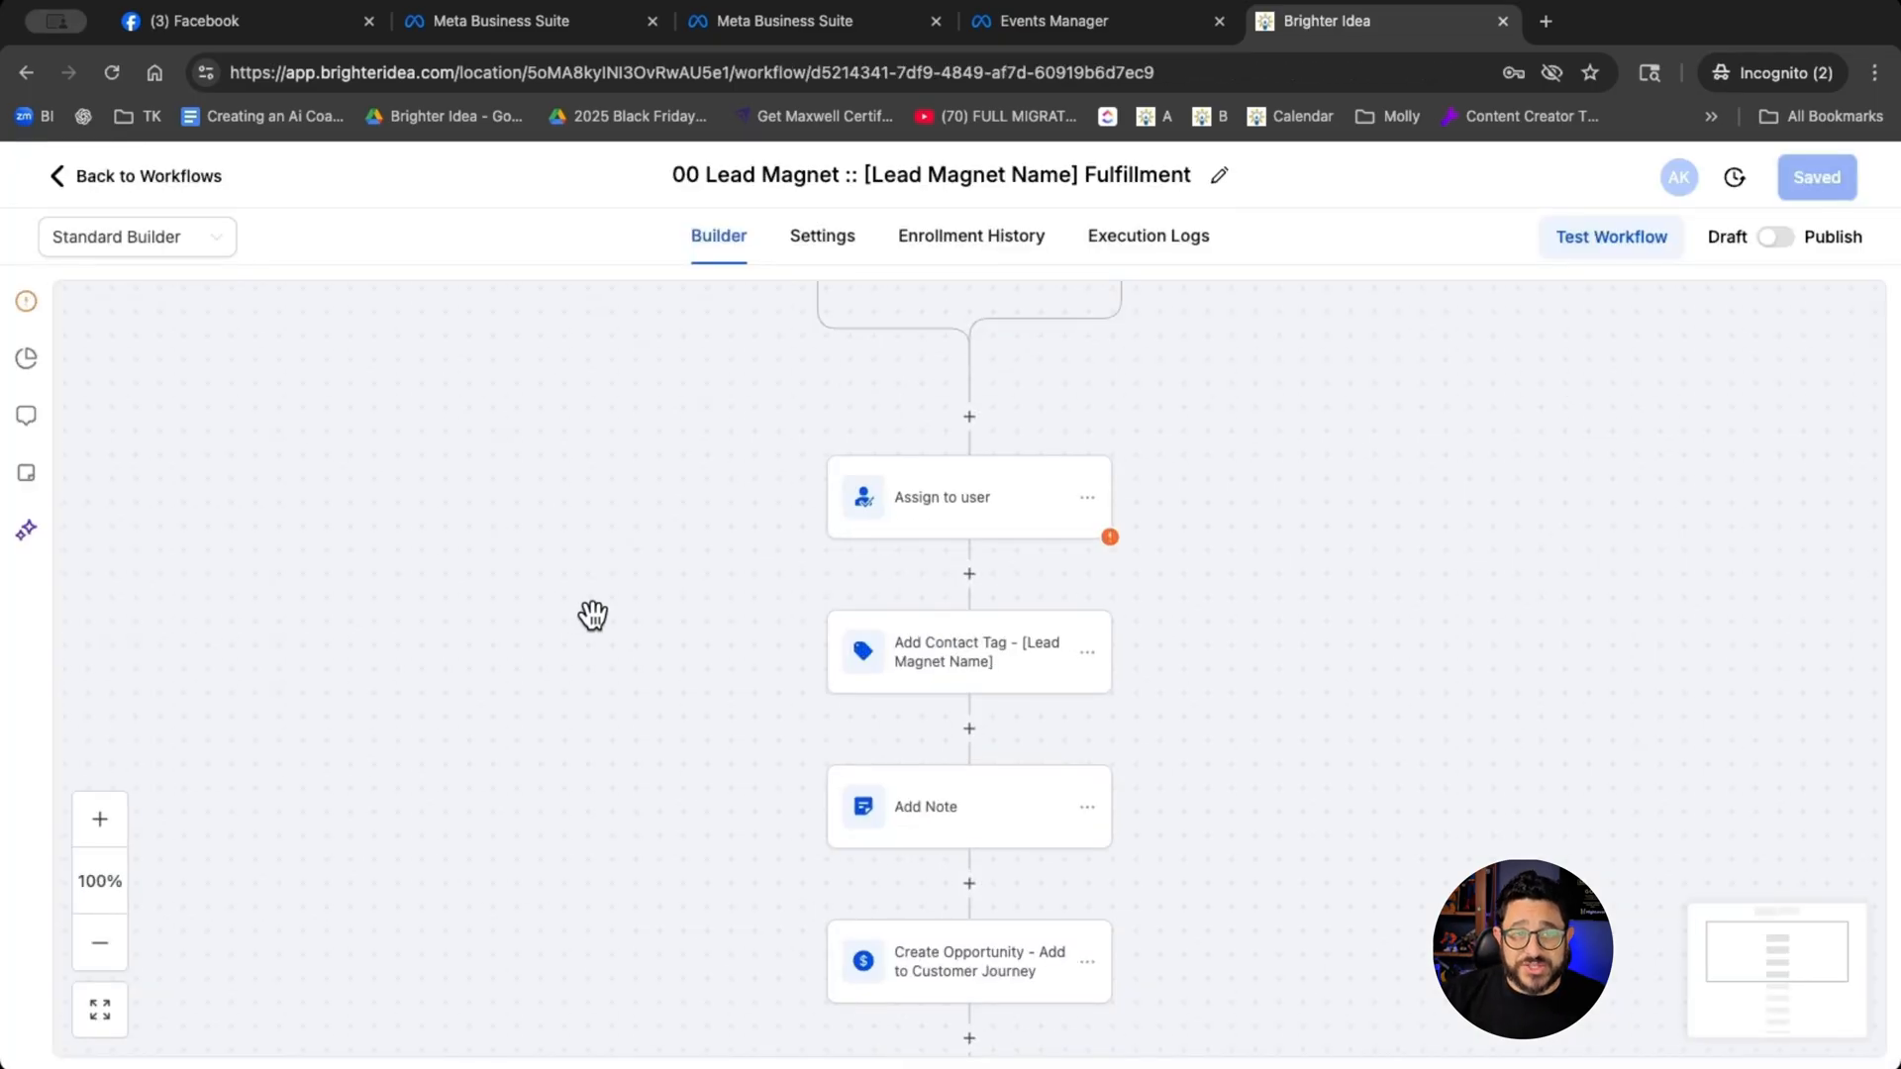
{"action": "scroll", "coordinate": [593, 616], "scroll_direction": "up", "scroll_amount": 1}
{"action": "scroll", "coordinate": [593, 616], "scroll_direction": "up", "scroll_amount": 1}
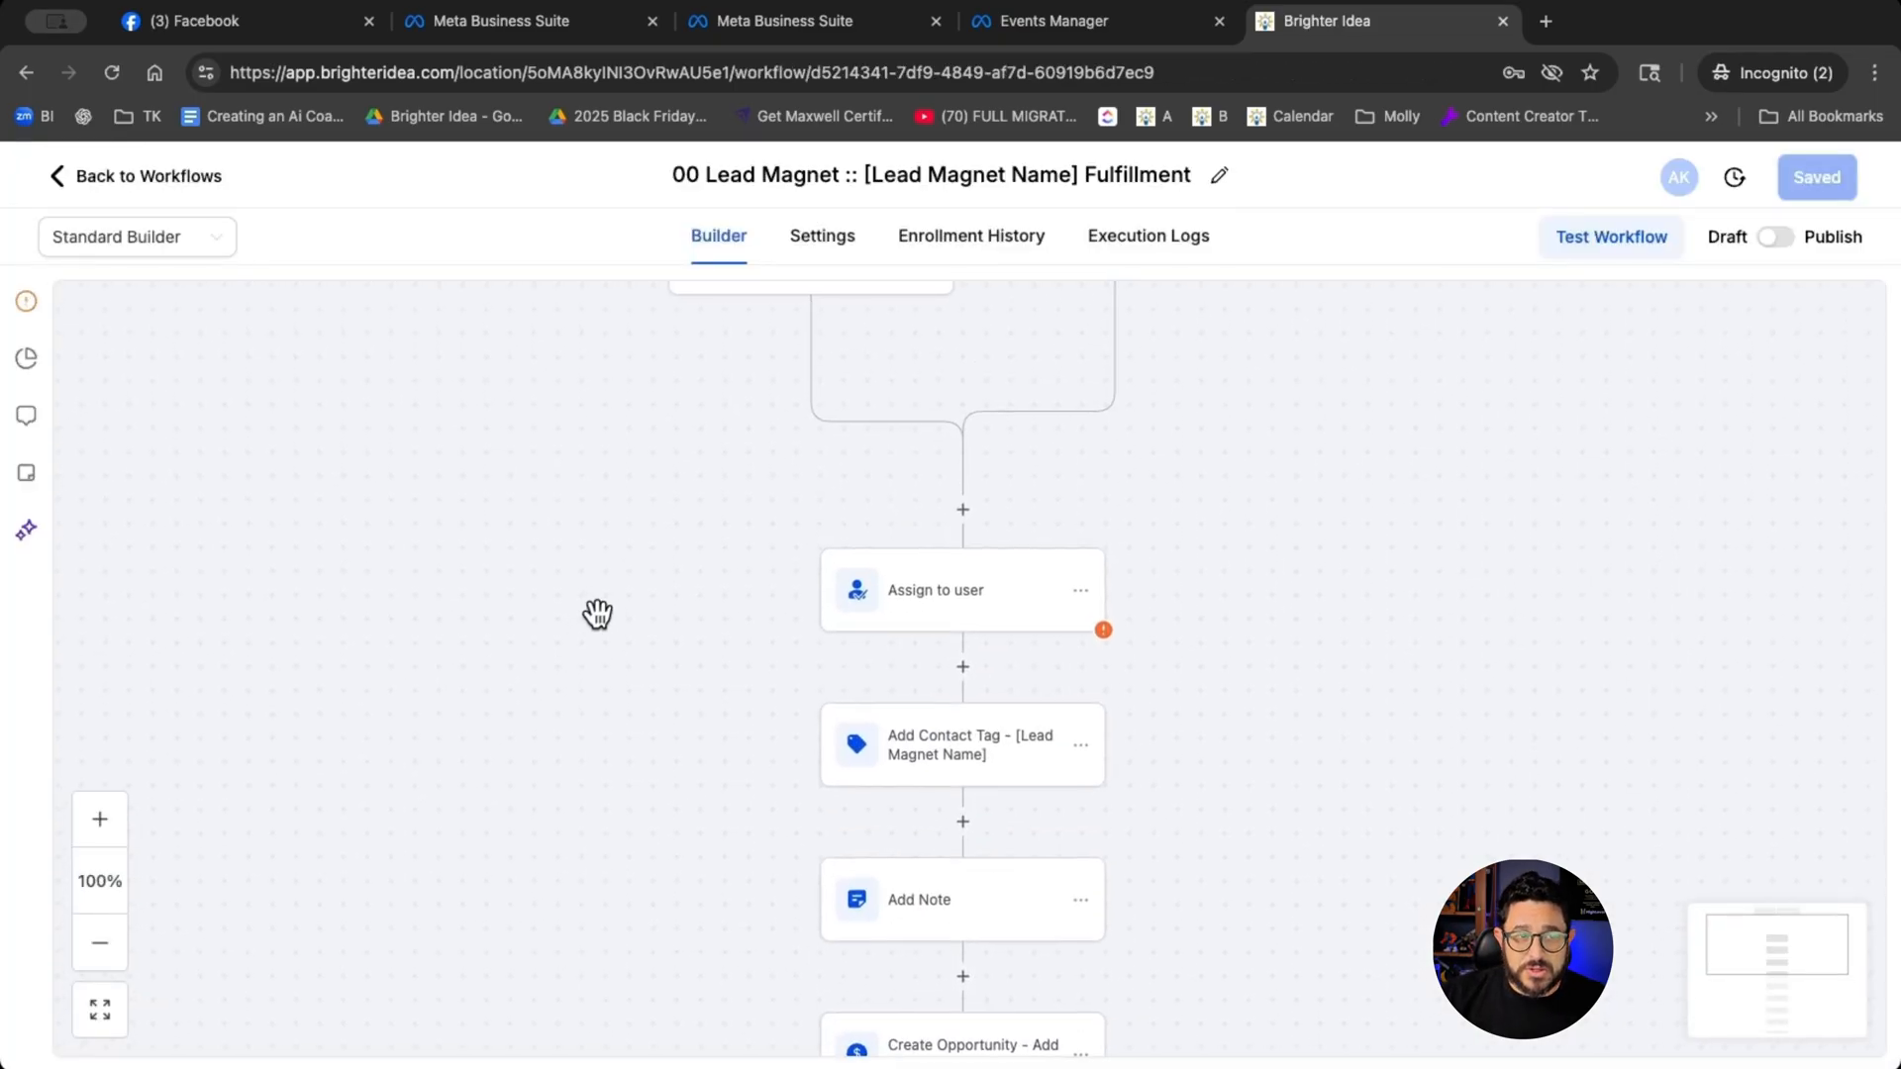
{"action": "left_click", "coordinate": [957, 514]}
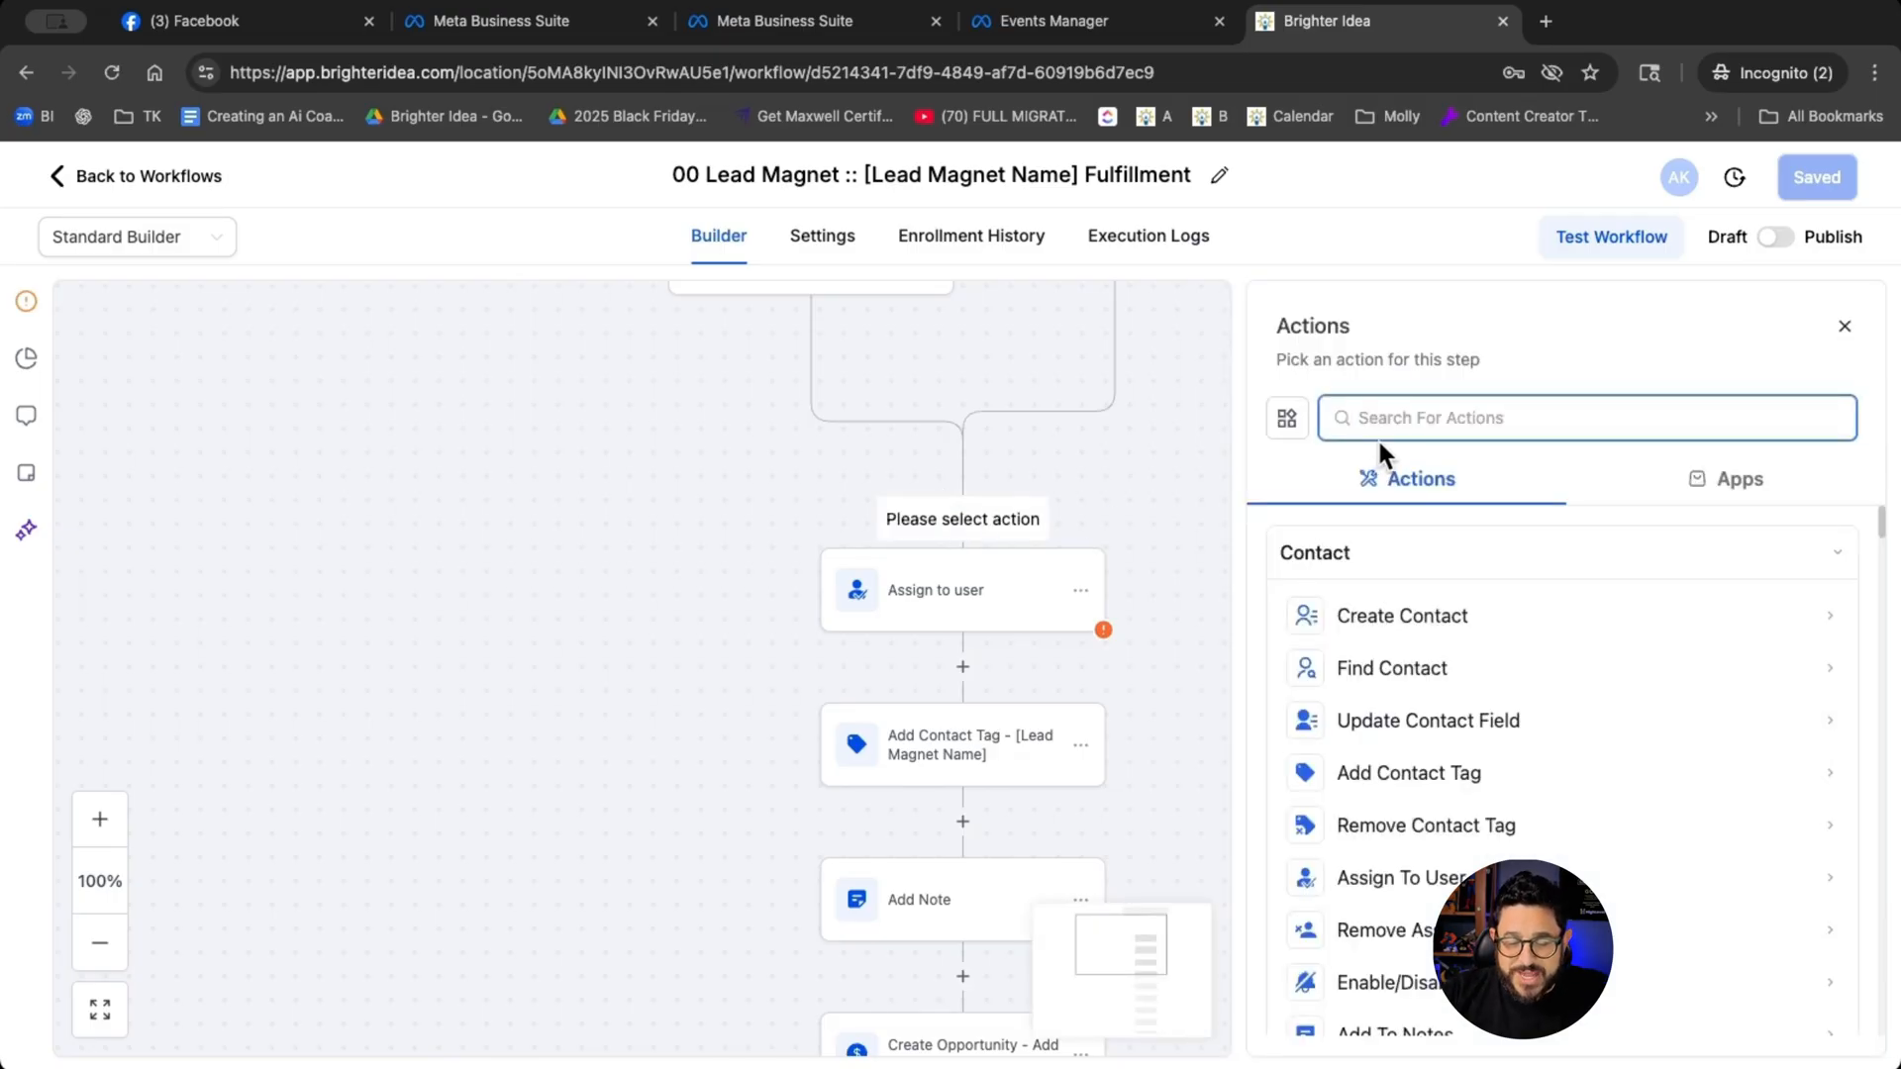
{"action": "type", "text": "api"}
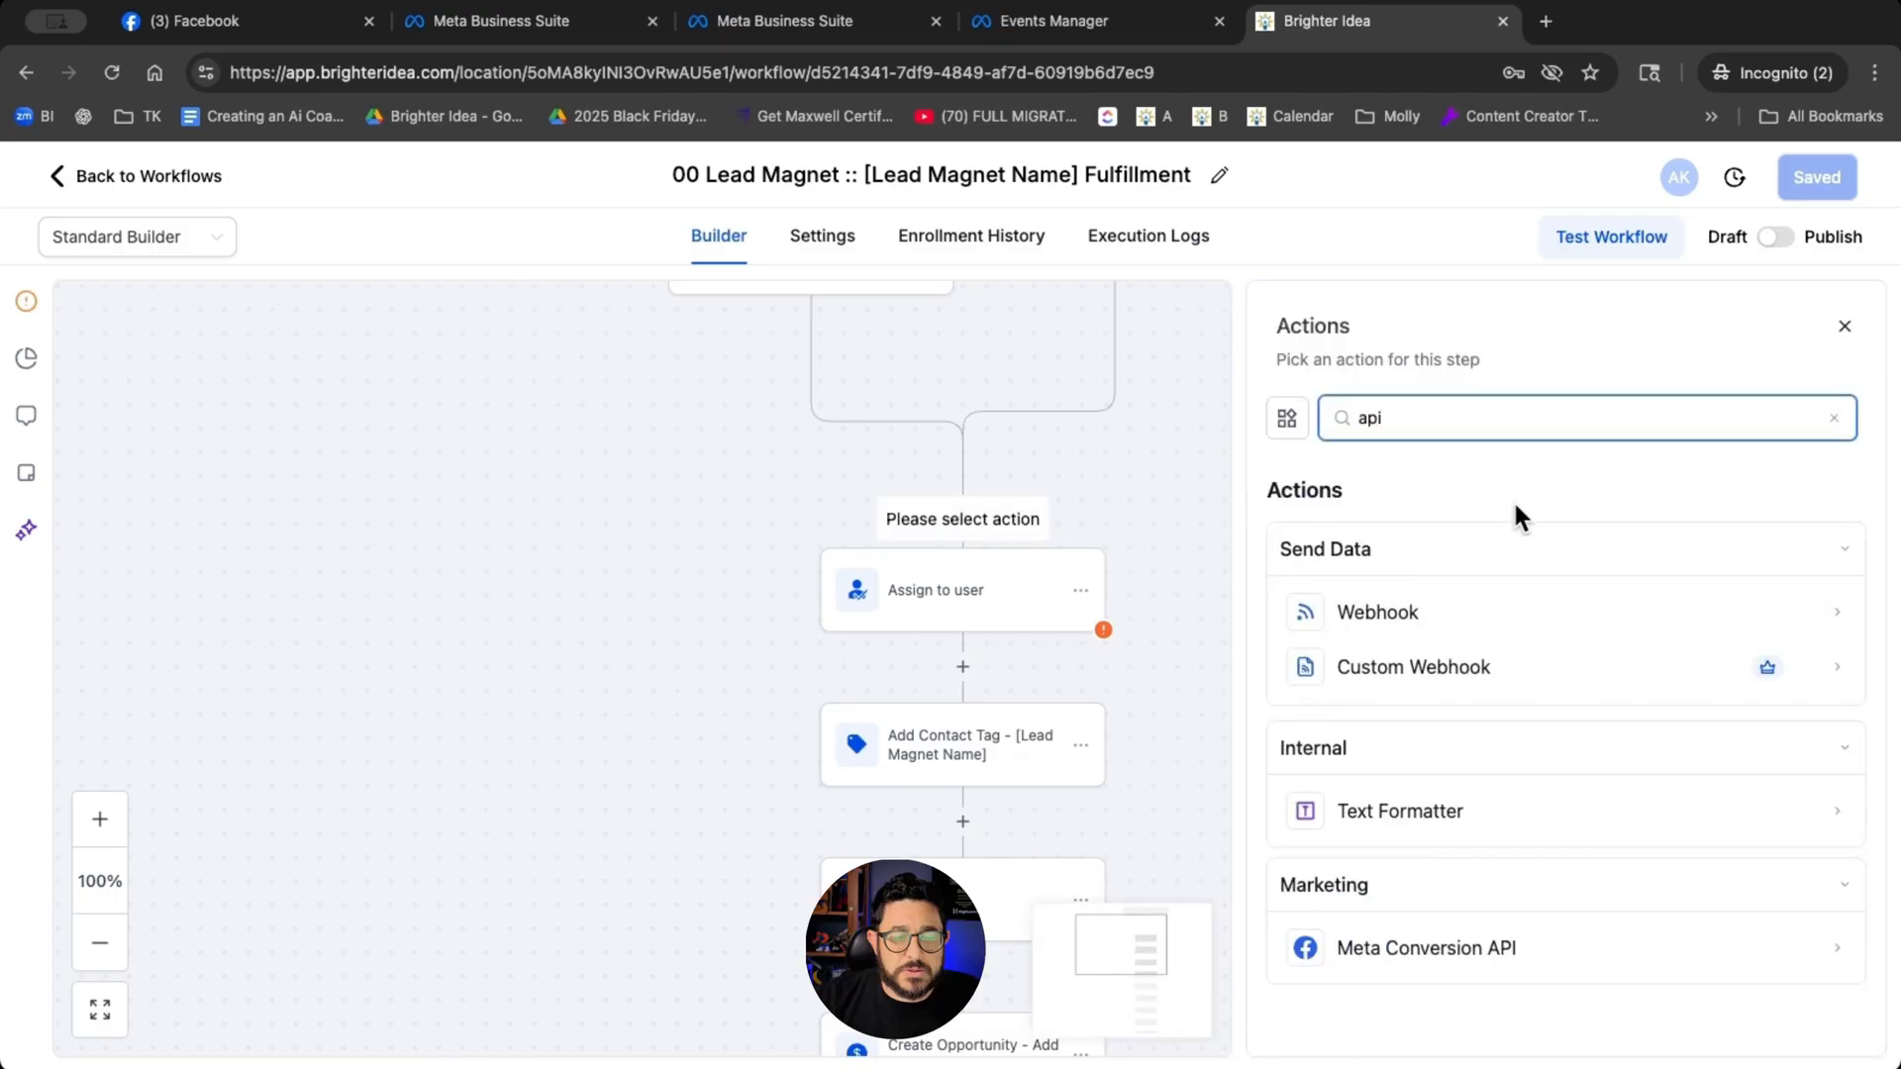
{"action": "left_click", "coordinate": [1431, 966]}
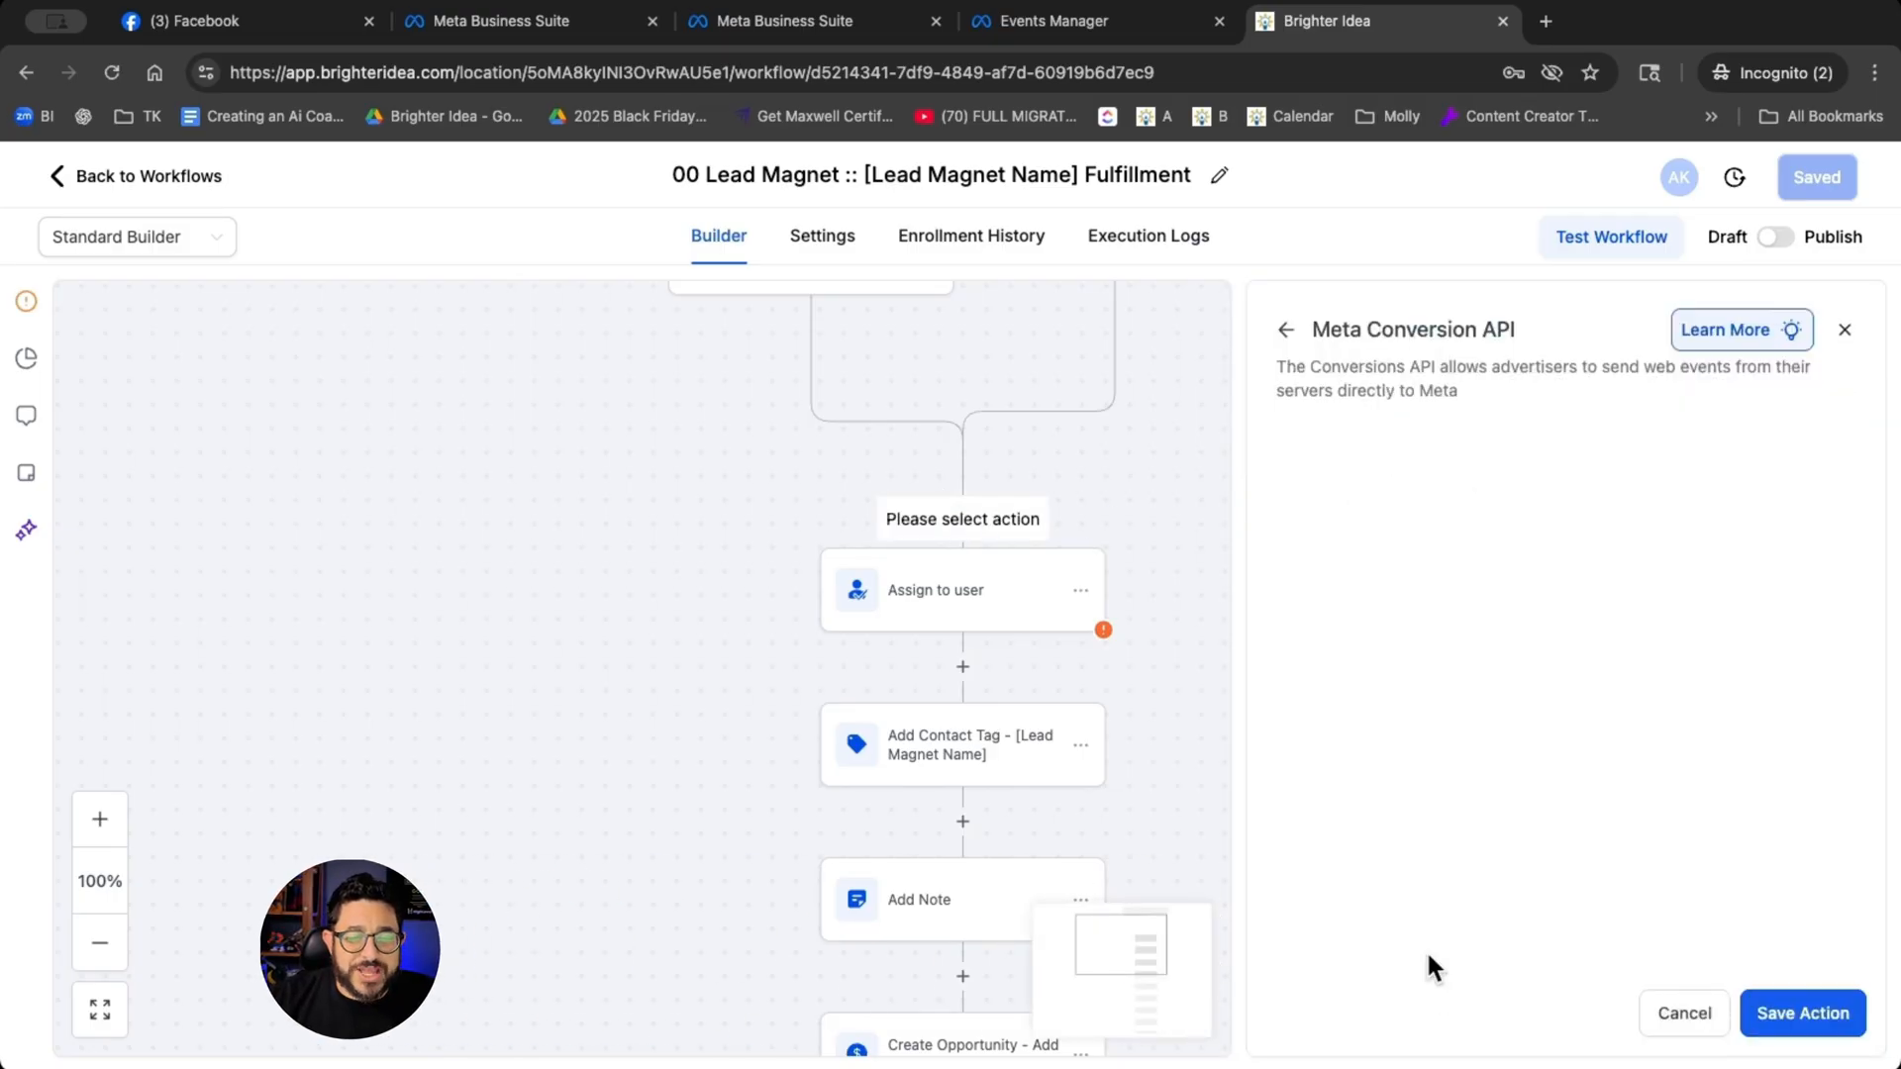
- Paste the generated access token and the dataset ID into the Meta Conversion API action
{"action": "left_click", "coordinate": [1344, 794]}
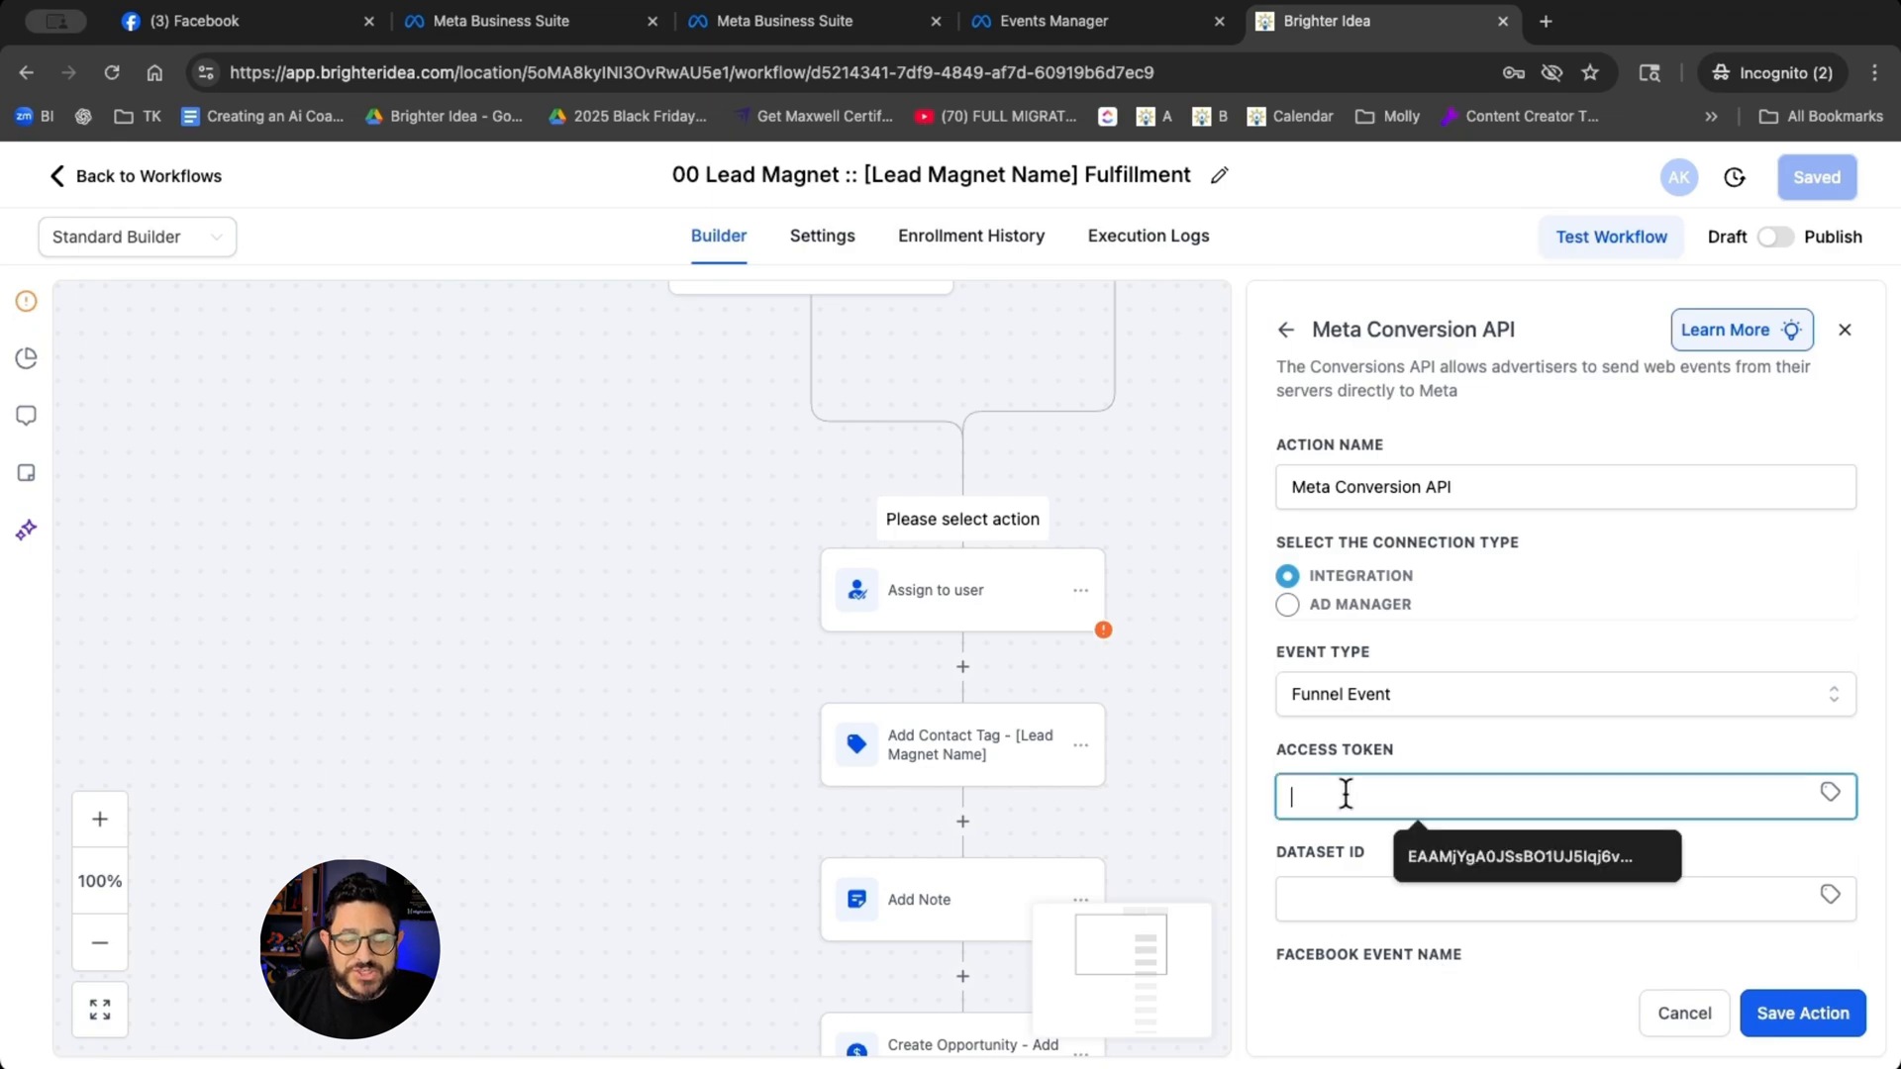
{"action": "key", "text": "super+v"}
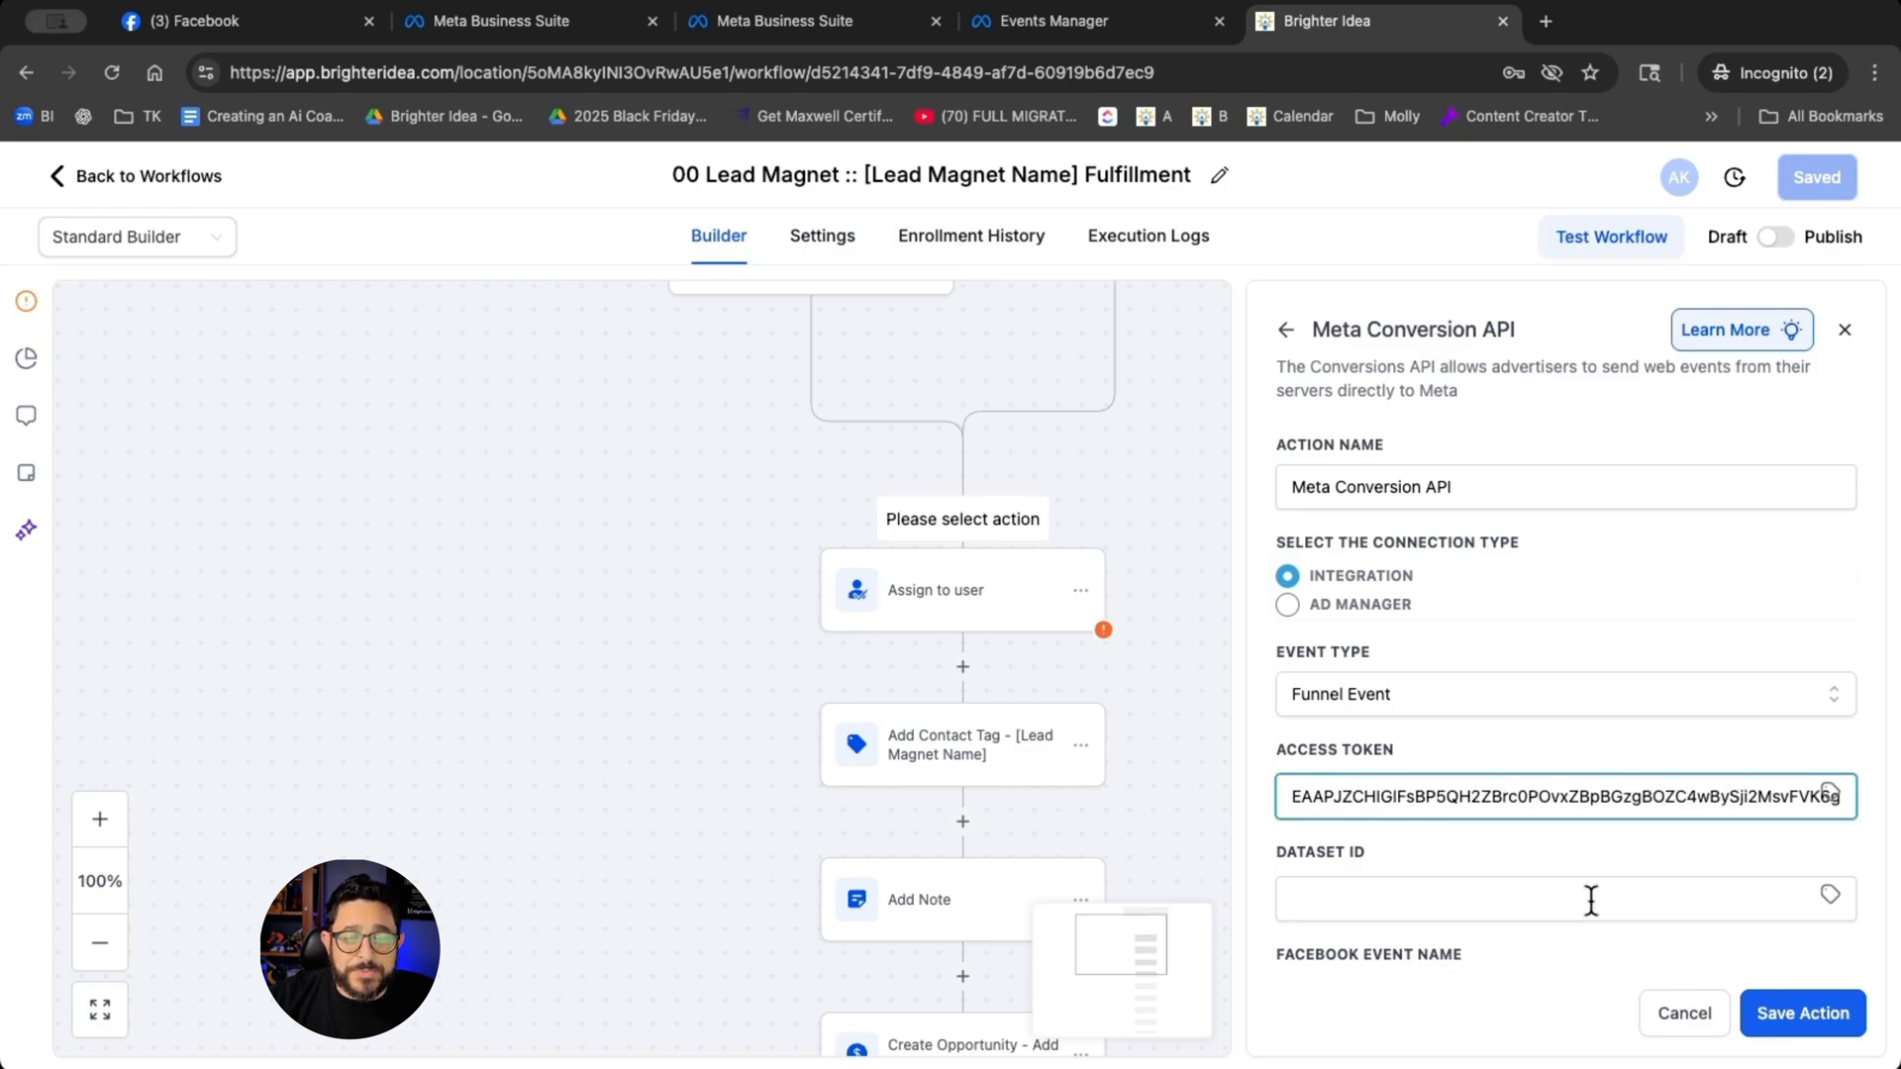
{"action": "left_click", "coordinate": [1591, 900]}
{"action": "key", "text": "super+v"}
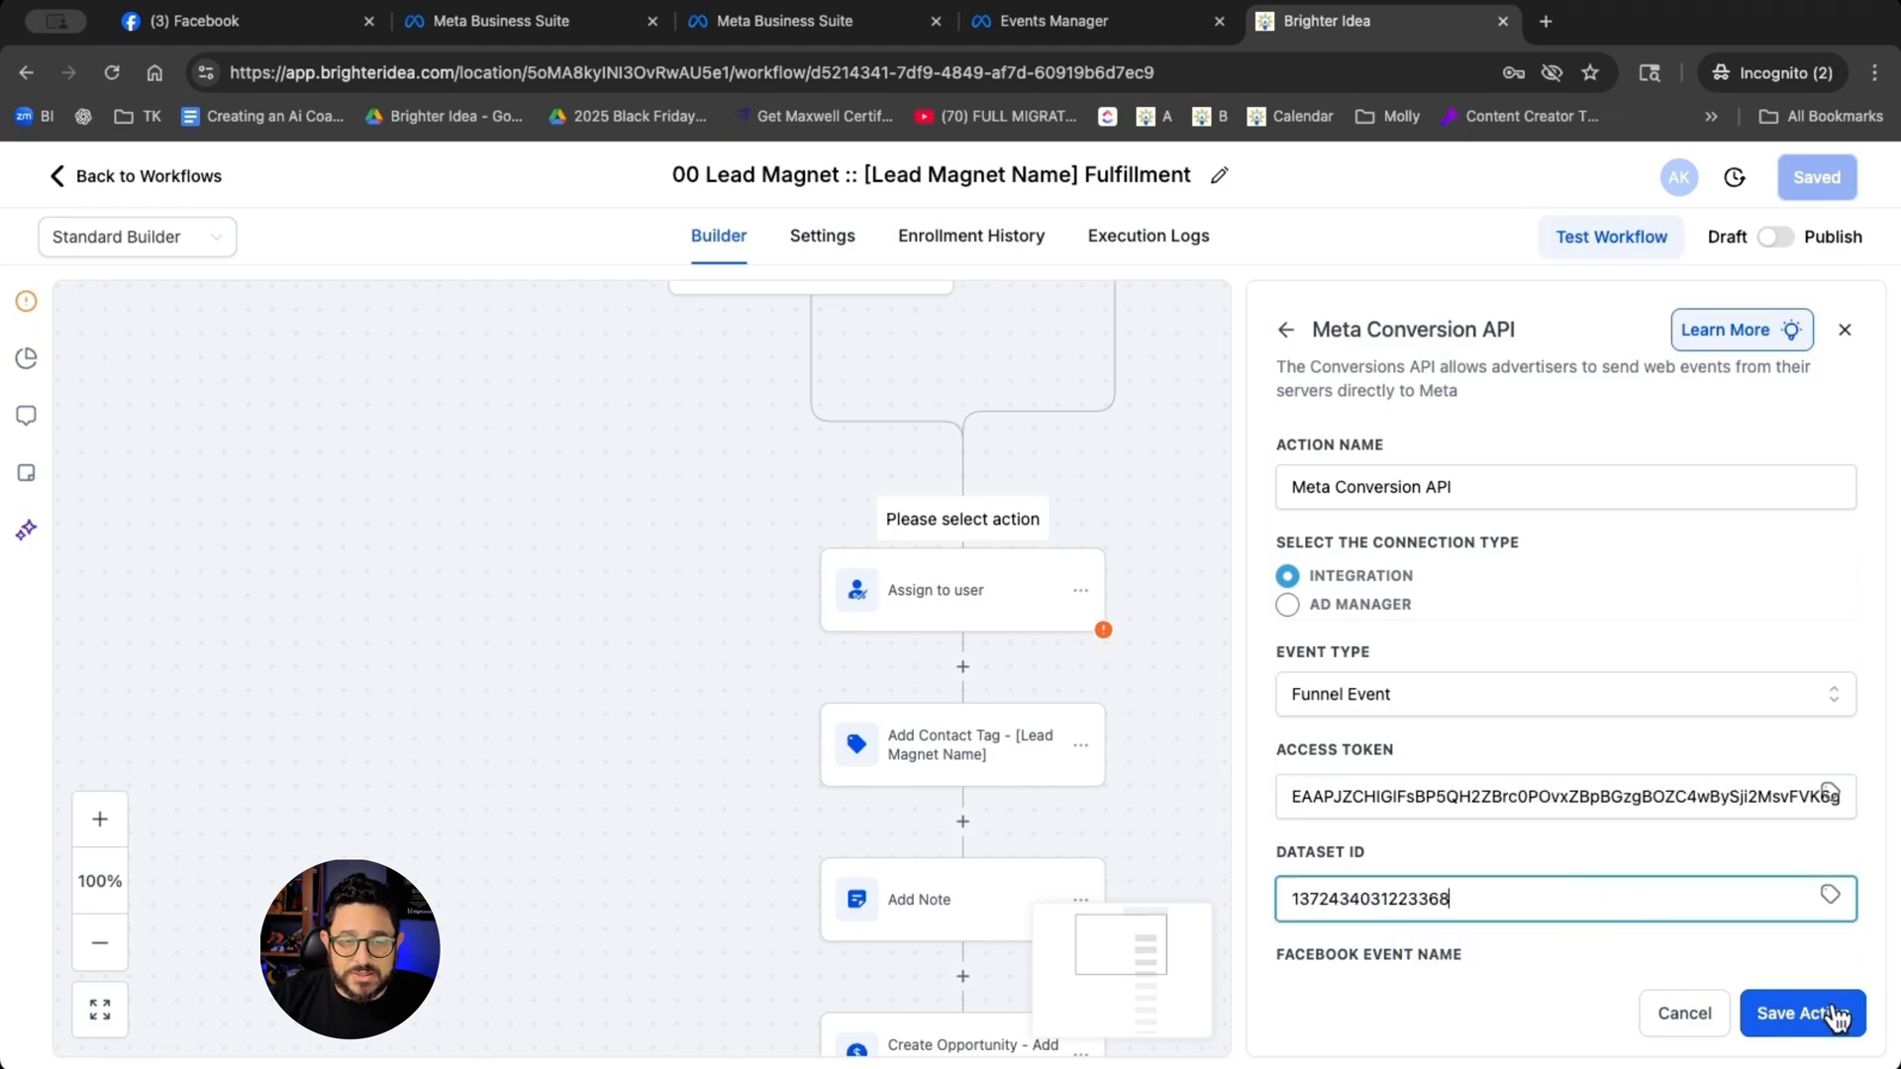
- Set the Meta Conversion API action's event type to Lead Event and save the action
{"action": "left_click", "coordinate": [1463, 699]}
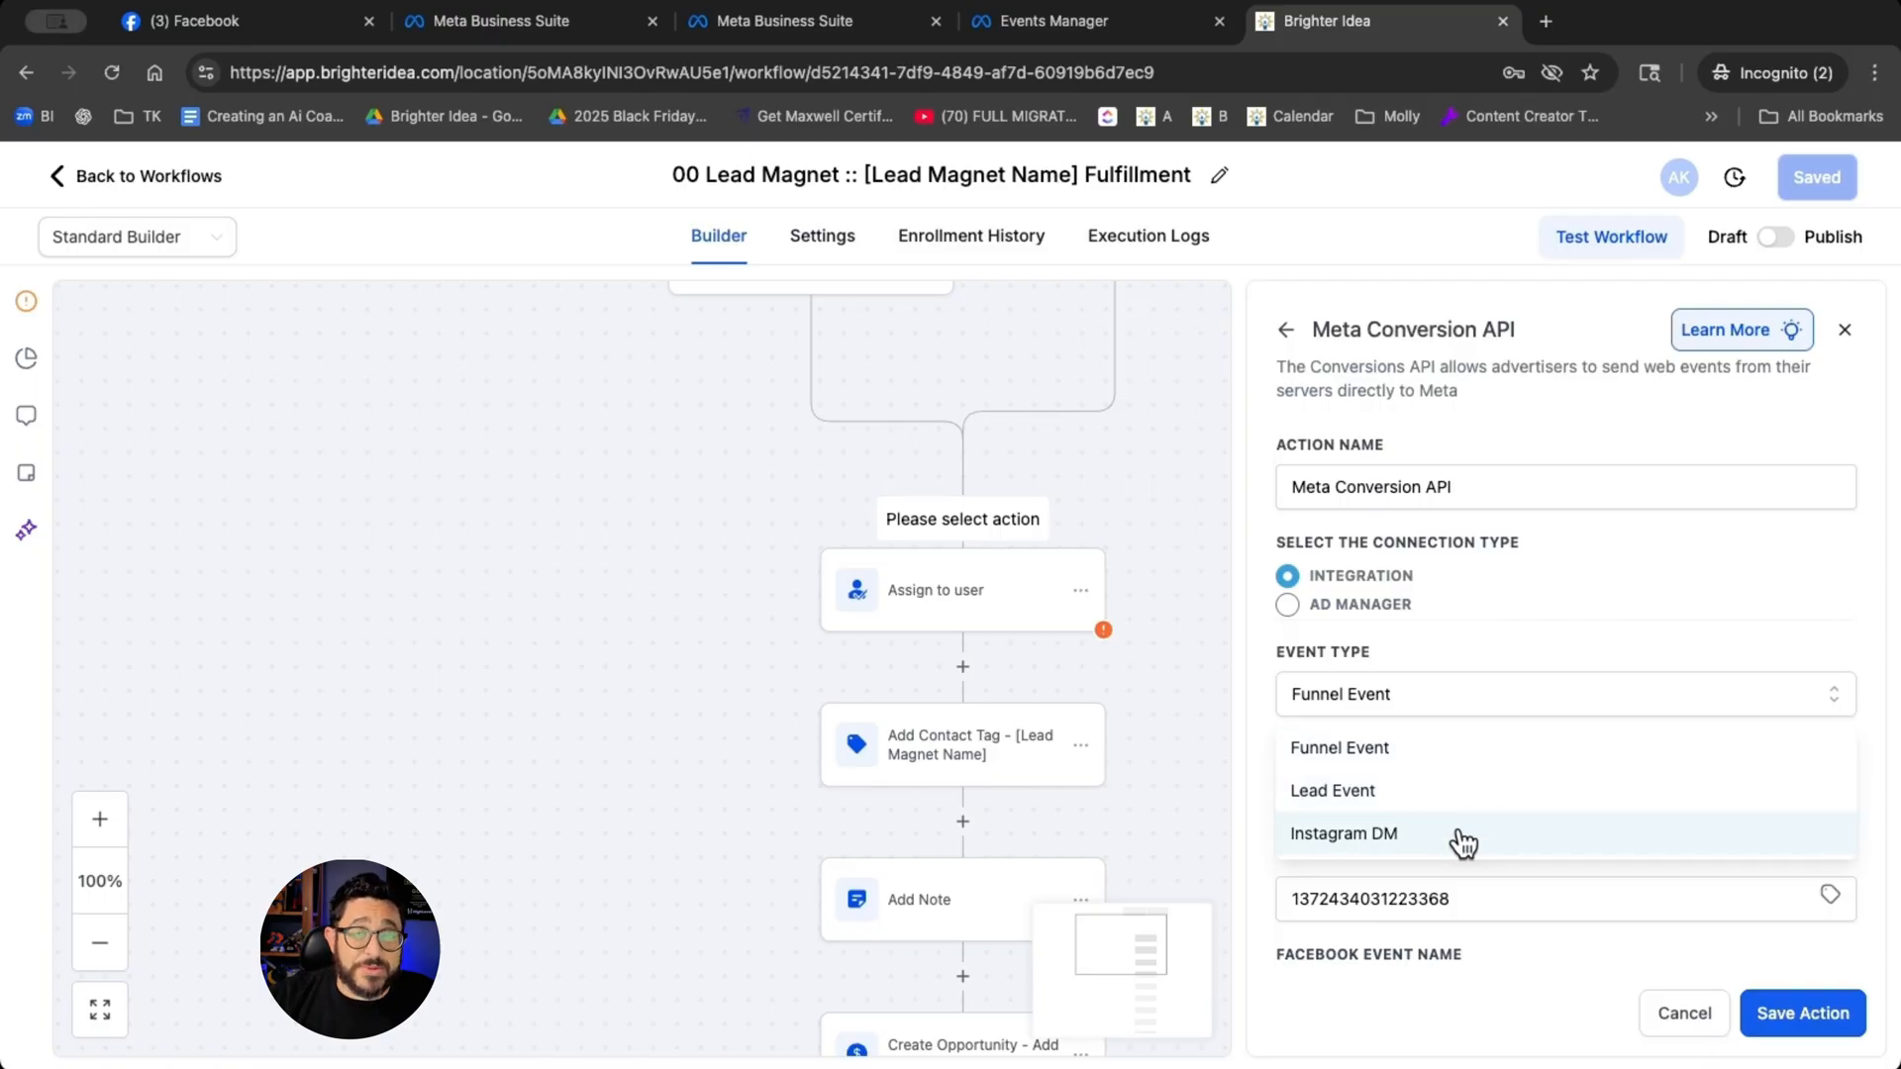
{"action": "left_click", "coordinate": [1467, 793]}
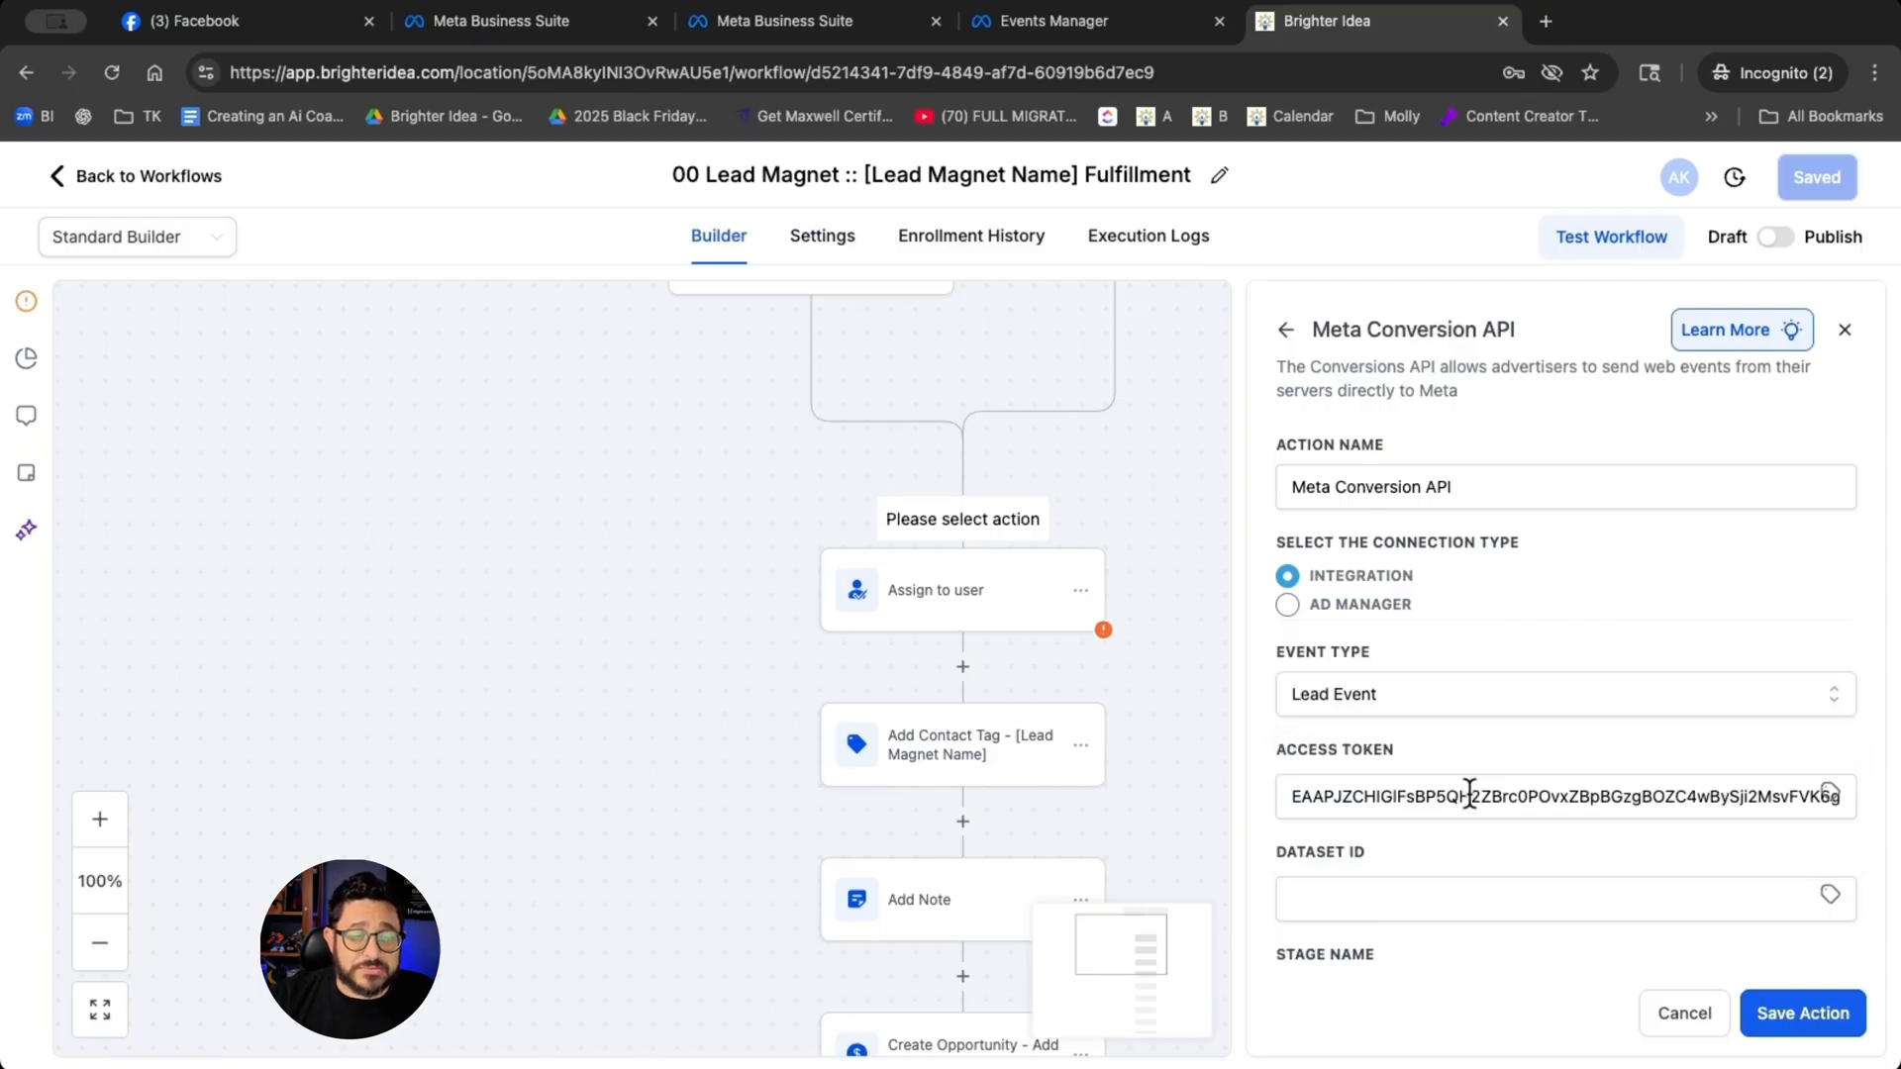
{"action": "left_click", "coordinate": [1818, 1011]}
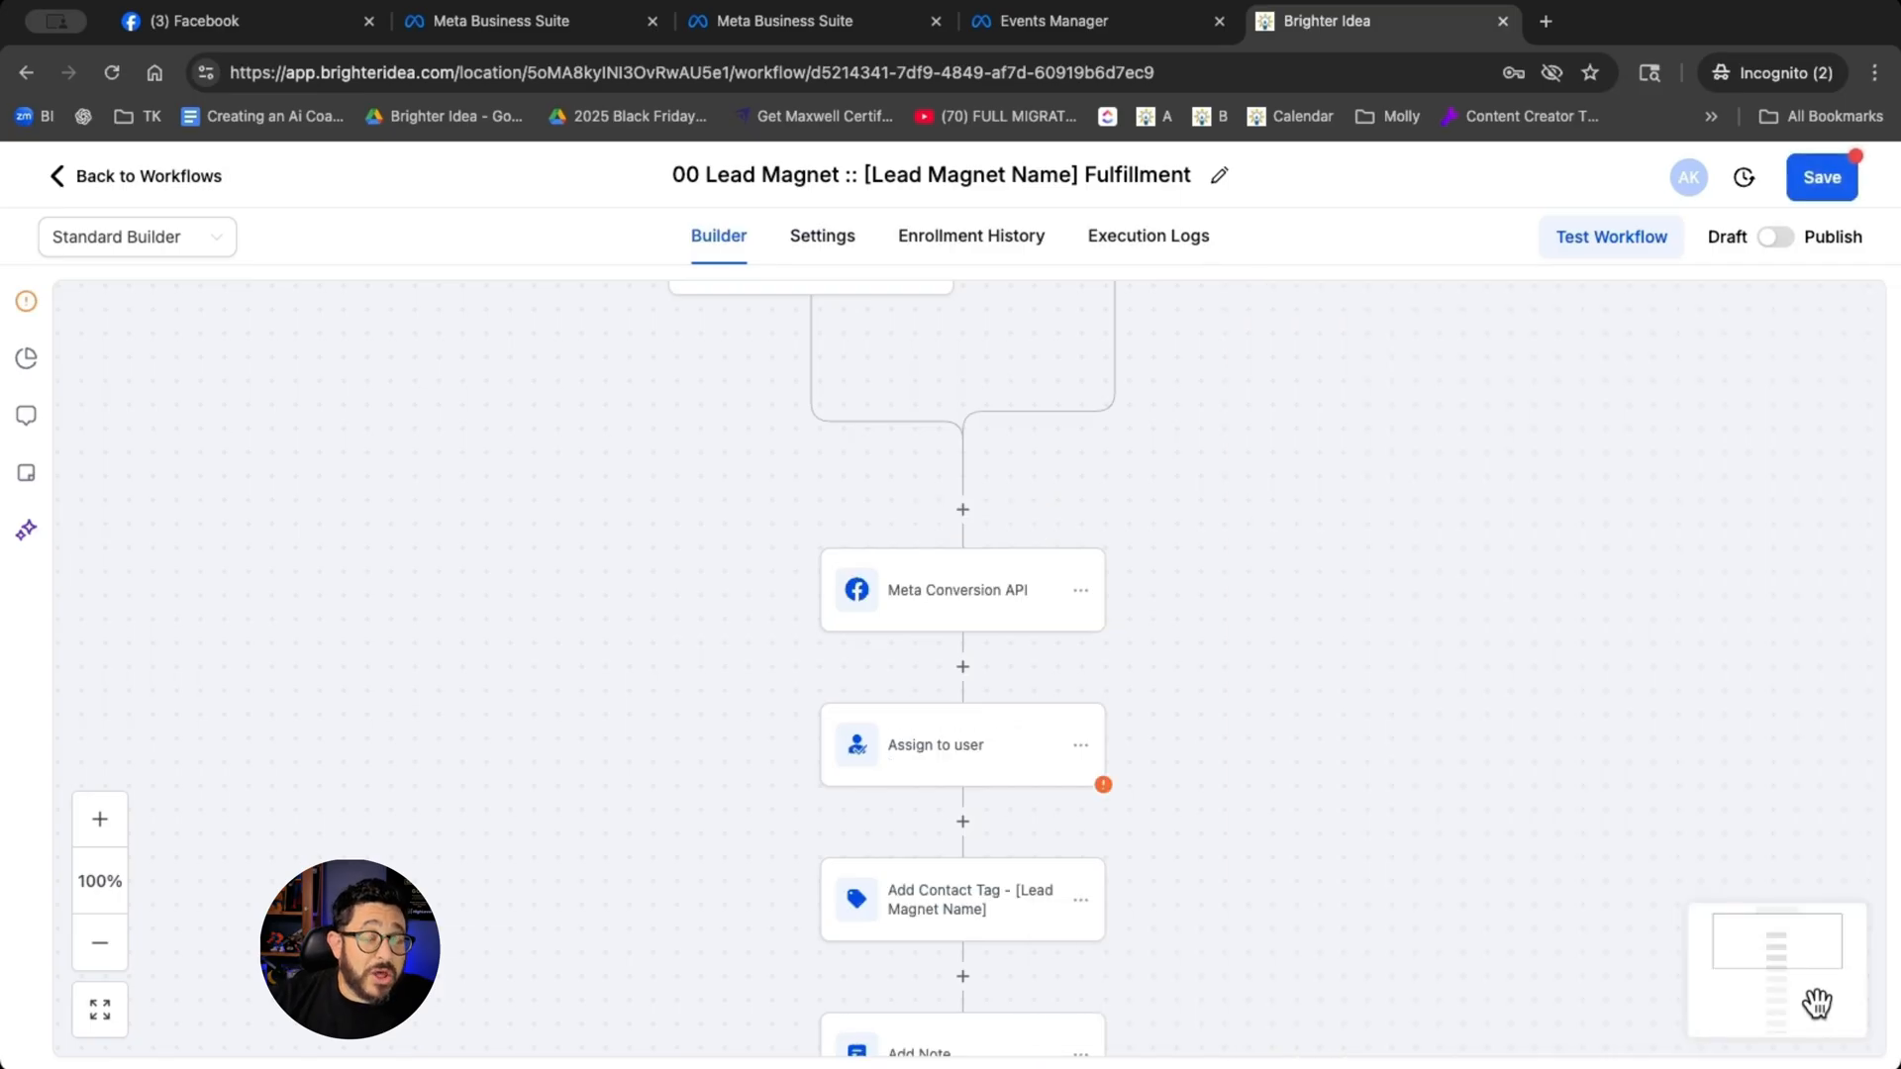